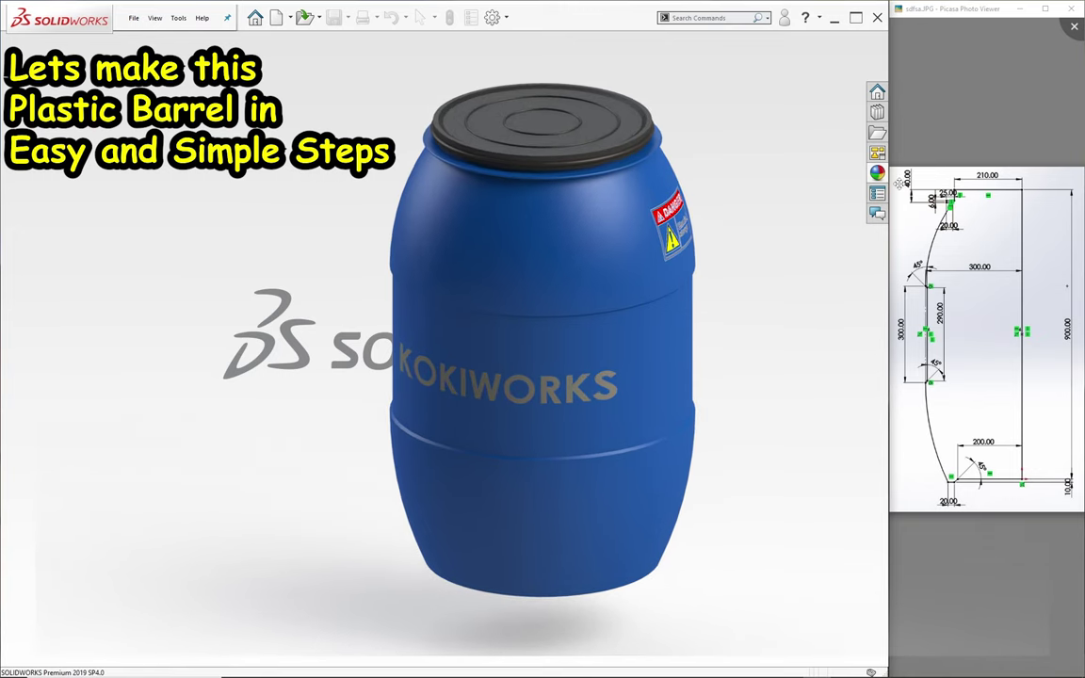
Open the New SOLIDWORKS Document dialog with Part selected as the document type
{"action": "left_click", "coordinate": [134, 18]}
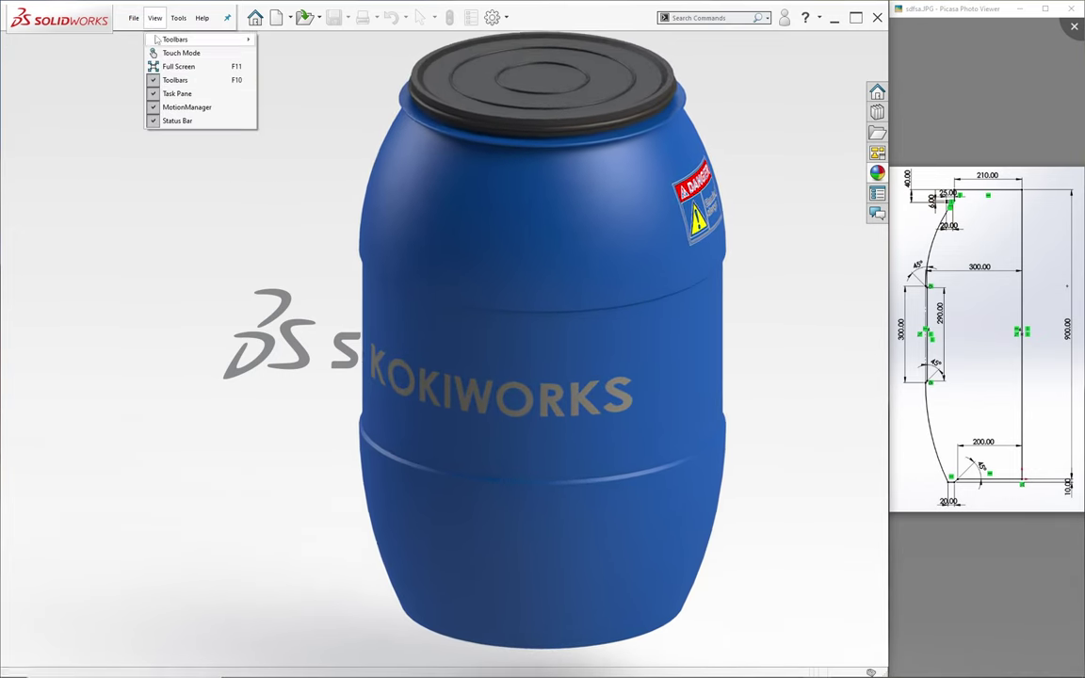
{"action": "left_click", "coordinate": [136, 39]}
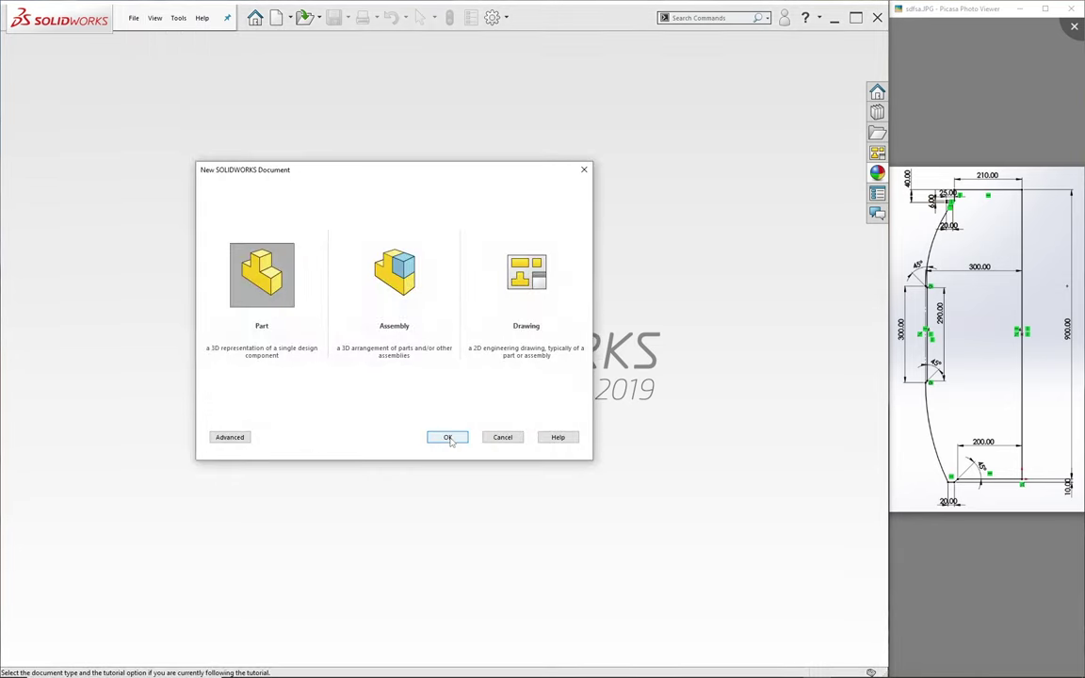
Create the new part and begin Sketch1 on the Front Plane
{"action": "left_click", "coordinate": [448, 438]}
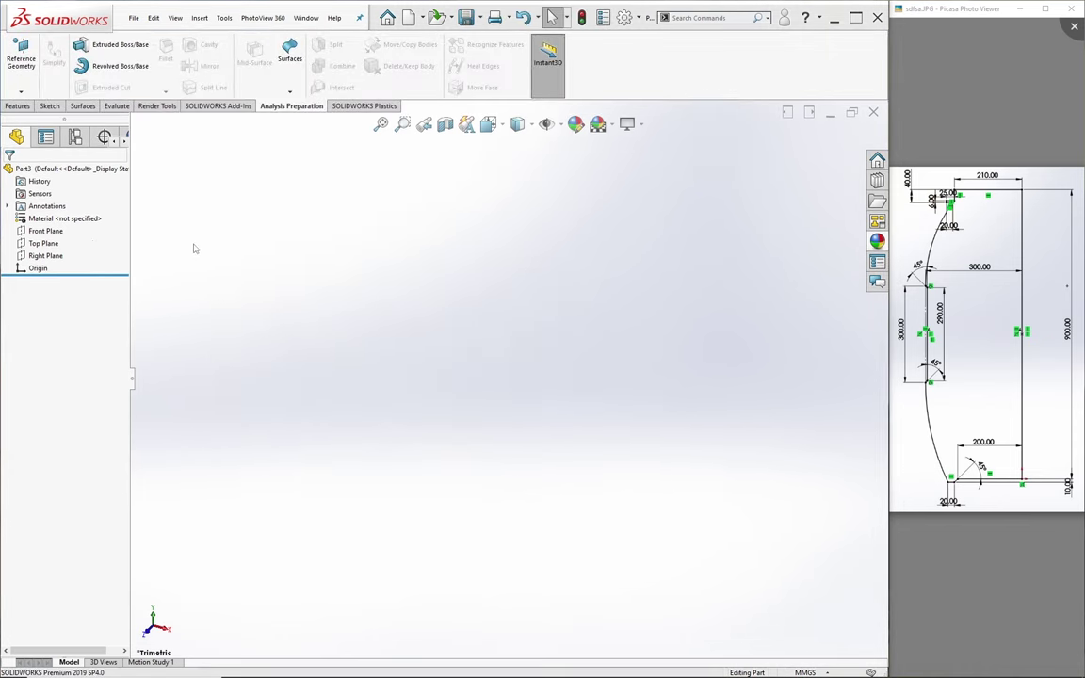
{"action": "left_click", "coordinate": [45, 231]}
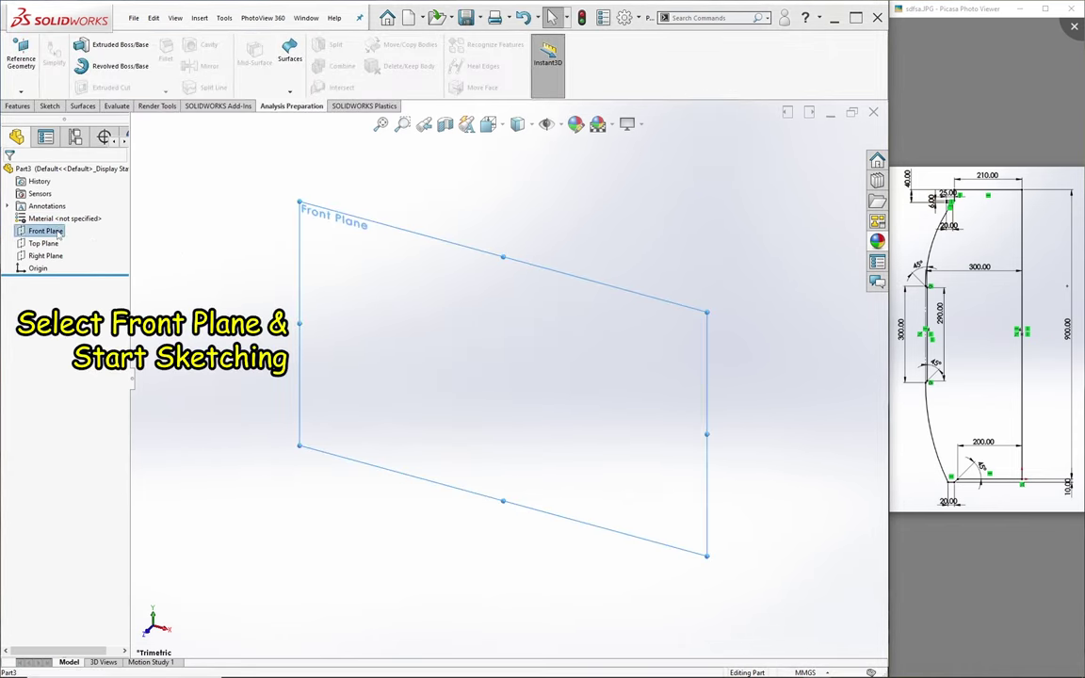
{"action": "left_click", "coordinate": [47, 105]}
{"action": "left_click", "coordinate": [16, 55]}
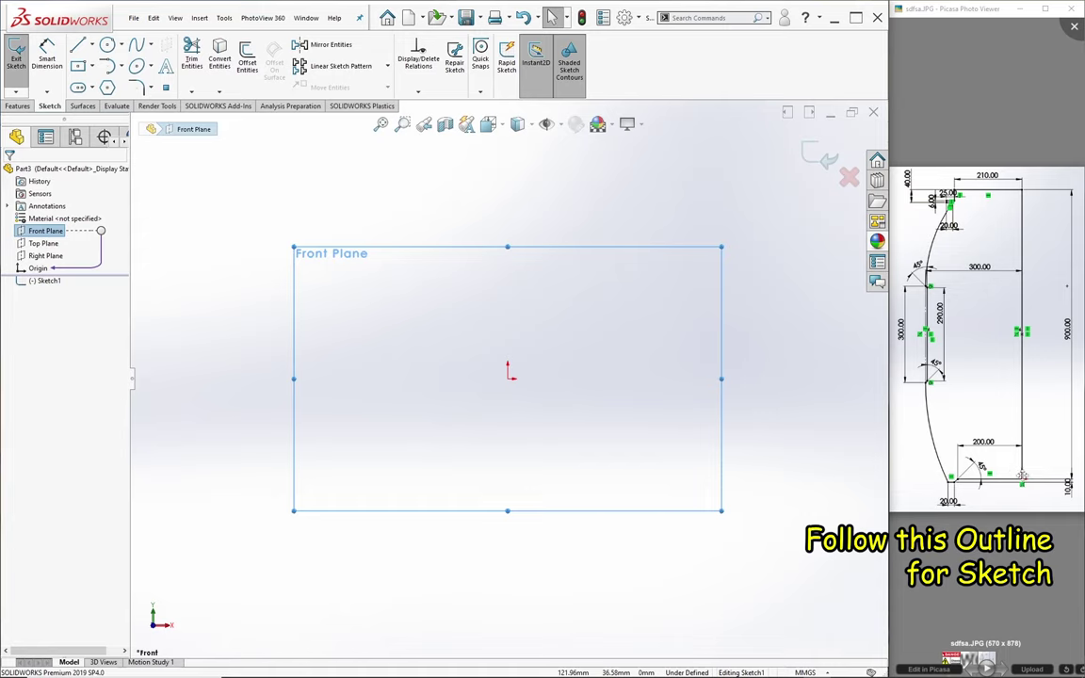
Draw a vertical line straight up from the origin
{"action": "left_click", "coordinate": [78, 44]}
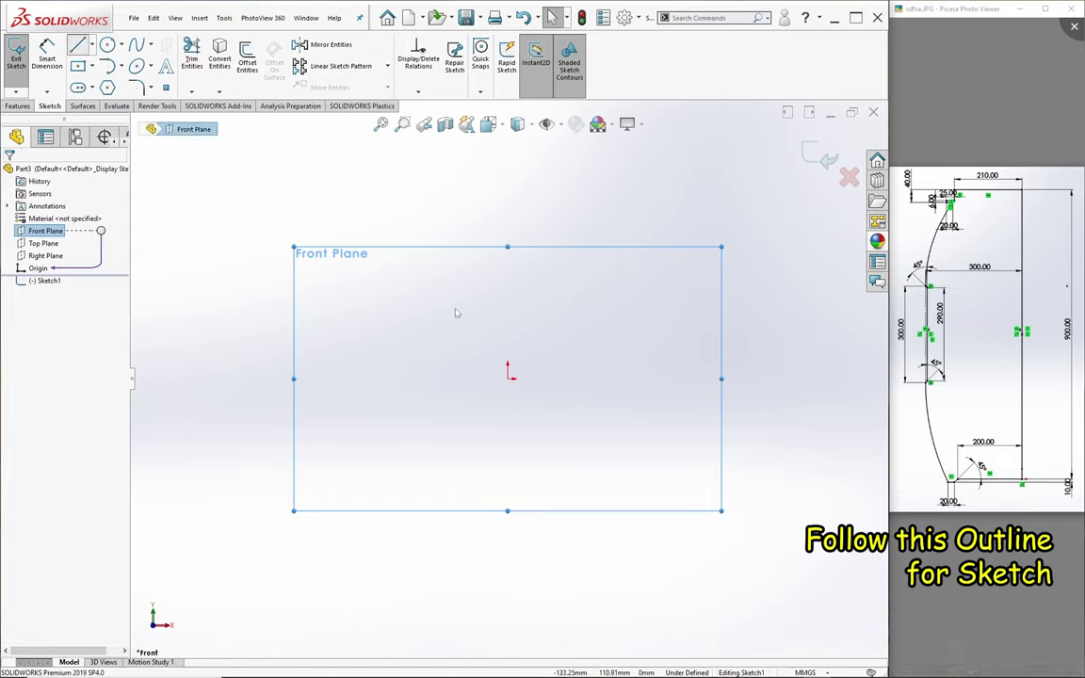
{"action": "left_click", "coordinate": [509, 376]}
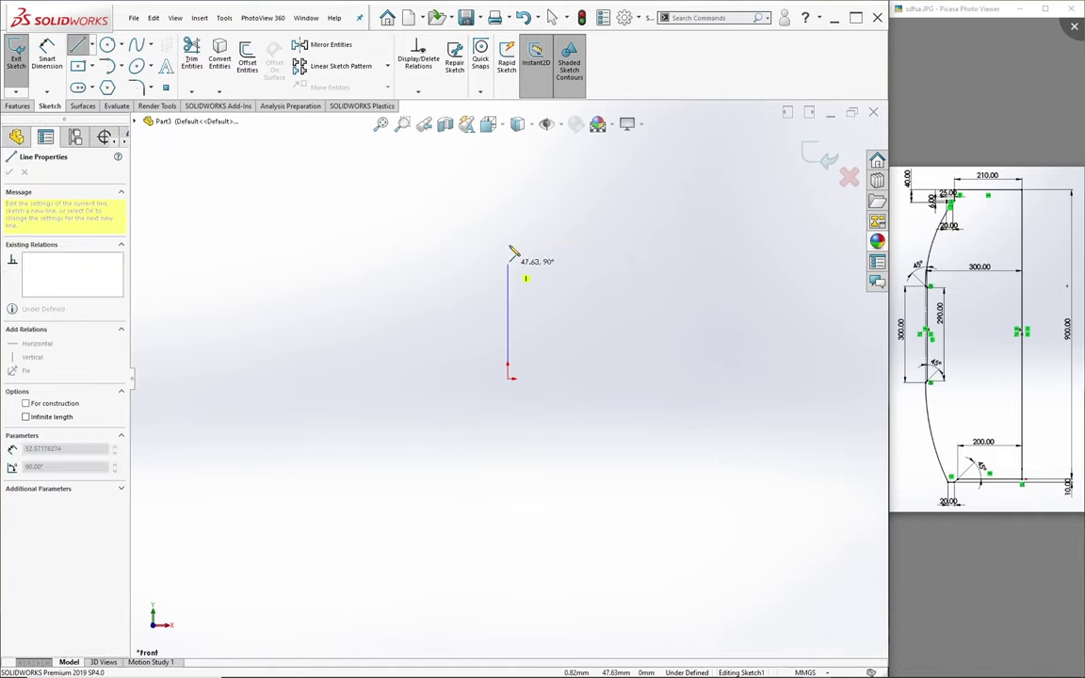
{"action": "left_click", "coordinate": [508, 183]}
{"action": "key", "text": "Escape"}
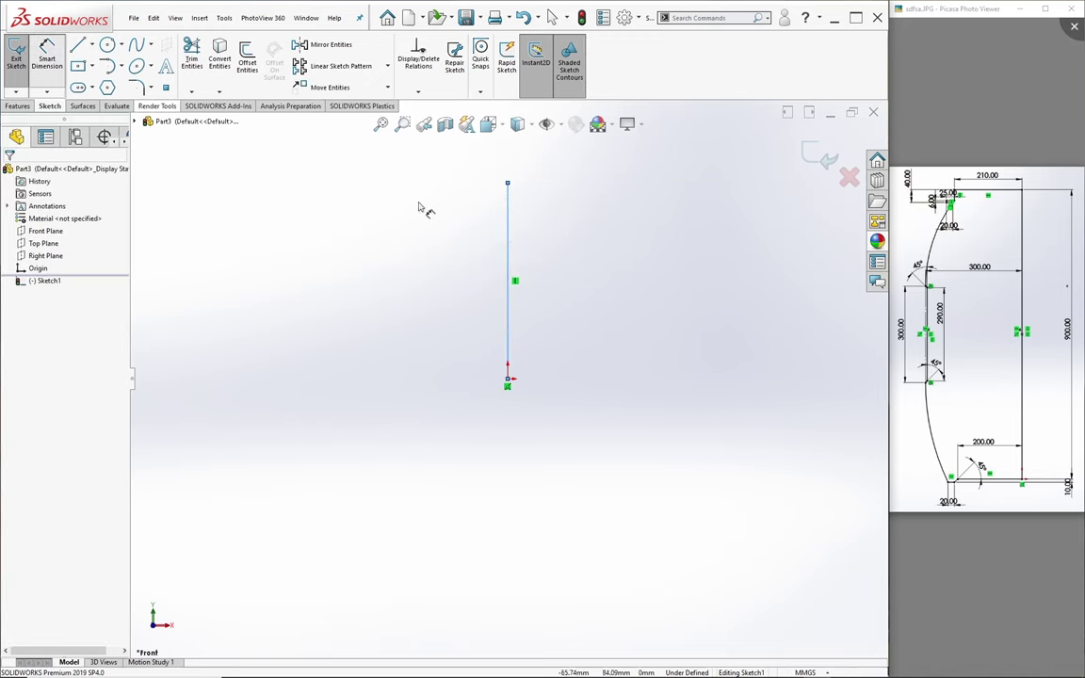
Dimension the vertical line's length to 900
{"action": "key", "text": "d"}
{"action": "left_click", "coordinate": [509, 320]}
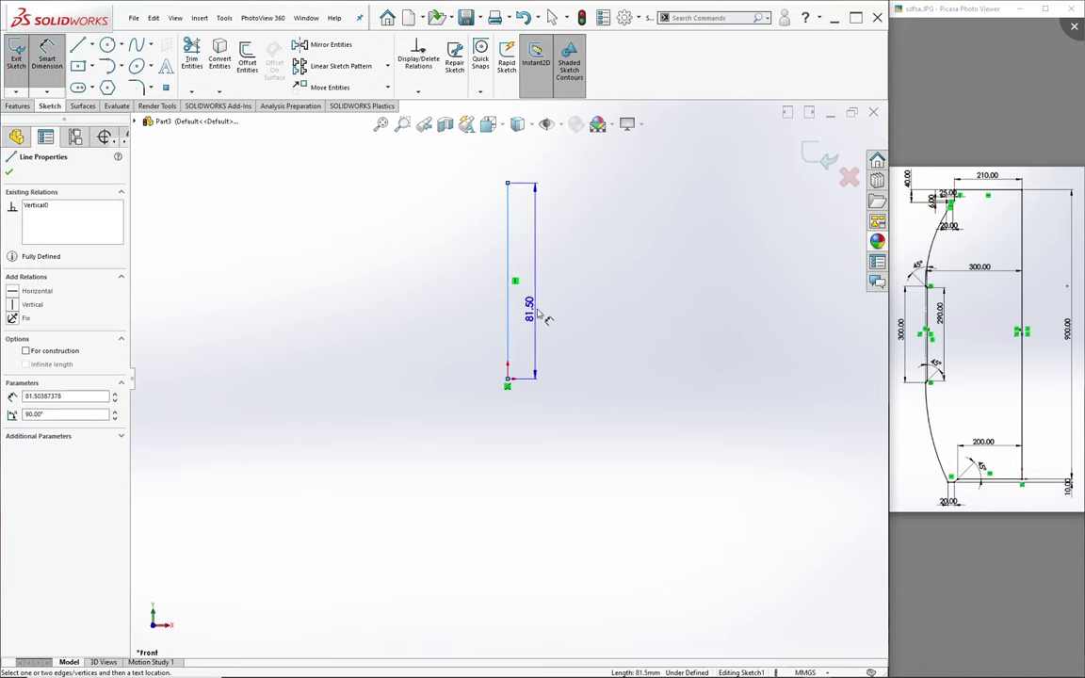
{"action": "left_click", "coordinate": [614, 345]}
{"action": "type", "text": "900"}
{"action": "key", "text": "Return"}
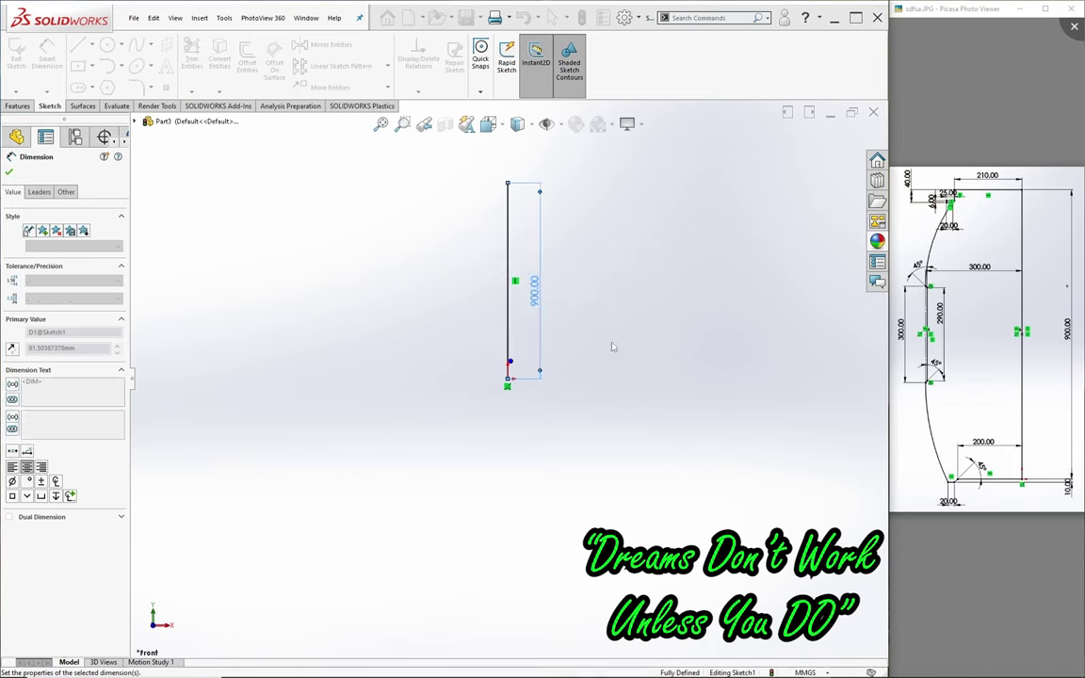
{"action": "scroll", "coordinate": [626, 338], "scroll_direction": "down", "scroll_amount": 2}
{"action": "scroll", "coordinate": [607, 356], "scroll_direction": "down", "scroll_amount": 3}
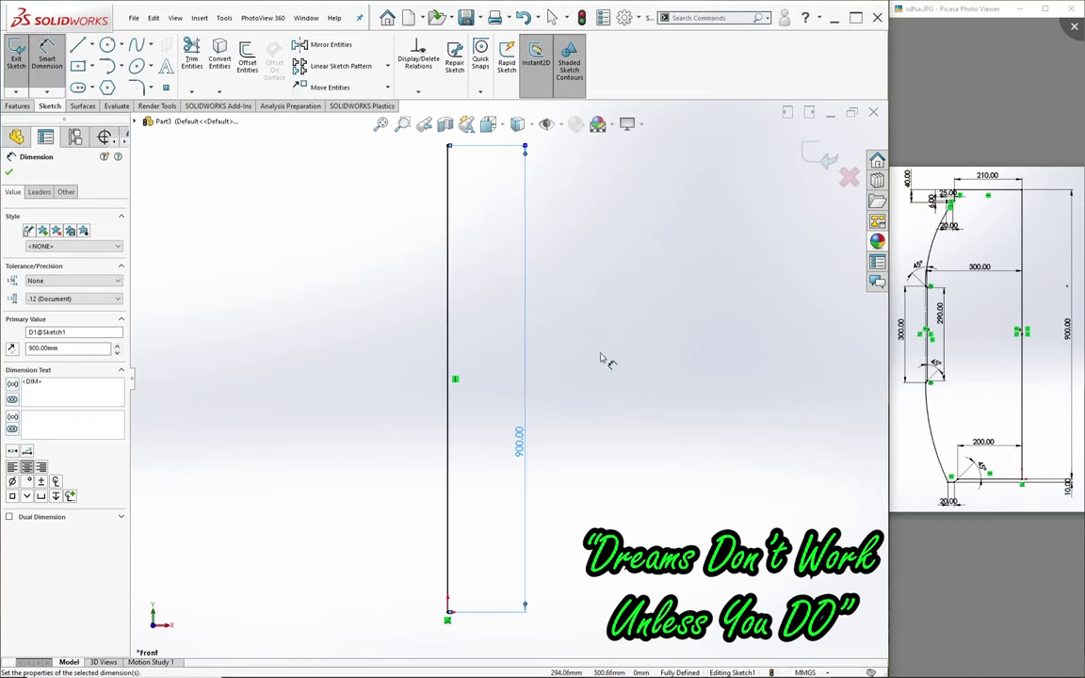
{"action": "scroll", "coordinate": [415, 433], "scroll_direction": "up", "scroll_amount": 1}
{"action": "scroll", "coordinate": [379, 391], "scroll_direction": "up", "scroll_amount": 1}
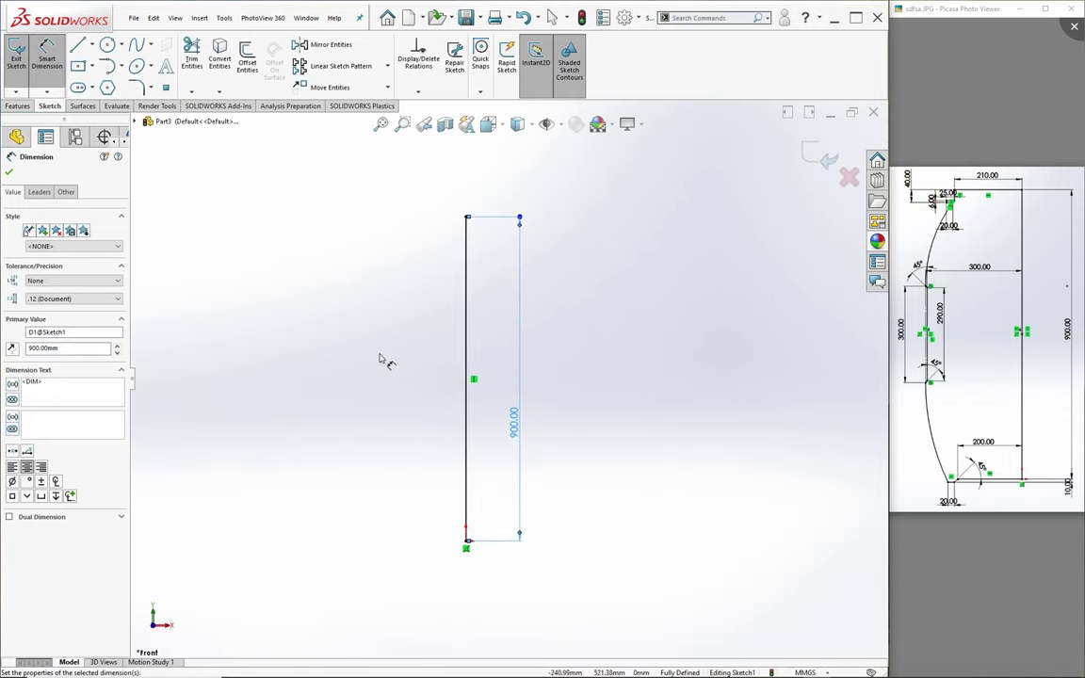
Draw the bottom horizontal line, angled chamfer segment and short foot leftward from the vertical line
{"action": "left_click", "coordinate": [78, 44]}
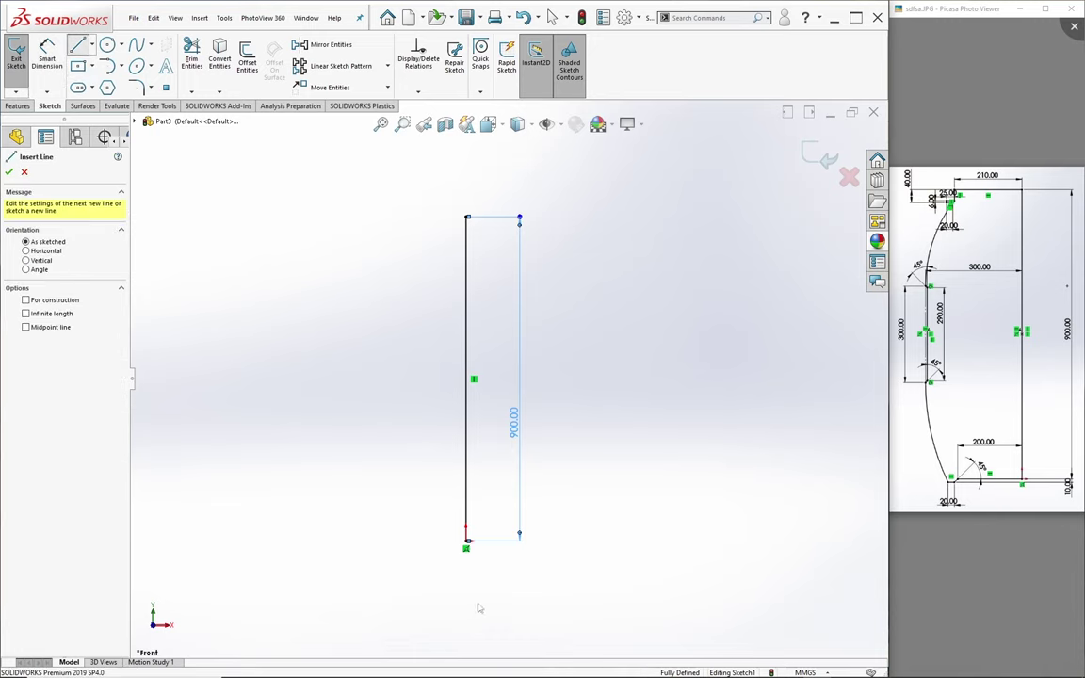
{"action": "left_click", "coordinate": [466, 541]}
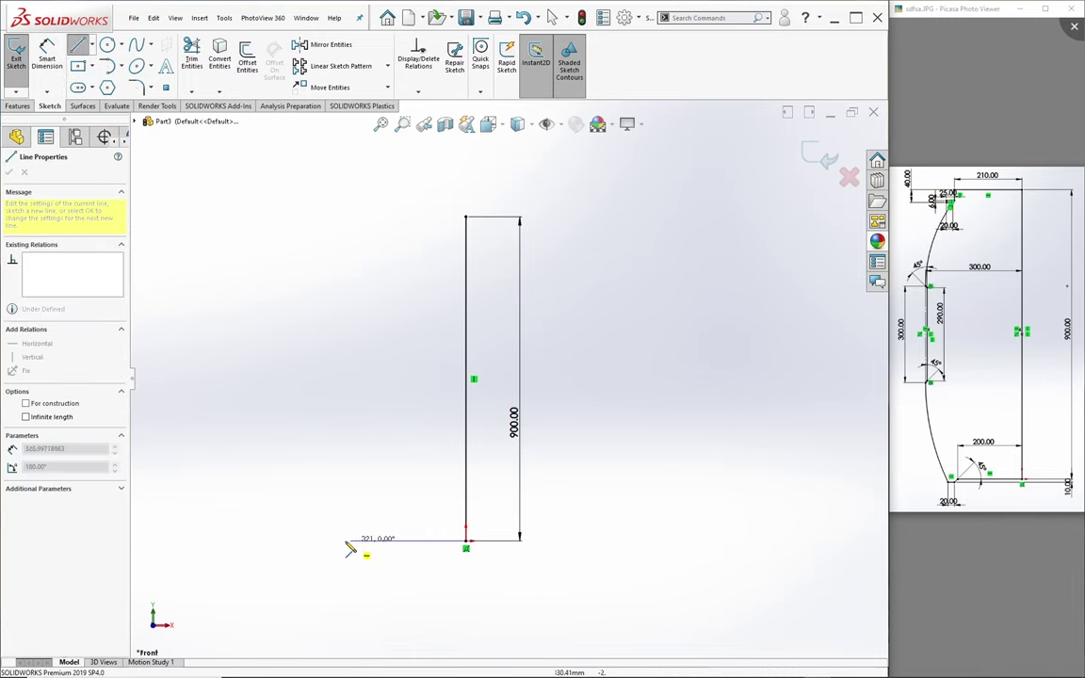
{"action": "left_click", "coordinate": [330, 541]}
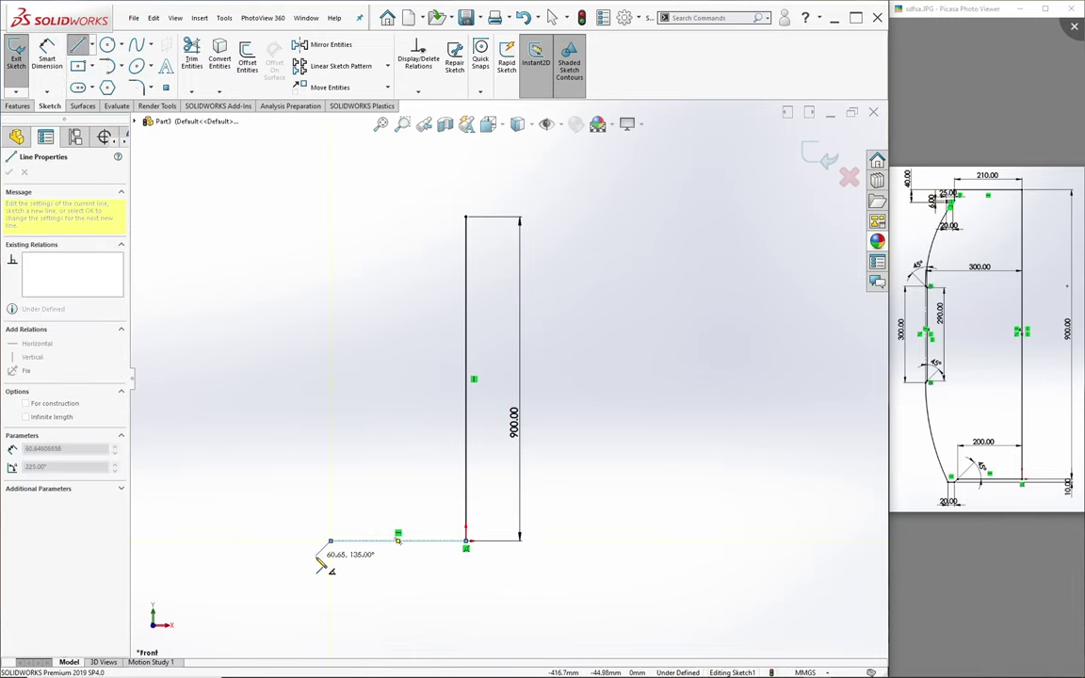
{"action": "left_click", "coordinate": [315, 554]}
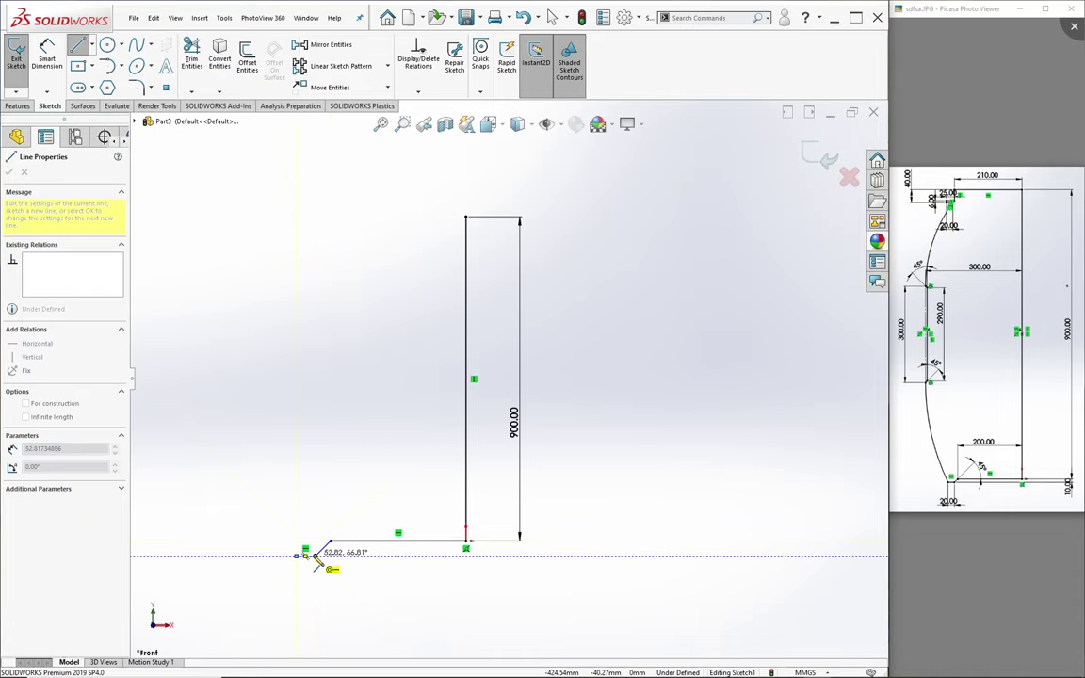
{"action": "left_click", "coordinate": [295, 554]}
{"action": "key", "text": "Escape"}
Dimension the bottom line to 200 and the chamfer height to 10
{"action": "left_click", "coordinate": [46, 59]}
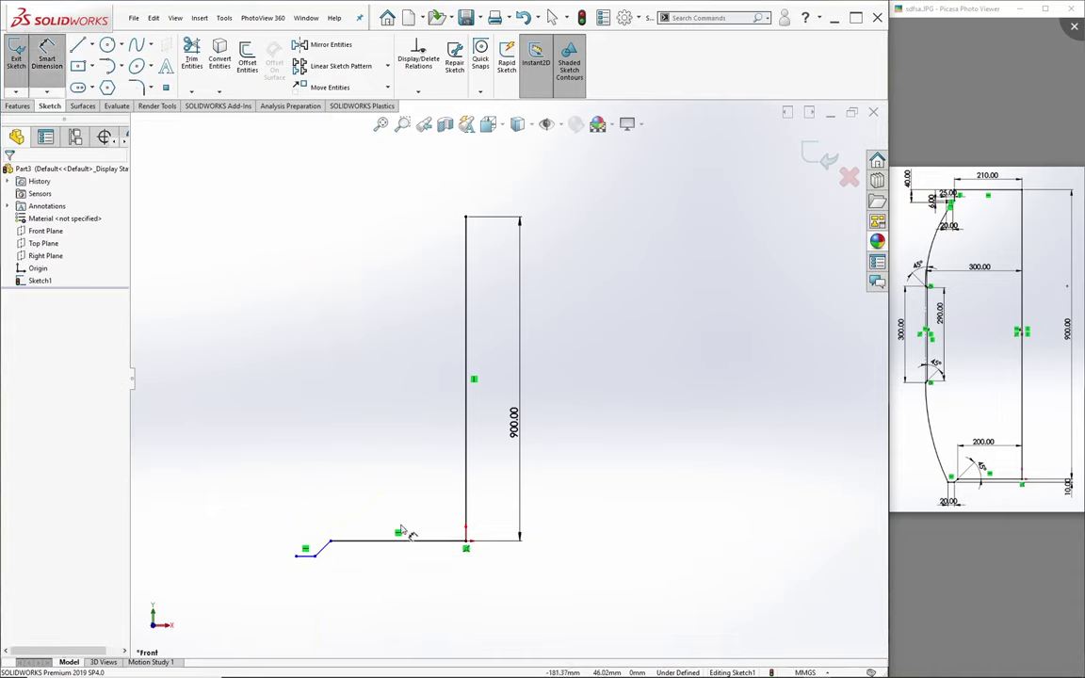
{"action": "left_click", "coordinate": [410, 533]}
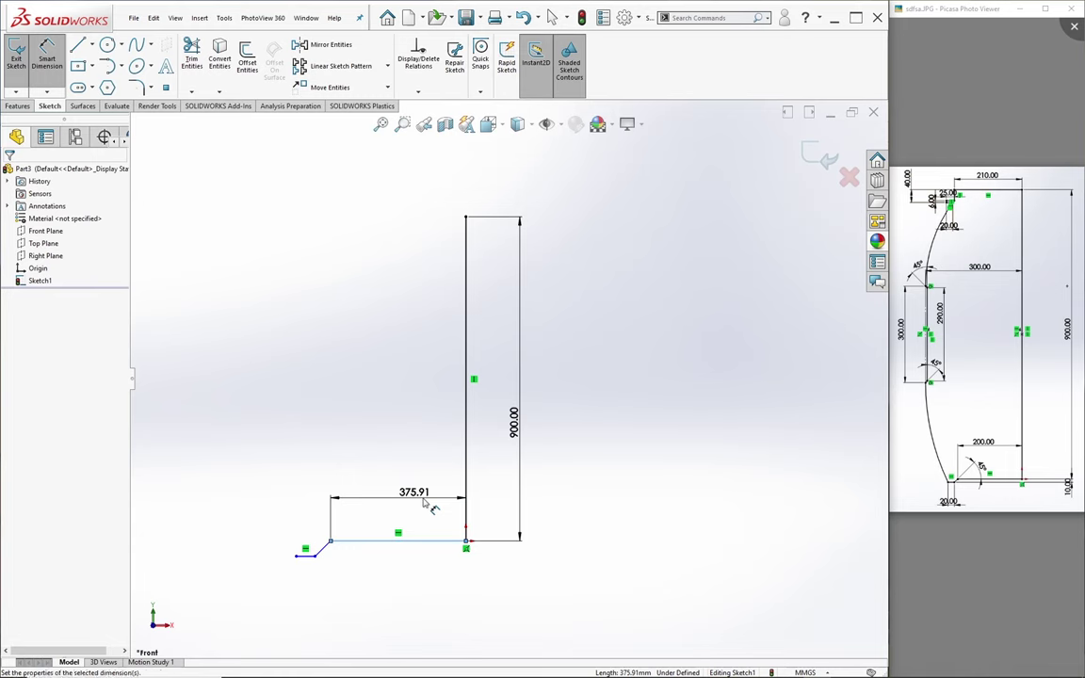
{"action": "left_click", "coordinate": [424, 506]}
{"action": "type", "text": "200"}
{"action": "key", "text": "Return"}
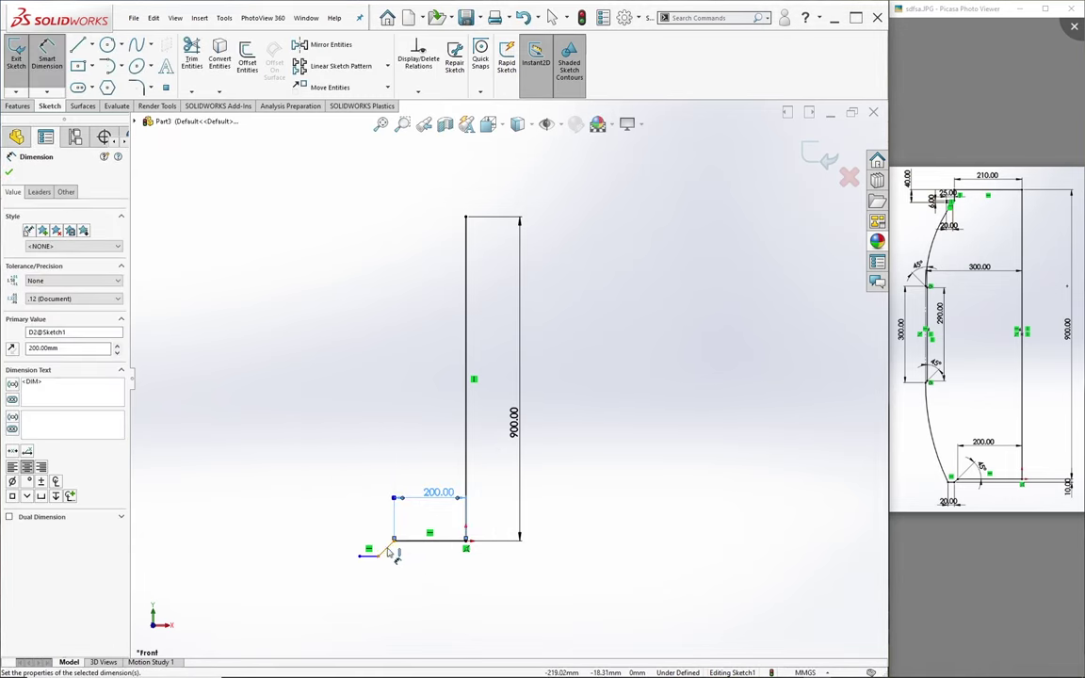
{"action": "left_click", "coordinate": [387, 550]}
{"action": "left_click", "coordinate": [618, 567]}
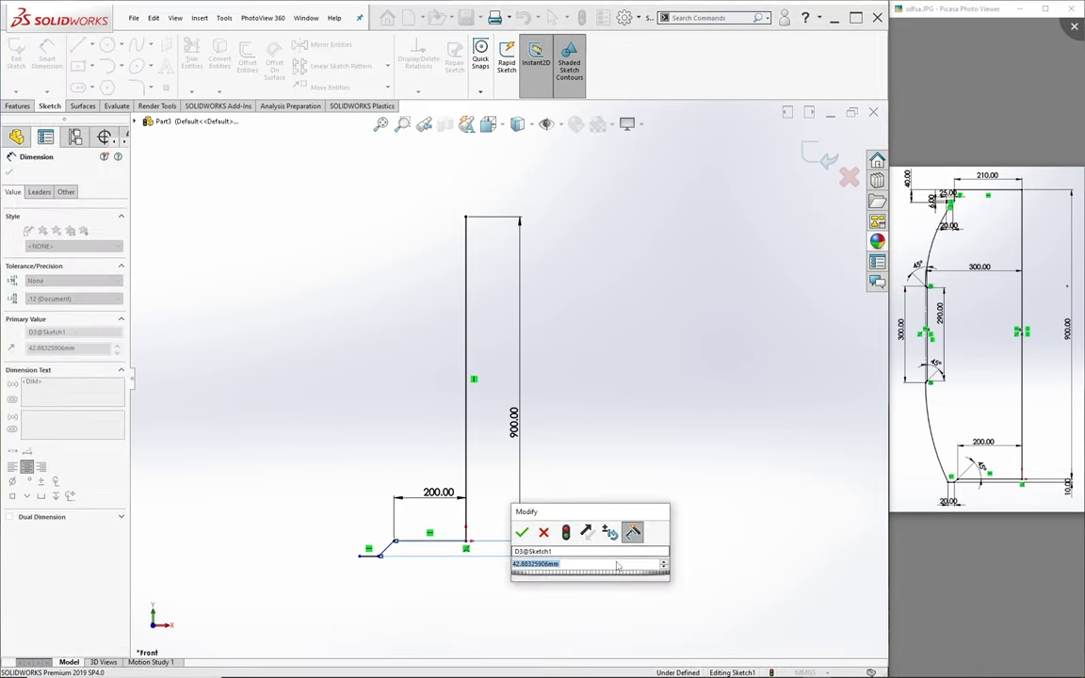
{"action": "type", "text": "10"}
{"action": "key", "text": "Return"}
Dimension the chamfer angle to 45° and the foot line to 20
{"action": "scroll", "coordinate": [376, 541], "scroll_direction": "down", "scroll_amount": 5}
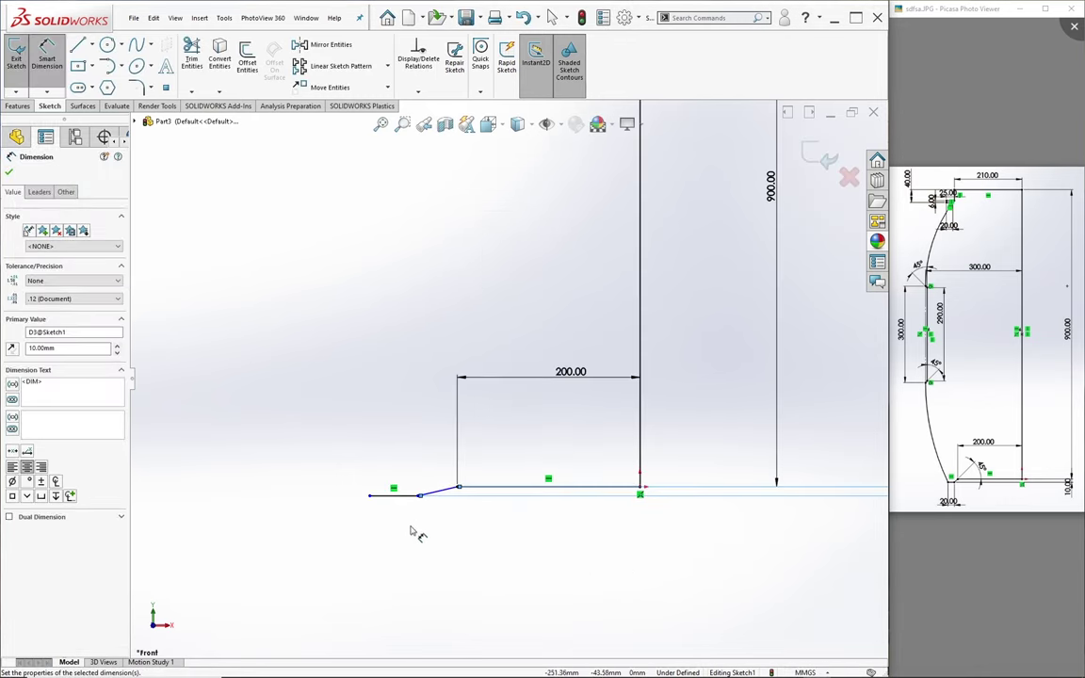
{"action": "left_click", "coordinate": [438, 490]}
{"action": "left_click", "coordinate": [482, 487]}
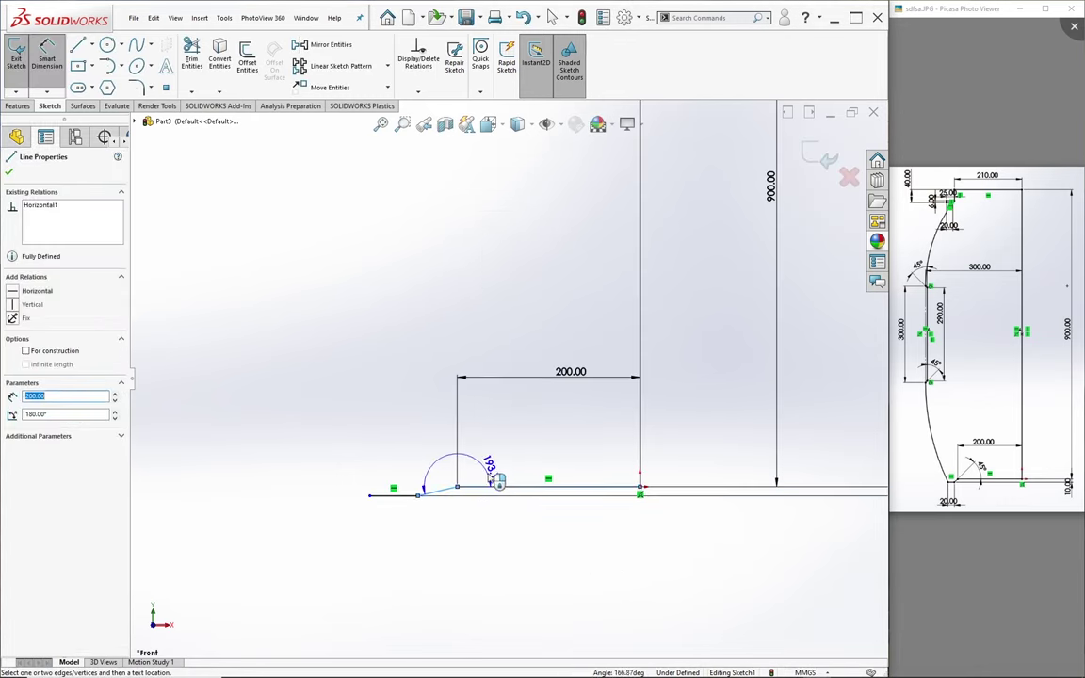
{"action": "left_click", "coordinate": [508, 475]}
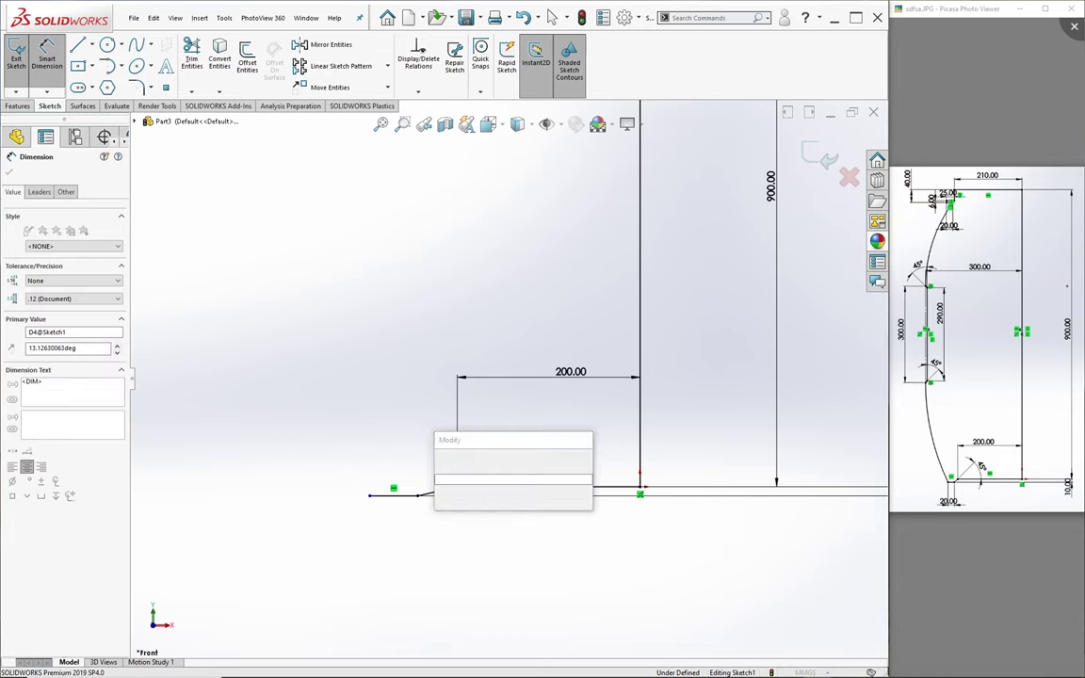
{"action": "type", "text": "45"}
{"action": "key", "text": "Return"}
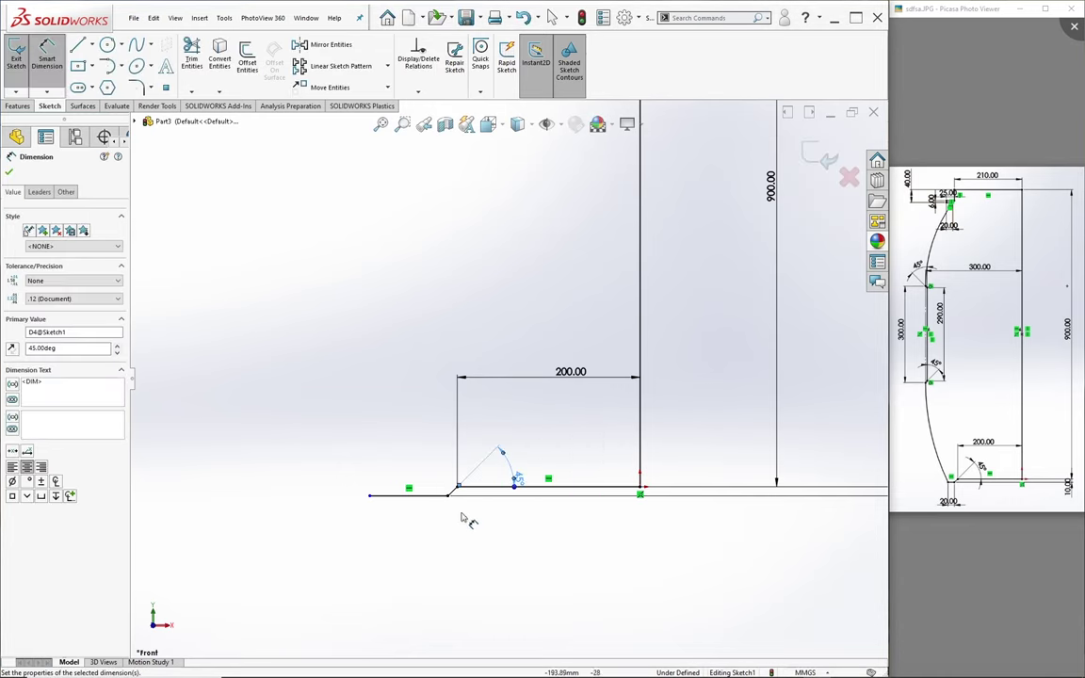
{"action": "left_click", "coordinate": [414, 494]}
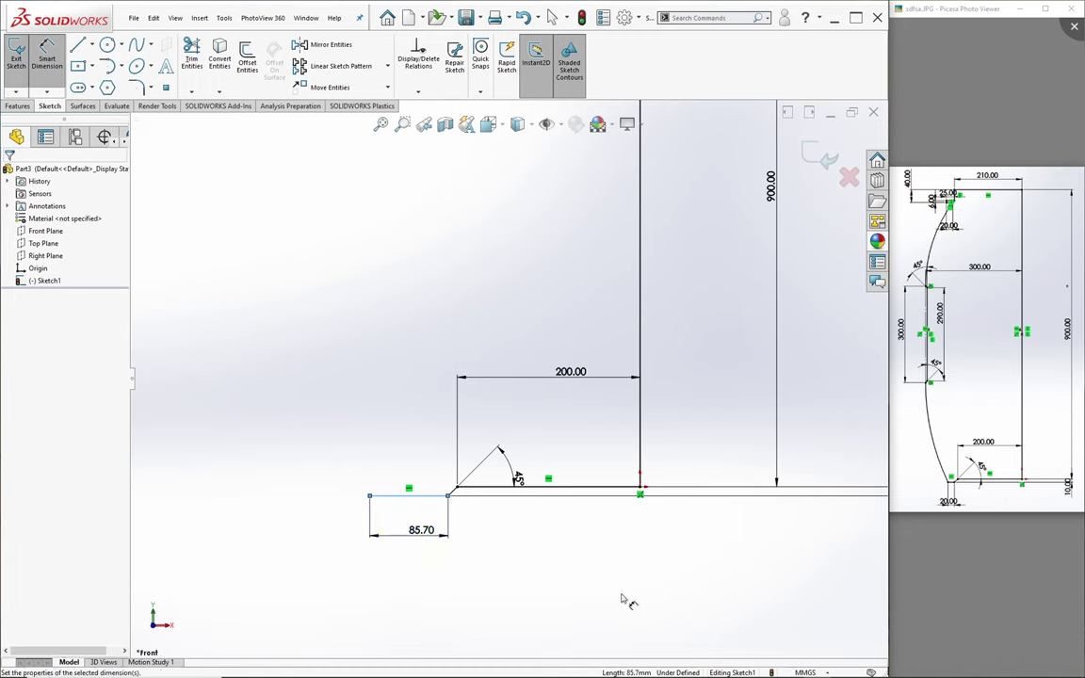
{"action": "left_click", "coordinate": [421, 528]}
{"action": "type", "text": "0"}
{"action": "key", "text": "Return"}
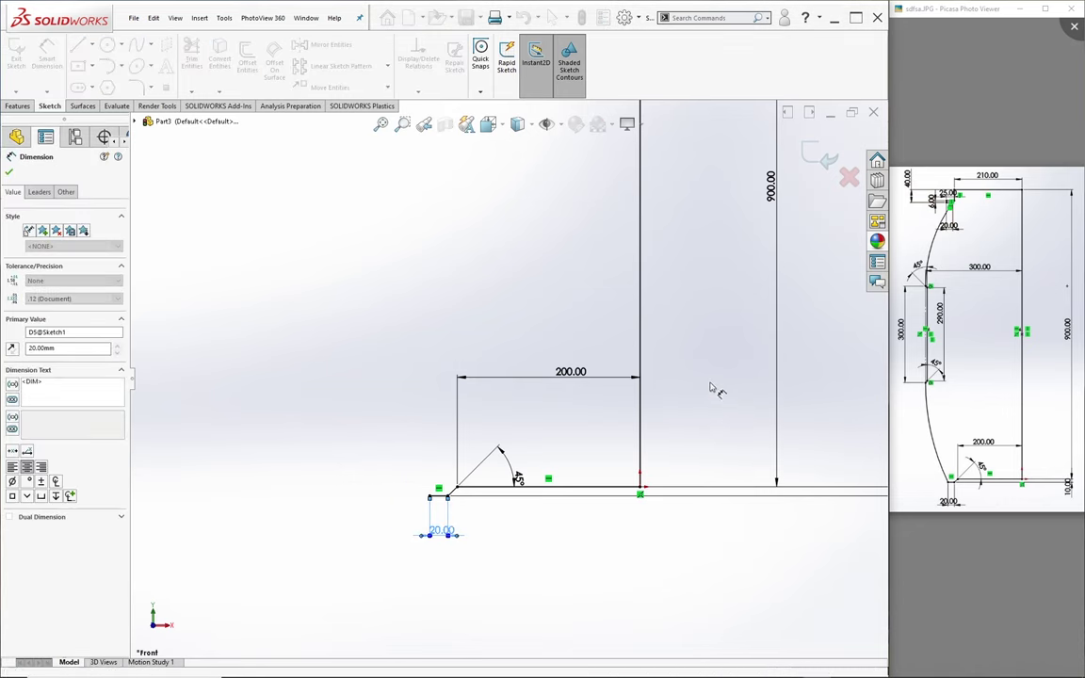
{"action": "scroll", "coordinate": [507, 373], "scroll_direction": "up", "scroll_amount": 5}
{"action": "left_click", "coordinate": [414, 367]}
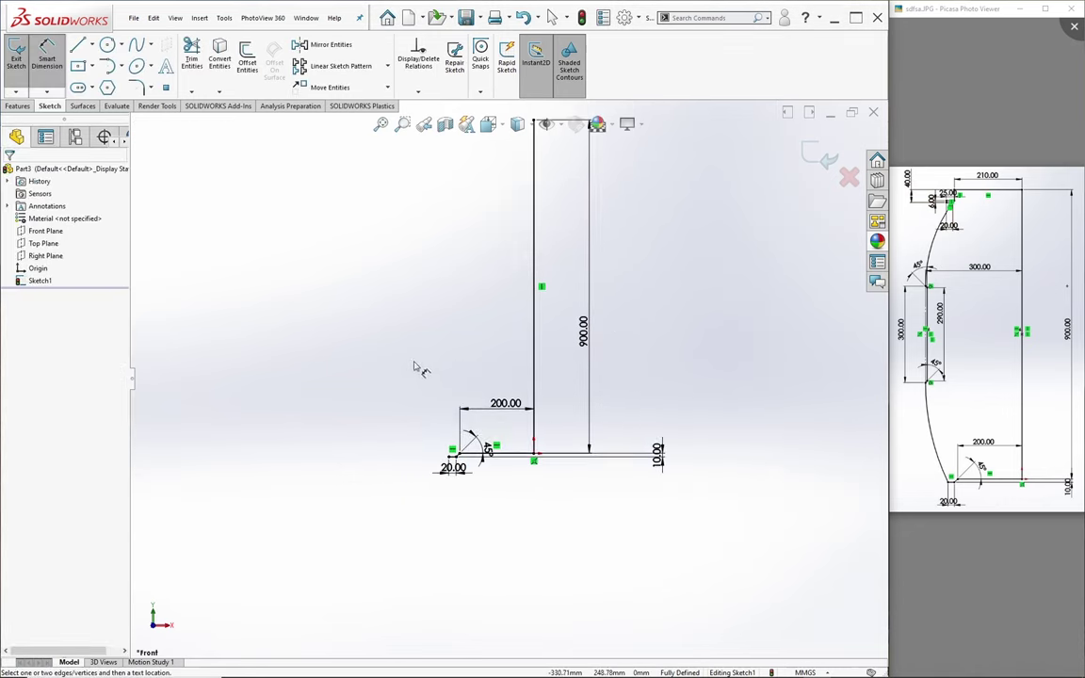
{"action": "scroll", "coordinate": [462, 414], "scroll_direction": "down", "scroll_amount": 2}
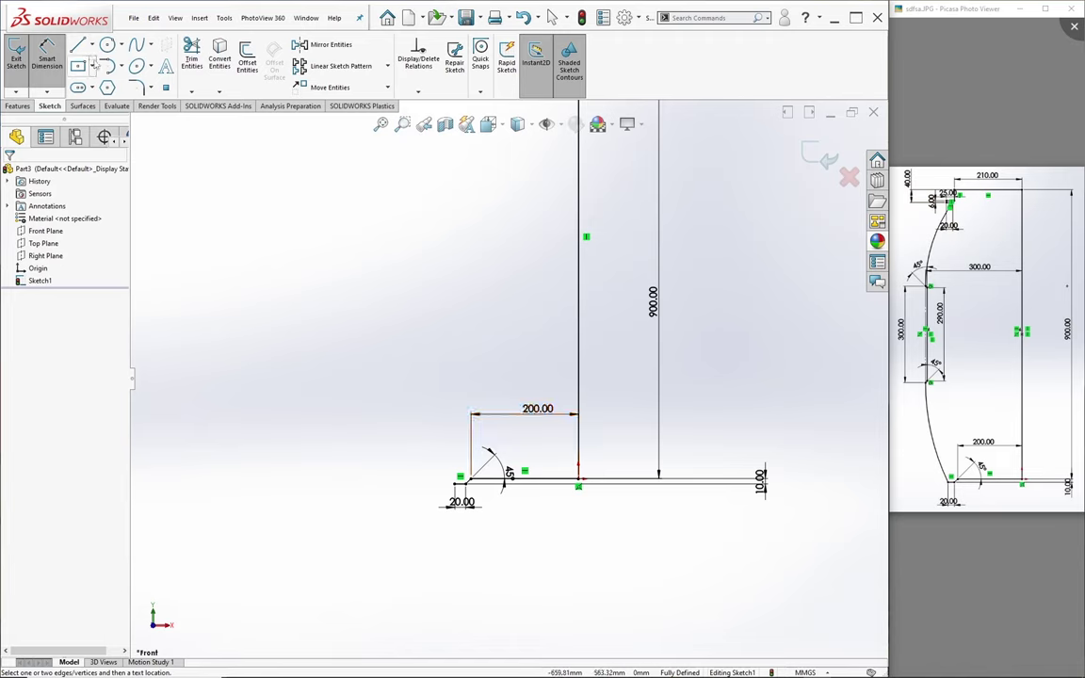
Draw a three-point arc rising from the foot's left end toward the upper left
{"action": "left_click", "coordinate": [121, 71]}
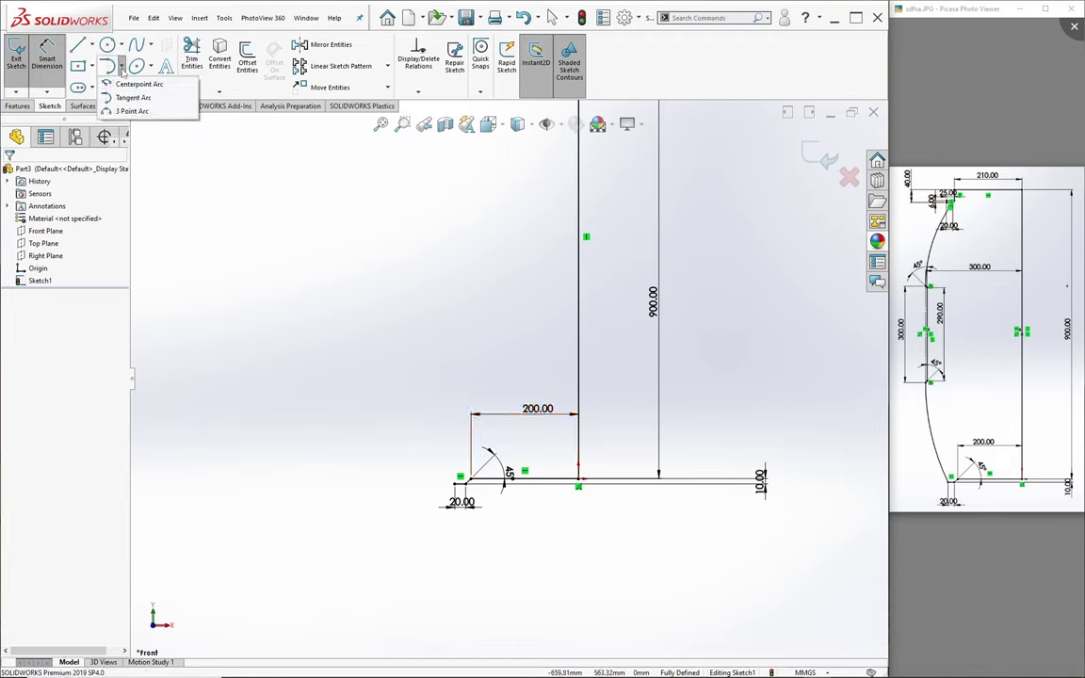
{"action": "left_click", "coordinate": [128, 109]}
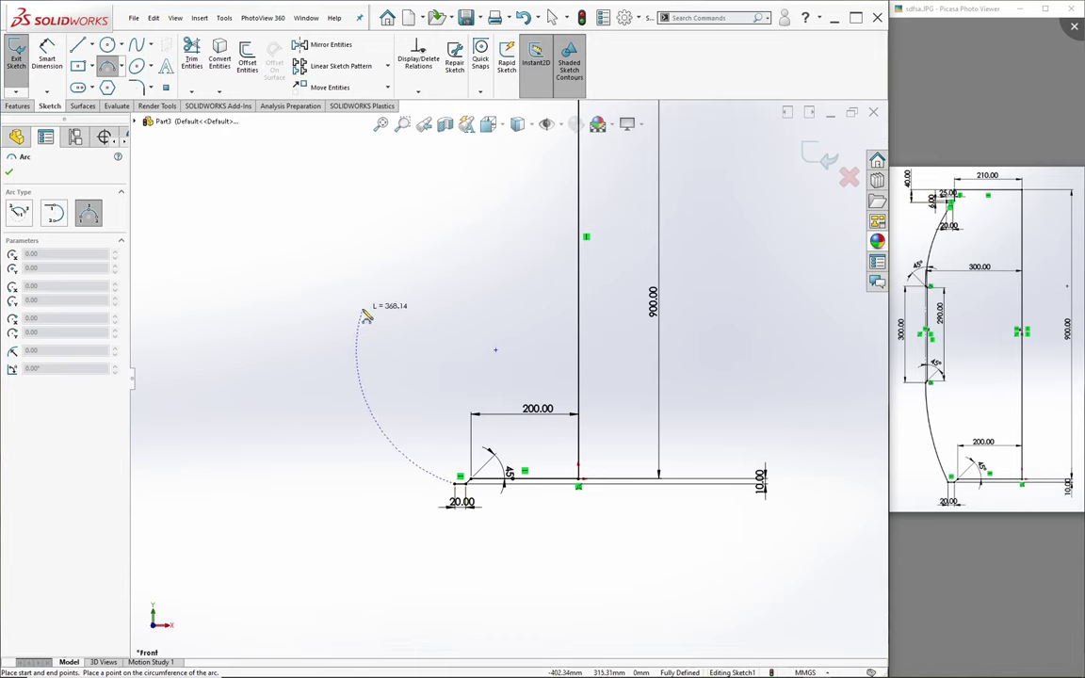
{"action": "left_click", "coordinate": [342, 294]}
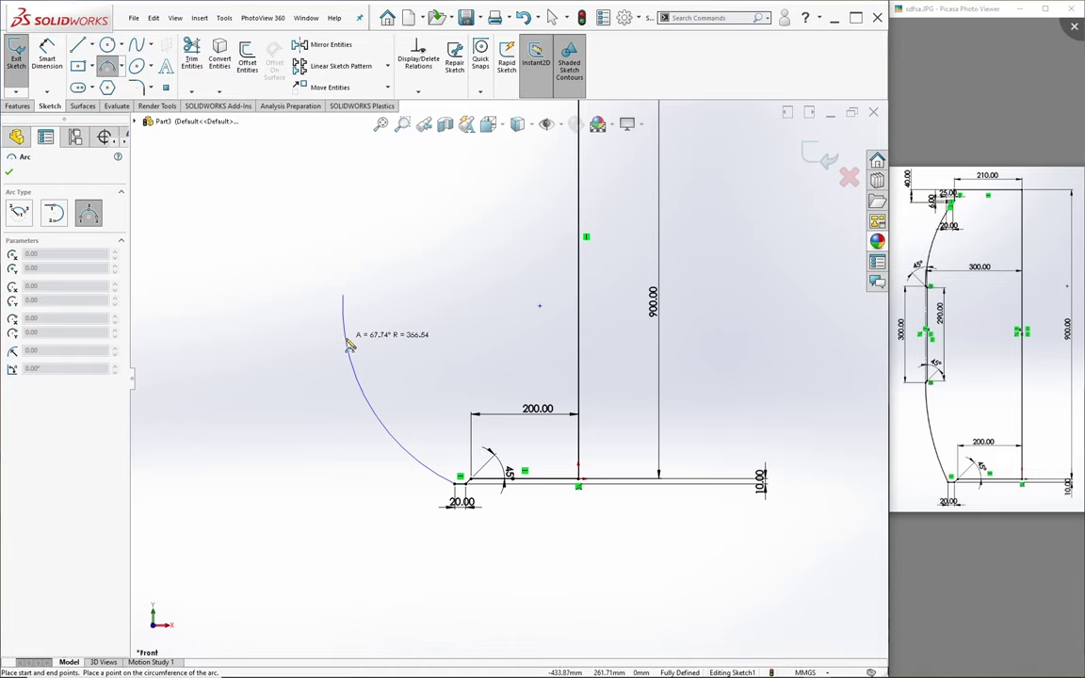
{"action": "left_click", "coordinate": [350, 344]}
{"action": "scroll", "coordinate": [481, 334], "scroll_direction": "up", "scroll_amount": 3}
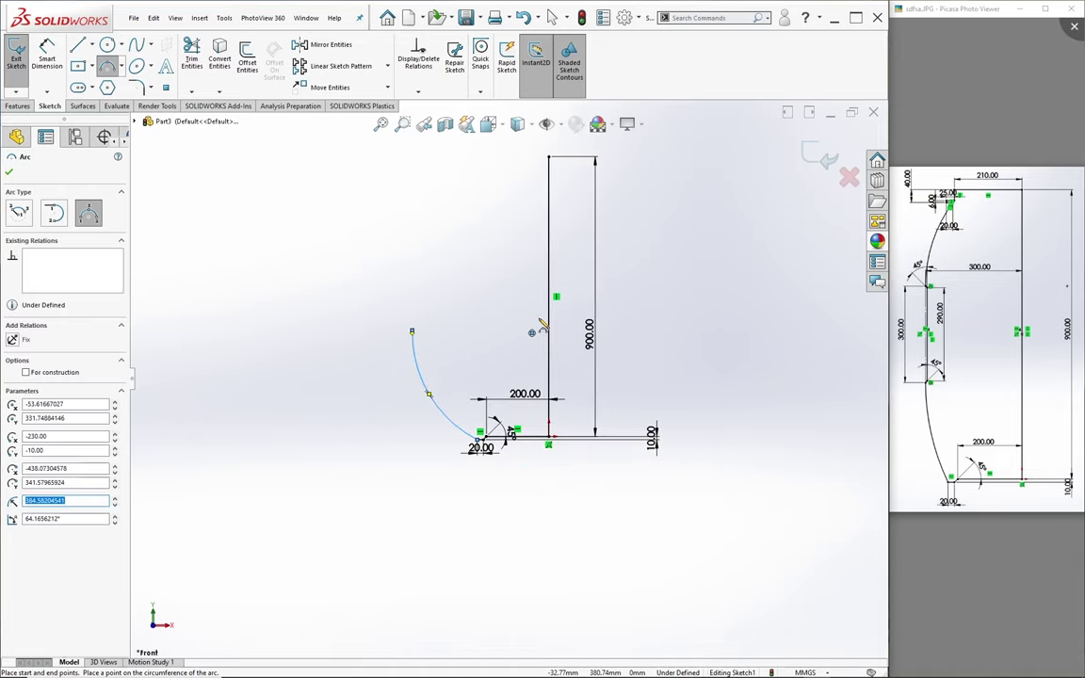
{"action": "key", "text": "Escape"}
{"action": "scroll", "coordinate": [542, 324], "scroll_direction": "down", "scroll_amount": 2}
Sketch a vertical edge with short slanted segments continuing up from the arc's top end
{"action": "left_click", "coordinate": [78, 45]}
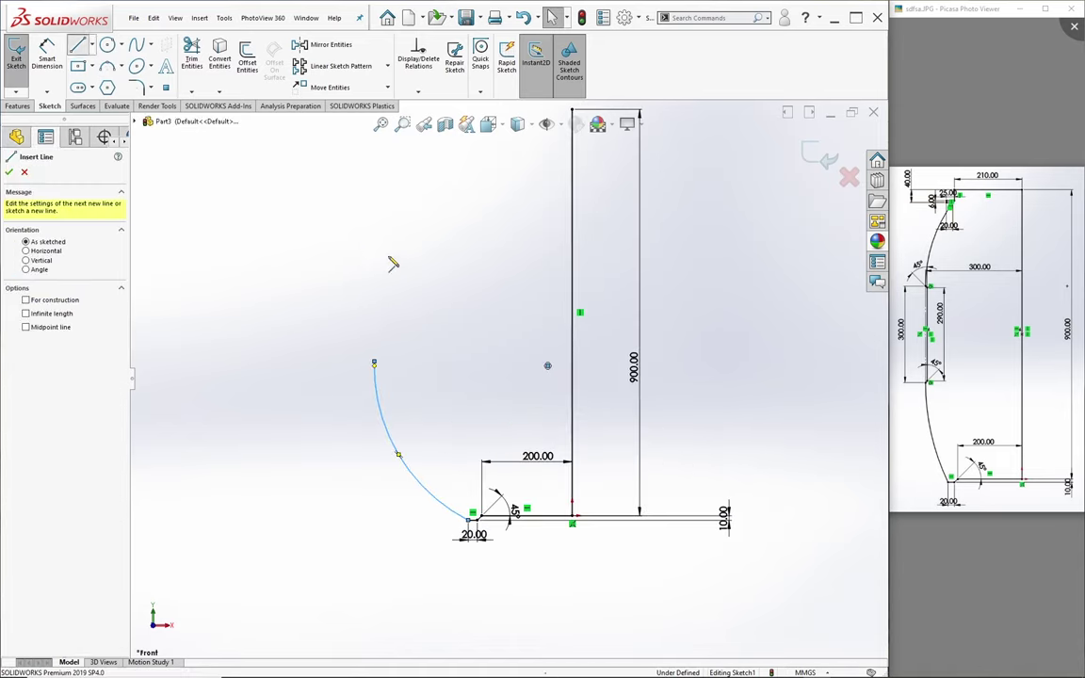
{"action": "scroll", "coordinate": [387, 283], "scroll_direction": "up", "scroll_amount": 2}
{"action": "left_click", "coordinate": [380, 374]}
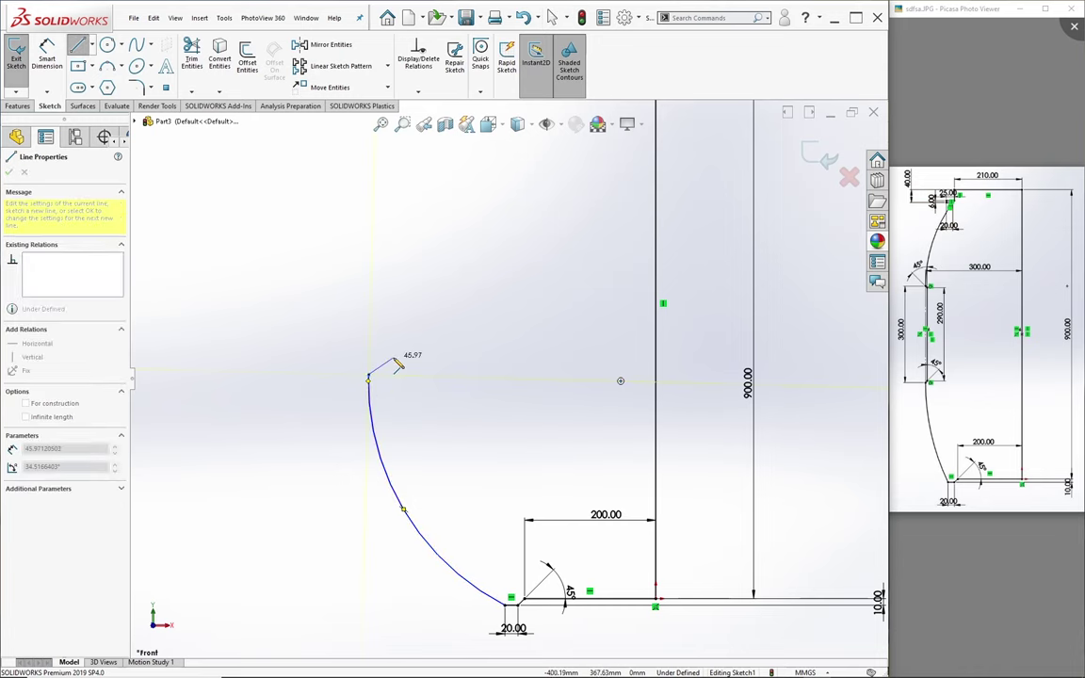
{"action": "scroll", "coordinate": [424, 311], "scroll_direction": "down", "scroll_amount": 3}
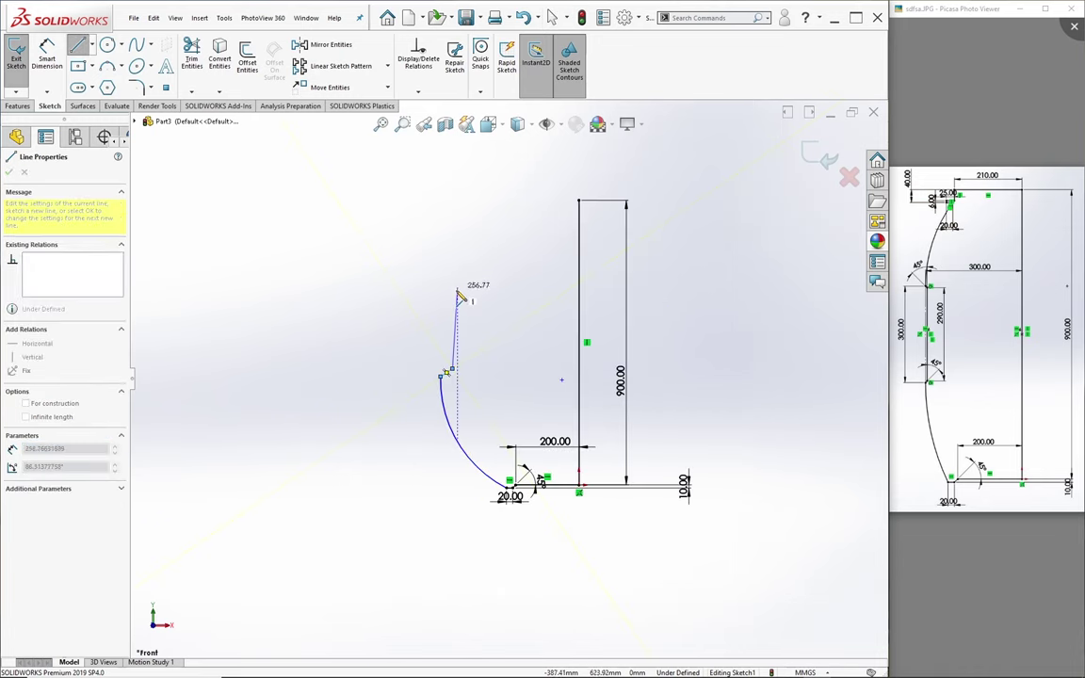
{"action": "left_click", "coordinate": [455, 296]}
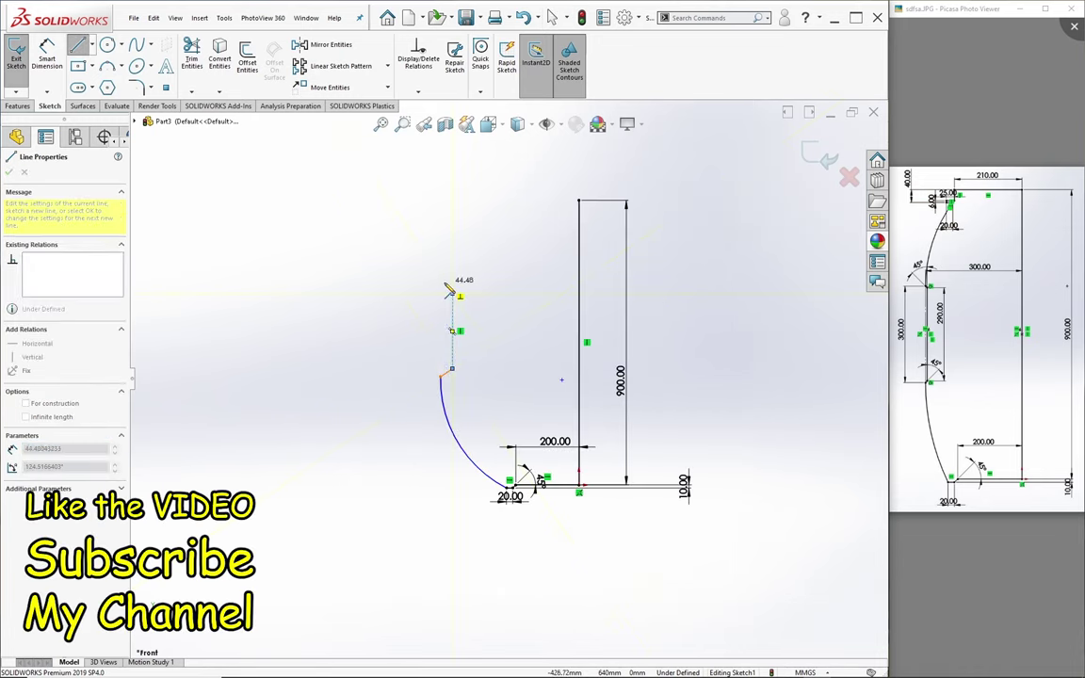
{"action": "left_click", "coordinate": [449, 291]}
{"action": "key", "text": "Escape"}
Make the two short slanted segments equal and align the upper end vertically with the arc's top
{"action": "scroll", "coordinate": [481, 358], "scroll_direction": "up", "scroll_amount": 2}
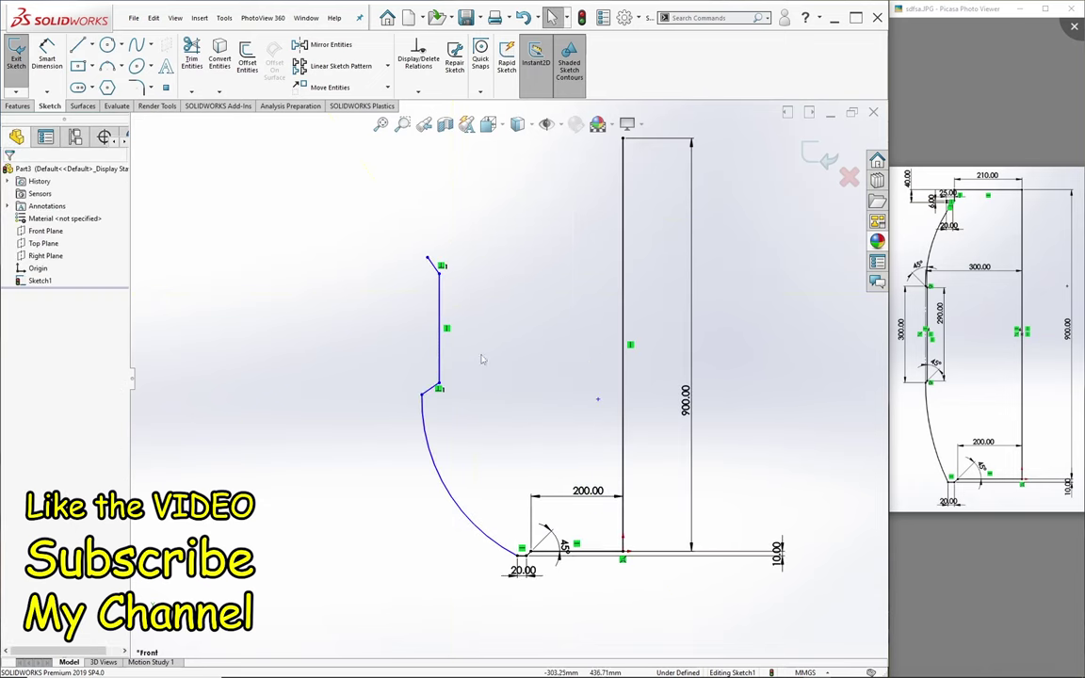
{"action": "left_click", "coordinate": [438, 332]}
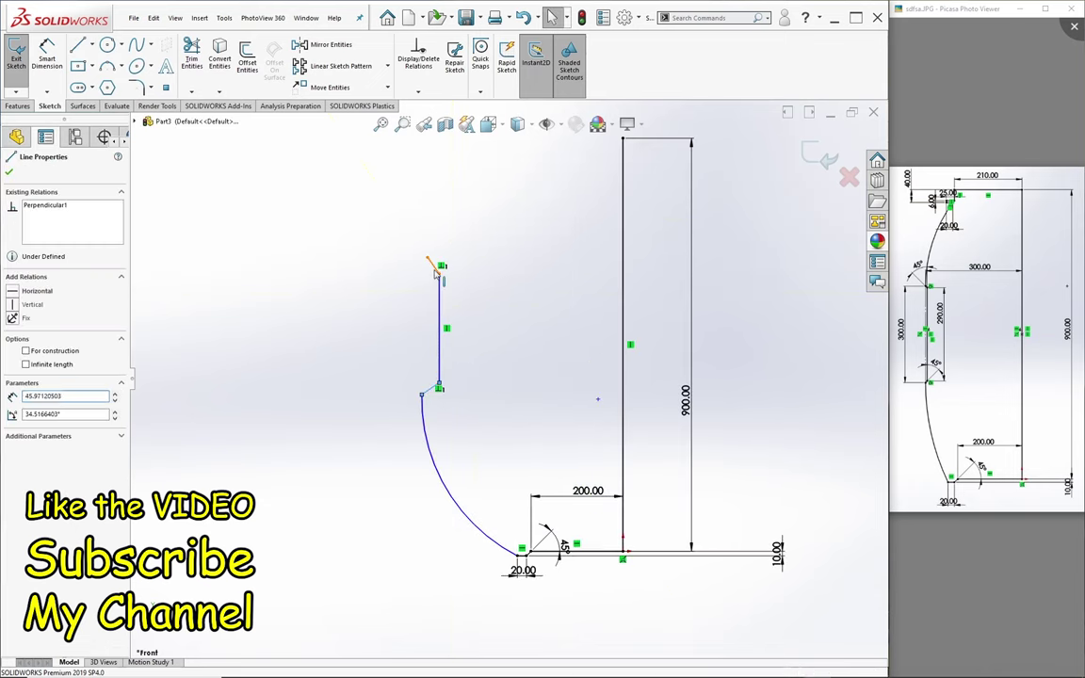
{"action": "left_click", "coordinate": [433, 266], "text": "ctrl"}
{"action": "left_click", "coordinate": [551, 218]}
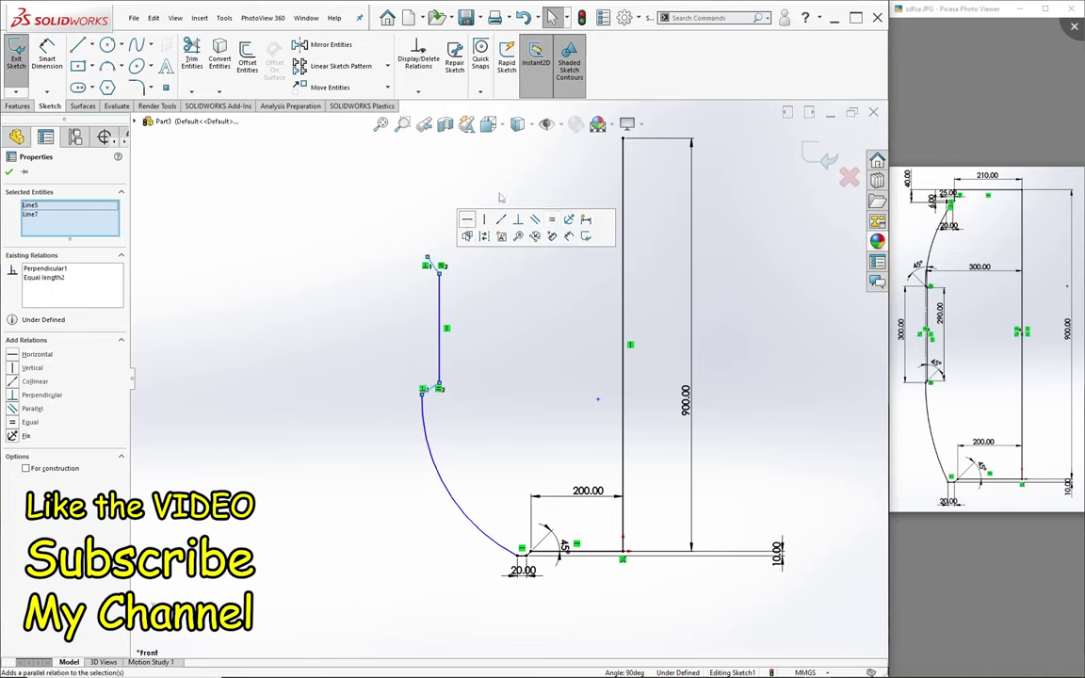
{"action": "left_click", "coordinate": [437, 188]}
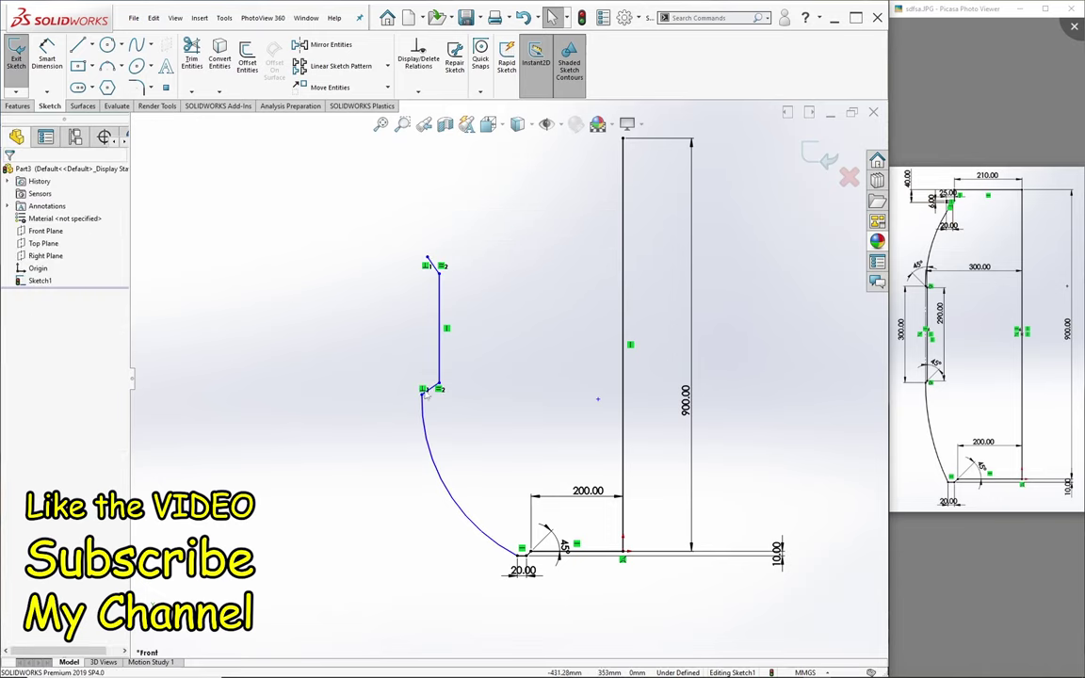
{"action": "left_click", "coordinate": [427, 259]}
{"action": "left_click", "coordinate": [422, 392], "text": "ctrl"}
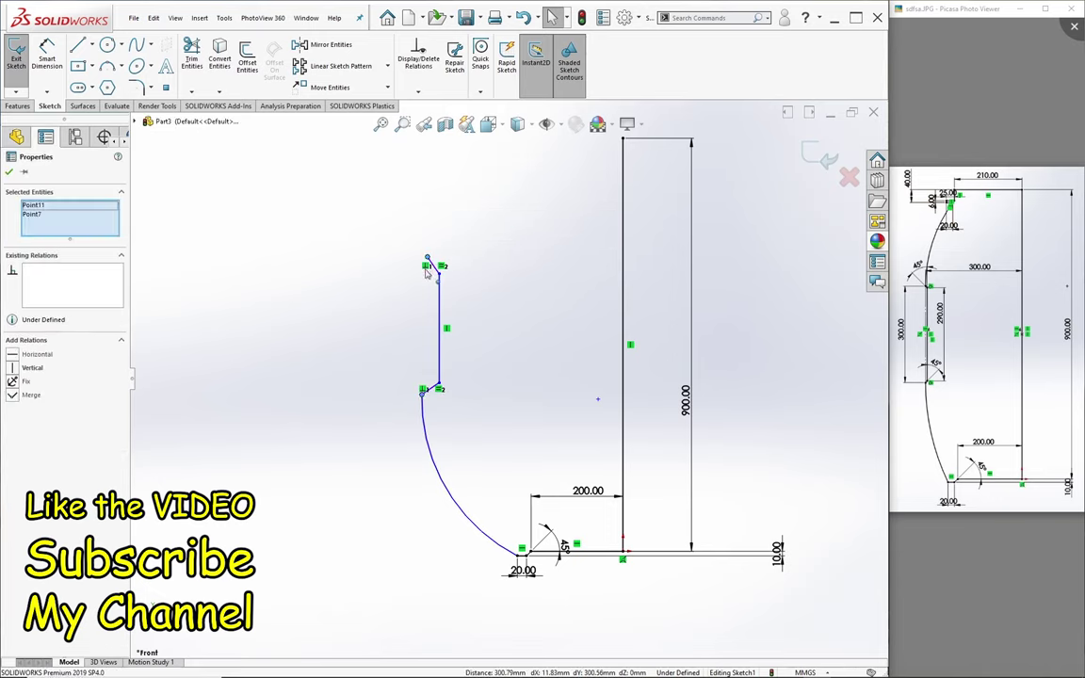
{"action": "left_click", "coordinate": [434, 201]}
{"action": "left_click", "coordinate": [381, 253]}
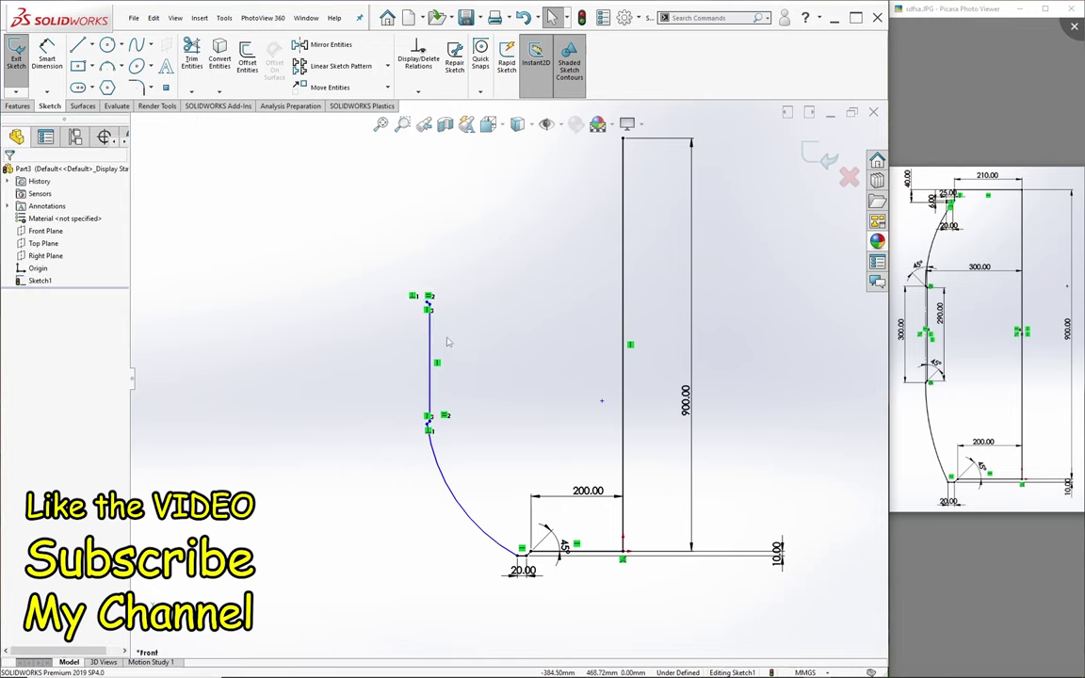
{"action": "scroll", "coordinate": [450, 351], "scroll_direction": "down", "scroll_amount": 3}
Dimension the vertical edge to 290
{"action": "left_click", "coordinate": [47, 58]}
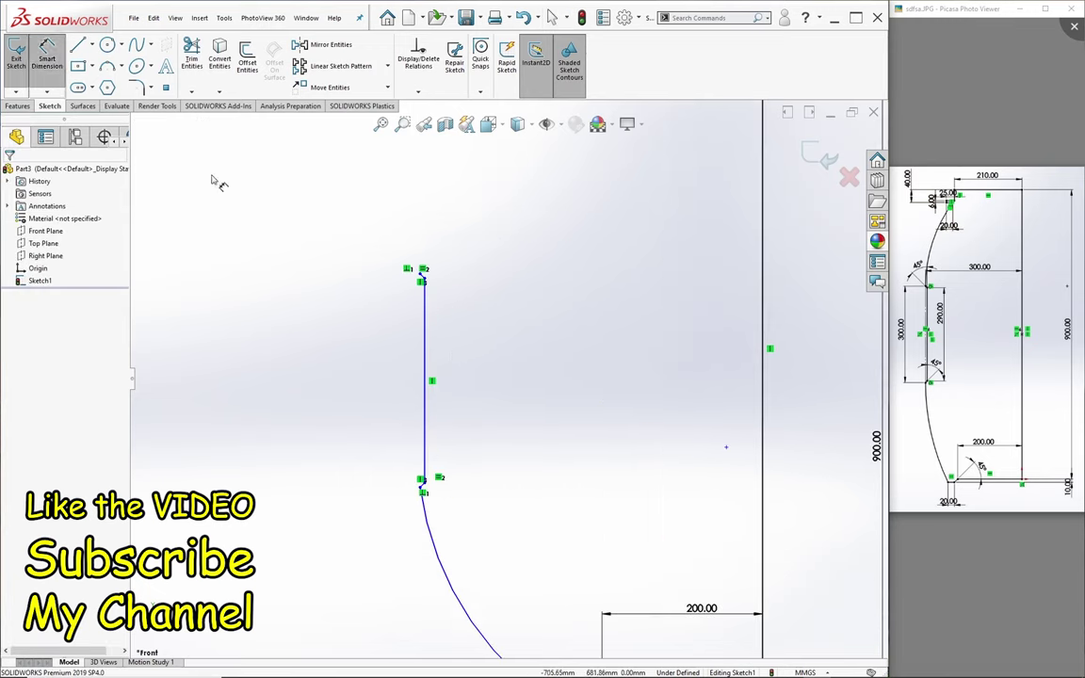
{"action": "left_click", "coordinate": [424, 365]}
{"action": "left_click", "coordinate": [523, 369]}
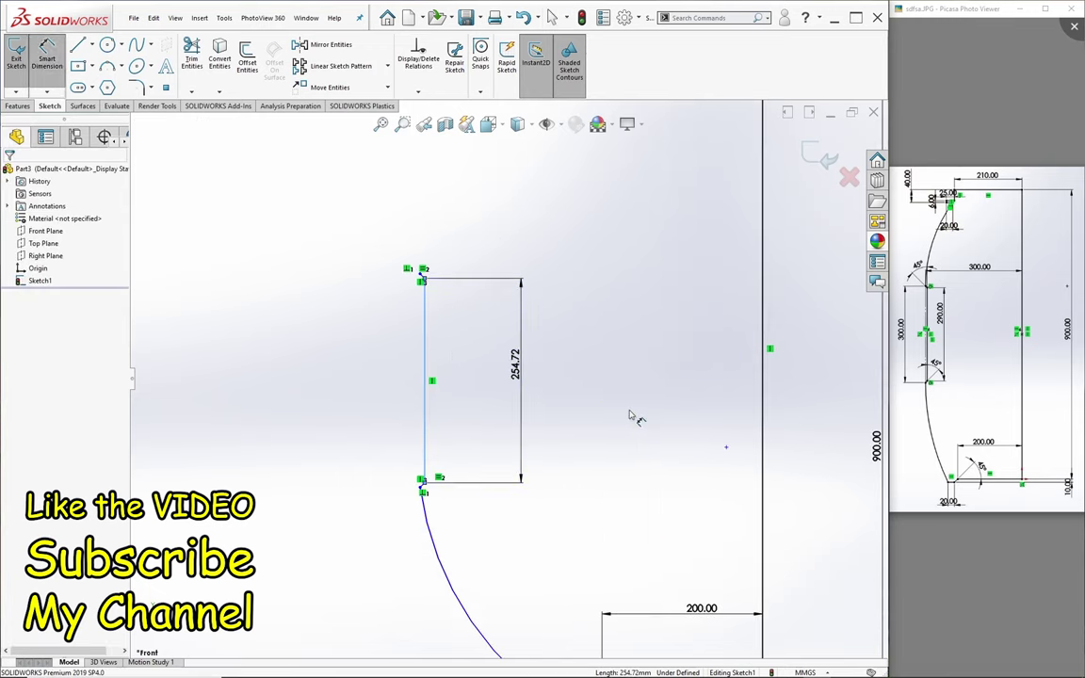
{"action": "type", "text": "90"}
{"action": "key", "text": "Return"}
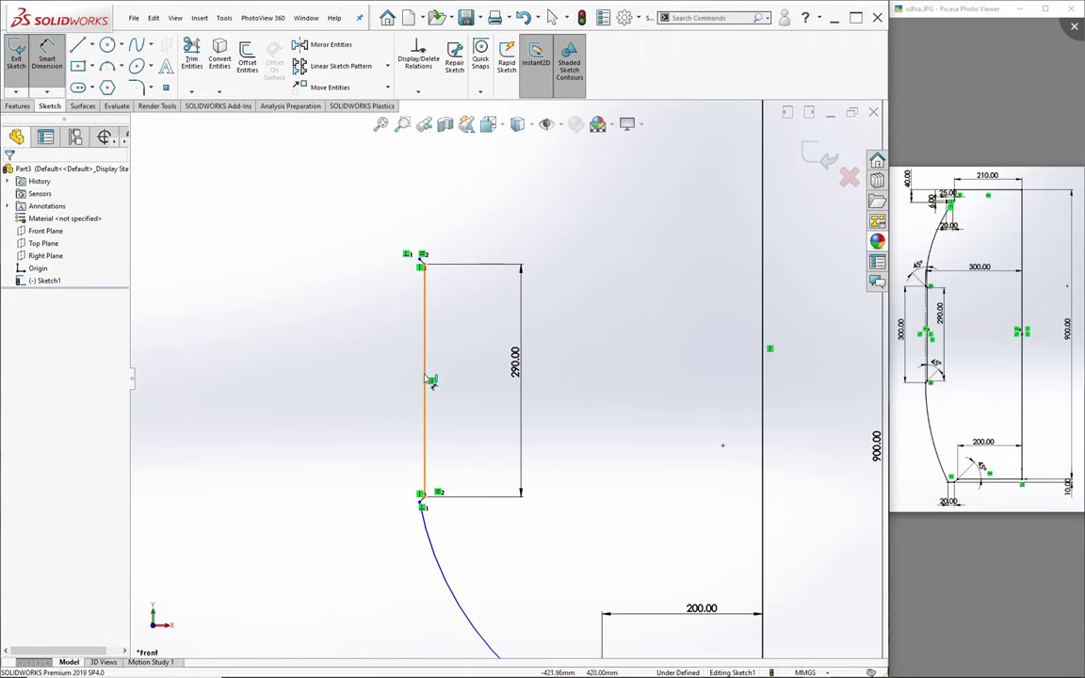
Place the vertical edge's midpoint 450 above the bottom of the profile
{"action": "left_click", "coordinate": [428, 386]}
{"action": "scroll", "coordinate": [597, 443], "scroll_direction": "up", "scroll_amount": 3}
{"action": "scroll", "coordinate": [664, 532], "scroll_direction": "up", "scroll_amount": 3}
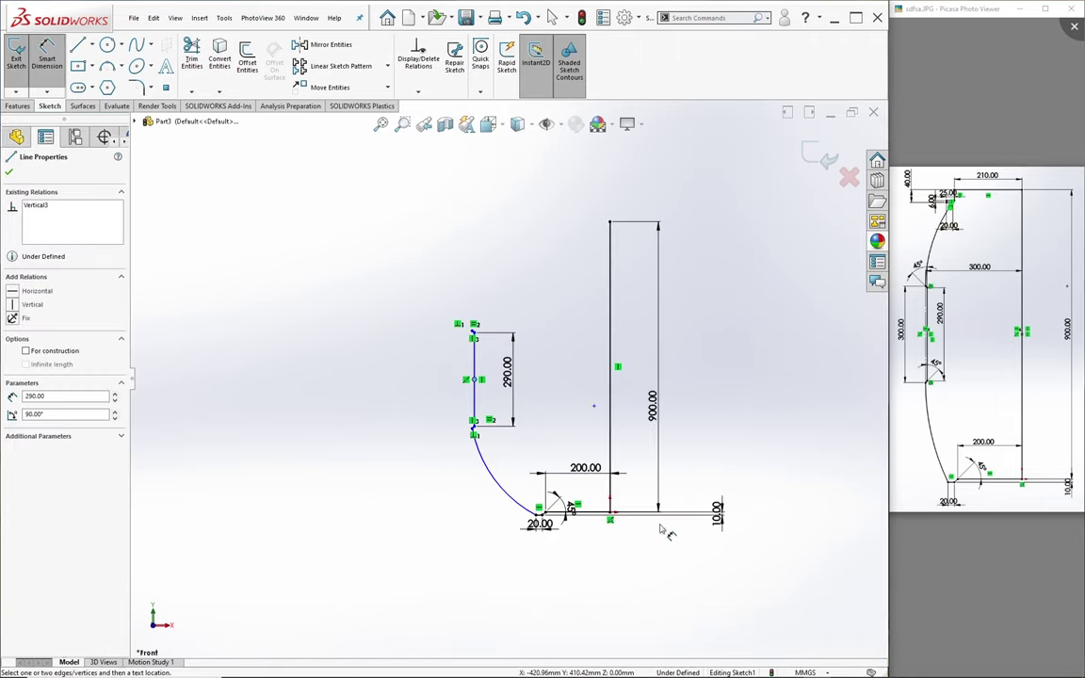
{"action": "left_click", "coordinate": [610, 516]}
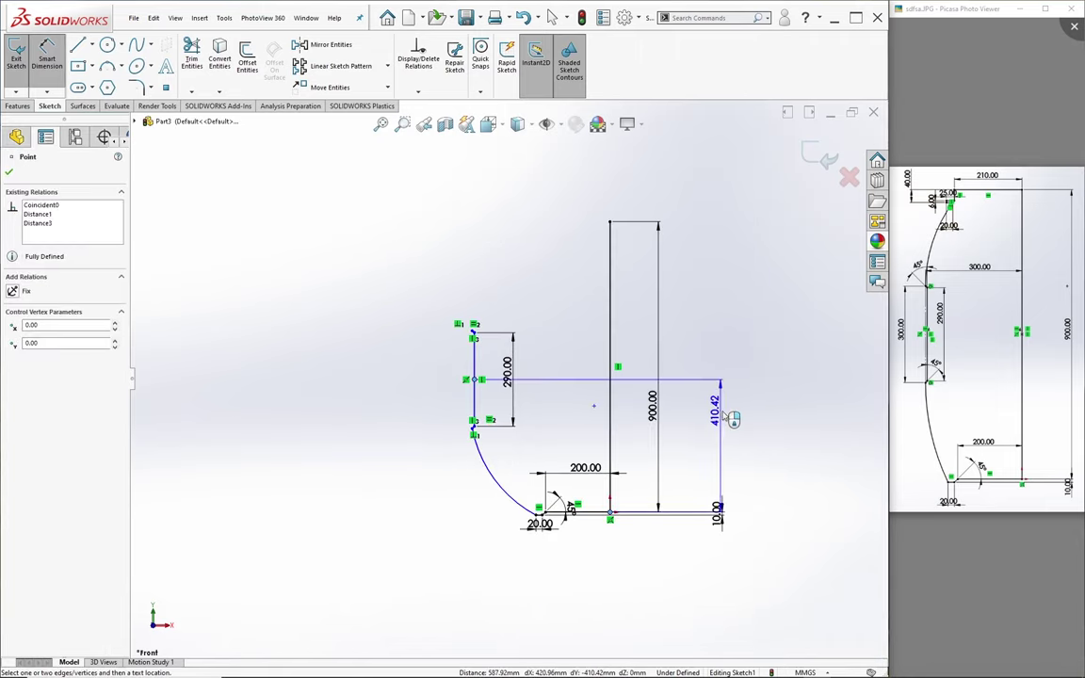
{"action": "left_click", "coordinate": [382, 414]}
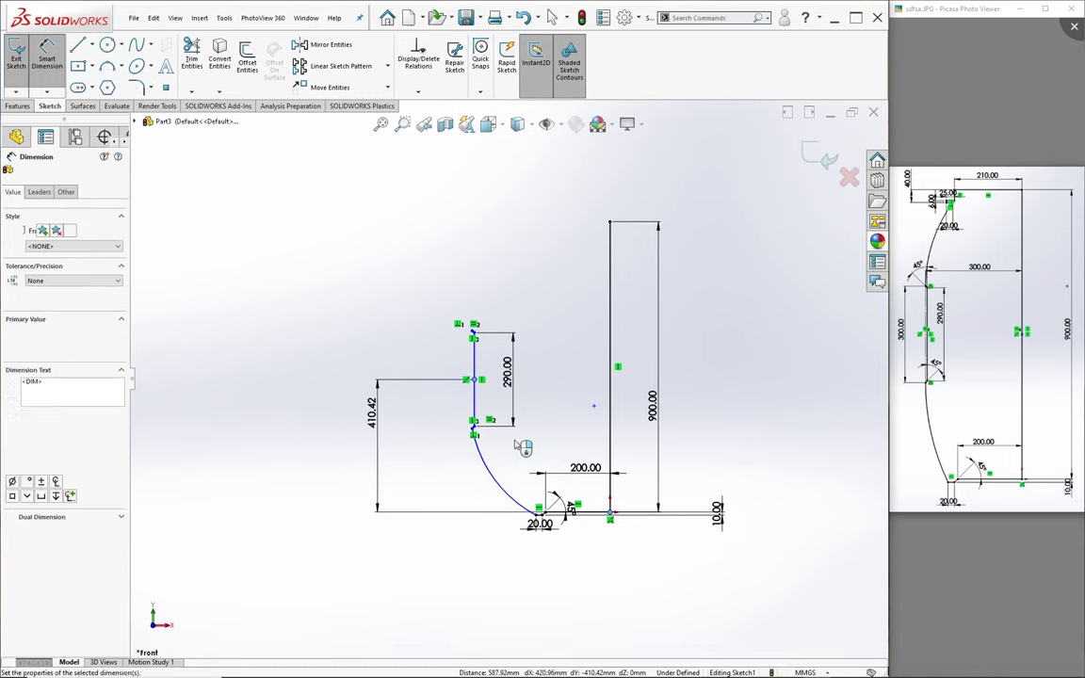
{"action": "scroll", "coordinate": [501, 460], "scroll_direction": "down", "scroll_amount": 1}
{"action": "scroll", "coordinate": [501, 460], "scroll_direction": "down", "scroll_amount": 1}
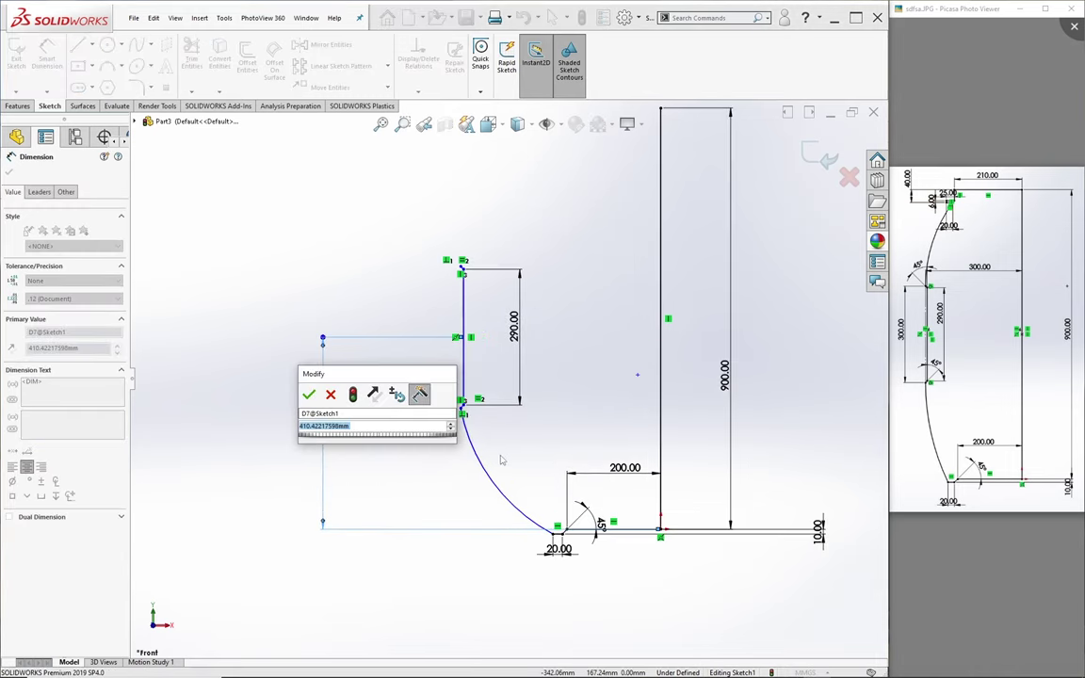
{"action": "type", "text": "450"}
{"action": "key", "text": "Return"}
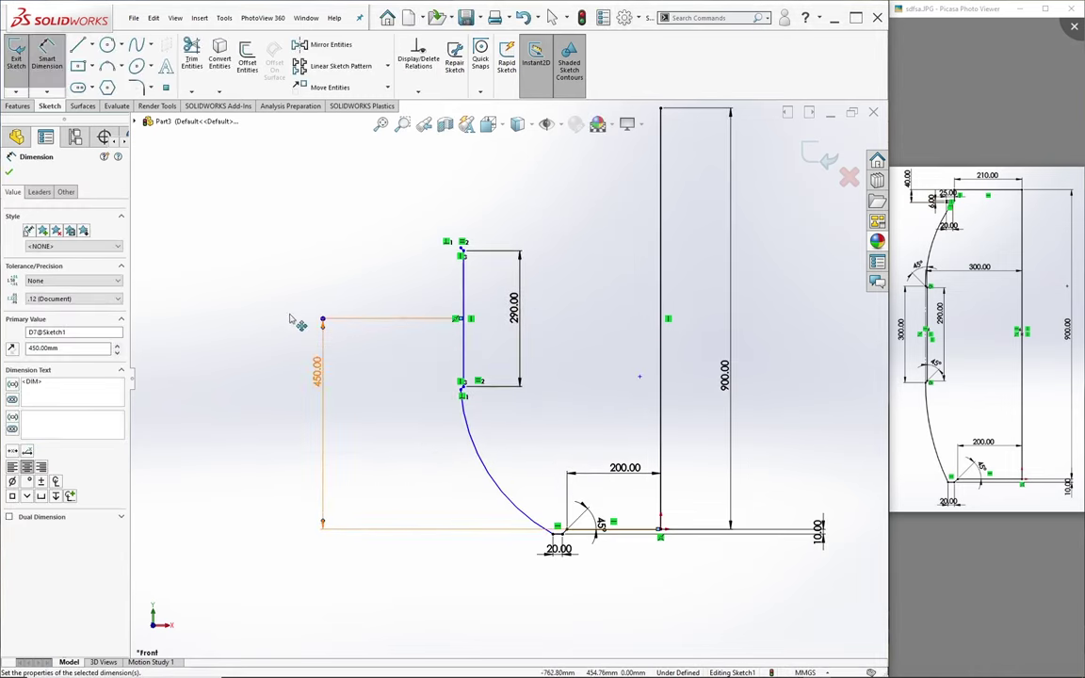
{"action": "left_click", "coordinate": [323, 257]}
{"action": "scroll", "coordinate": [480, 405], "scroll_direction": "down", "scroll_amount": 1}
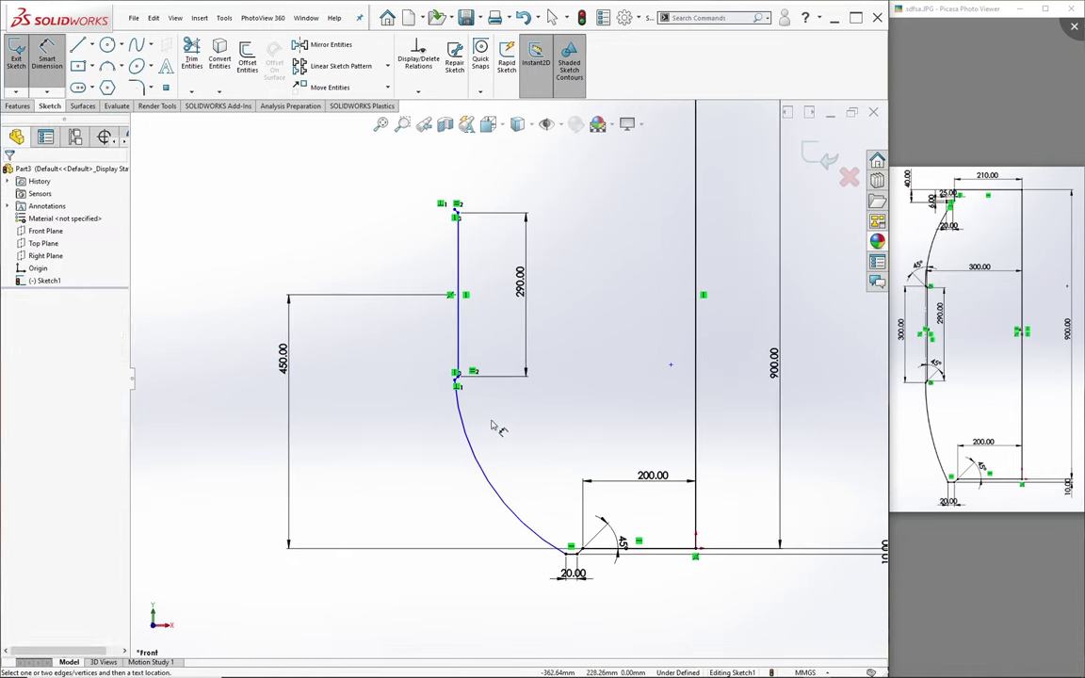
{"action": "scroll", "coordinate": [474, 397], "scroll_direction": "down", "scroll_amount": 2}
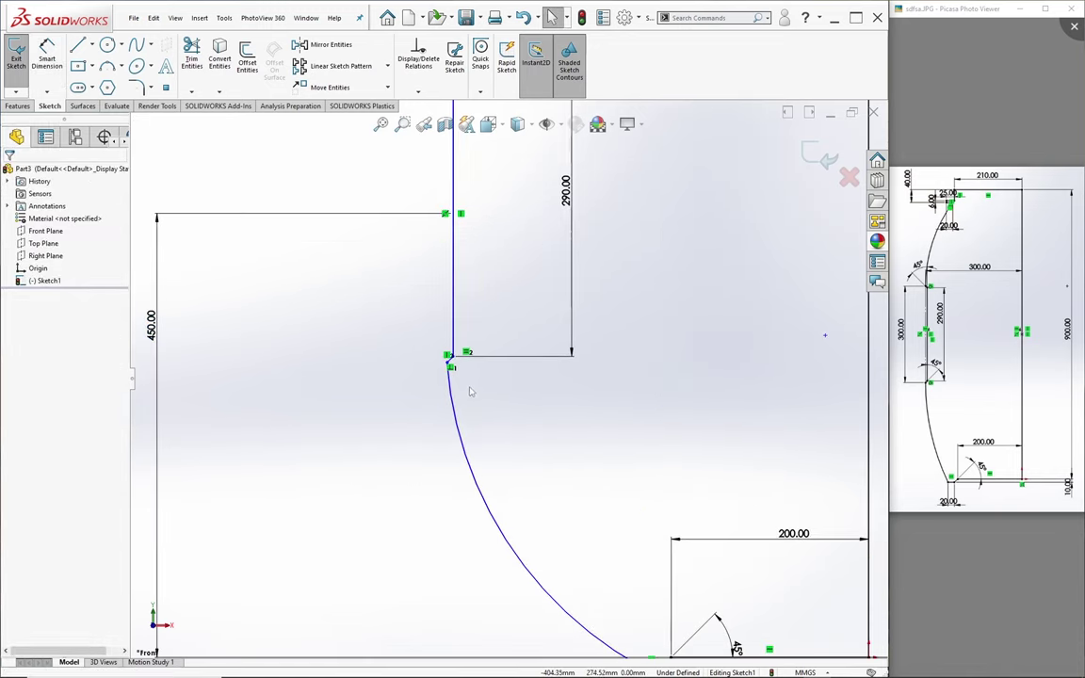
{"action": "scroll", "coordinate": [470, 382], "scroll_direction": "down", "scroll_amount": 1}
{"action": "scroll", "coordinate": [468, 368], "scroll_direction": "down", "scroll_amount": 1}
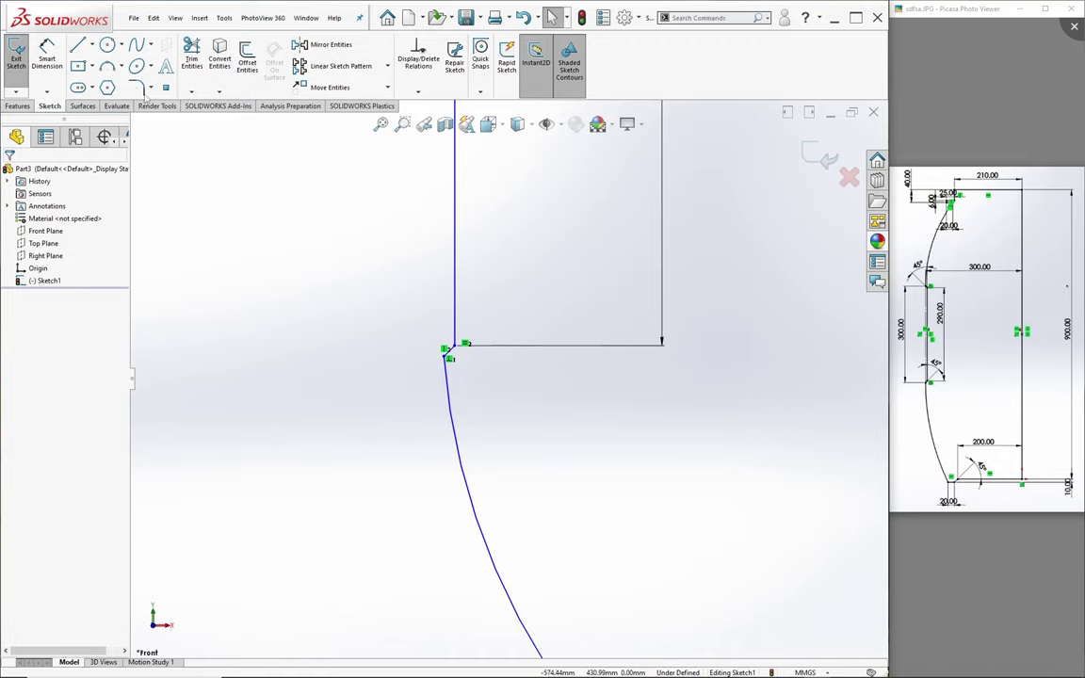
Draw a vertical centerline from the arc's top end up to the vertical edge's top
{"action": "left_click", "coordinate": [83, 47]}
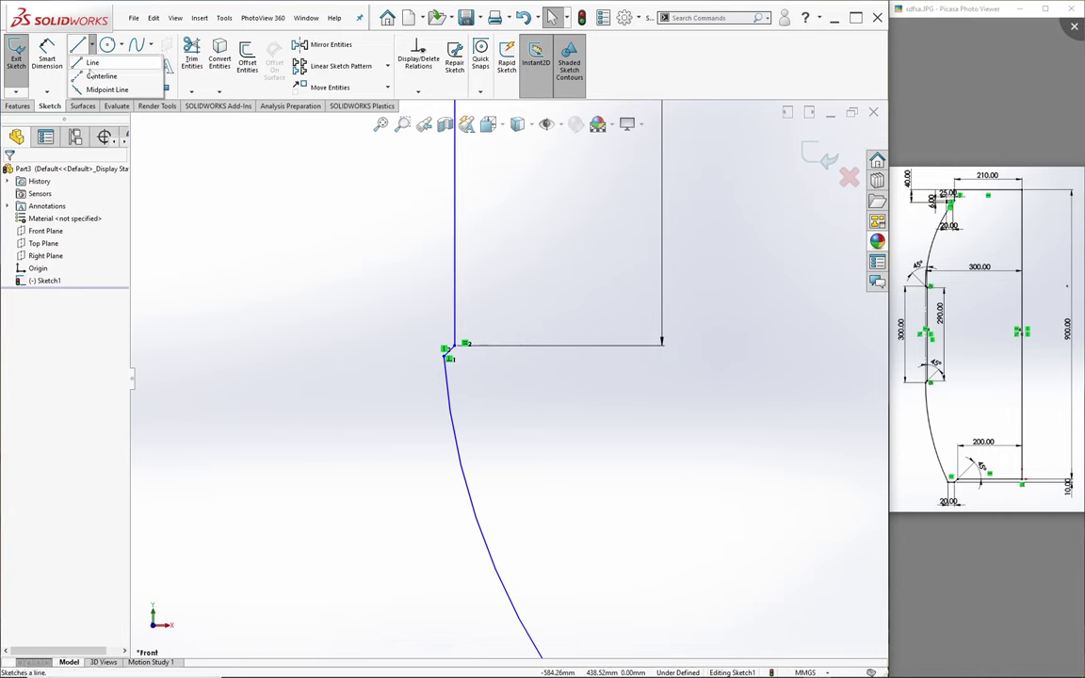
{"action": "left_click", "coordinate": [445, 357]}
{"action": "scroll", "coordinate": [475, 207], "scroll_direction": "up", "scroll_amount": 2}
{"action": "scroll", "coordinate": [484, 168], "scroll_direction": "down", "scroll_amount": 1}
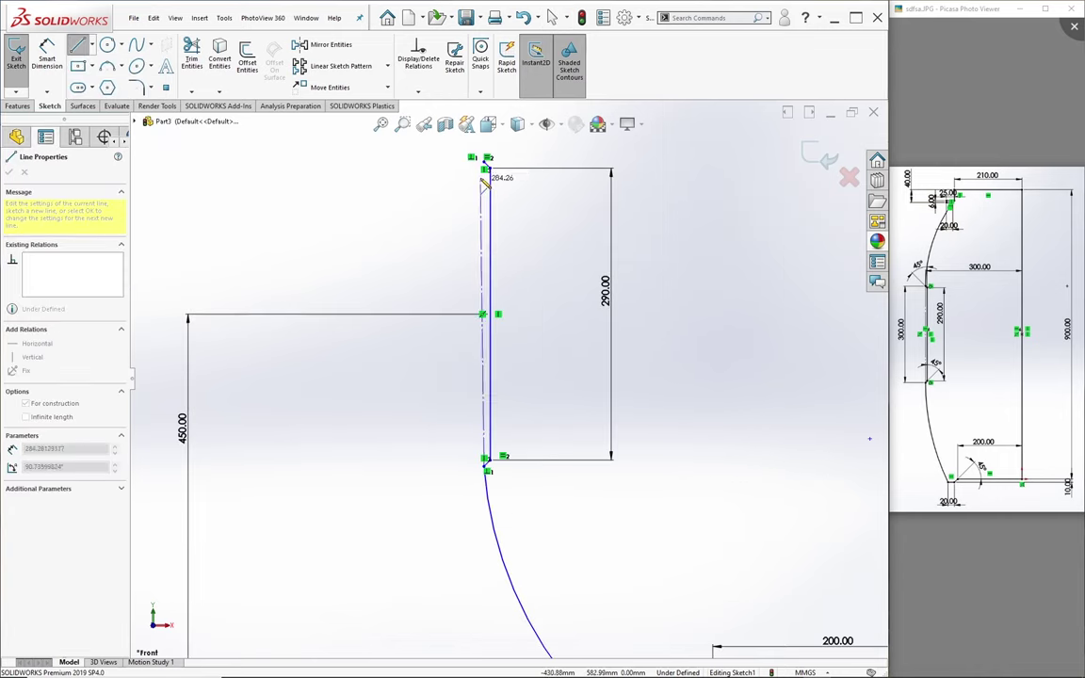
{"action": "left_click", "coordinate": [483, 162]}
{"action": "key", "text": "Escape"}
{"action": "key", "text": "Escape"}
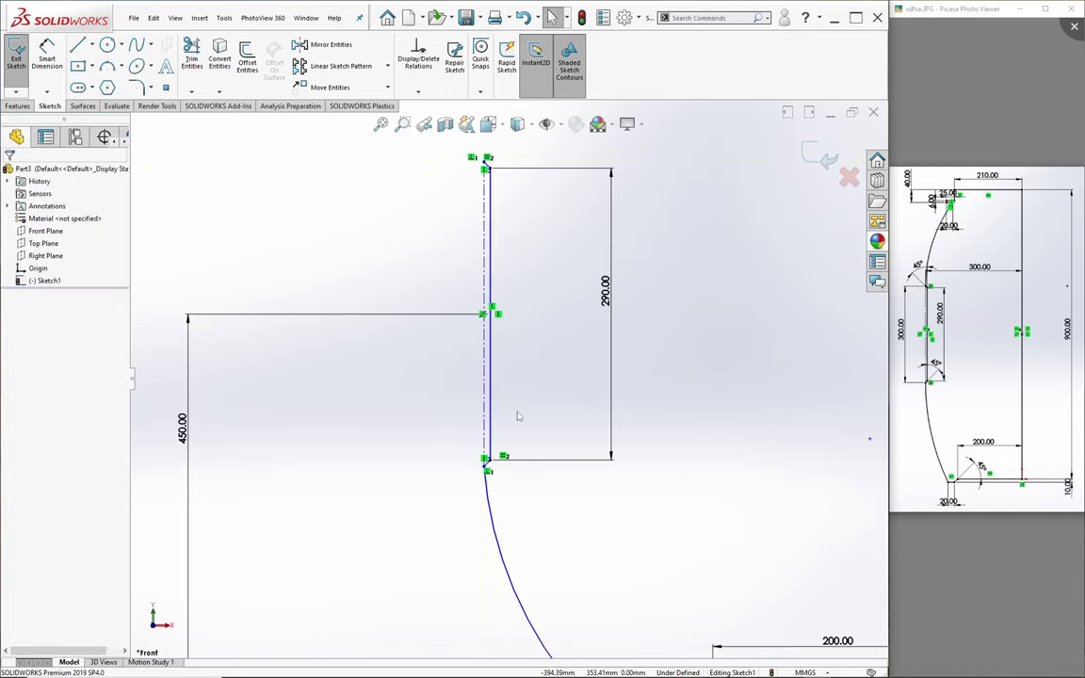
{"action": "scroll", "coordinate": [486, 430], "scroll_direction": "down", "scroll_amount": 2}
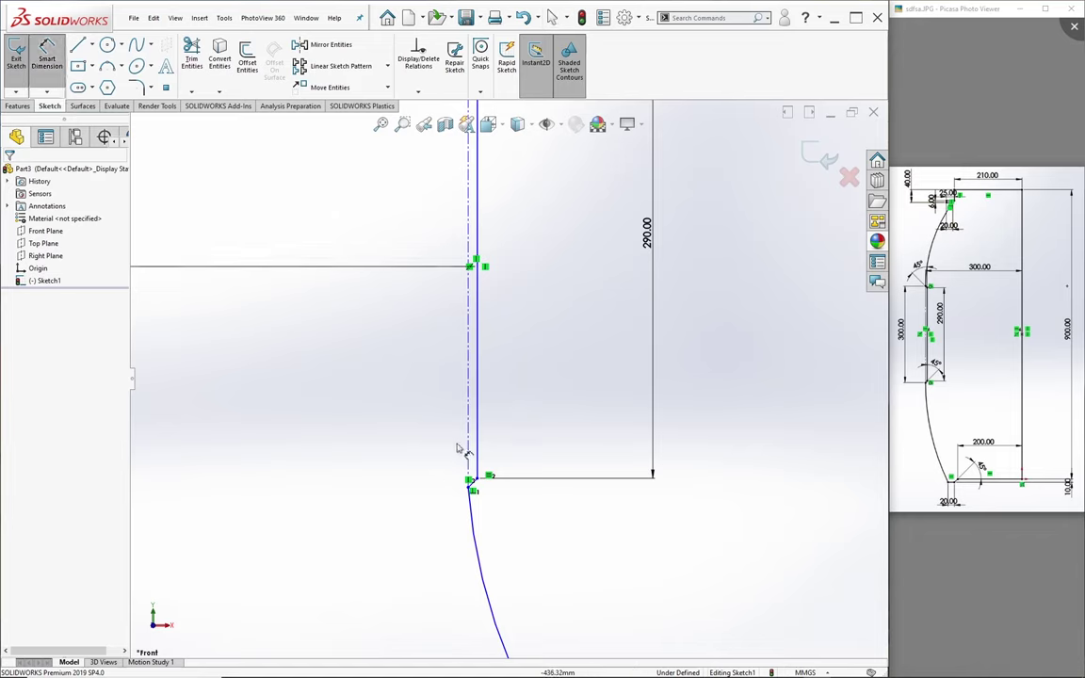
Make the lower arc tangent to the centerline, shift the left vertical line right, and dimension the top chamfer
{"action": "left_click", "coordinate": [469, 474]}
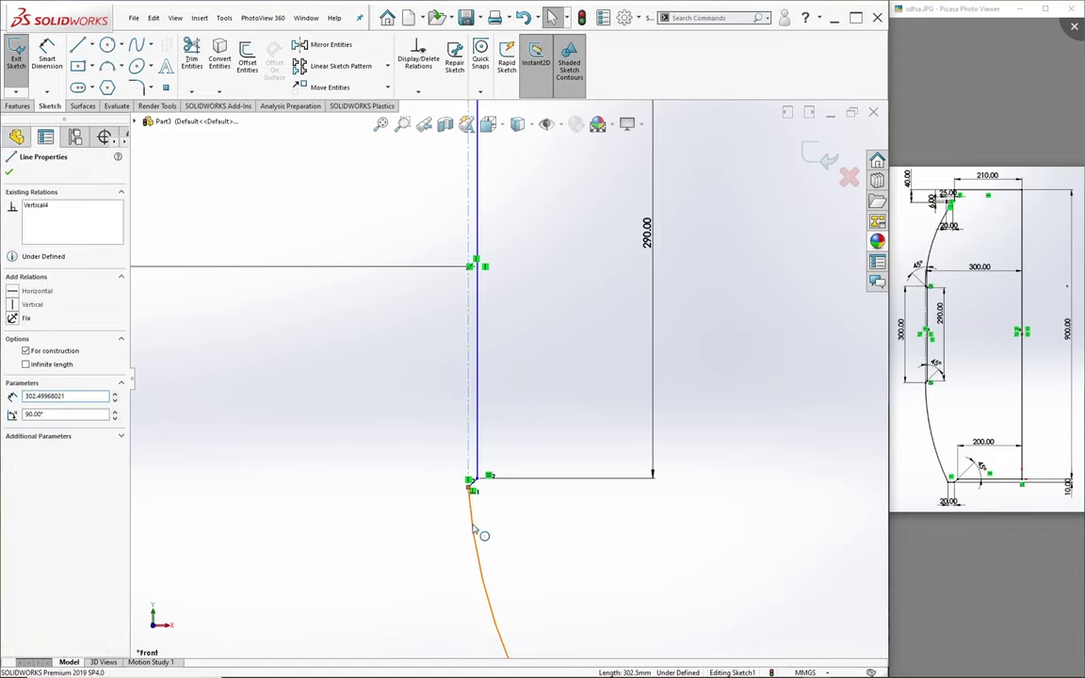
{"action": "left_click", "coordinate": [474, 528], "text": "ctrl"}
{"action": "left_click", "coordinate": [20, 356]}
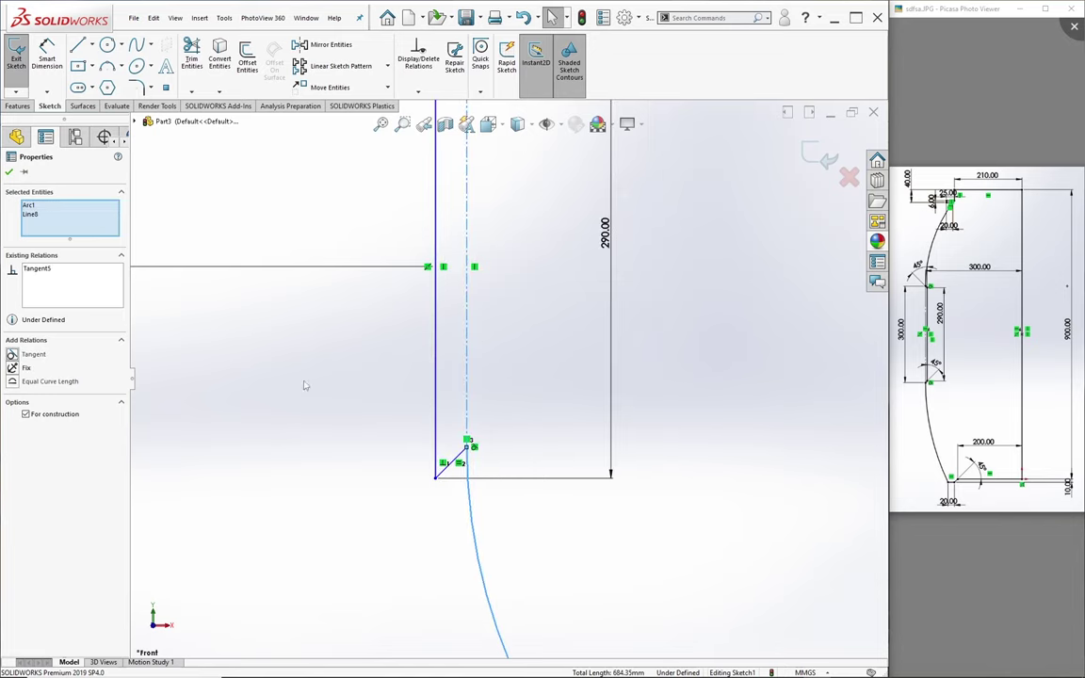
{"action": "left_click", "coordinate": [334, 399]}
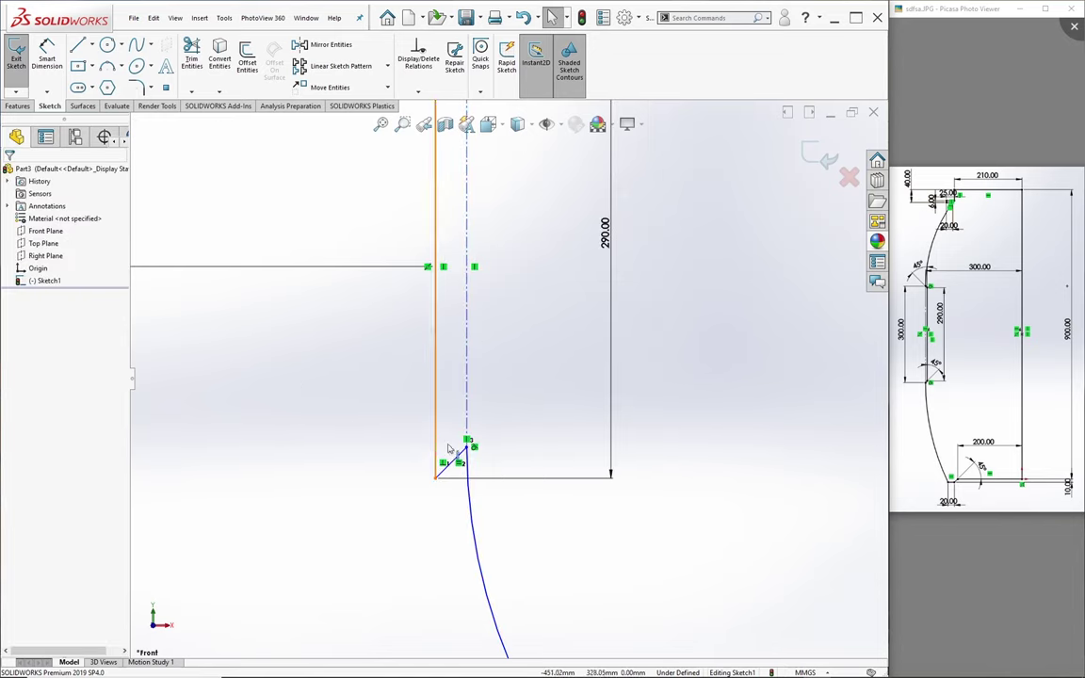
{"action": "left_click_drag", "start_coordinate": [437, 442], "coordinate": [512, 442]}
{"action": "scroll", "coordinate": [634, 491], "scroll_direction": "up", "scroll_amount": 3}
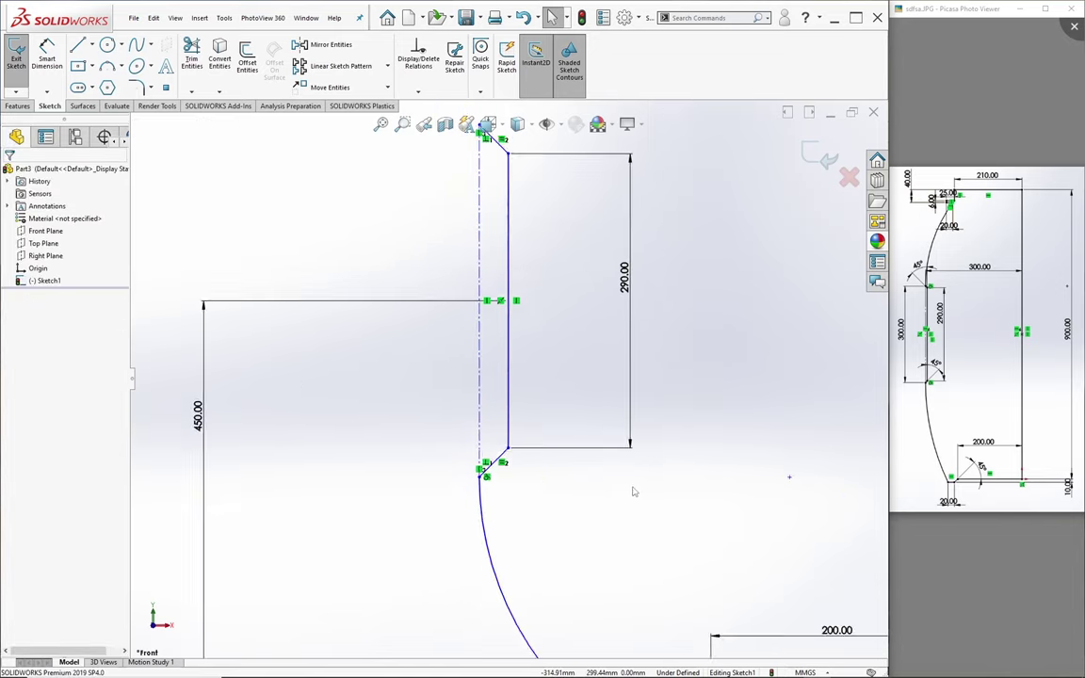
{"action": "scroll", "coordinate": [423, 387], "scroll_direction": "up", "scroll_amount": 3}
{"action": "left_click", "coordinate": [46, 56]}
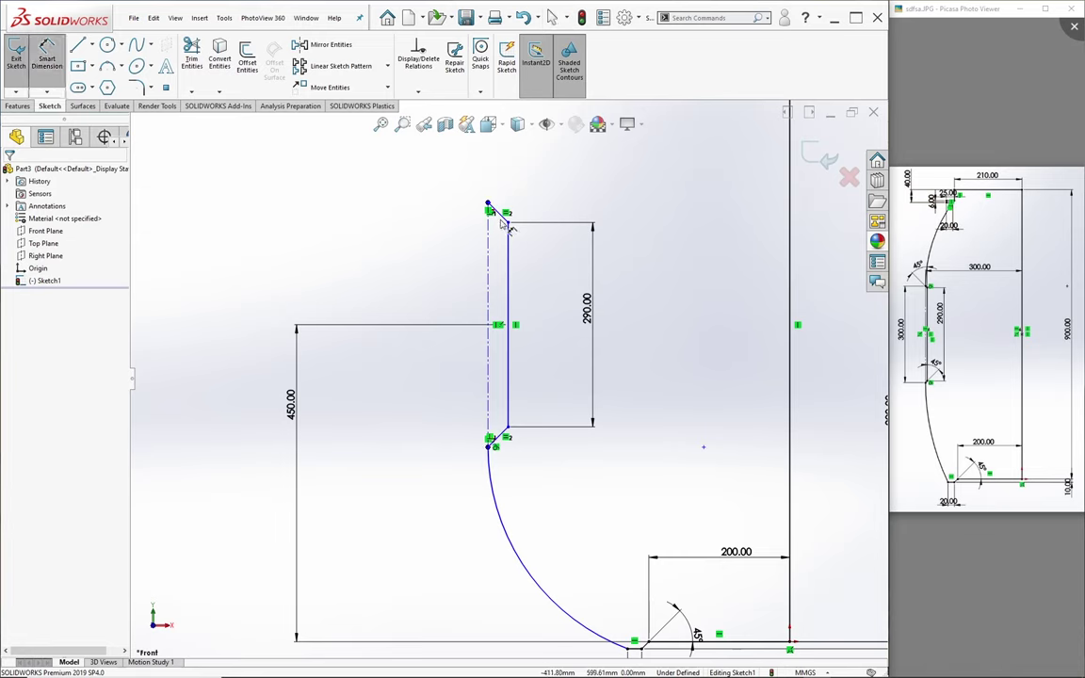
{"action": "left_click", "coordinate": [499, 215]}
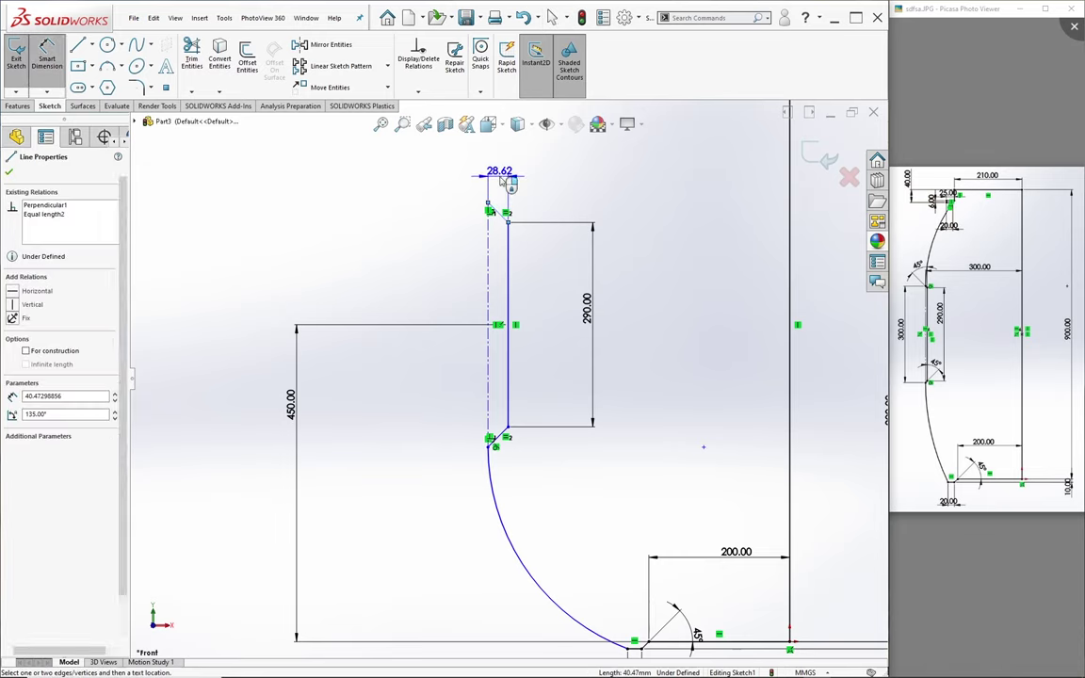
Set the top chamfer's width to 5
{"action": "left_click", "coordinate": [500, 173]}
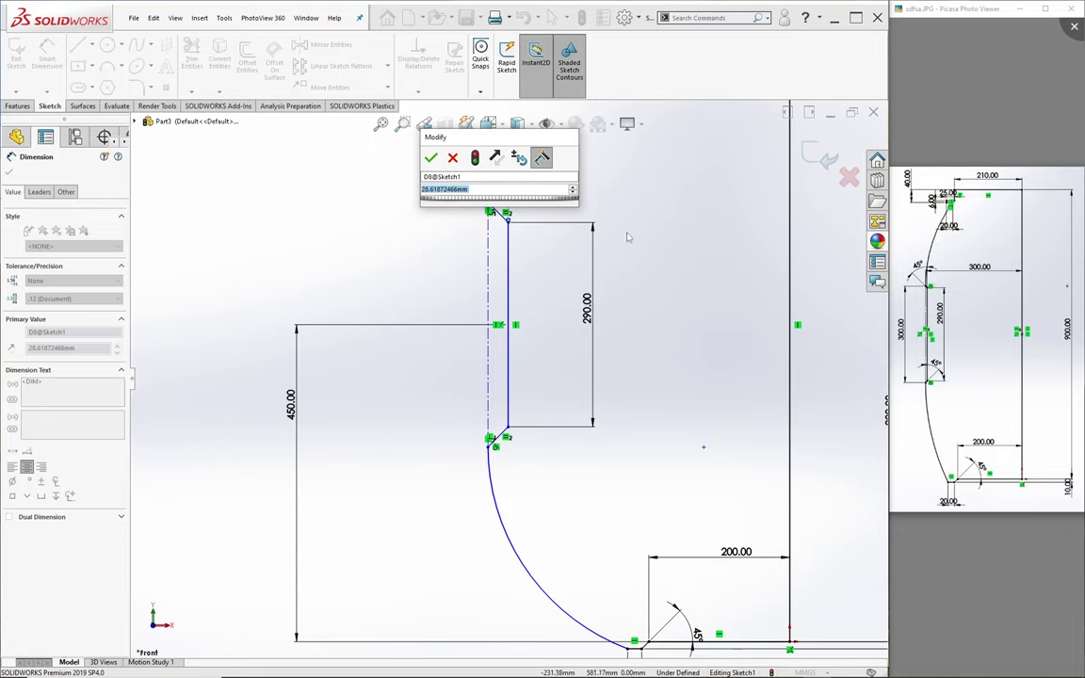
{"action": "type", "text": "5"}
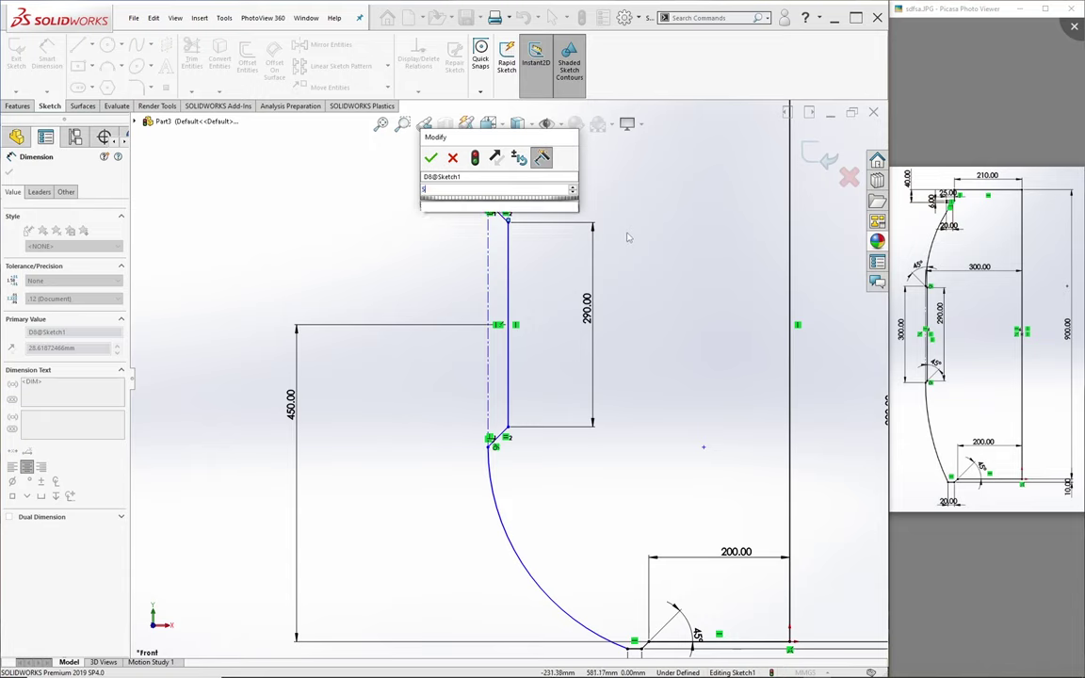
{"action": "key", "text": "Return"}
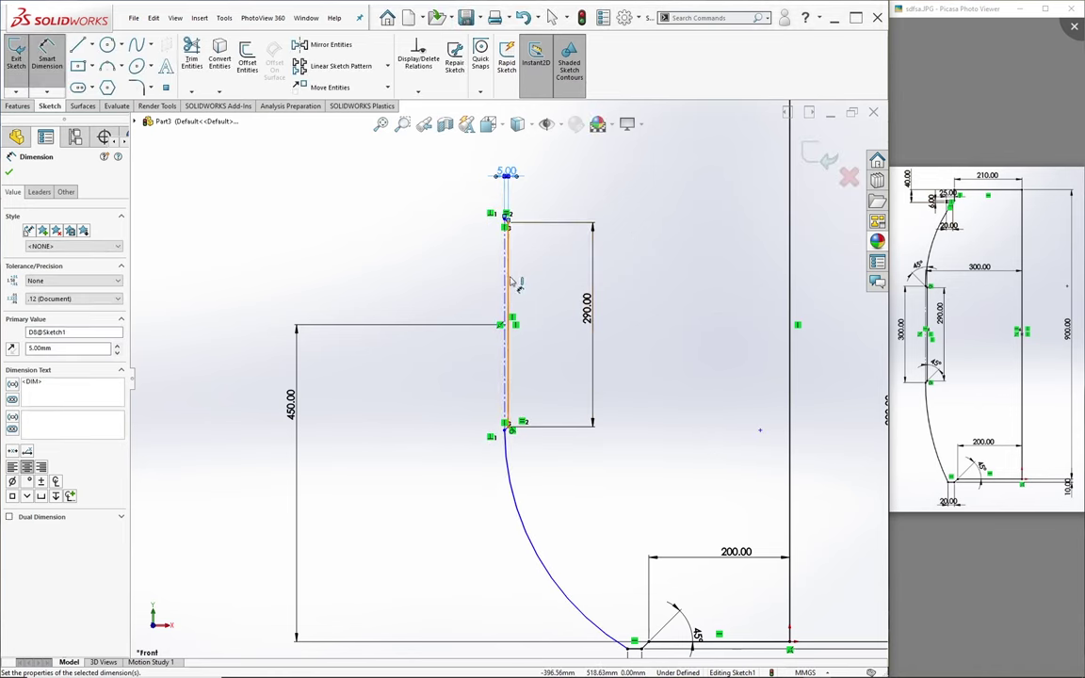
Fix the groove's vertical edge 295 from the right vertical line, fully defining the sketch
{"action": "left_click", "coordinate": [506, 284]}
{"action": "left_click", "coordinate": [789, 307]}
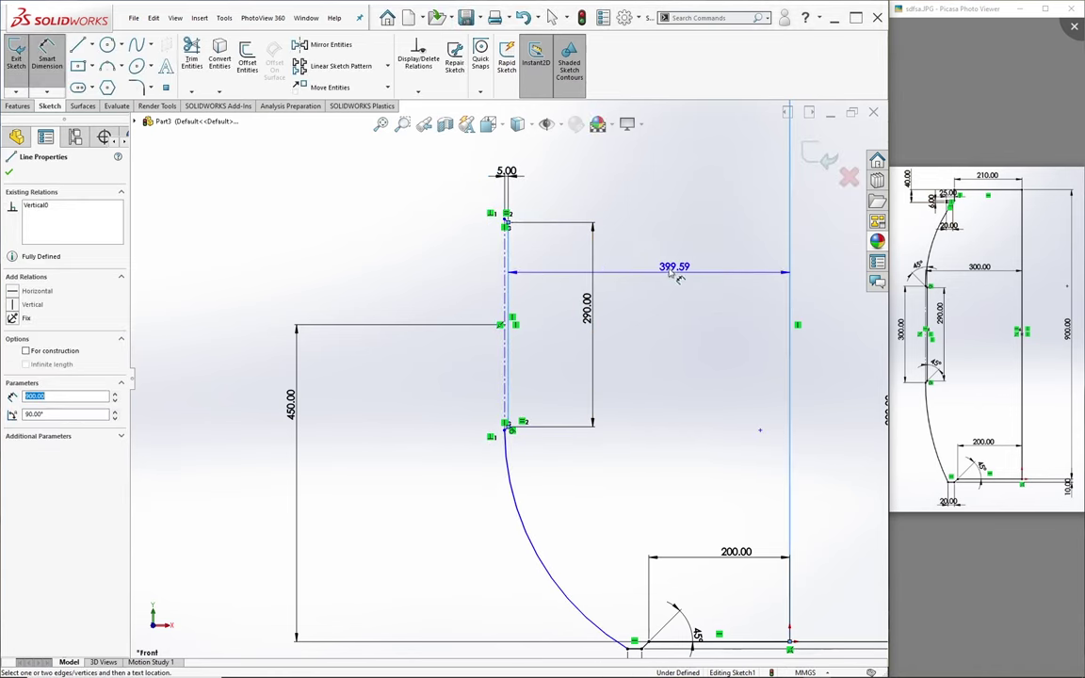
{"action": "left_click", "coordinate": [711, 261]}
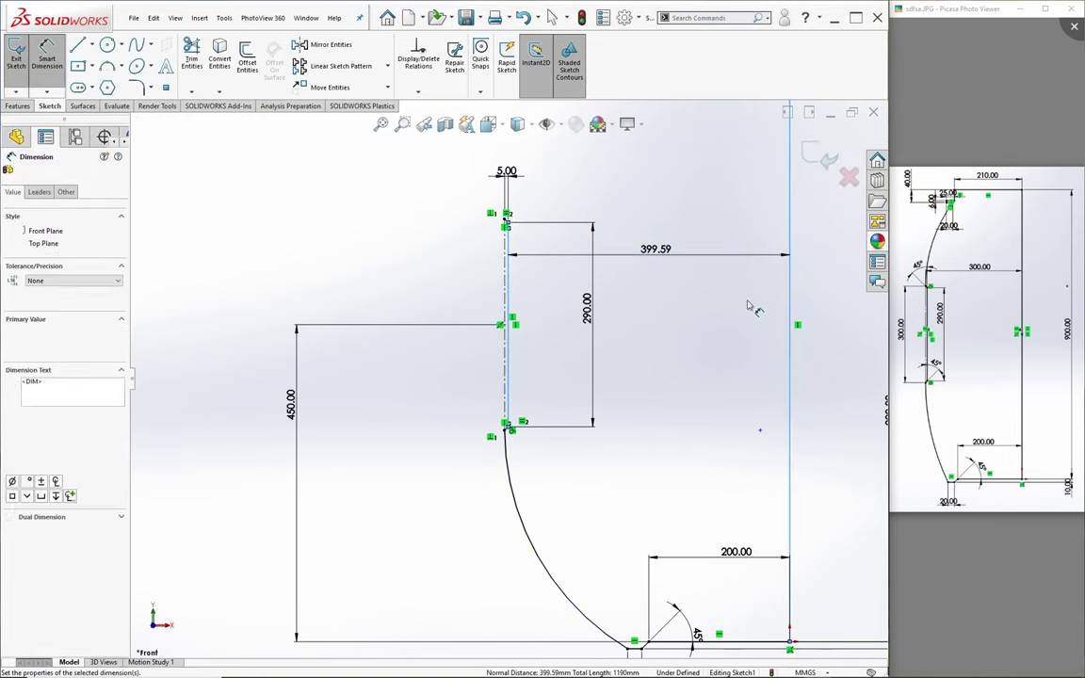
{"action": "type", "text": "285"}
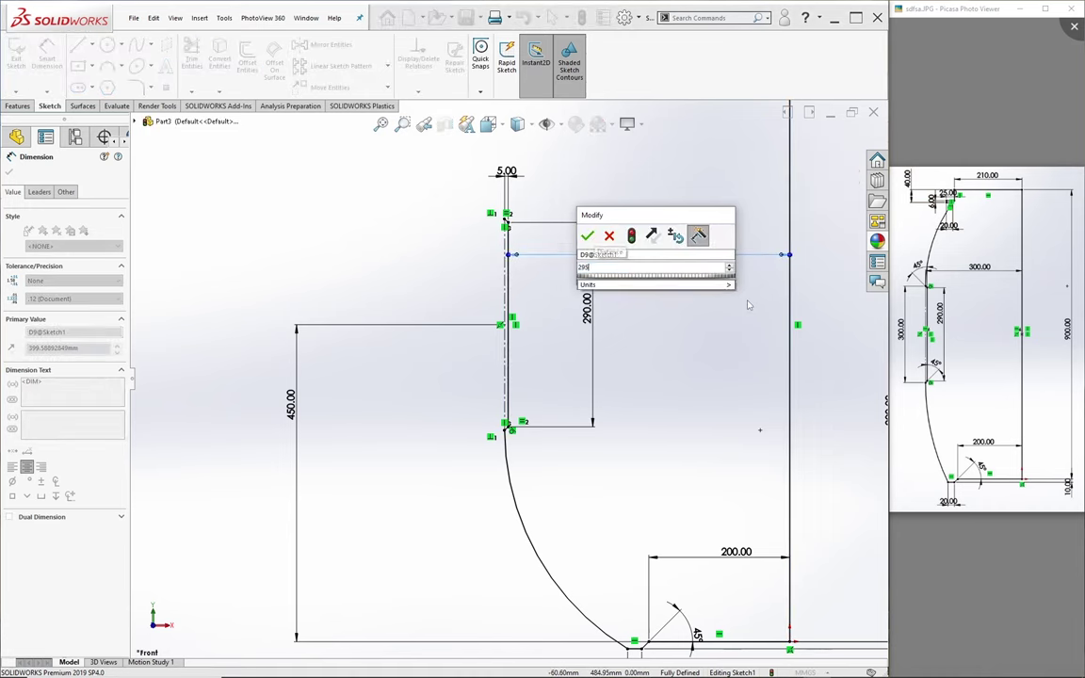
{"action": "key", "text": "Return"}
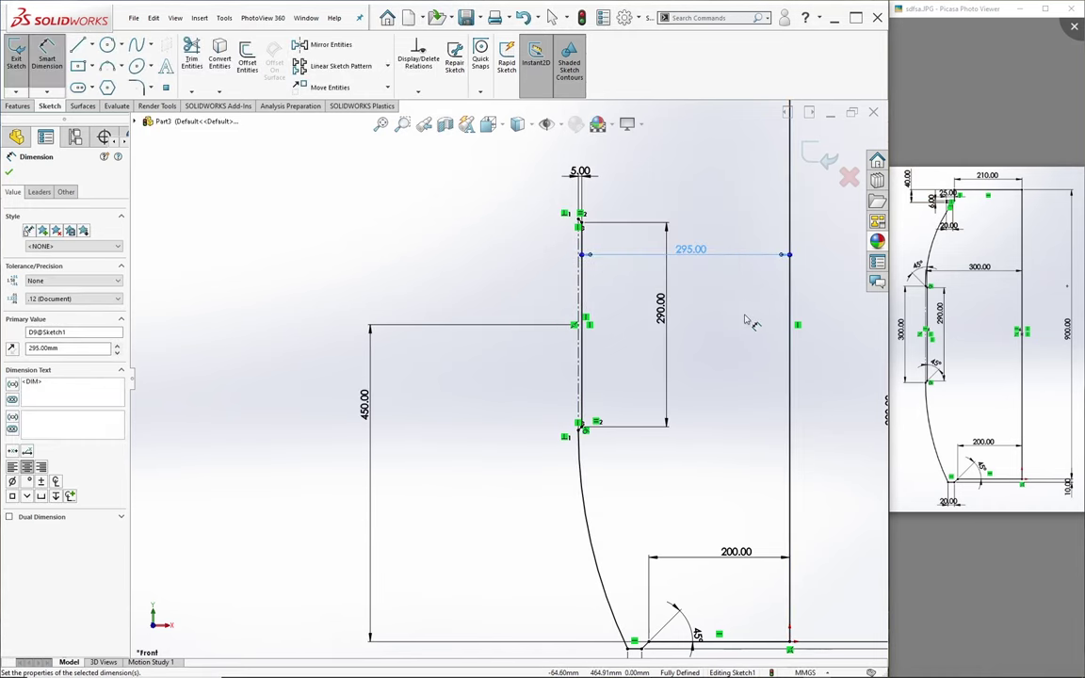
{"action": "scroll", "coordinate": [744, 321], "scroll_direction": "up", "scroll_amount": 2}
{"action": "key", "text": "Escape"}
{"action": "scroll", "coordinate": [621, 282], "scroll_direction": "down", "scroll_amount": 3}
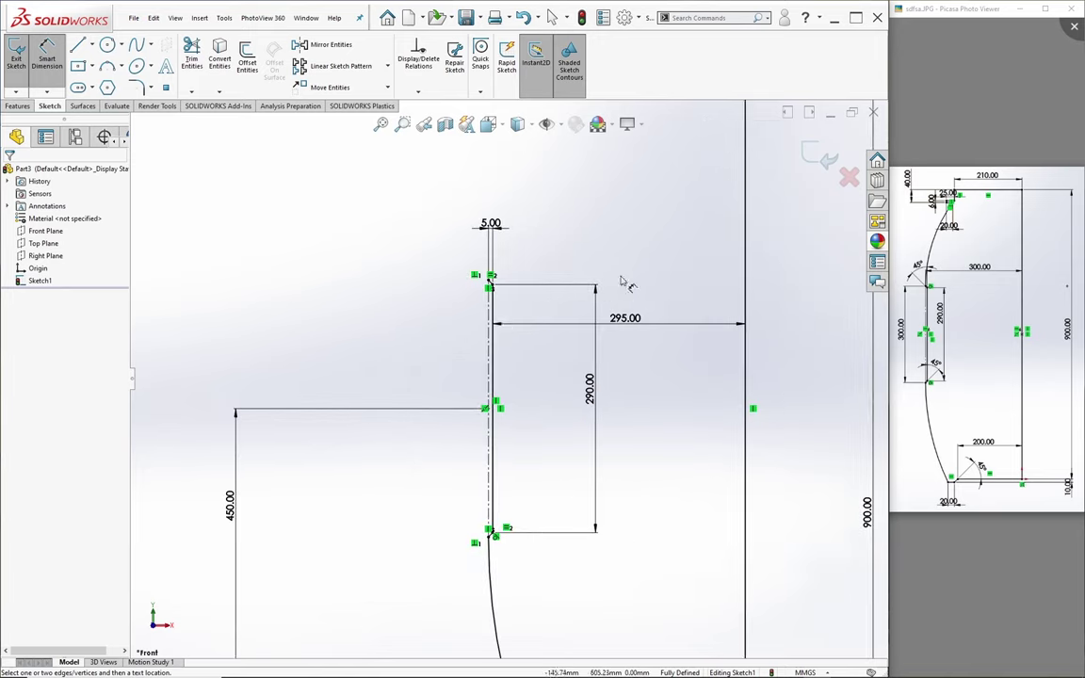
{"action": "scroll", "coordinate": [511, 322], "scroll_direction": "down", "scroll_amount": 2}
{"action": "scroll", "coordinate": [520, 317], "scroll_direction": "down", "scroll_amount": 1}
{"action": "scroll", "coordinate": [534, 250], "scroll_direction": "up", "scroll_amount": 3}
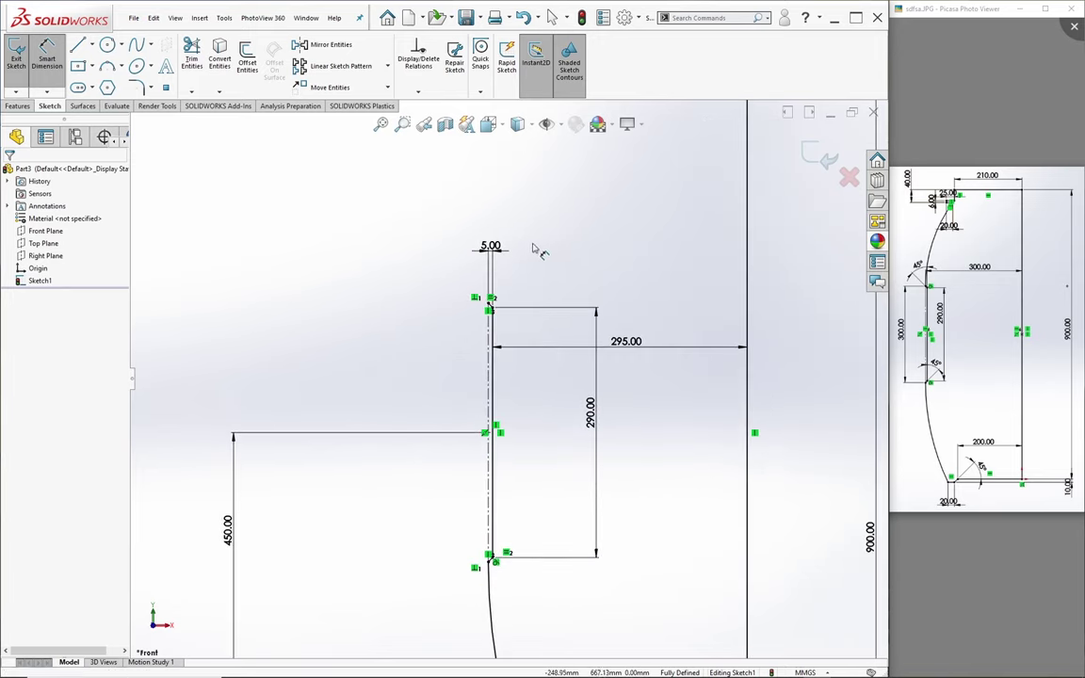
{"action": "scroll", "coordinate": [499, 221], "scroll_direction": "up", "scroll_amount": 2}
{"action": "scroll", "coordinate": [604, 240], "scroll_direction": "down", "scroll_amount": 2}
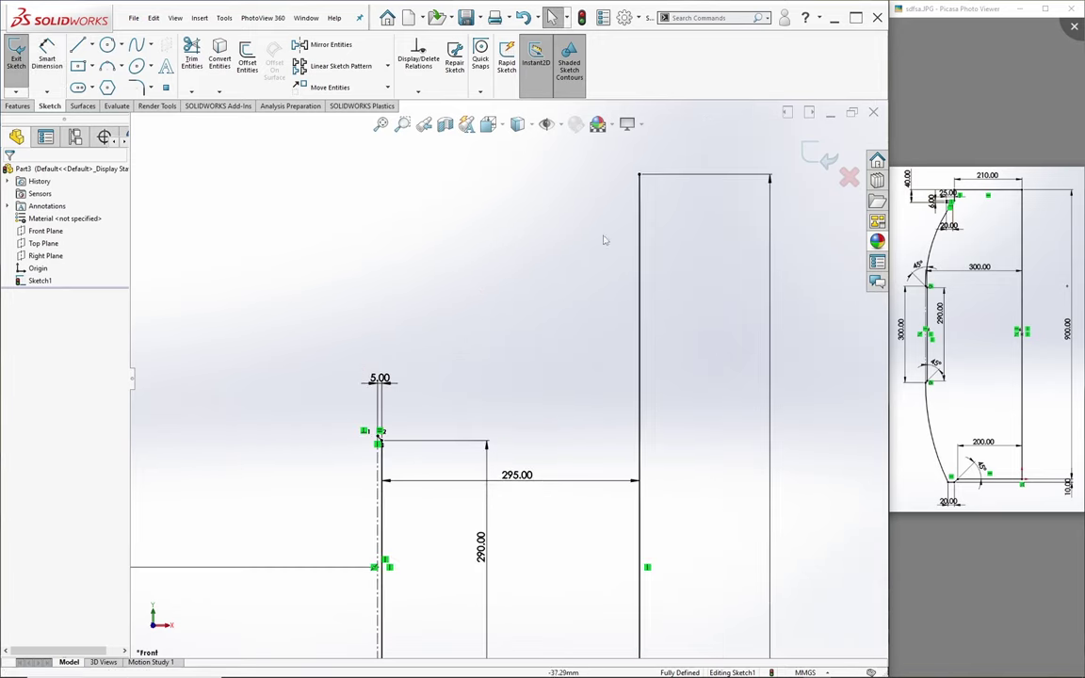
Draw a three-point arc rising upward from the top end of the chamfer
{"action": "left_click", "coordinate": [106, 66]}
{"action": "scroll", "coordinate": [416, 380], "scroll_direction": "down", "scroll_amount": 2}
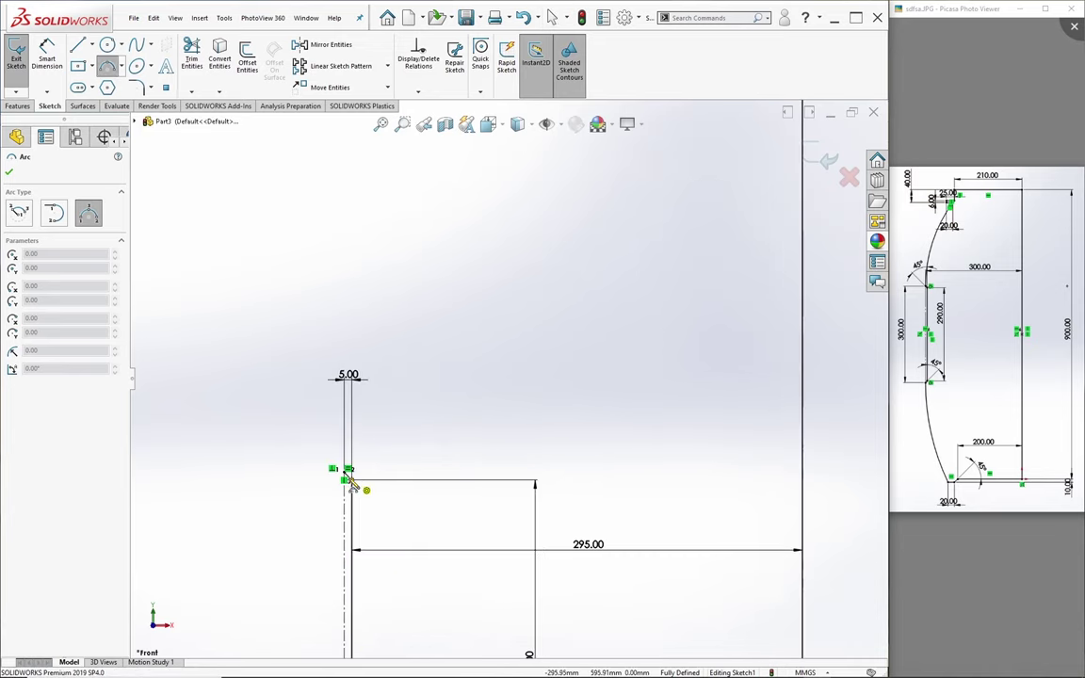
{"action": "left_click", "coordinate": [347, 471]}
{"action": "scroll", "coordinate": [443, 182], "scroll_direction": "up", "scroll_amount": 1}
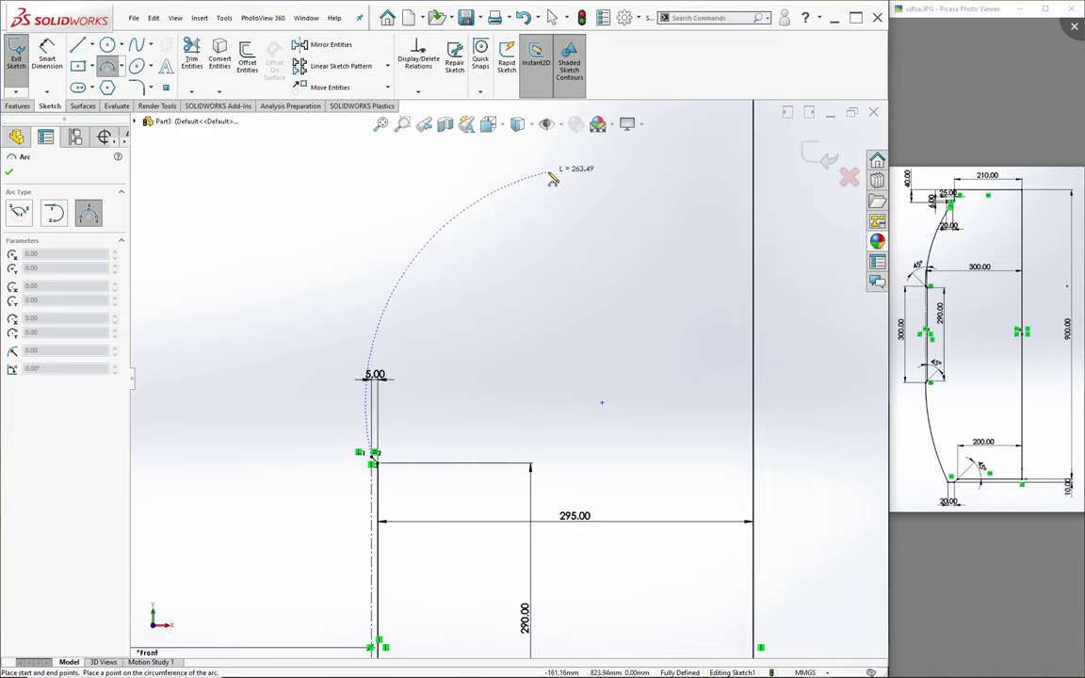
{"action": "scroll", "coordinate": [546, 179], "scroll_direction": "up", "scroll_amount": 2}
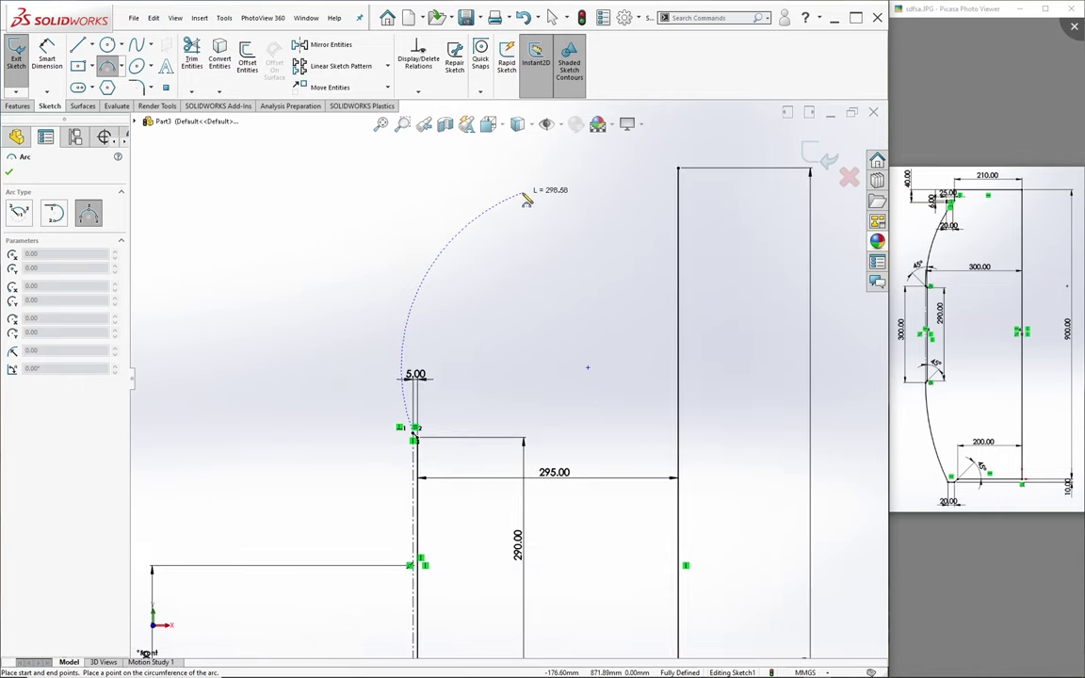
{"action": "left_click", "coordinate": [525, 200]}
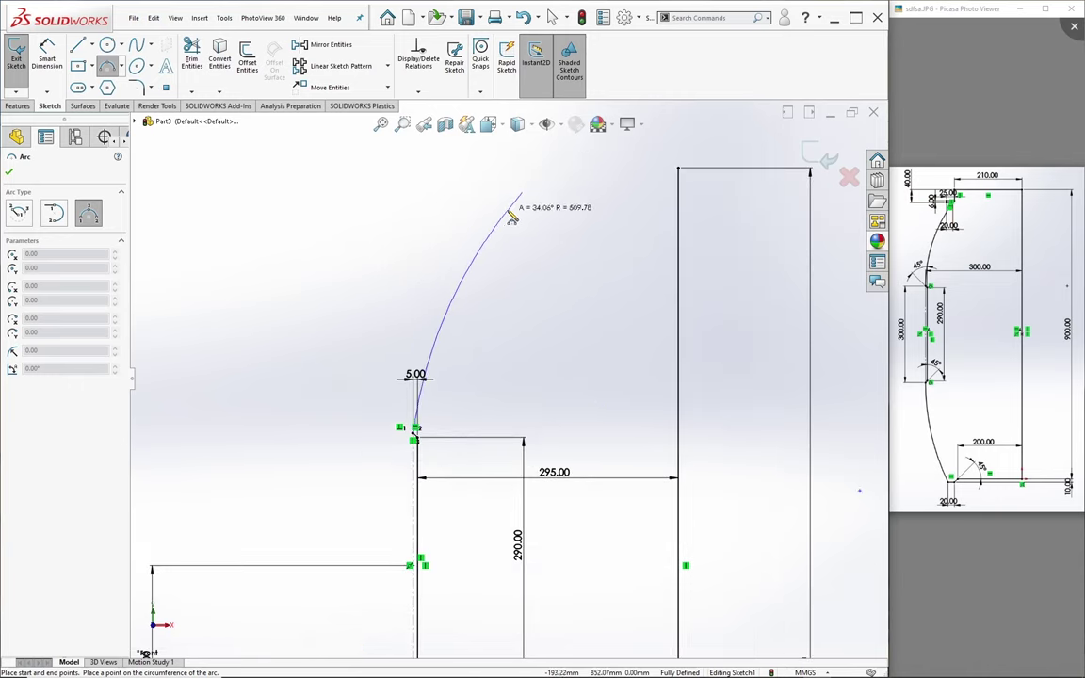
{"action": "left_click", "coordinate": [488, 247]}
{"action": "key", "text": "Escape"}
{"action": "scroll", "coordinate": [380, 414], "scroll_direction": "down", "scroll_amount": 1}
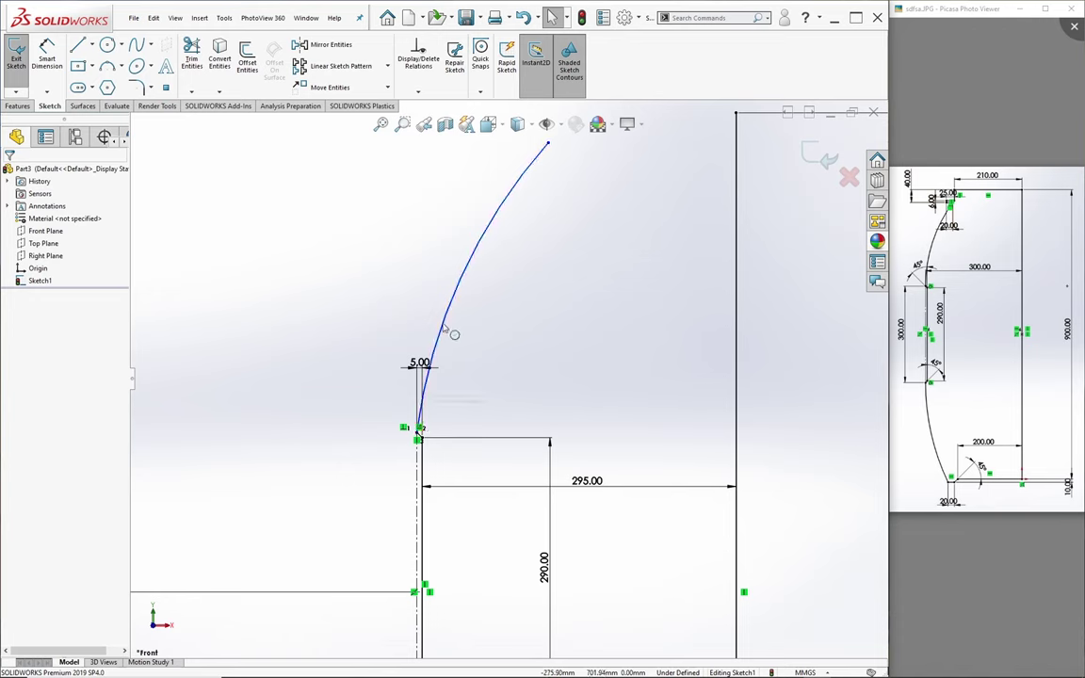
Make the new upper arc tangent to the vertical centerline
{"action": "left_click", "coordinate": [426, 377]}
{"action": "left_click", "coordinate": [418, 439]}
{"action": "scroll", "coordinate": [412, 484], "scroll_direction": "down", "scroll_amount": 3}
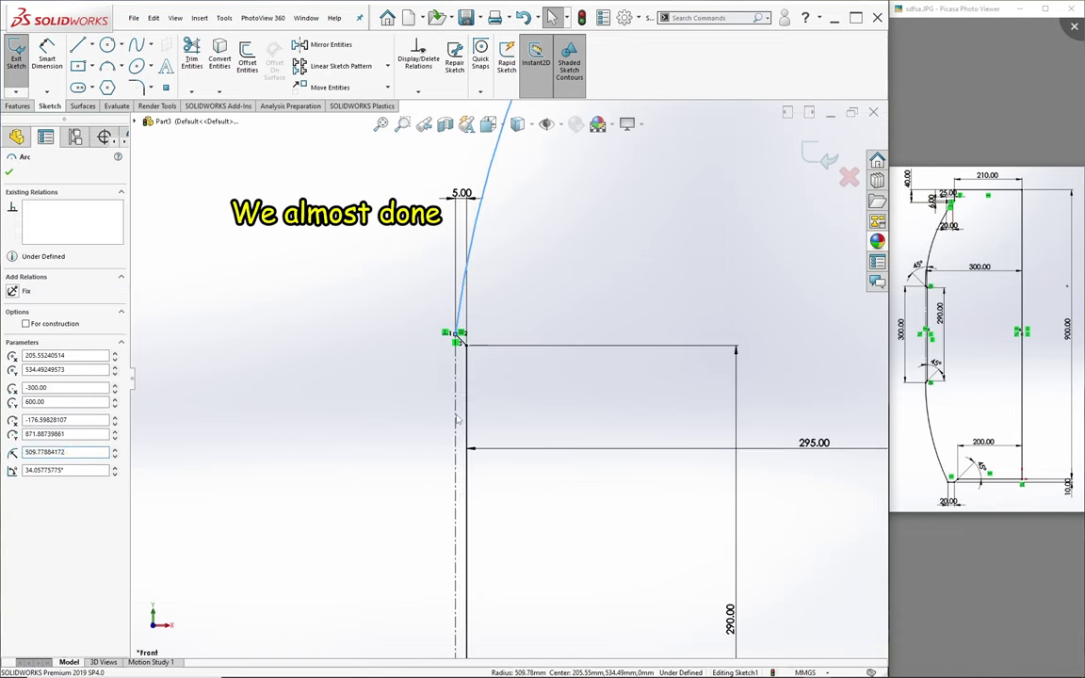
{"action": "left_click", "coordinate": [460, 282], "text": "ctrl"}
{"action": "left_click", "coordinate": [581, 332]}
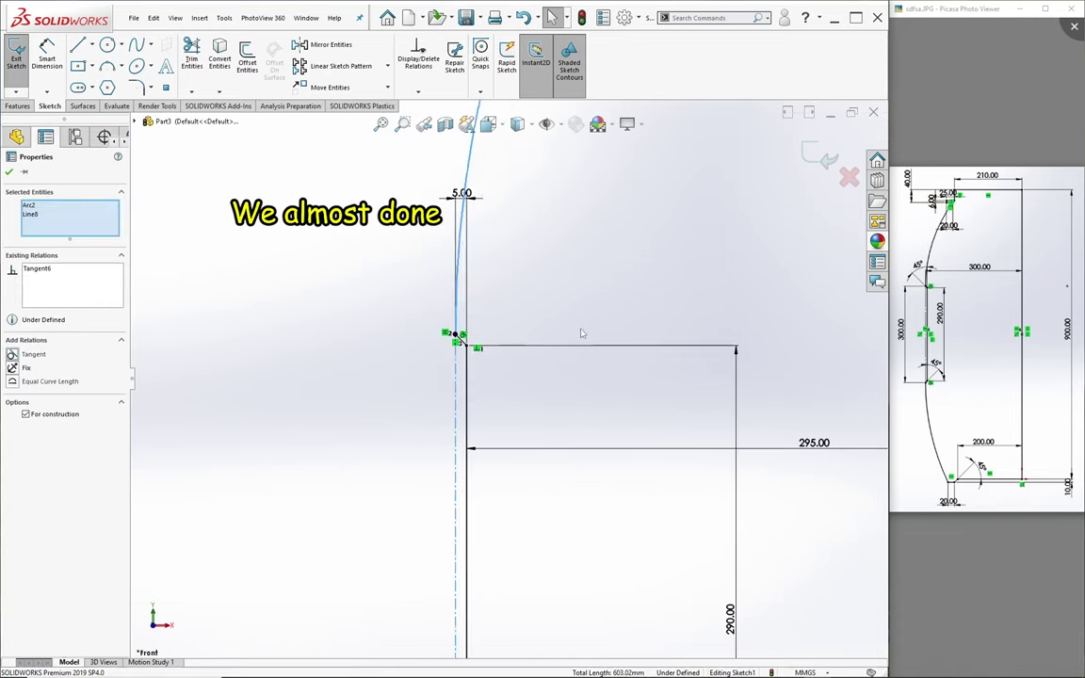
{"action": "scroll", "coordinate": [565, 358], "scroll_direction": "up", "scroll_amount": 5}
{"action": "left_click", "coordinate": [572, 209]}
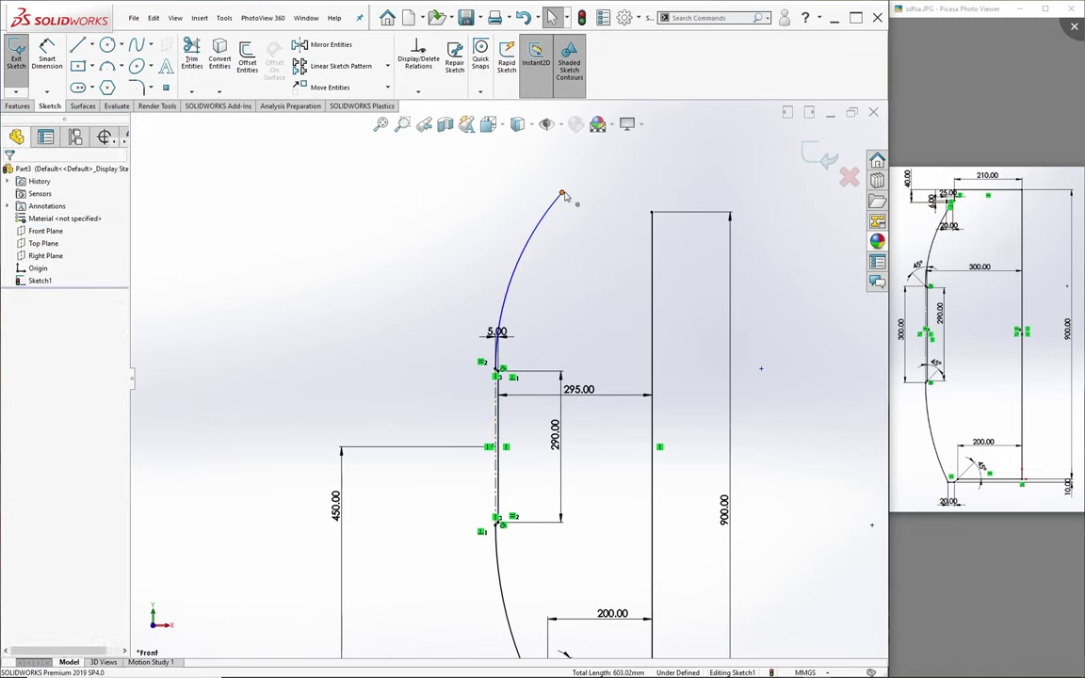
Drag the arc's top endpoint lower and to the left to shorten it
{"action": "left_click_drag", "start_coordinate": [562, 195], "coordinate": [533, 237]}
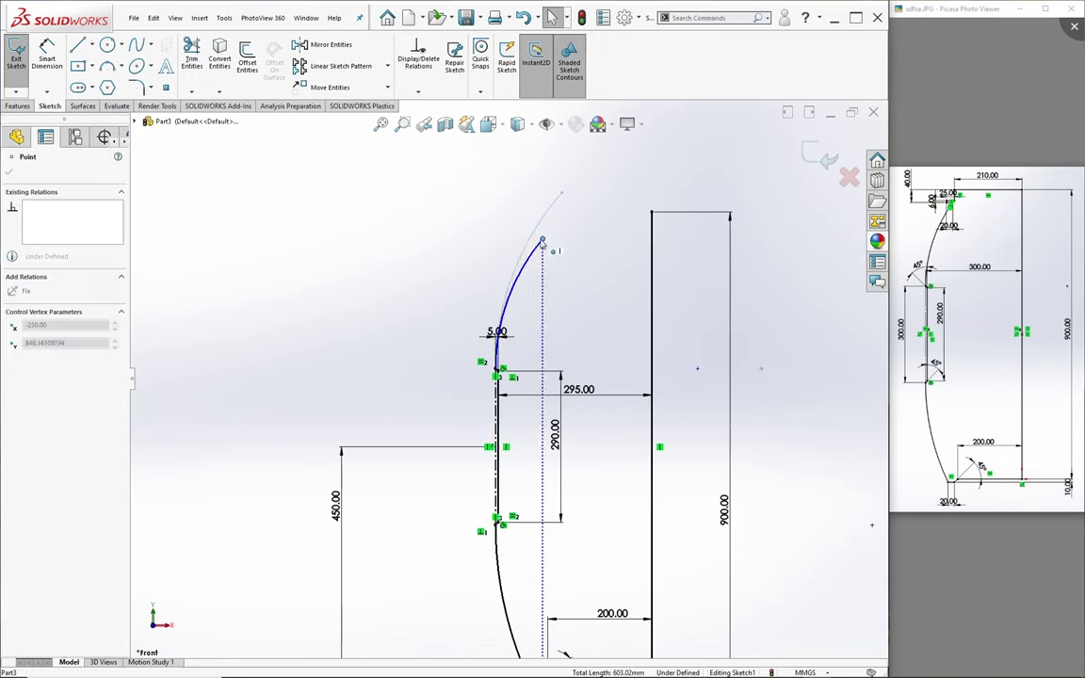
{"action": "left_click_drag", "start_coordinate": [543, 243], "coordinate": [539, 238]}
{"action": "left_click", "coordinate": [598, 261]}
{"action": "scroll", "coordinate": [604, 232], "scroll_direction": "down", "scroll_amount": 1}
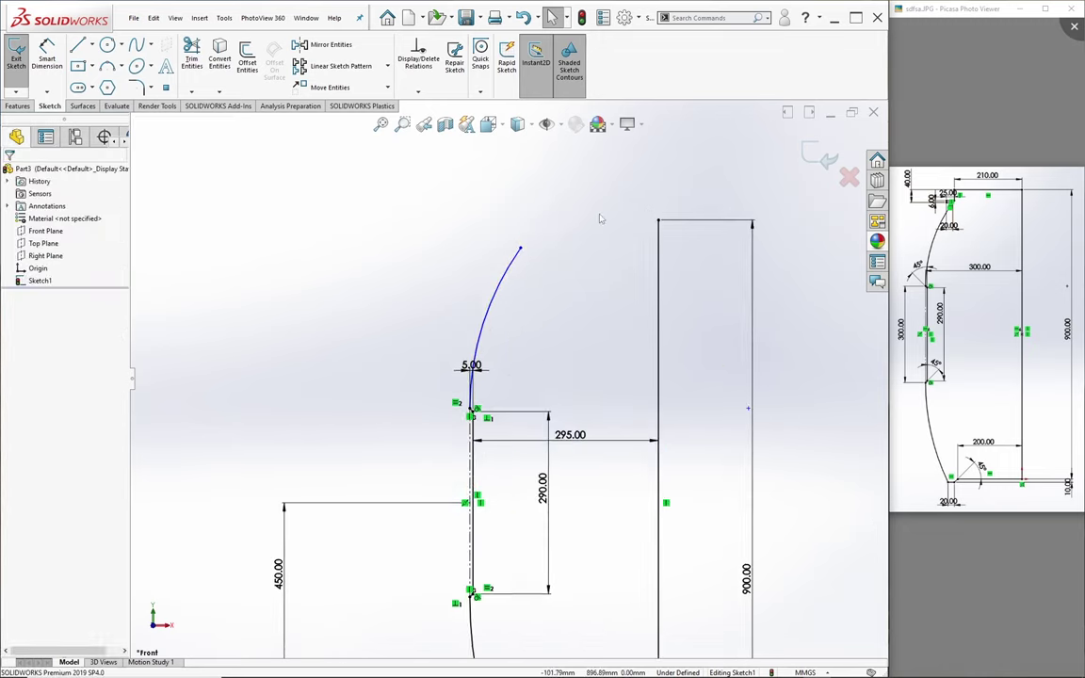
{"action": "scroll", "coordinate": [604, 232], "scroll_direction": "down", "scroll_amount": 2}
{"action": "scroll", "coordinate": [611, 251], "scroll_direction": "down", "scroll_amount": 2}
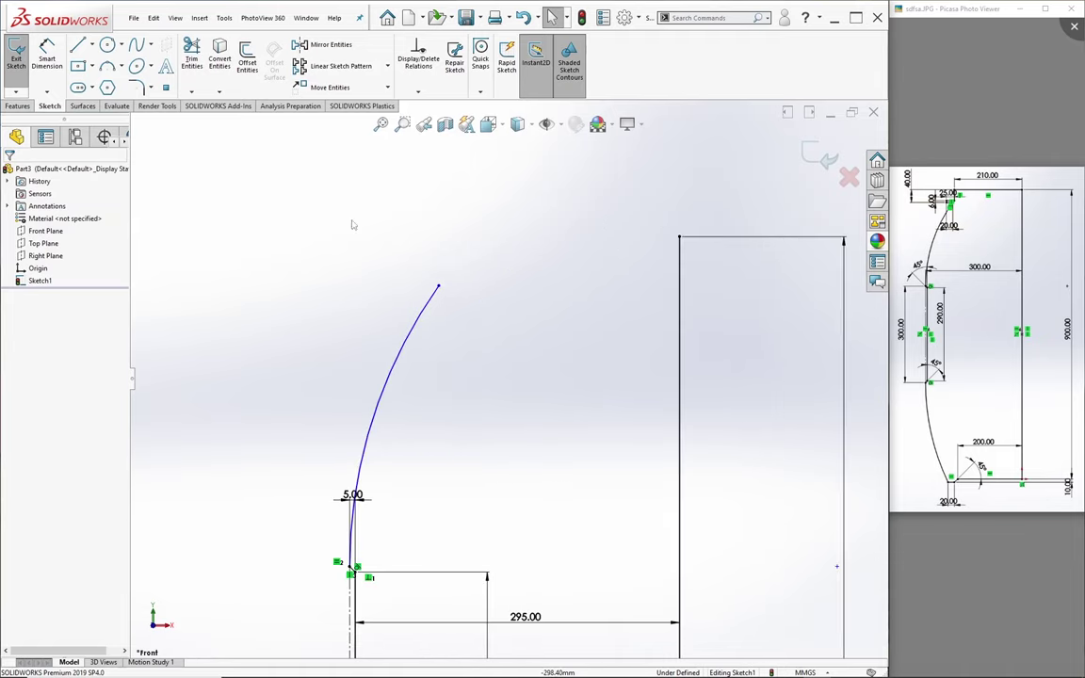
Draw lines closing the profile across the top, with a stepped notch near the arc
{"action": "left_click", "coordinate": [79, 47]}
{"action": "scroll", "coordinate": [383, 225], "scroll_direction": "down", "scroll_amount": 2}
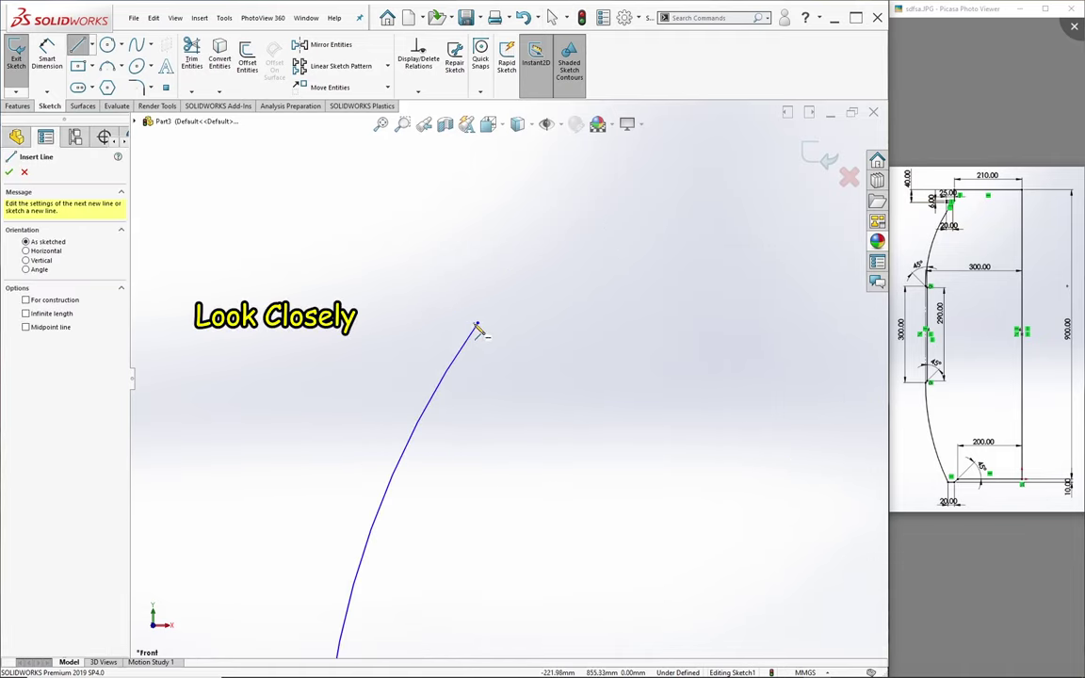
{"action": "left_click", "coordinate": [470, 328]}
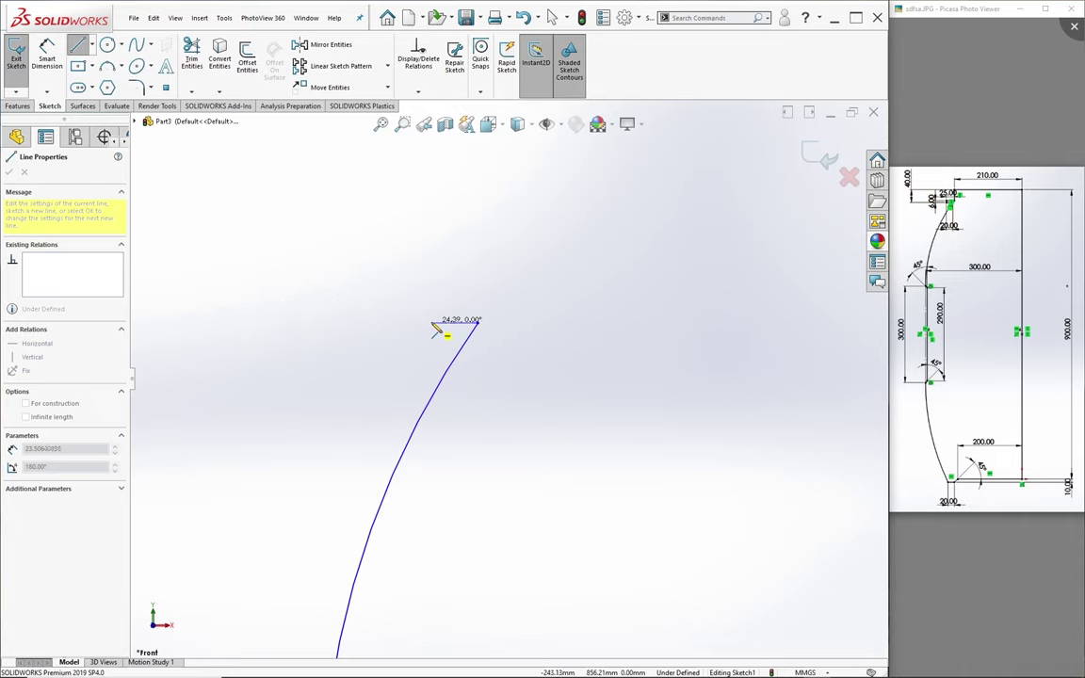
{"action": "left_click", "coordinate": [432, 323]}
{"action": "left_click", "coordinate": [431, 300]}
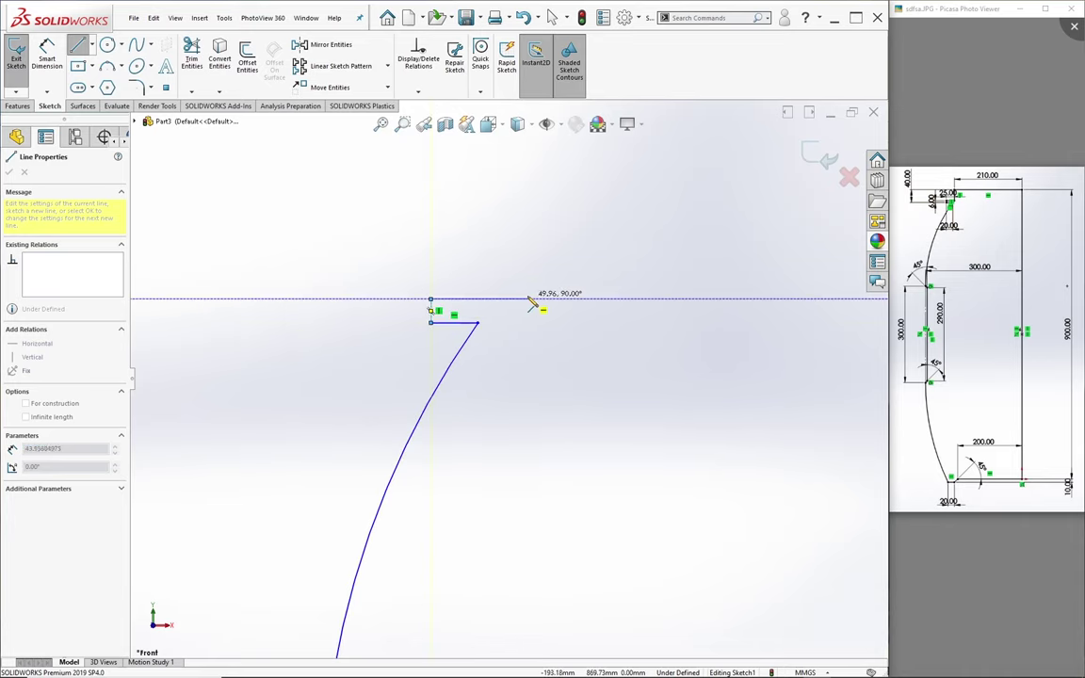
{"action": "left_click", "coordinate": [506, 300]}
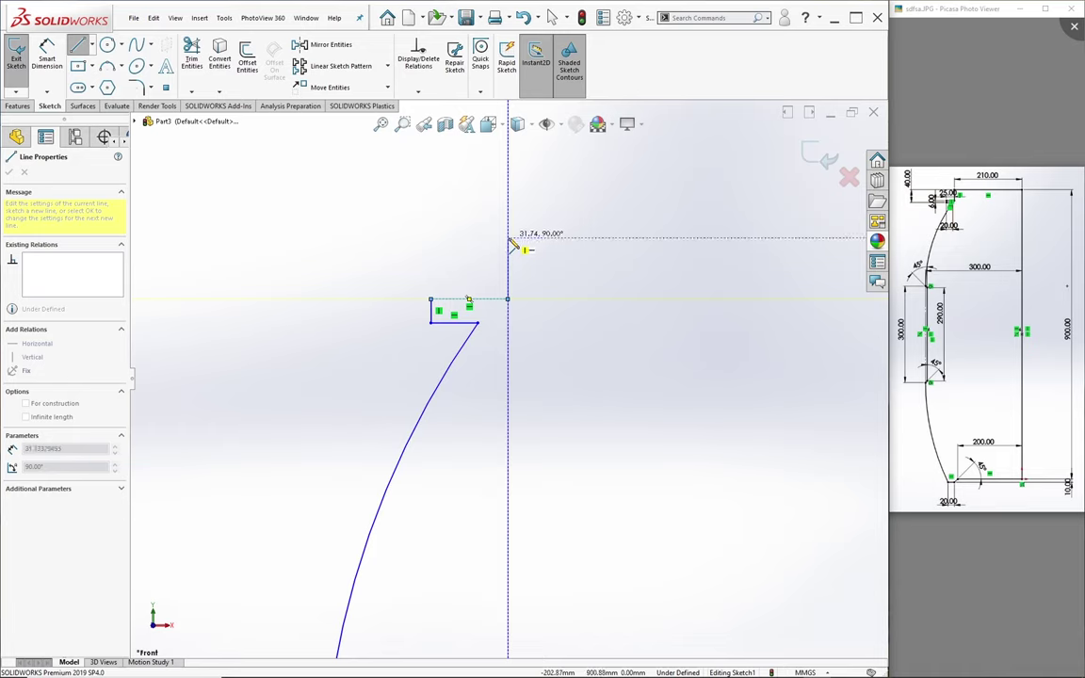
{"action": "scroll", "coordinate": [590, 247], "scroll_direction": "up", "scroll_amount": 3}
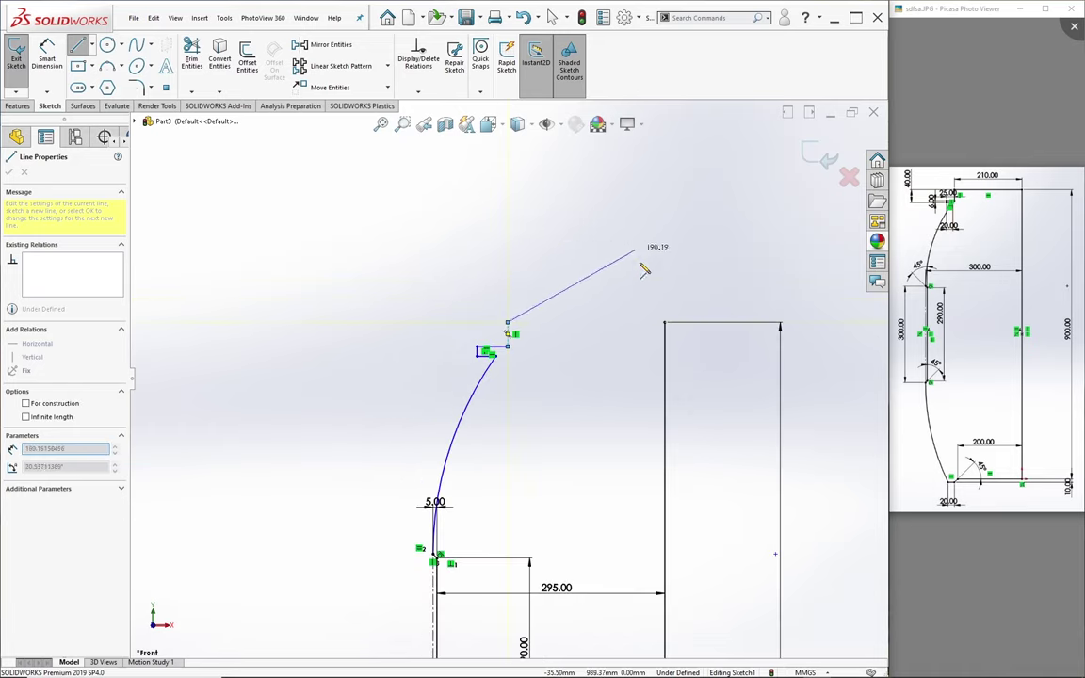
{"action": "left_click", "coordinate": [664, 323]}
{"action": "key", "text": "Escape"}
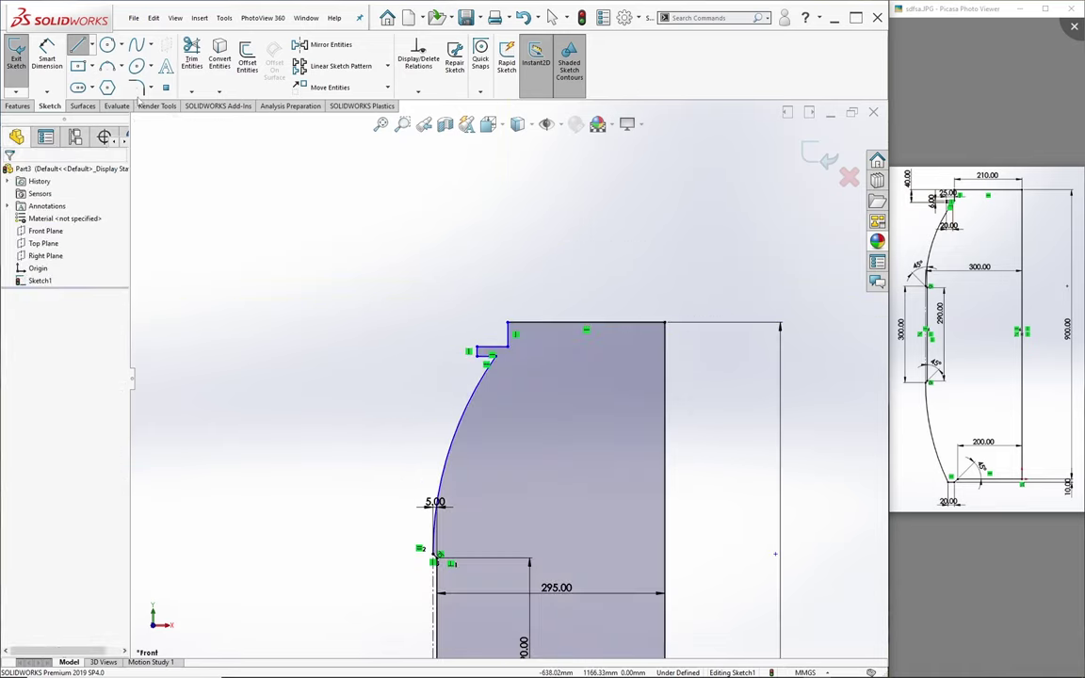
Dimension the top edge to 210 and the notch height to 6
{"action": "left_click", "coordinate": [557, 324]}
{"action": "left_click", "coordinate": [562, 300]}
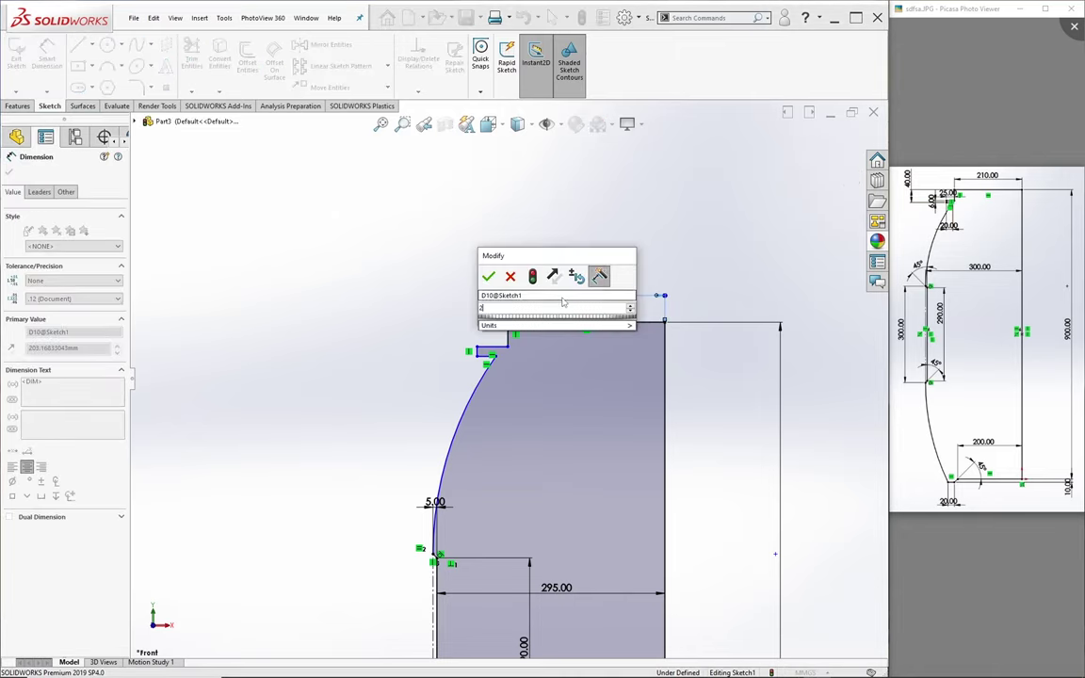
{"action": "type", "text": "10"}
{"action": "key", "text": "Return"}
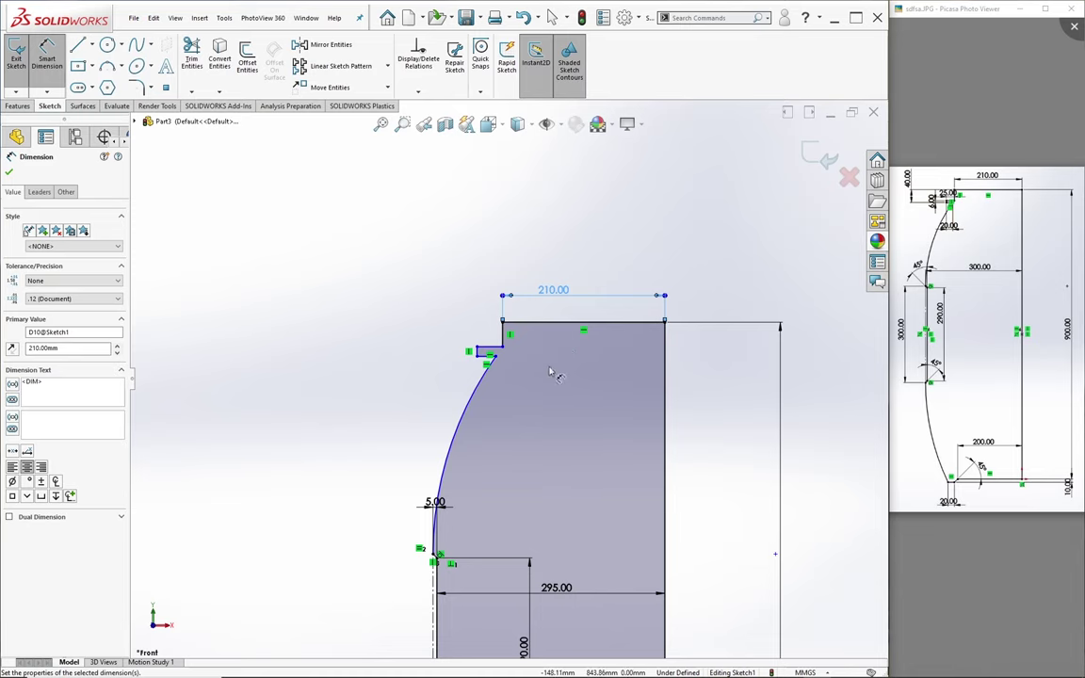
{"action": "scroll", "coordinate": [550, 372], "scroll_direction": "down", "scroll_amount": 3}
{"action": "scroll", "coordinate": [445, 349], "scroll_direction": "down", "scroll_amount": 2}
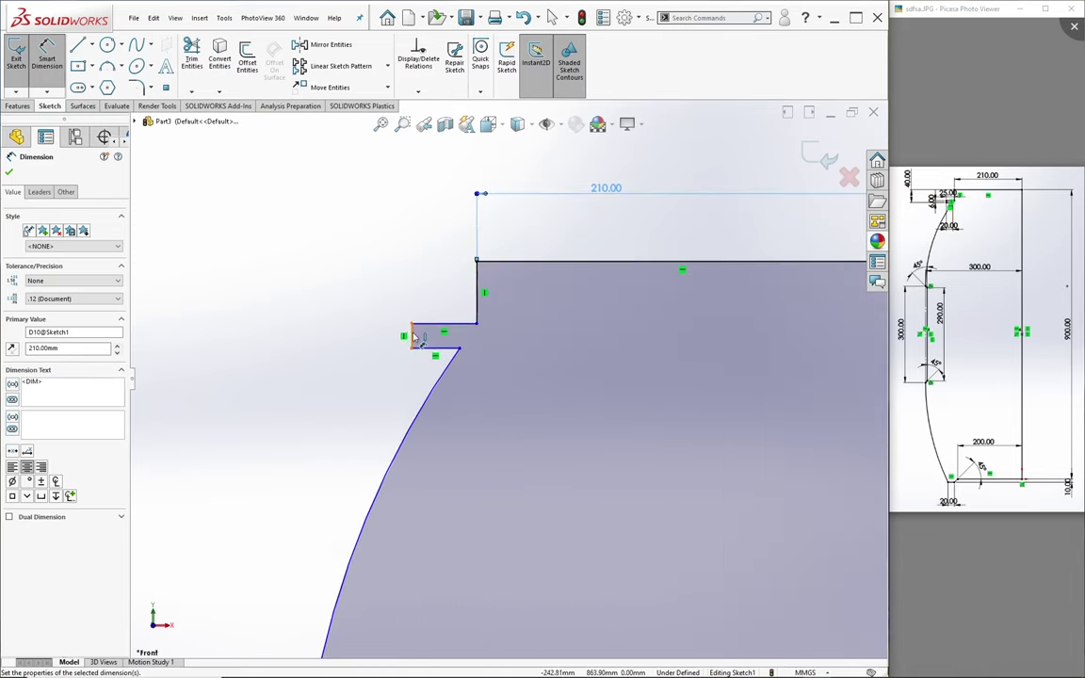
{"action": "left_click", "coordinate": [416, 337]}
{"action": "left_click", "coordinate": [303, 339]}
{"action": "type", "text": "6"}
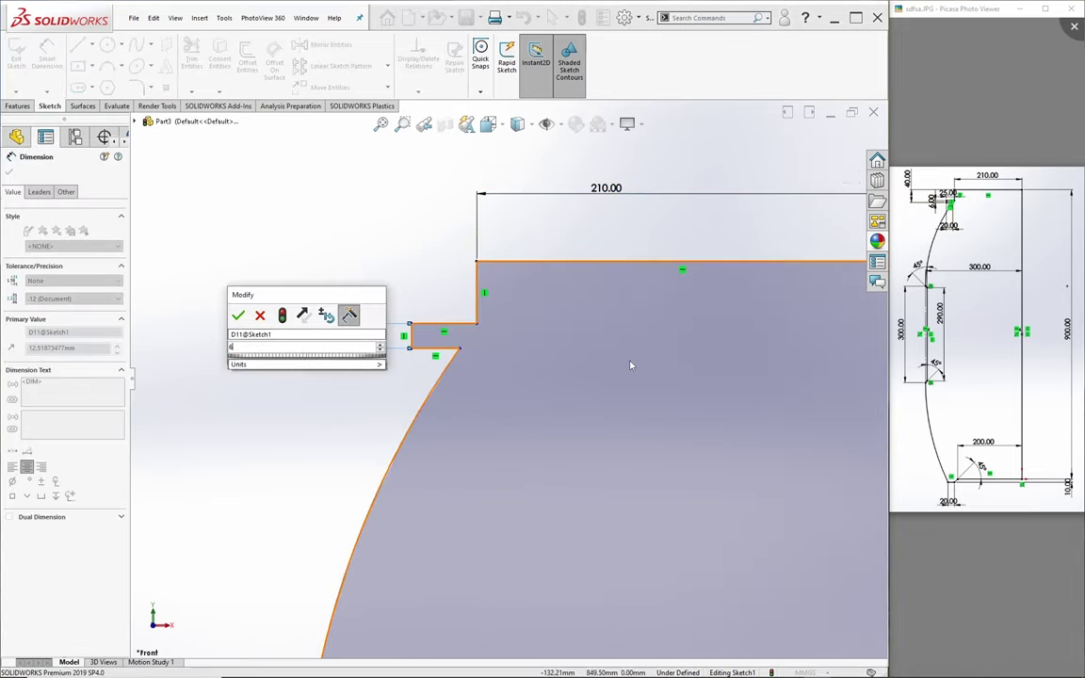
{"action": "key", "text": "Return"}
Dimension the notch width 25, bottom line 20 and step height 34
{"action": "left_click", "coordinate": [453, 334]}
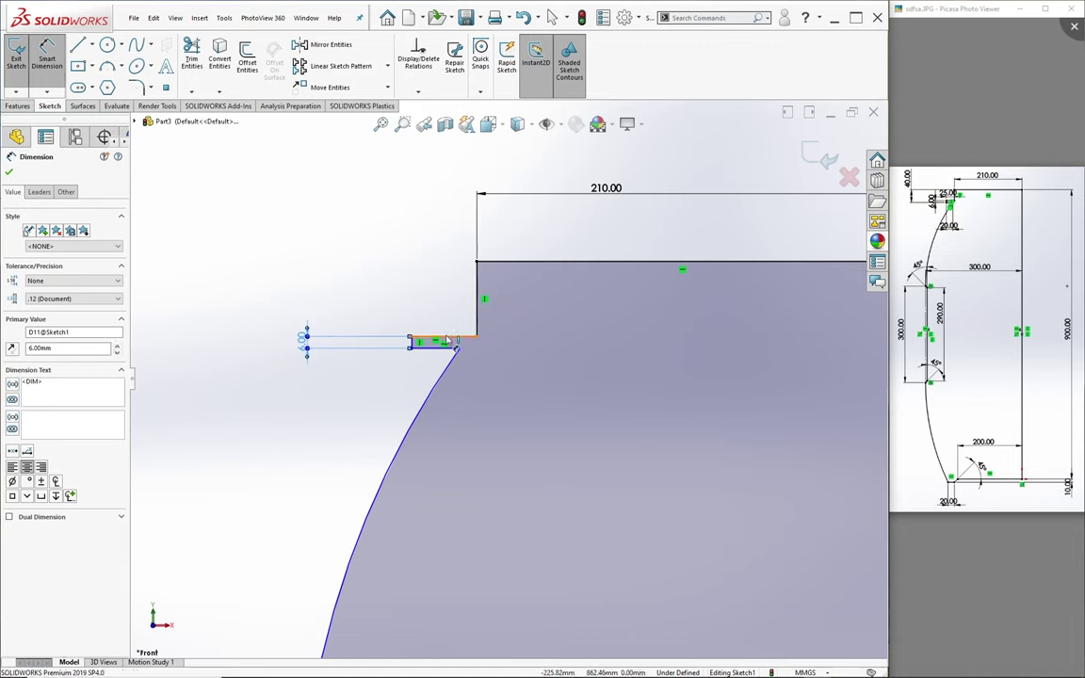
{"action": "left_click", "coordinate": [447, 294]}
{"action": "type", "text": "25"}
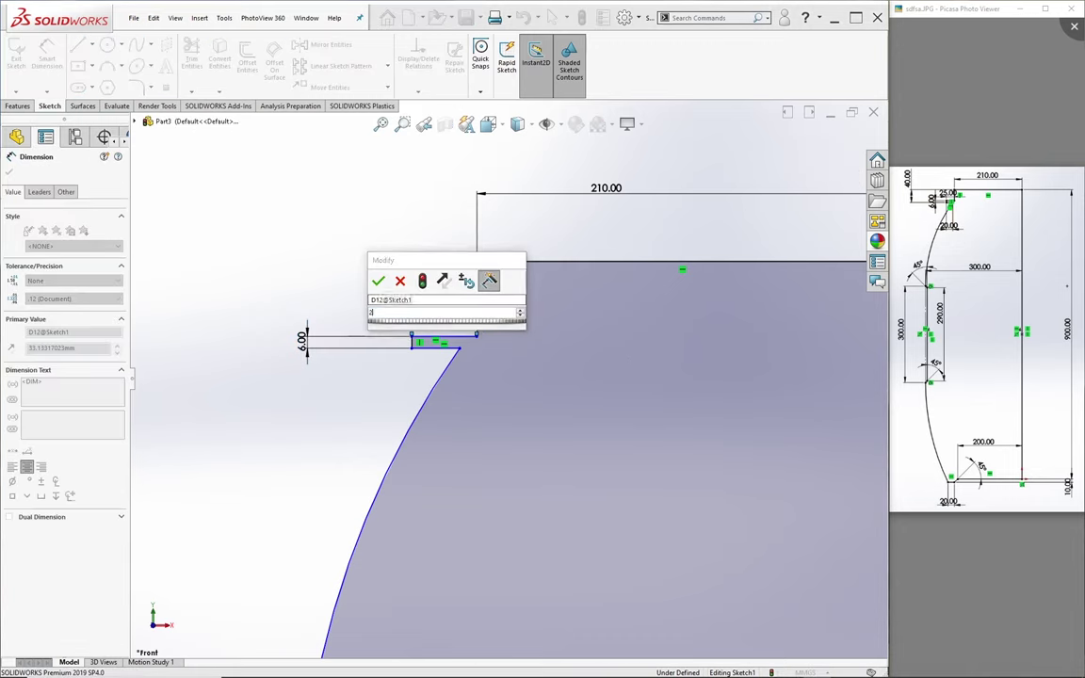
{"action": "key", "text": "Return"}
{"action": "left_click", "coordinate": [450, 352]}
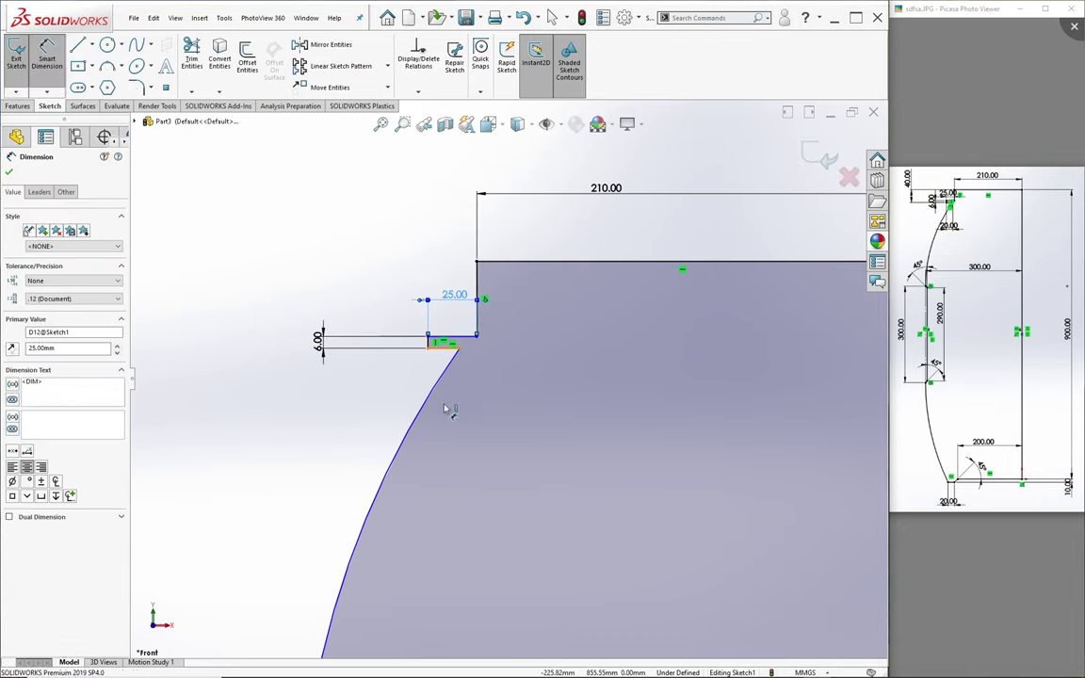
{"action": "left_click", "coordinate": [455, 422]}
{"action": "type", "text": "20"}
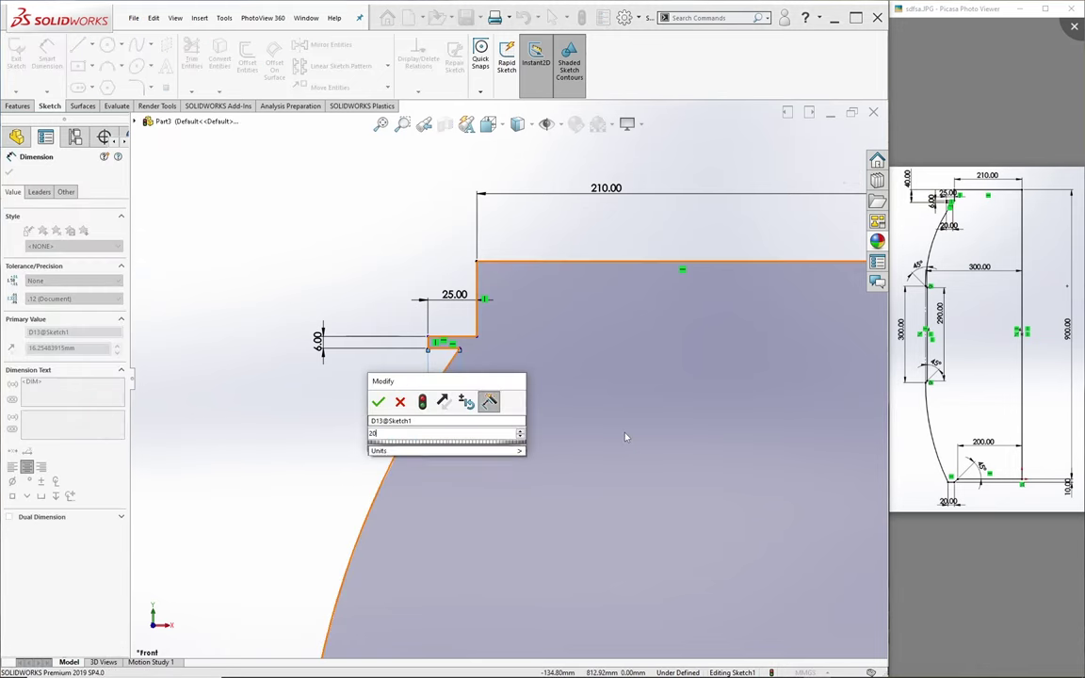
{"action": "key", "text": "Return"}
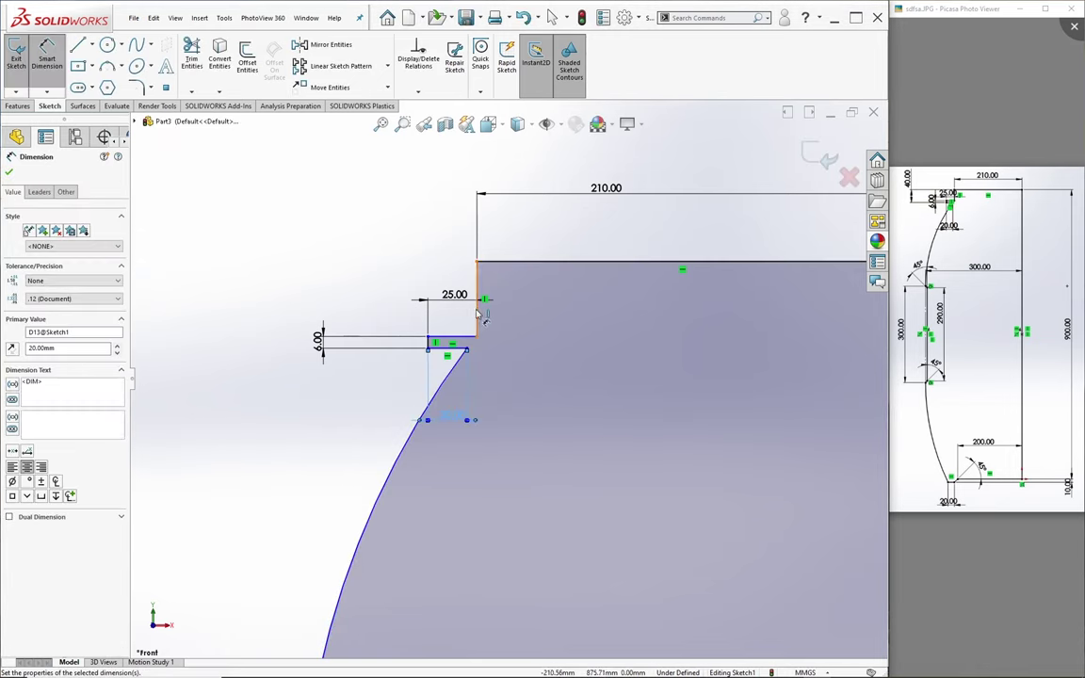
{"action": "left_click", "coordinate": [477, 313]}
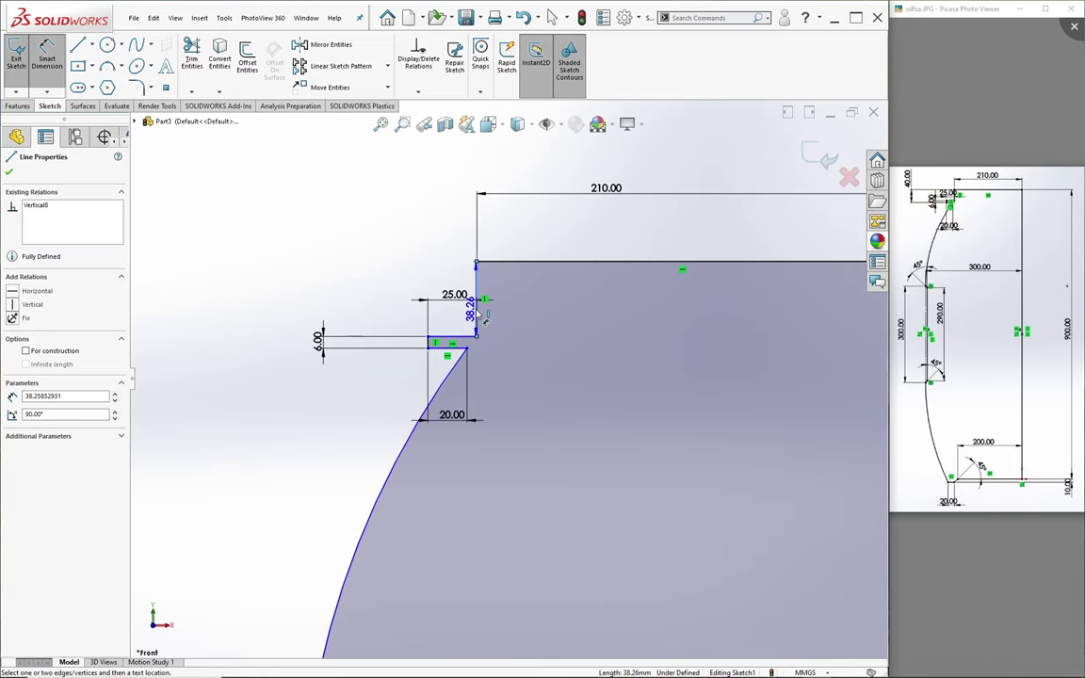
{"action": "left_click", "coordinate": [274, 320]}
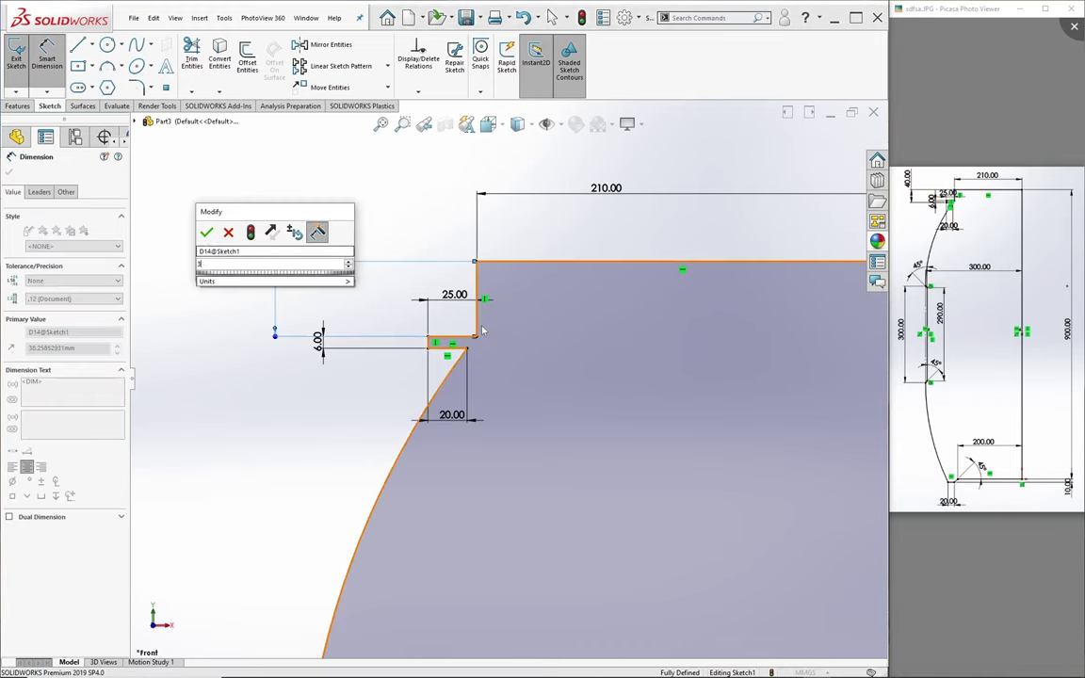
{"action": "type", "text": "4"}
{"action": "key", "text": "Return"}
{"action": "scroll", "coordinate": [551, 327], "scroll_direction": "up", "scroll_amount": 3}
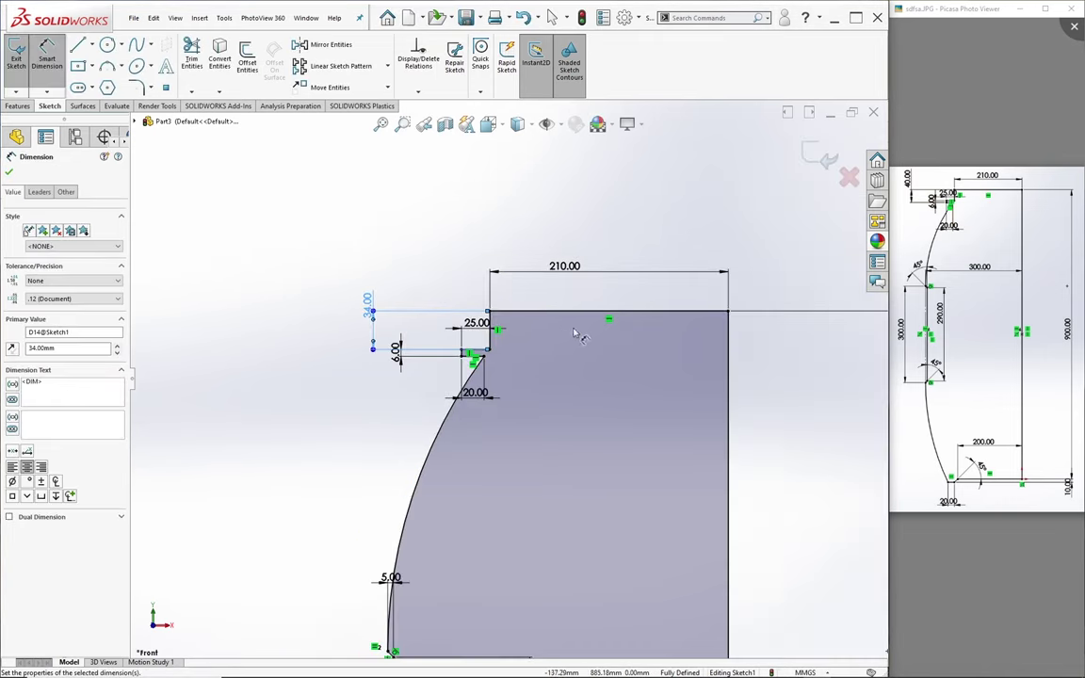
{"action": "scroll", "coordinate": [574, 334], "scroll_direction": "up", "scroll_amount": 2}
{"action": "key", "text": "Escape"}
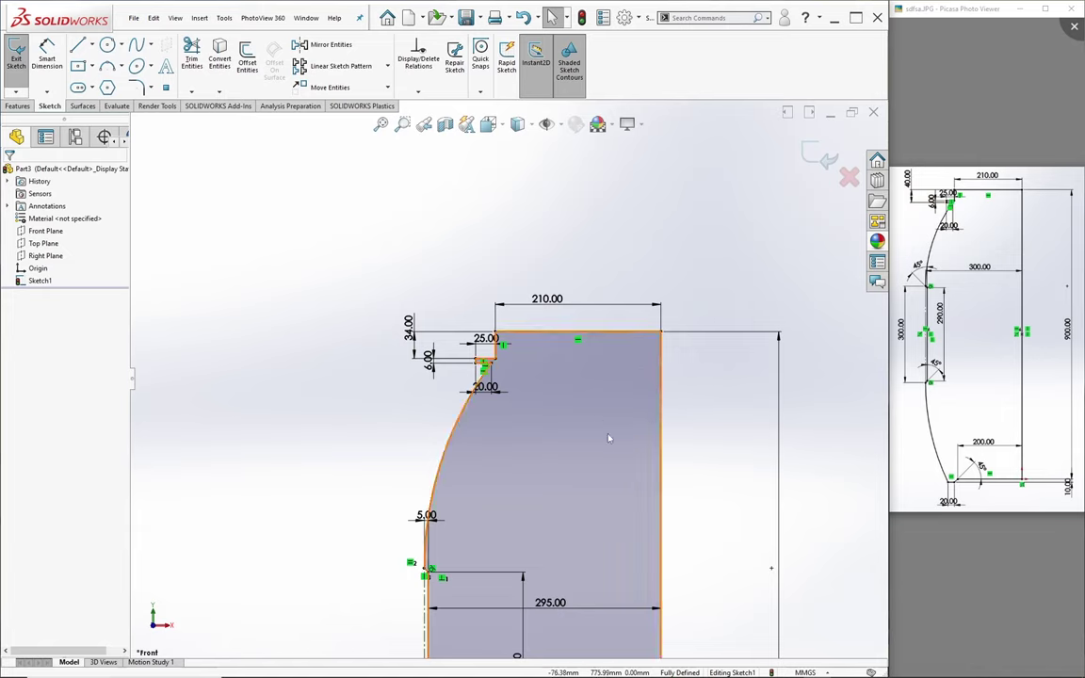
{"action": "scroll", "coordinate": [609, 438], "scroll_direction": "up", "scroll_amount": 2}
{"action": "scroll", "coordinate": [631, 461], "scroll_direction": "up", "scroll_amount": 2}
{"action": "scroll", "coordinate": [660, 494], "scroll_direction": "up", "scroll_amount": 1}
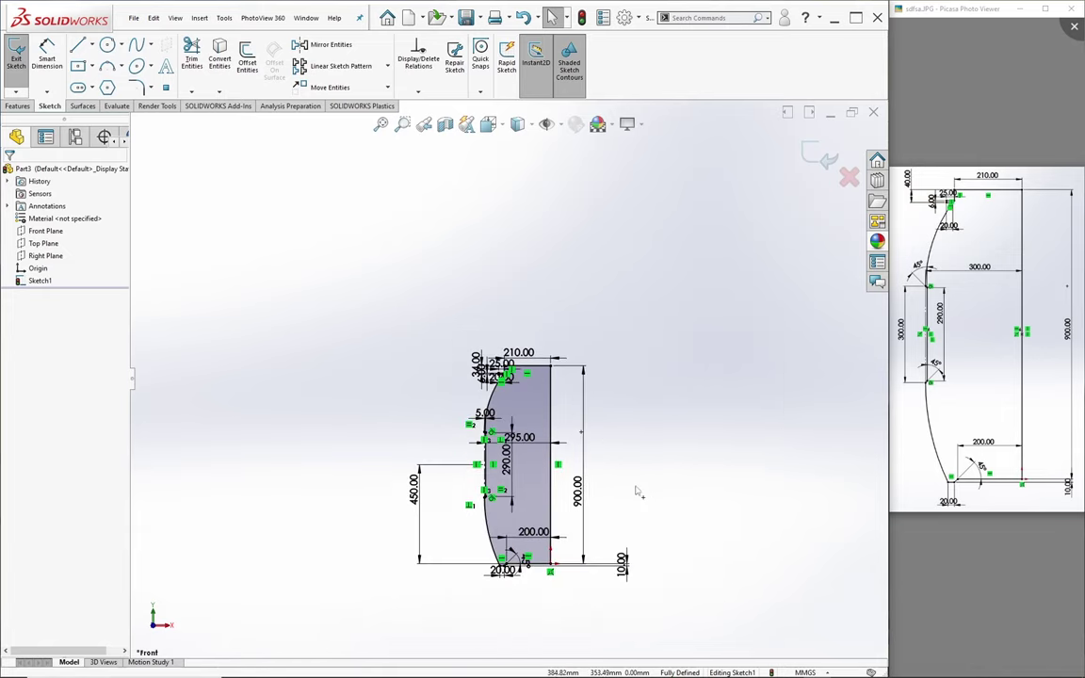
Exit the fully defined profile sketch and select Sketch1, ready for feature commands
{"action": "key", "text": "f"}
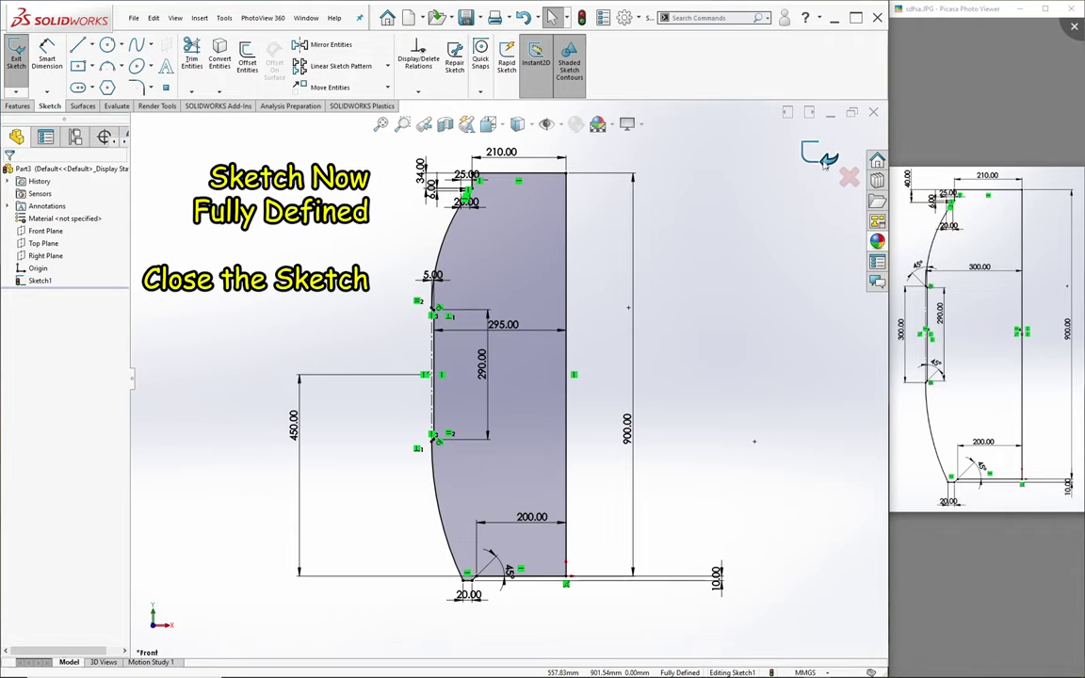
{"action": "left_click", "coordinate": [821, 157]}
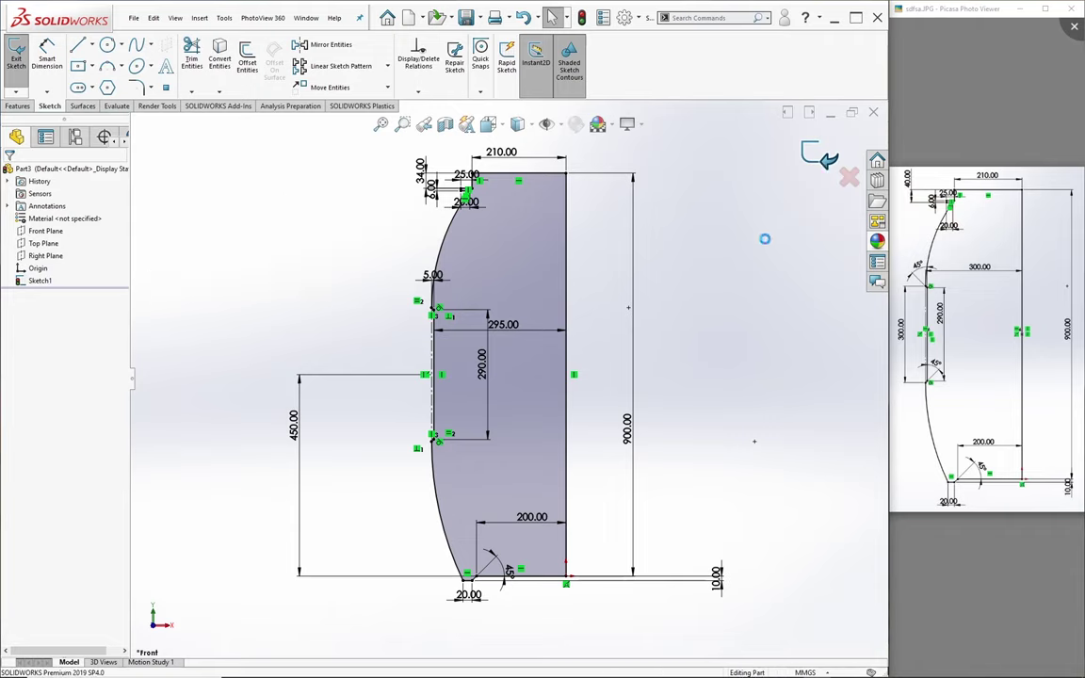
{"action": "middle_click_drag", "start_coordinate": [661, 317], "coordinate": [656, 315]}
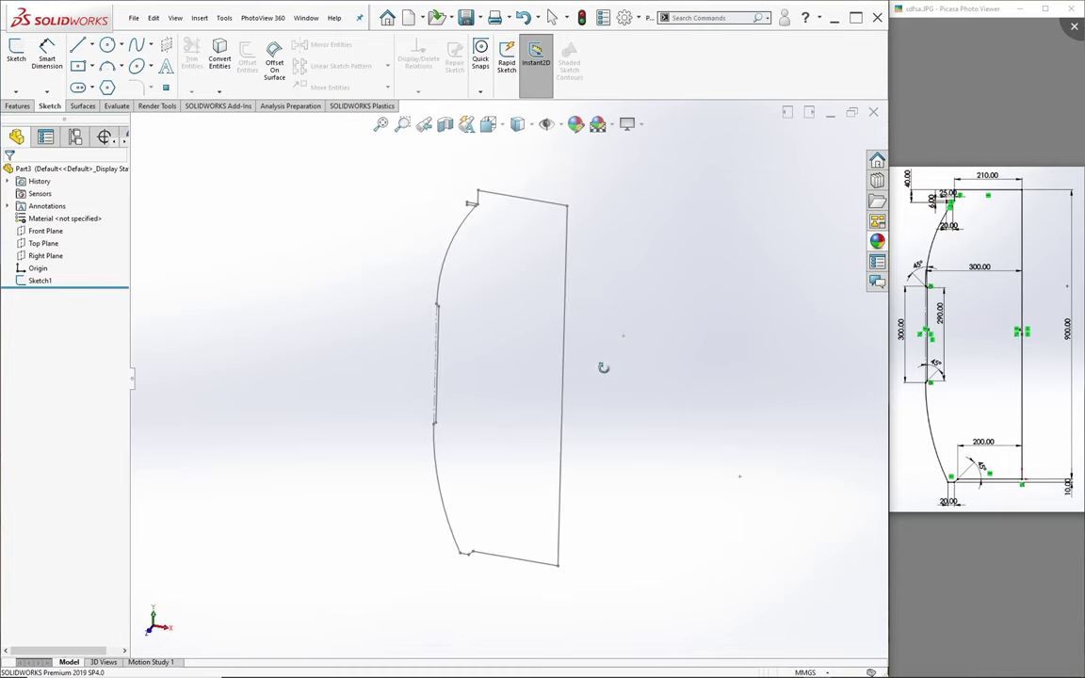
{"action": "left_click", "coordinate": [39, 280]}
{"action": "left_click", "coordinate": [19, 106]}
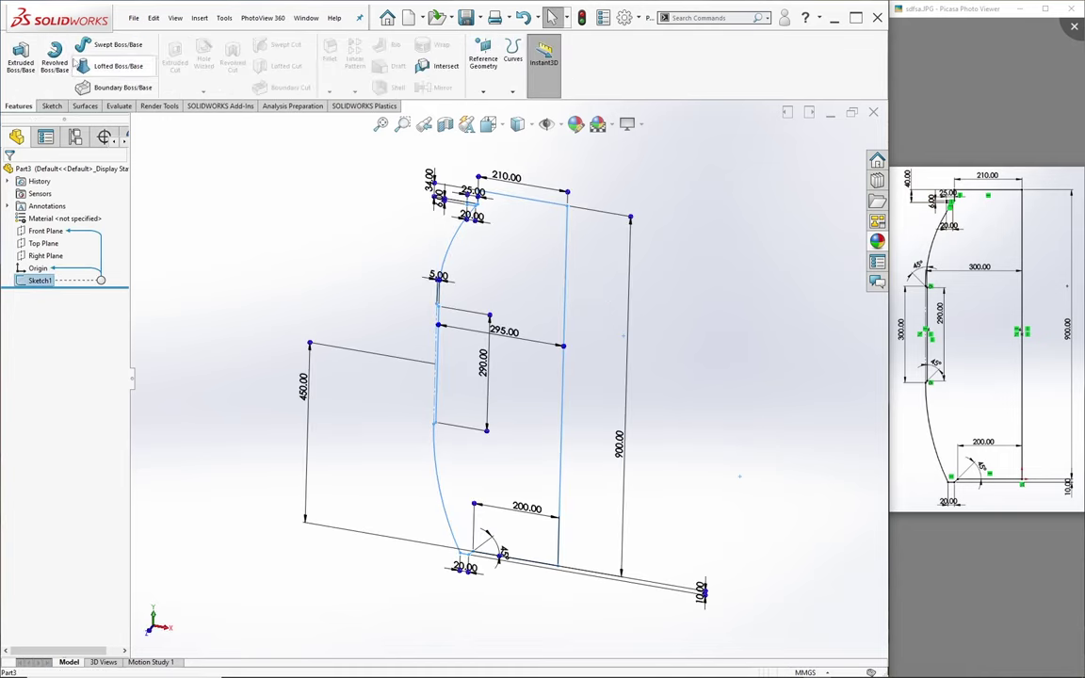
Revolve Sketch1 360° about the profile's right vertical edge into a solid barrel
{"action": "left_click", "coordinate": [55, 58]}
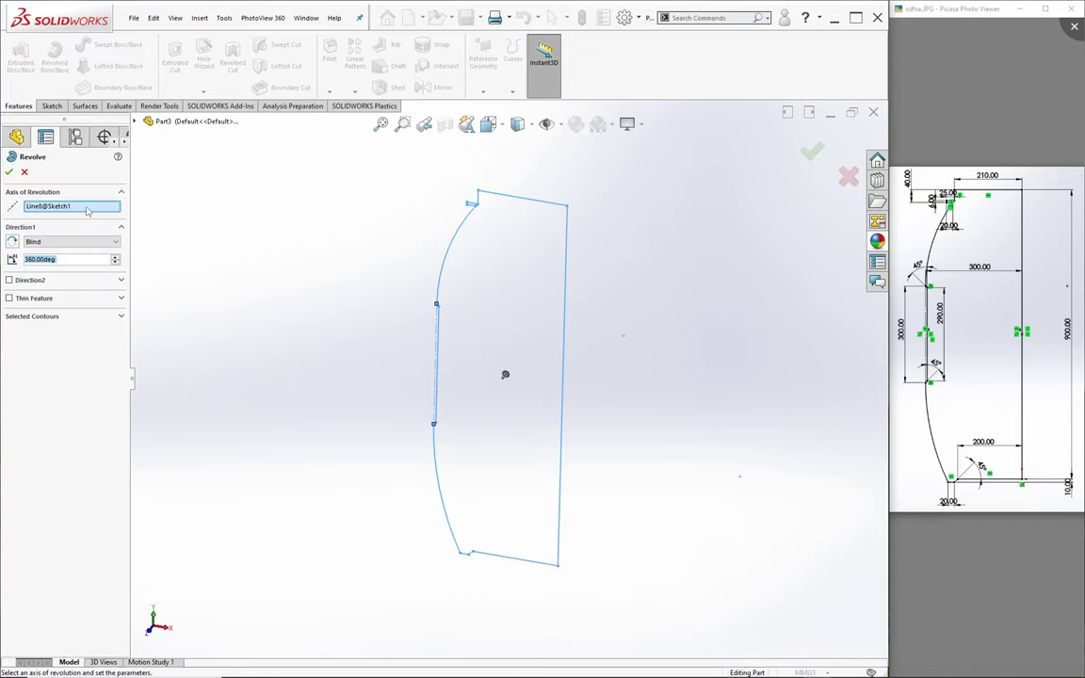
{"action": "right_click", "coordinate": [87, 210]}
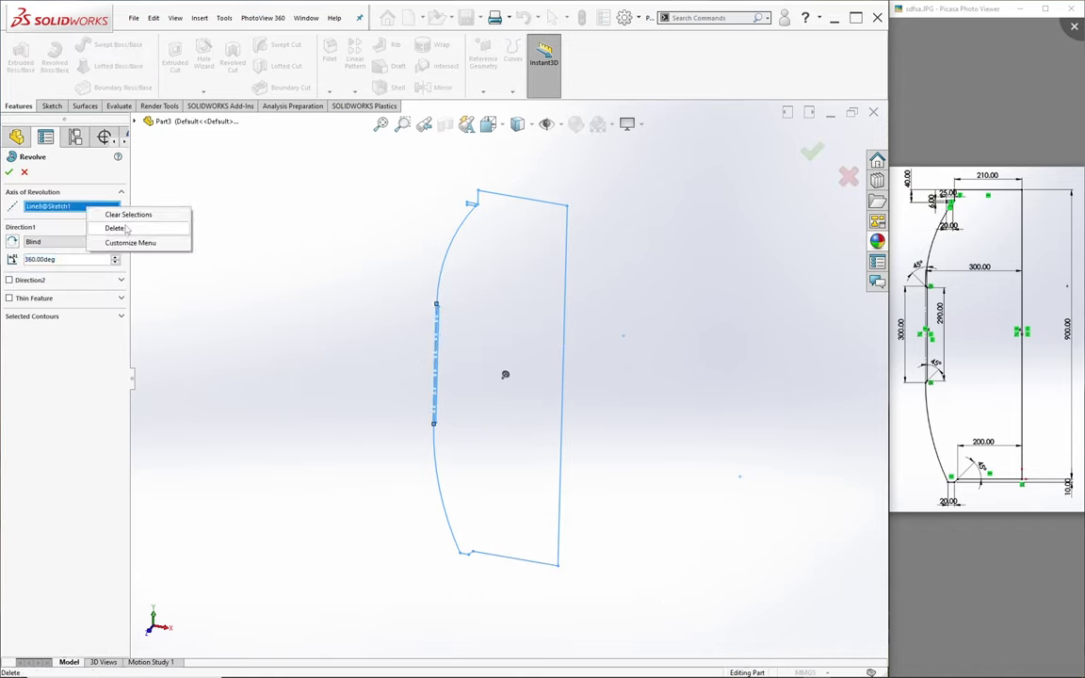
{"action": "left_click", "coordinate": [126, 230]}
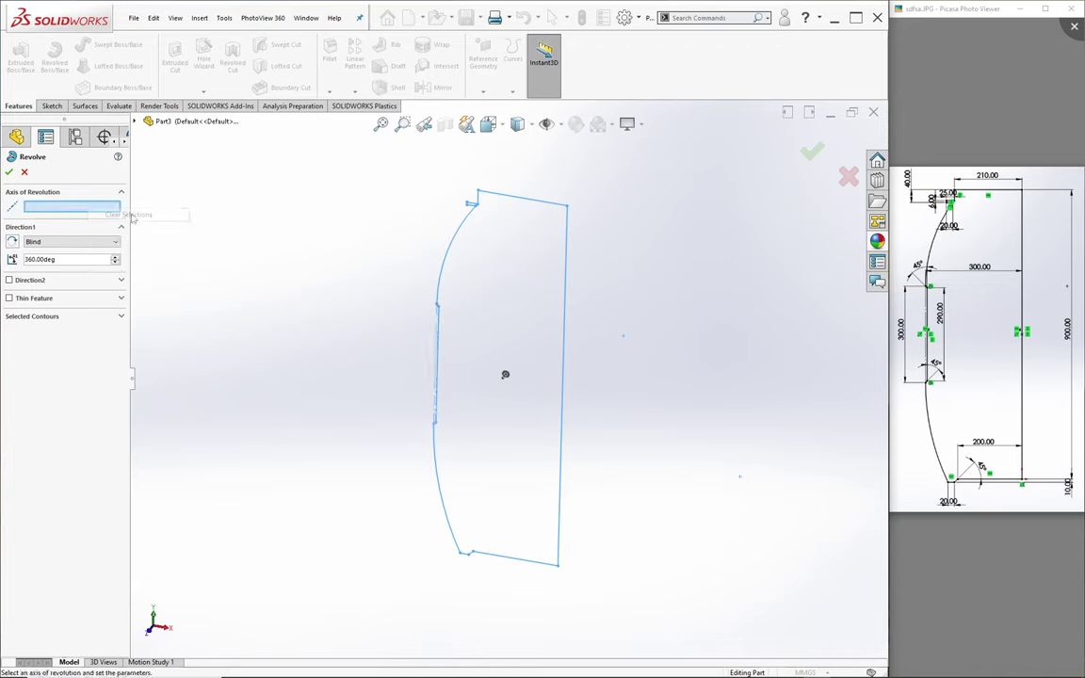
{"action": "left_click", "coordinate": [565, 350]}
{"action": "left_click", "coordinate": [813, 152]}
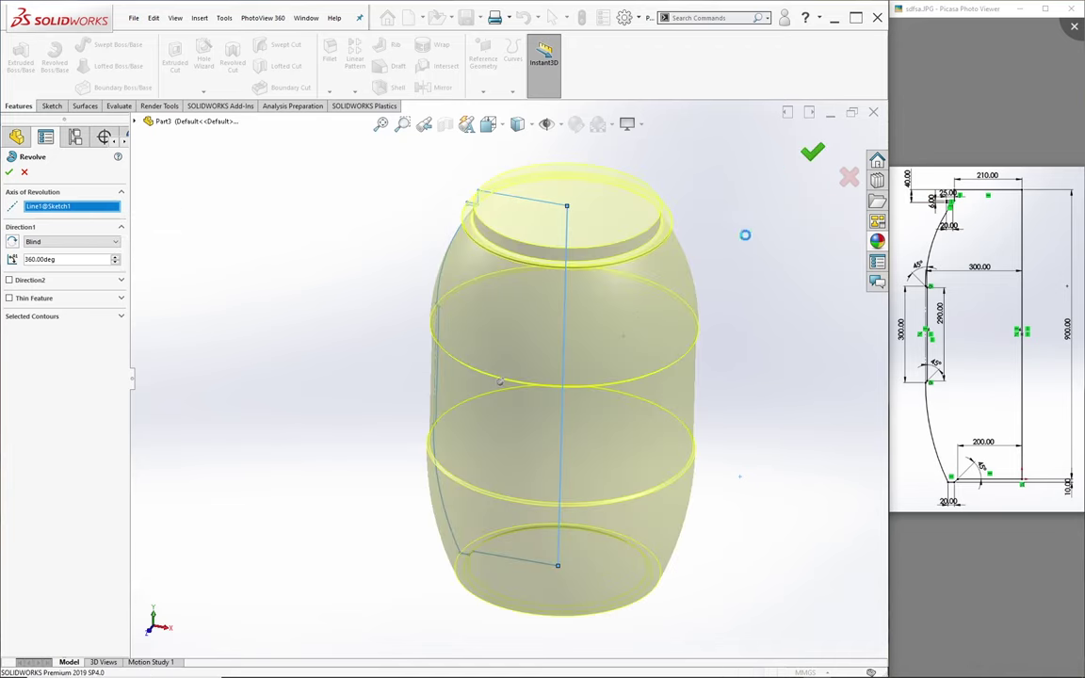
{"action": "middle_click_drag", "start_coordinate": [724, 397], "coordinate": [731, 375]}
{"action": "key", "text": "space"}
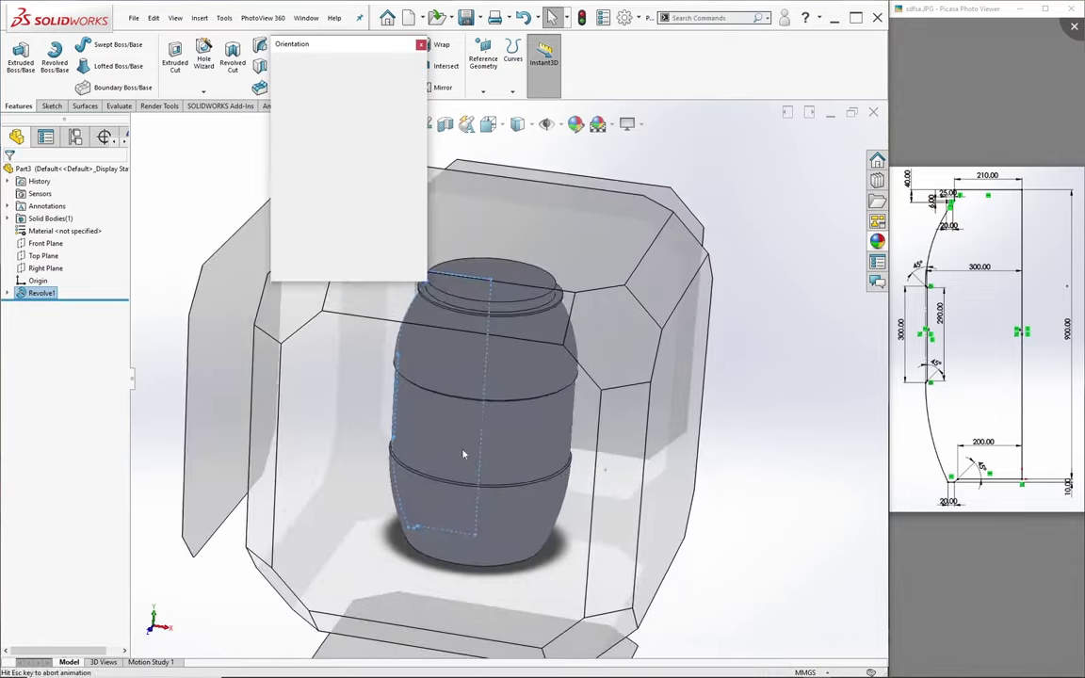
{"action": "left_click", "coordinate": [415, 403]}
{"action": "middle_click_drag", "start_coordinate": [652, 231], "coordinate": [642, 314]}
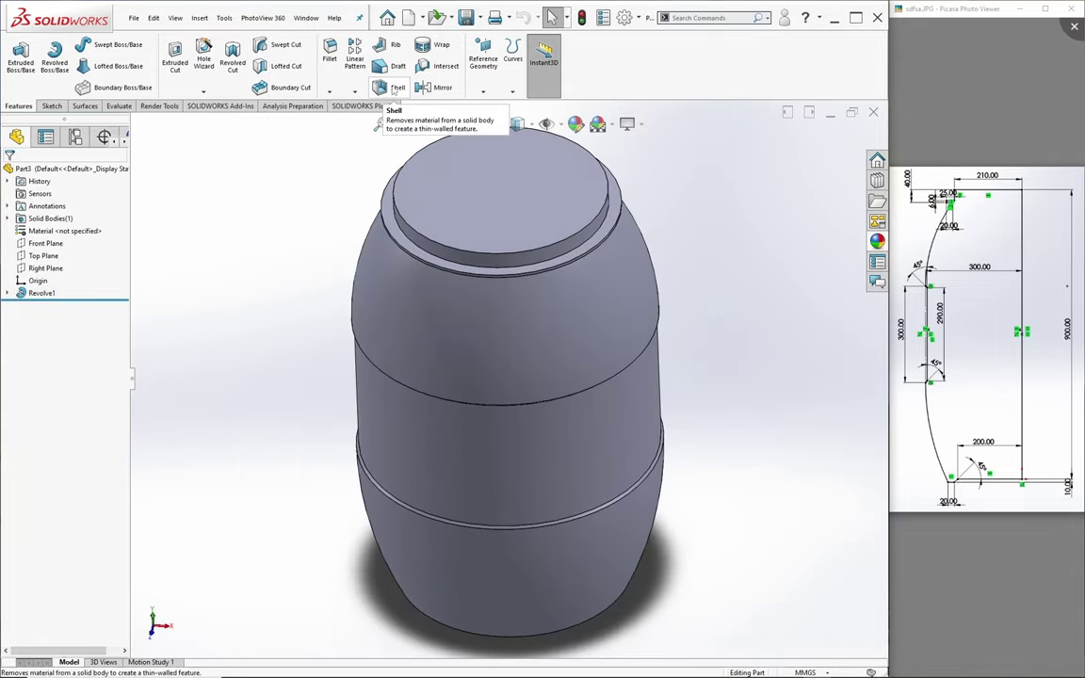
Shell the barrel with a 6 mm wall, removing its top face
{"action": "left_click", "coordinate": [393, 89]}
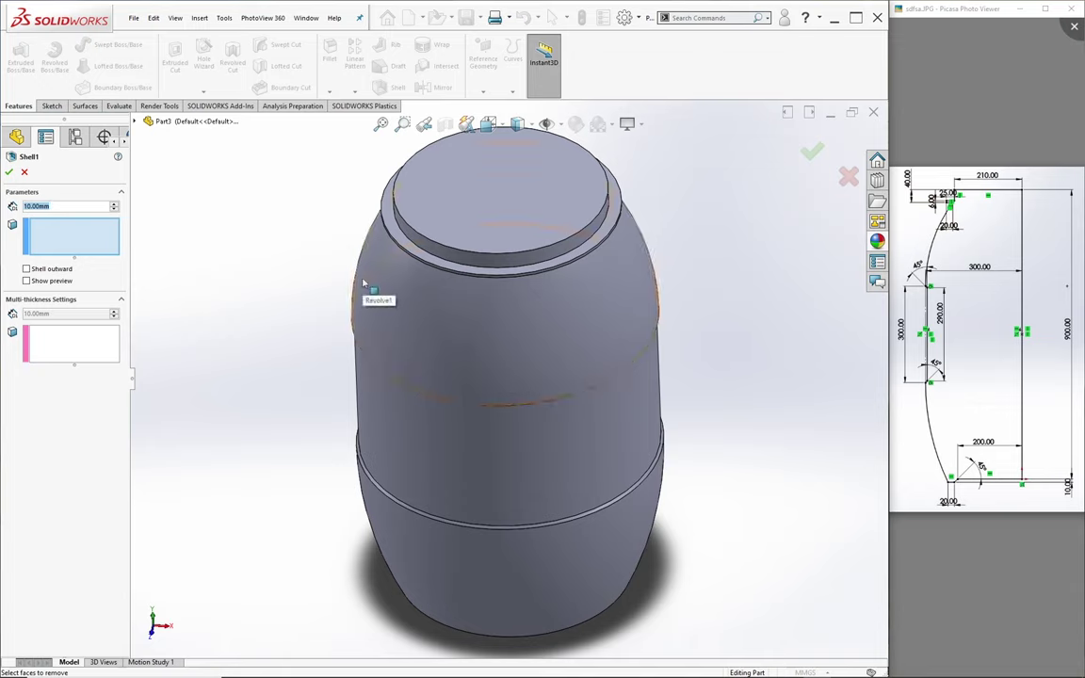
{"action": "type", "text": "6"}
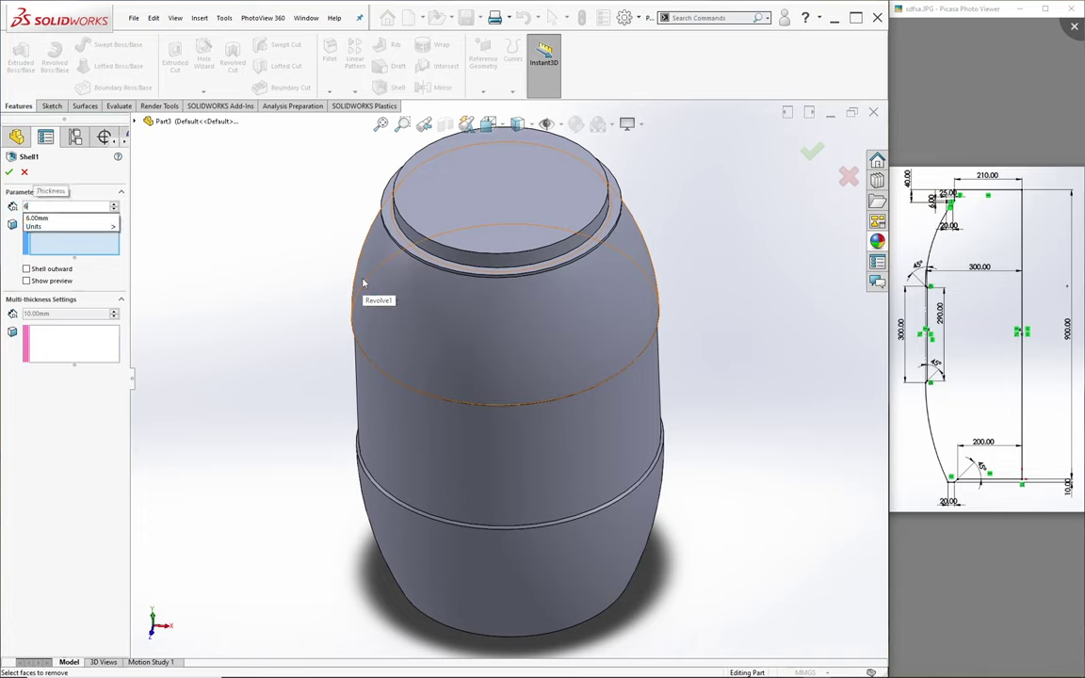
{"action": "key", "text": "Return"}
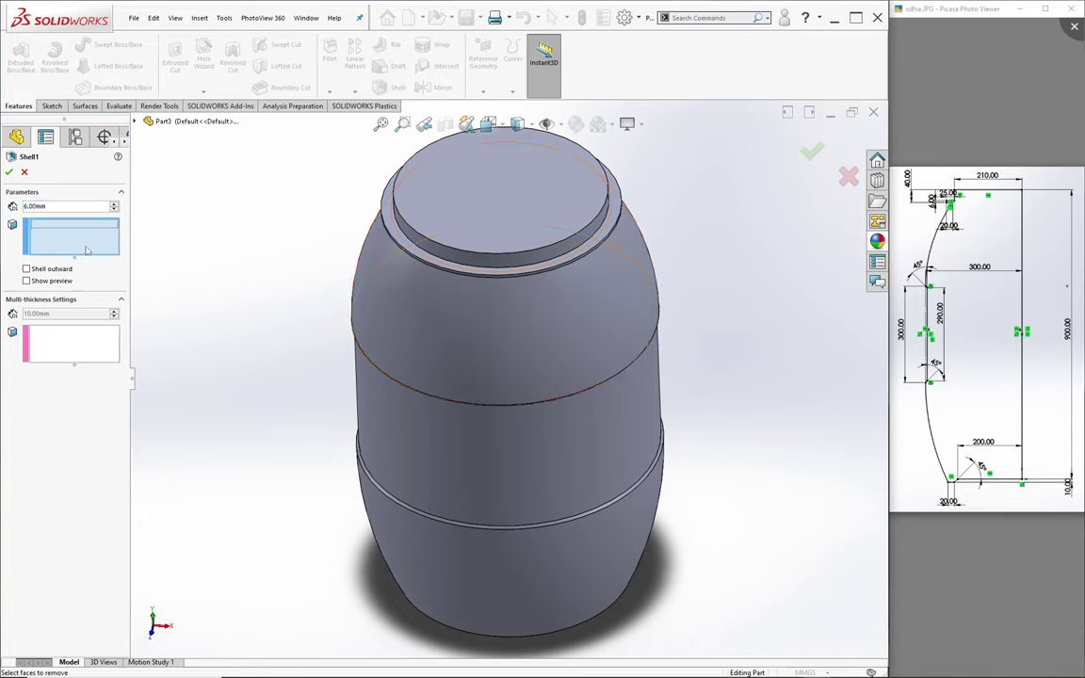
{"action": "left_click", "coordinate": [460, 236]}
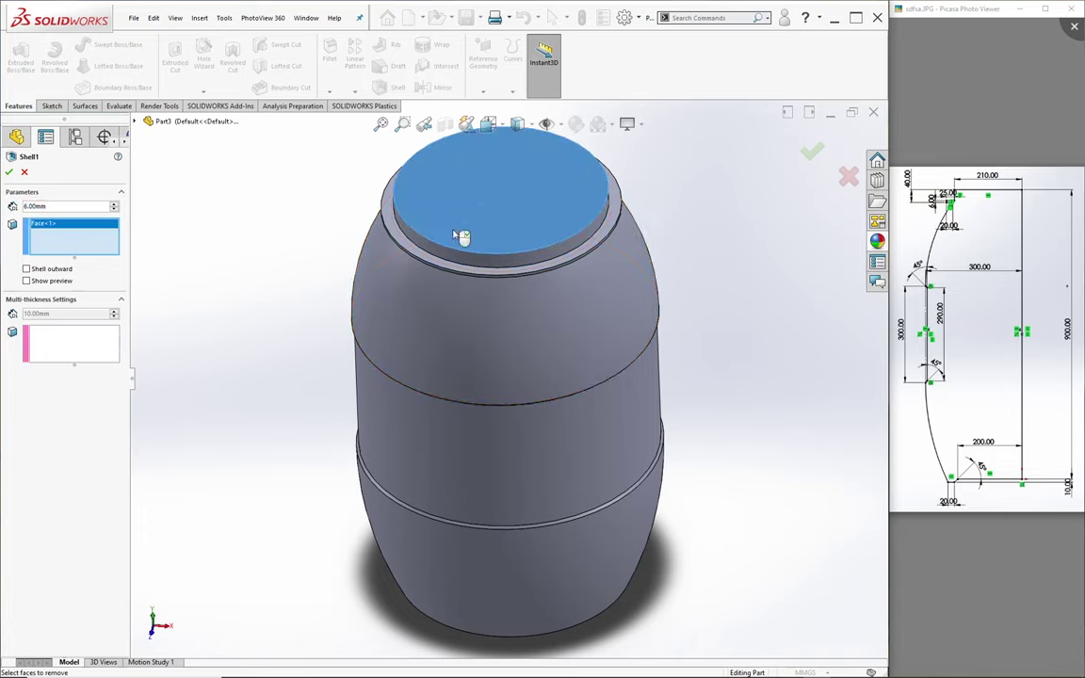
{"action": "left_click", "coordinate": [51, 283]}
{"action": "mouse_move", "coordinate": [638, 279]}
{"action": "middle_mouse_down"}
{"action": "mouse_move", "coordinate": [678, 271]}
{"action": "mouse_move", "coordinate": [791, 200]}
{"action": "middle_mouse_up"}
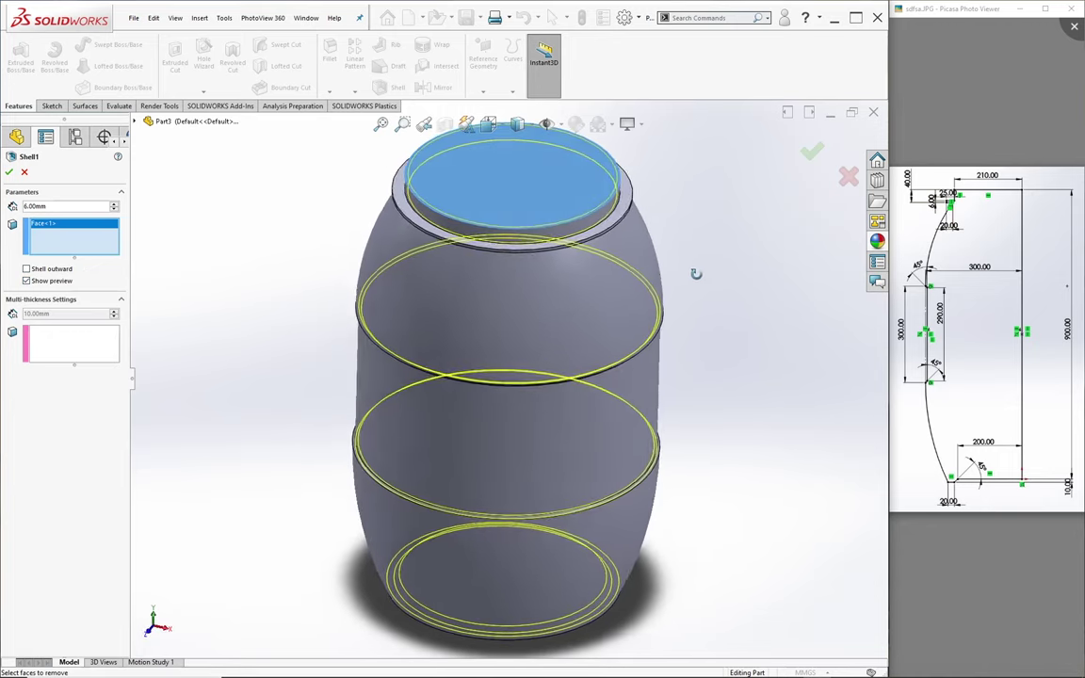
{"action": "left_click", "coordinate": [812, 153]}
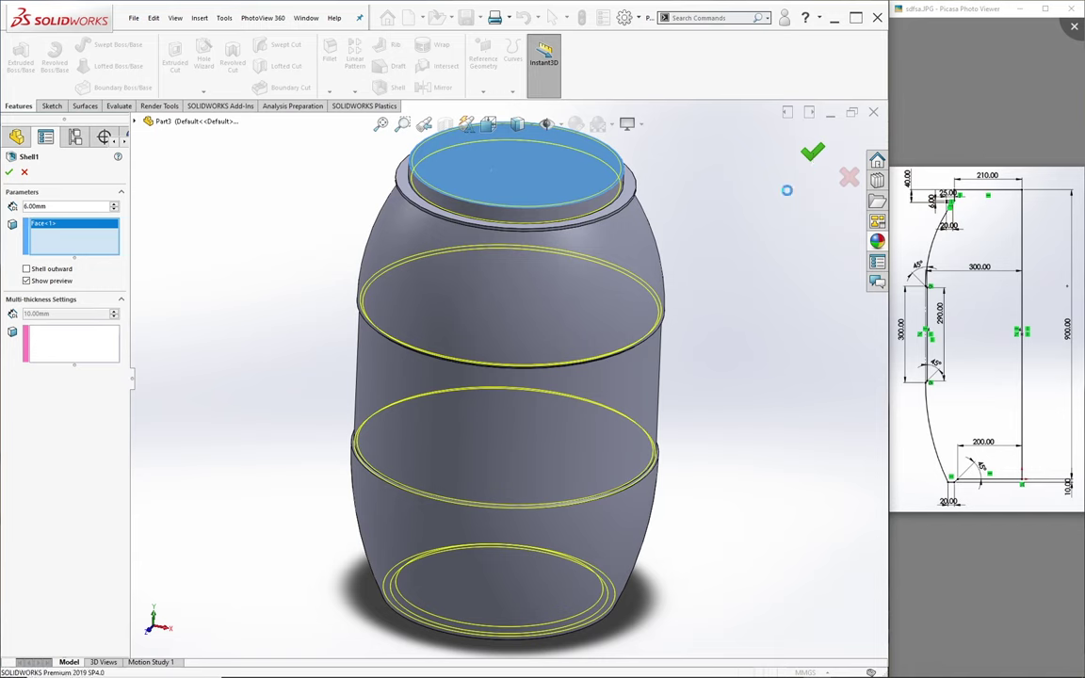
{"action": "mouse_move", "coordinate": [703, 402]}
{"action": "middle_mouse_down"}
{"action": "mouse_move", "coordinate": [715, 284]}
{"action": "mouse_move", "coordinate": [711, 318]}
{"action": "mouse_move", "coordinate": [696, 301]}
{"action": "middle_mouse_up"}
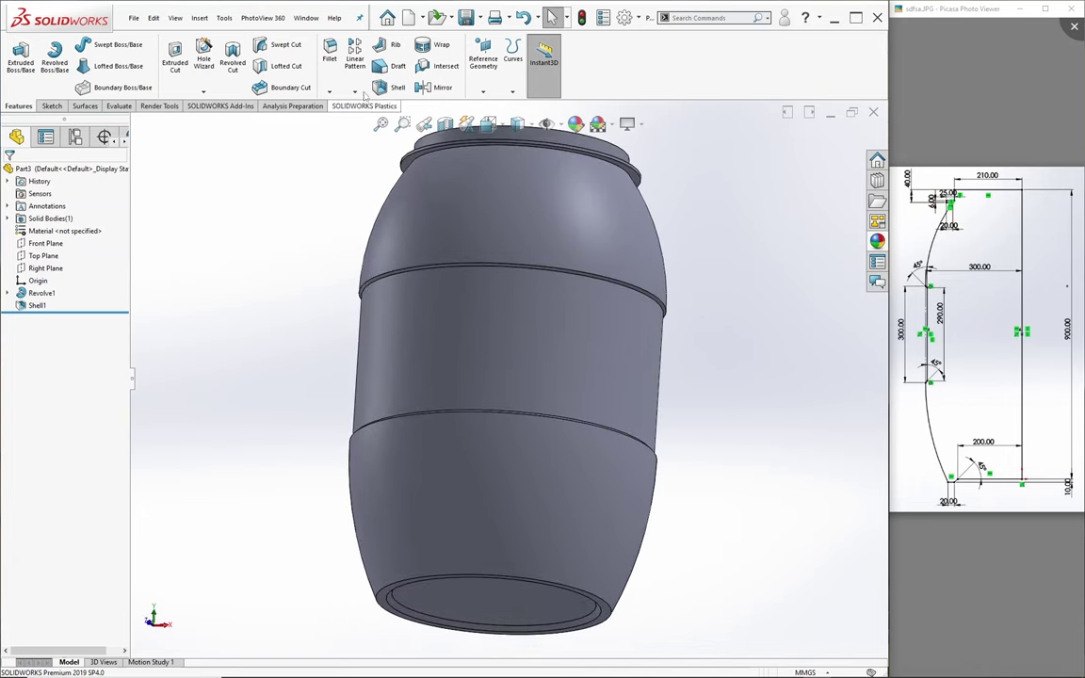
Fillet the barrel's bottom edge with a 6 mm radius
{"action": "left_click", "coordinate": [329, 91]}
{"action": "left_click", "coordinate": [337, 61]}
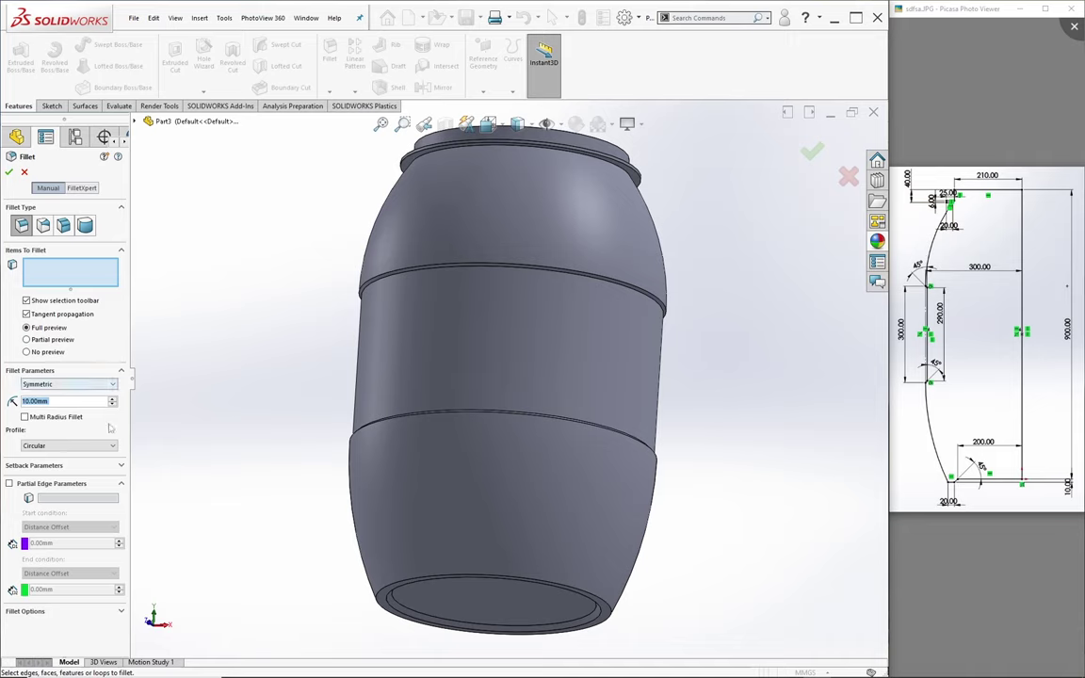
{"action": "type", "text": "6"}
{"action": "key", "text": "Return"}
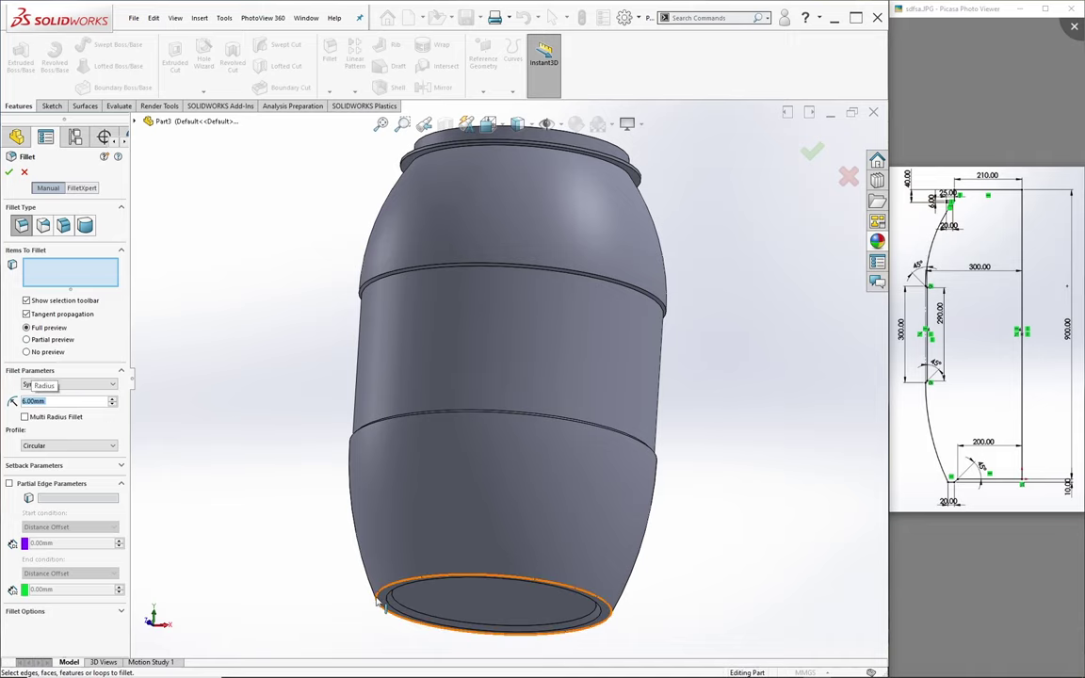
{"action": "left_click", "coordinate": [382, 603]}
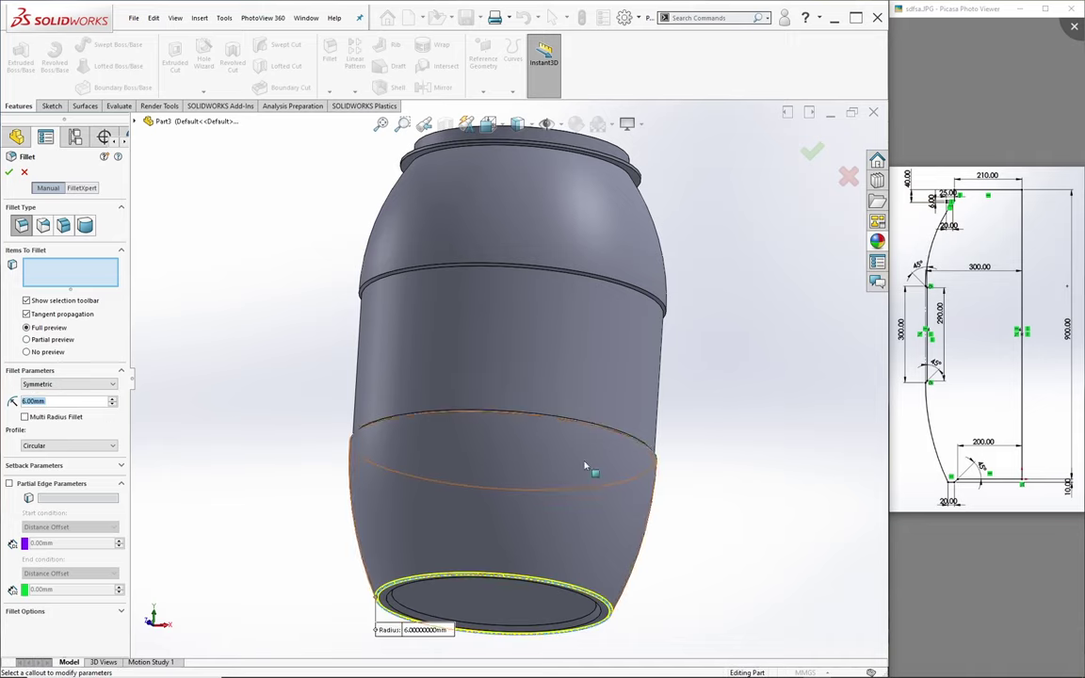
{"action": "left_click", "coordinate": [810, 155]}
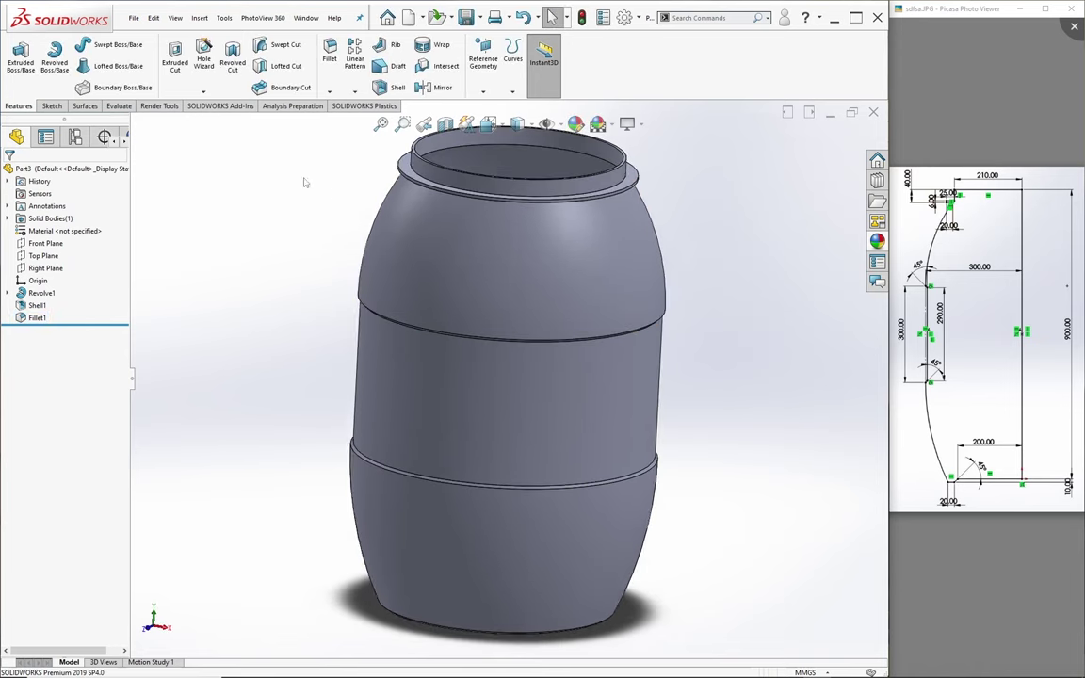
Fillet the barrel's top rim face with a 3 mm radius
{"action": "scroll", "coordinate": [275, 164], "scroll_direction": "down", "scroll_amount": 1}
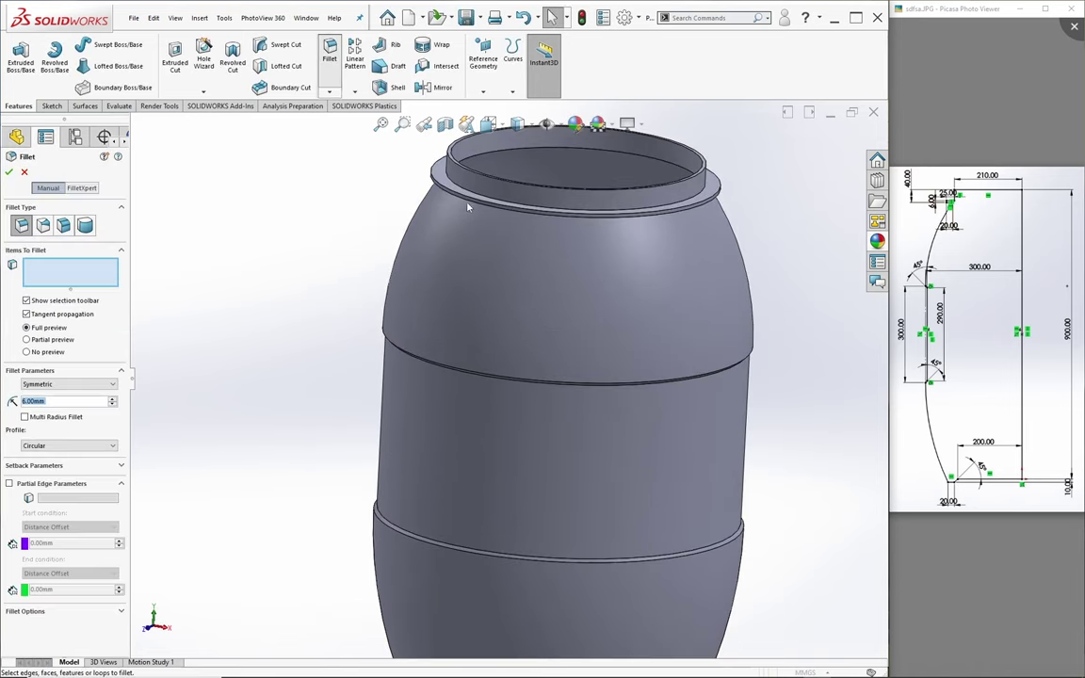
{"action": "scroll", "coordinate": [429, 179], "scroll_direction": "down", "scroll_amount": 2}
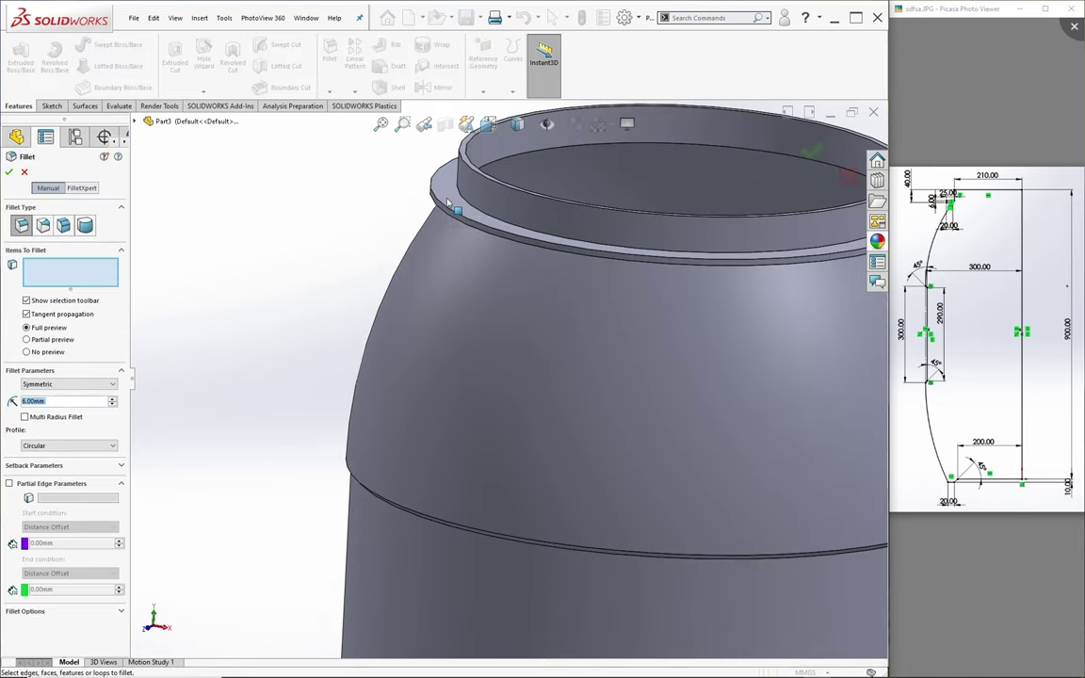
{"action": "left_click", "coordinate": [111, 405]}
{"action": "left_click", "coordinate": [111, 405]}
{"action": "left_click", "coordinate": [111, 404]}
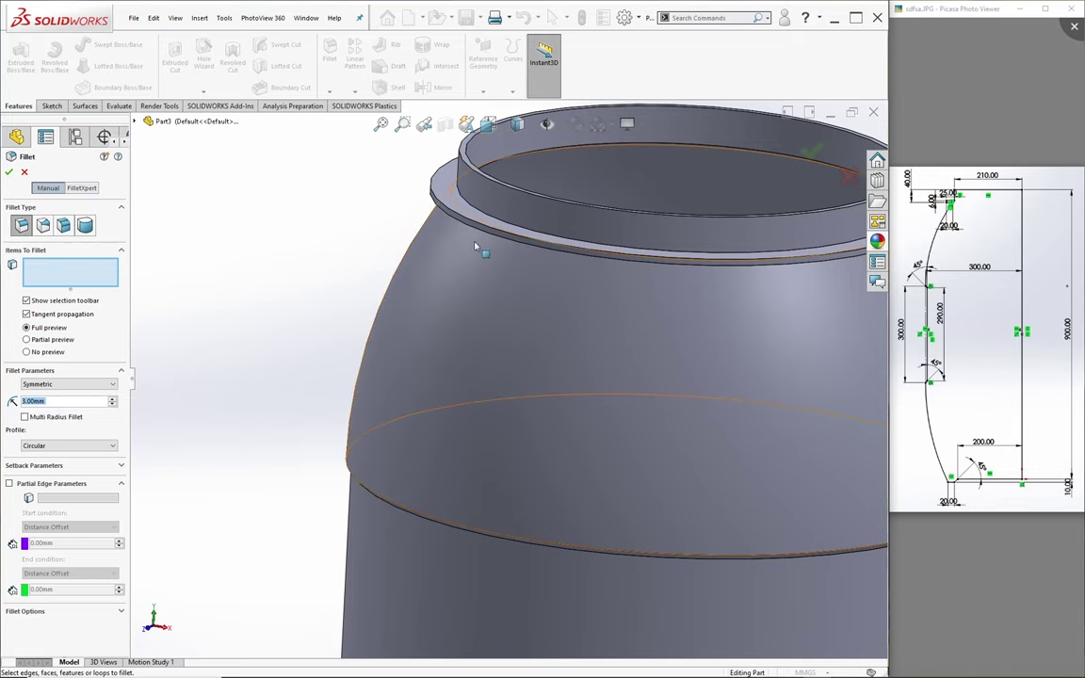
{"action": "scroll", "coordinate": [475, 247], "scroll_direction": "down", "scroll_amount": 2}
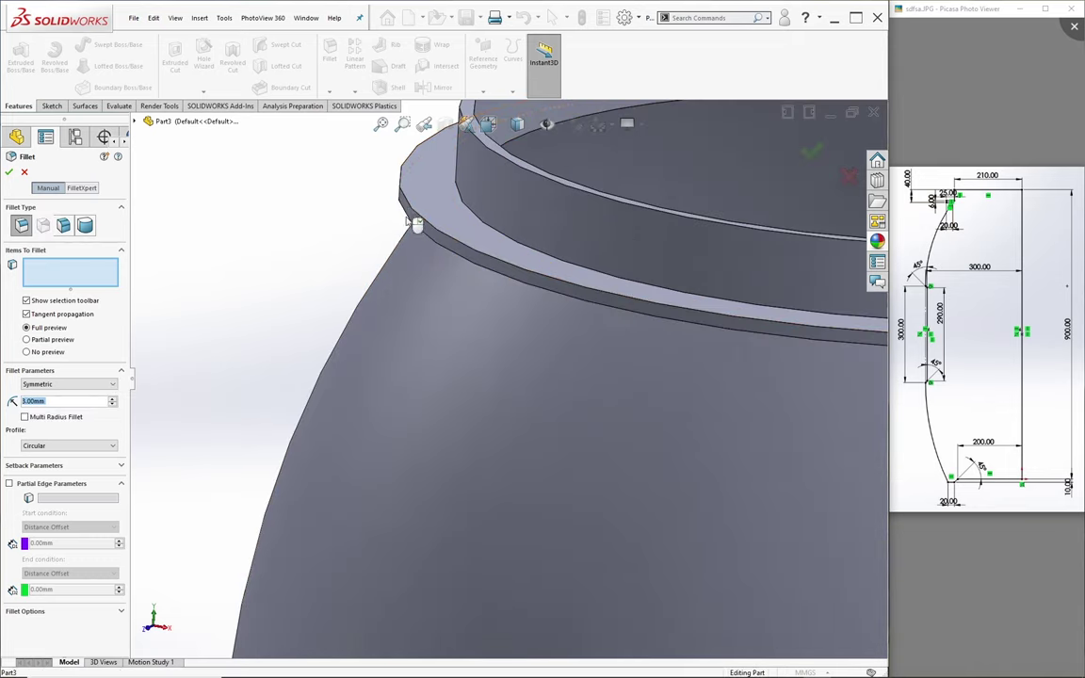
{"action": "left_click", "coordinate": [416, 228]}
{"action": "scroll", "coordinate": [433, 249], "scroll_direction": "up", "scroll_amount": 3}
{"action": "scroll", "coordinate": [448, 267], "scroll_direction": "up", "scroll_amount": 2}
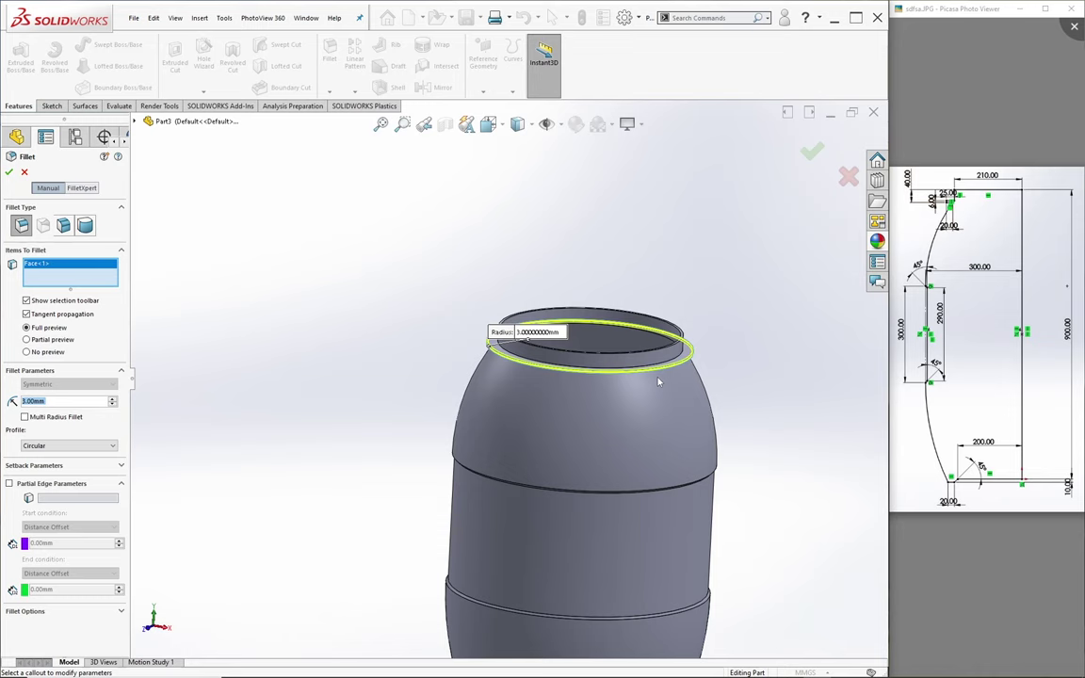
{"action": "left_click", "coordinate": [813, 151]}
{"action": "scroll", "coordinate": [678, 393], "scroll_direction": "up", "scroll_amount": 2}
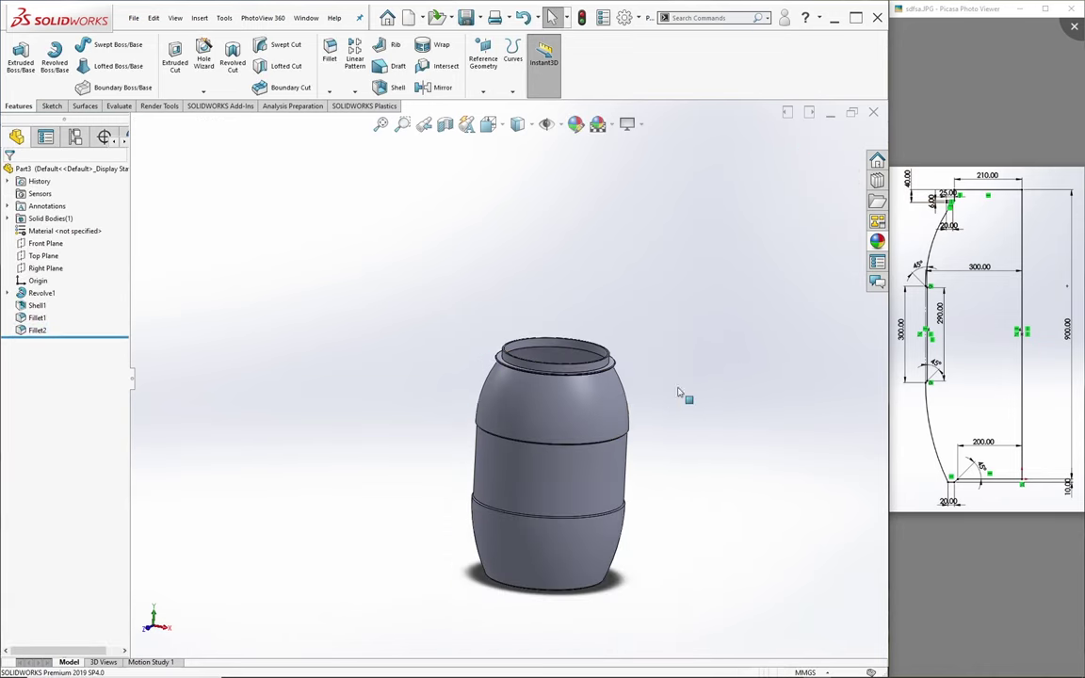
{"action": "key", "text": "space"}
Save the barrel part as 'barrel bottom' from the isometric view
{"action": "left_click", "coordinate": [650, 169]}
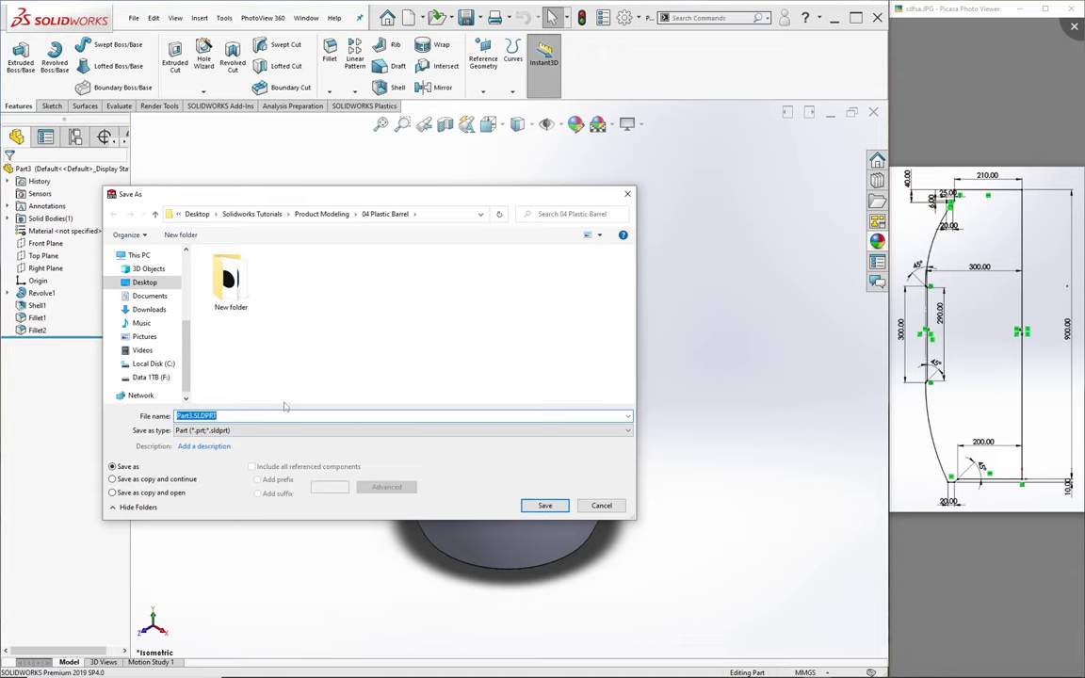
{"action": "type", "text": "barrel b"}
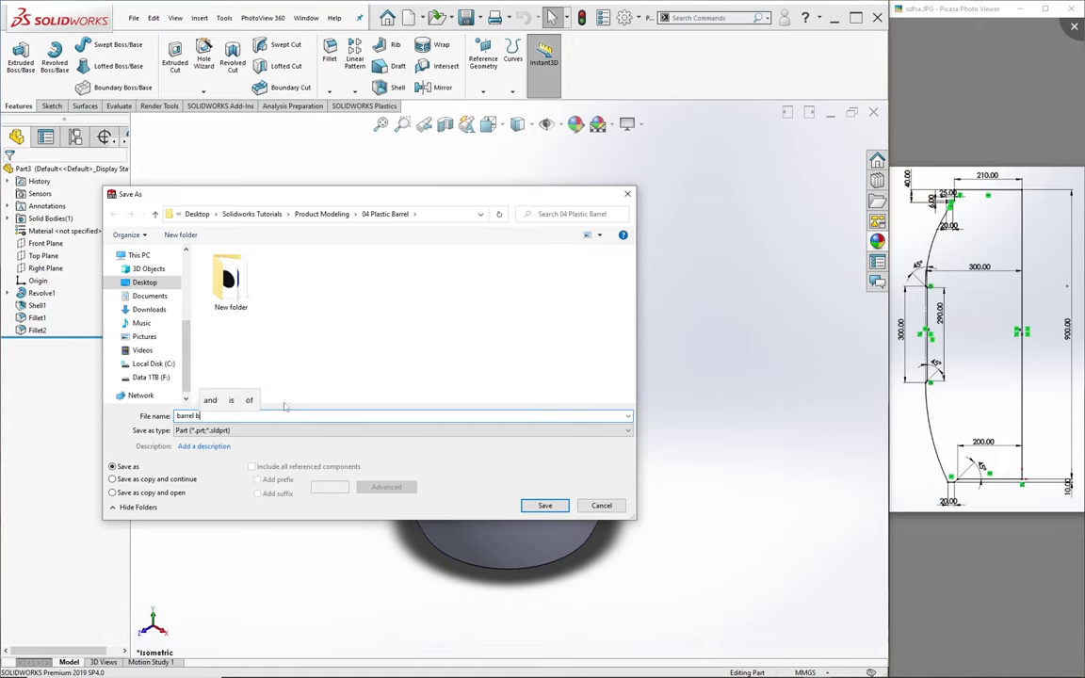
{"action": "type", "text": "ottom"}
{"action": "key", "text": "Return"}
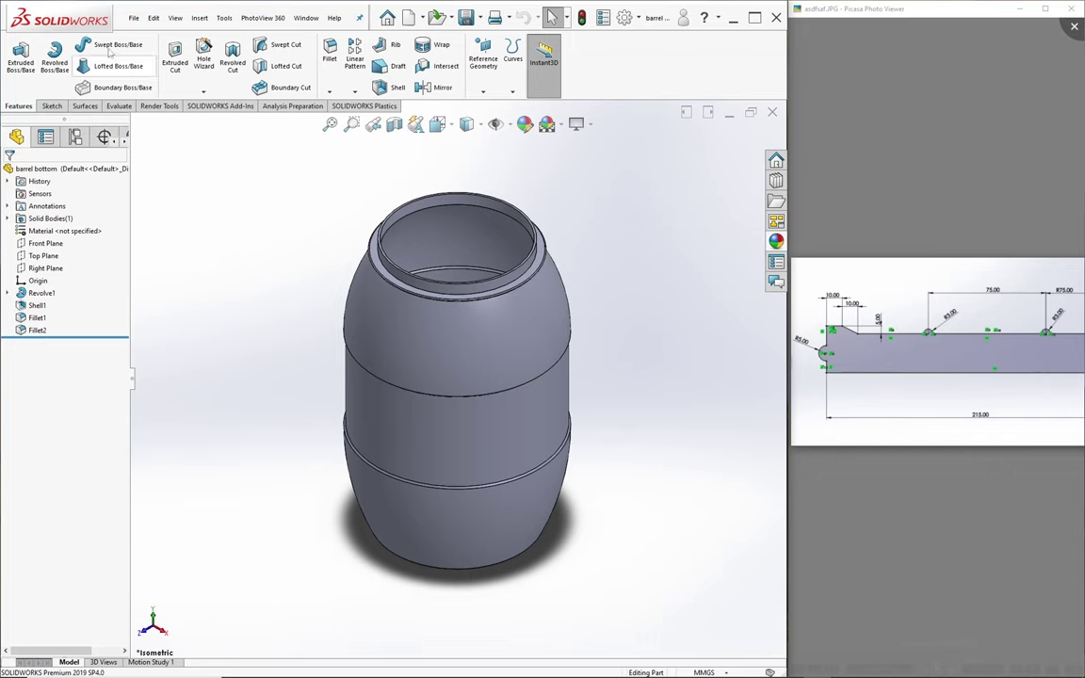
Create a new Part document and select its Front Plane
{"action": "left_click", "coordinate": [134, 18]}
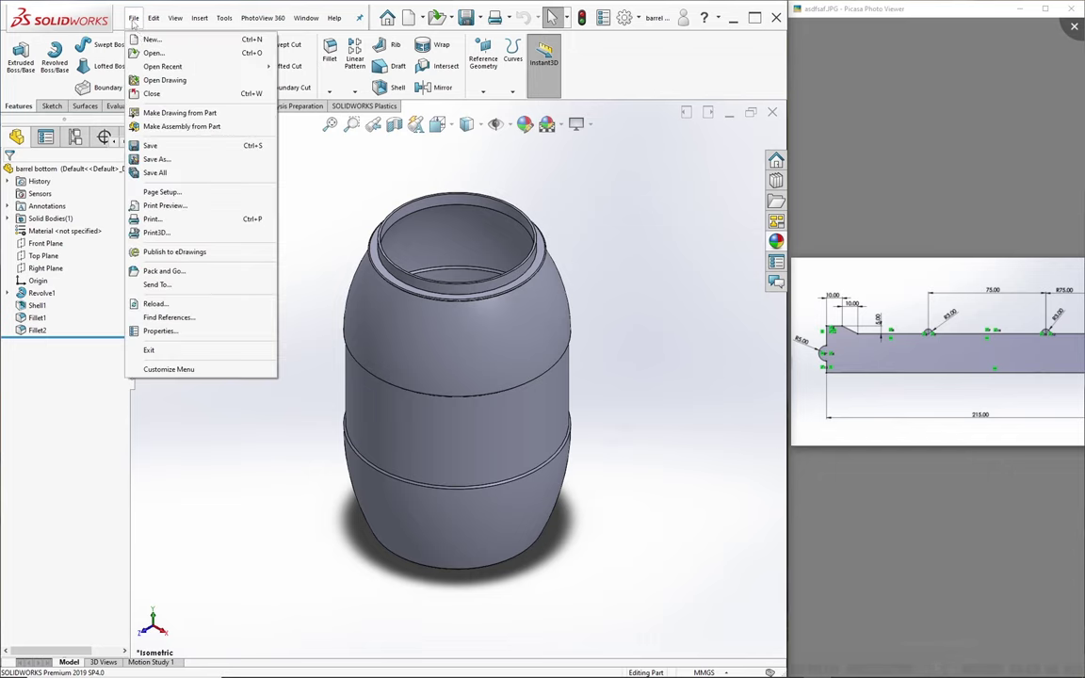
{"action": "left_click", "coordinate": [150, 37]}
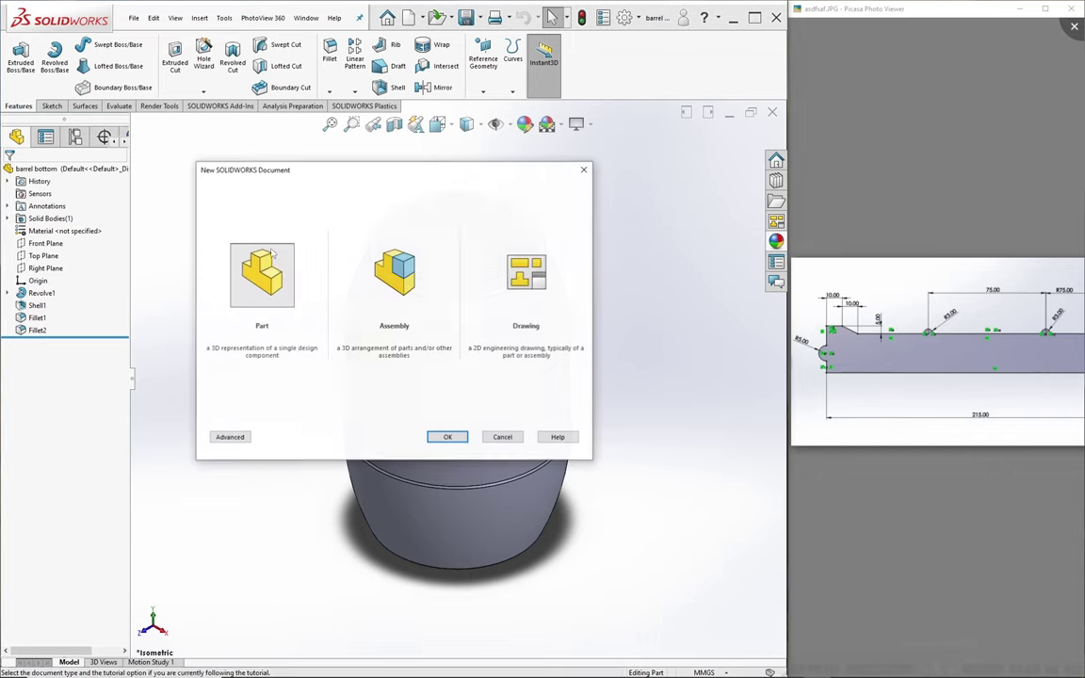
{"action": "left_click", "coordinate": [446, 437]}
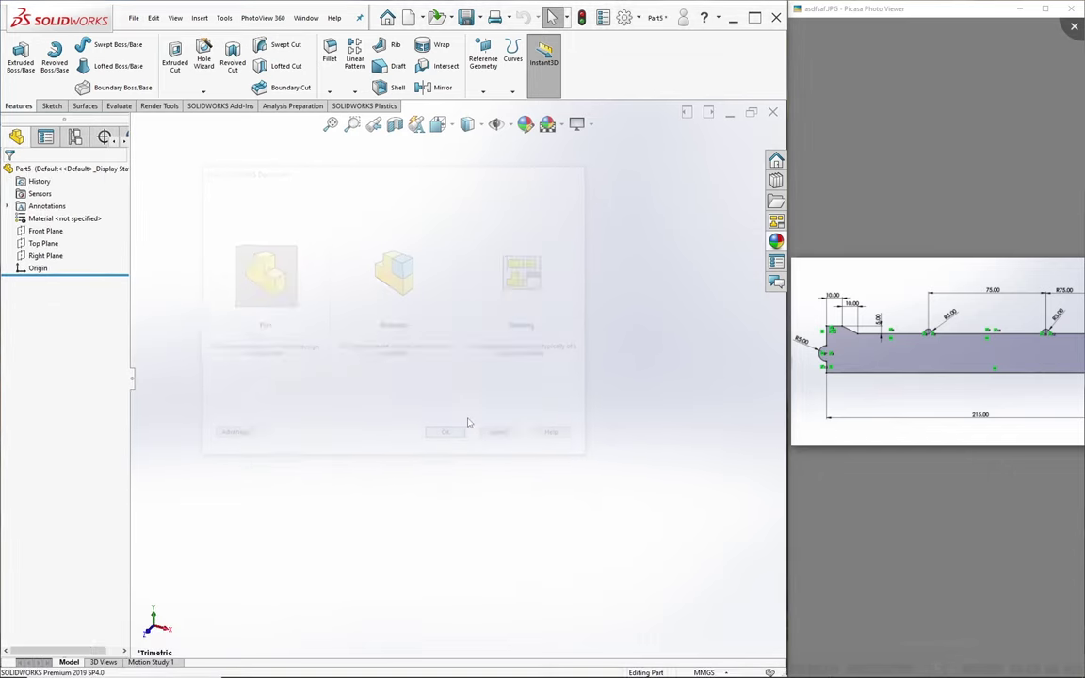
{"action": "left_click", "coordinate": [45, 231]}
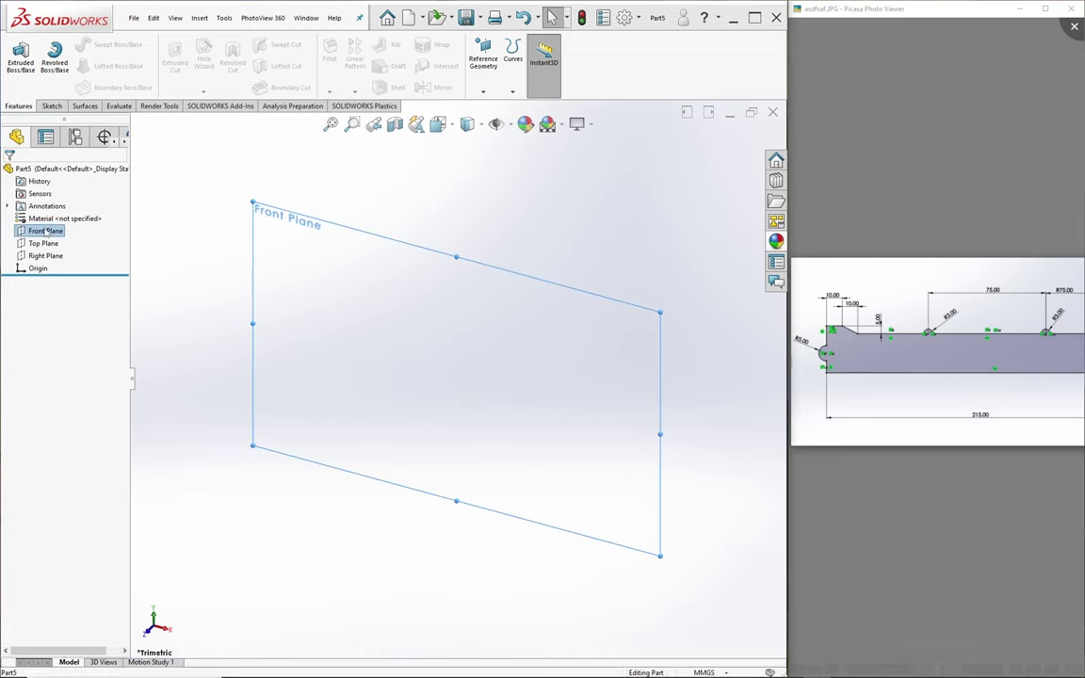
Start a sketch on the Front Plane and draw a vertical line up from the origin
{"action": "left_click", "coordinate": [24, 66]}
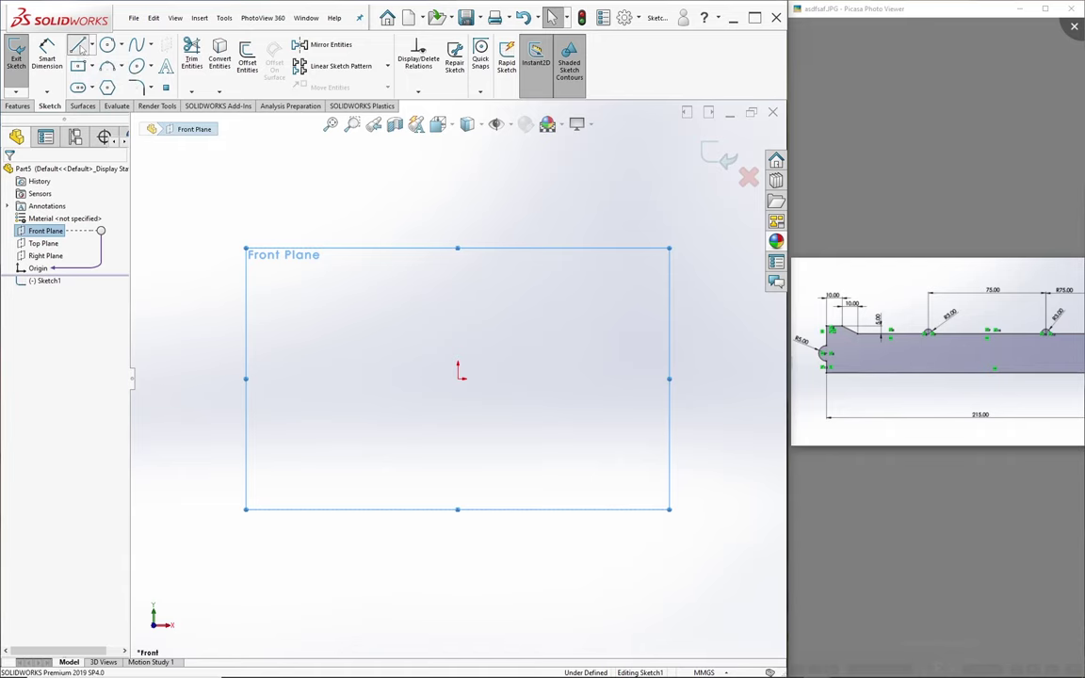
{"action": "left_click", "coordinate": [80, 46]}
{"action": "left_click", "coordinate": [459, 377]}
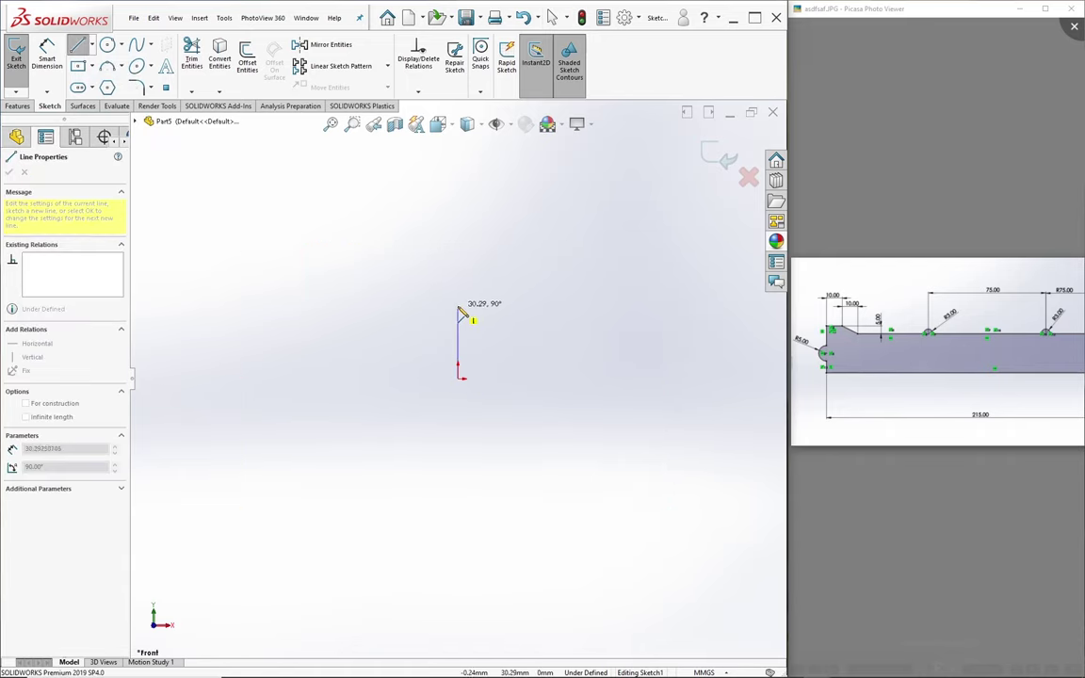
{"action": "left_click", "coordinate": [458, 303]}
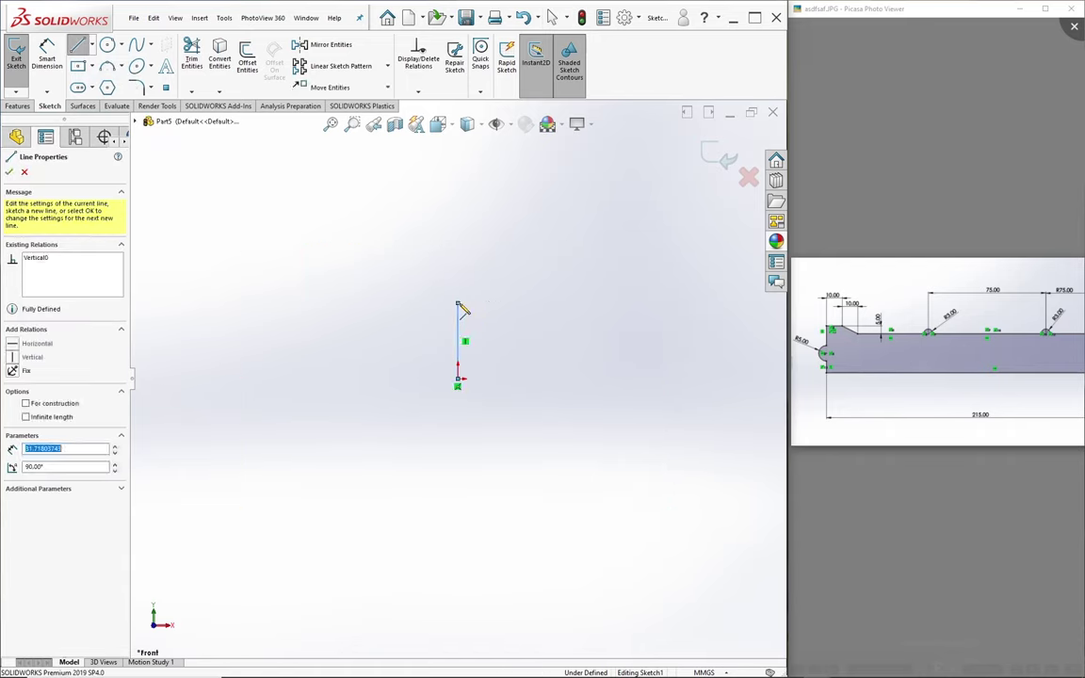
{"action": "key", "text": "Escape"}
Dimension the vertical line to 25 mm
{"action": "key", "text": "d"}
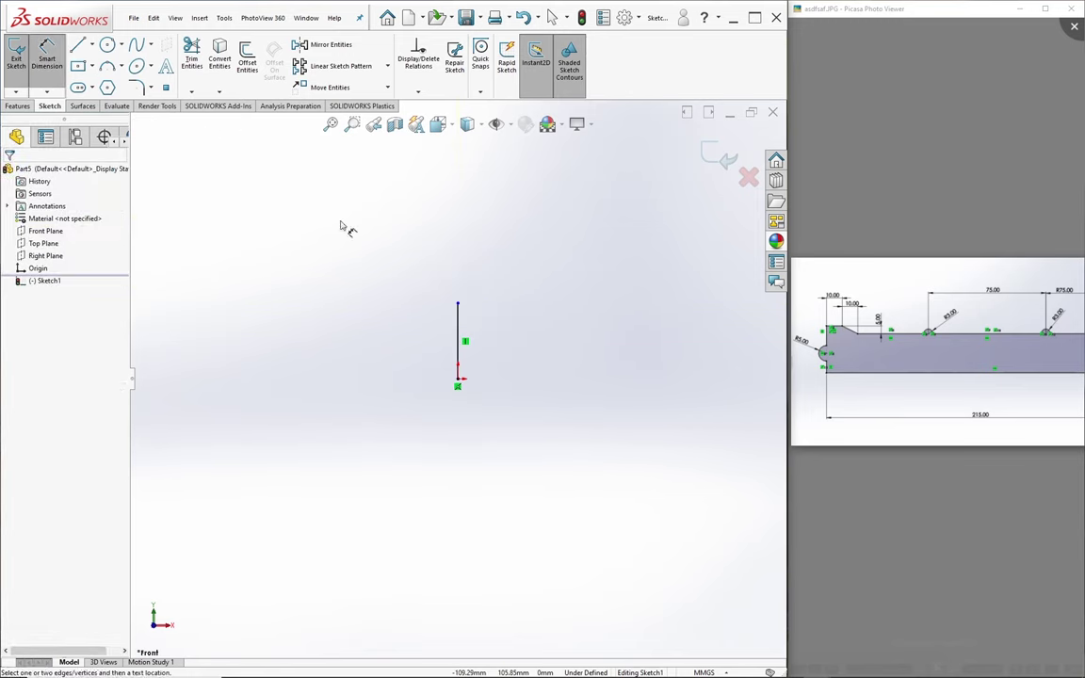
{"action": "left_click", "coordinate": [458, 339]}
{"action": "left_click", "coordinate": [578, 371]}
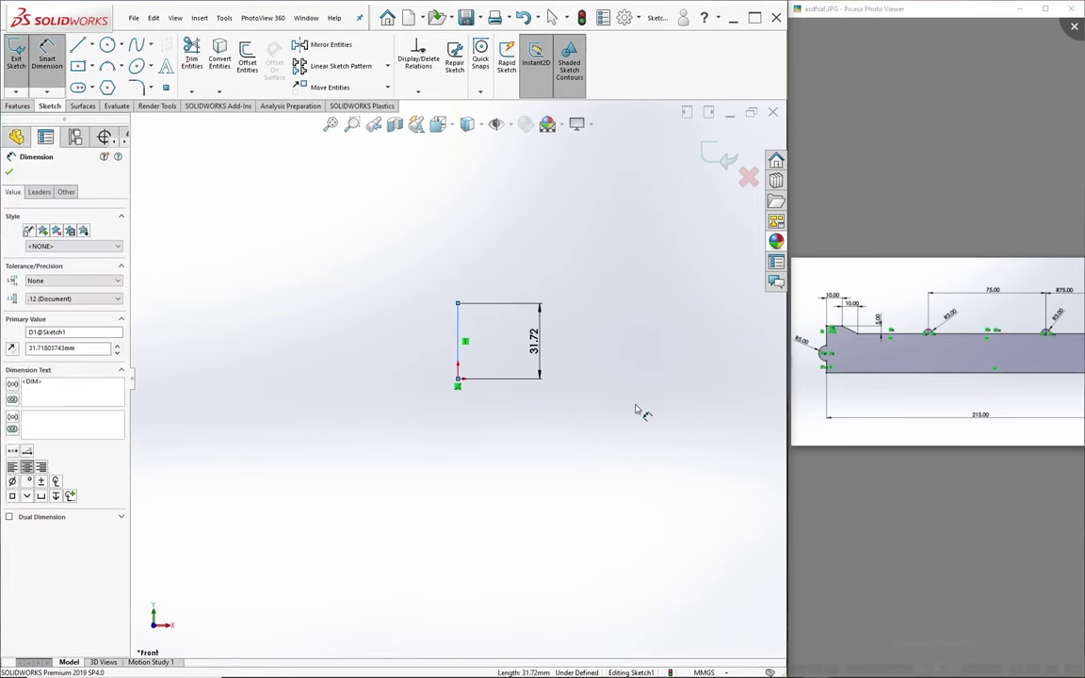
{"action": "type", "text": "25"}
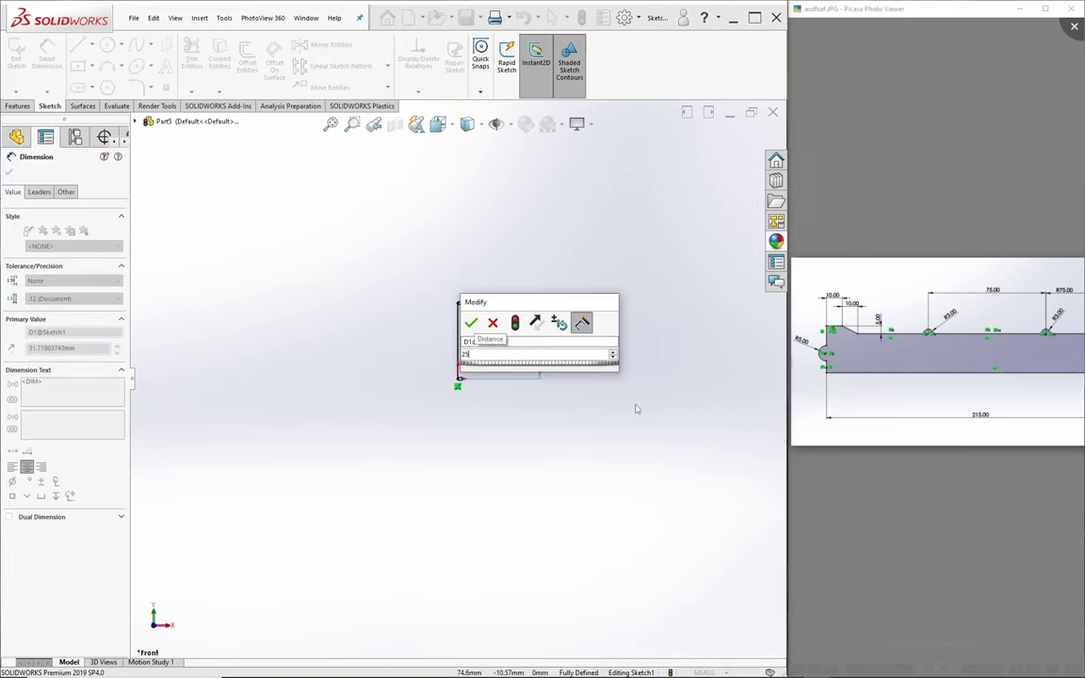
{"action": "key", "text": "Return"}
{"action": "scroll", "coordinate": [602, 382], "scroll_direction": "up", "scroll_amount": 2}
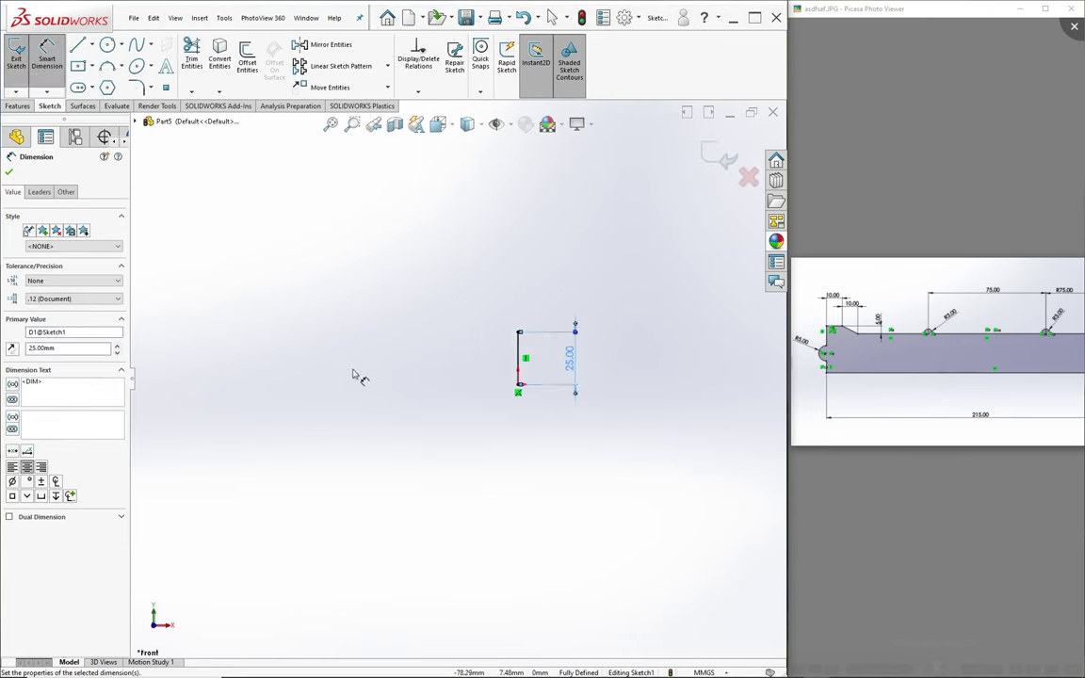
{"action": "scroll", "coordinate": [420, 368], "scroll_direction": "down", "scroll_amount": 2}
{"action": "scroll", "coordinate": [422, 363], "scroll_direction": "down", "scroll_amount": 2}
{"action": "key", "text": "Escape"}
Extend the top edge leftward with a line and add the first semicircular groove arc
{"action": "key", "text": "l"}
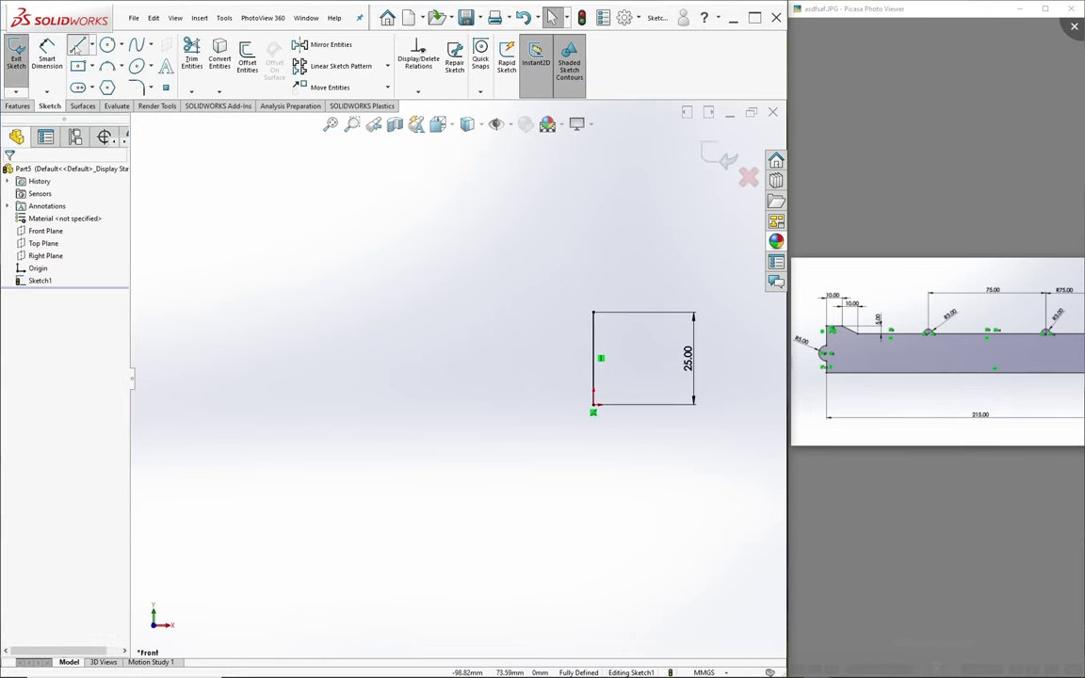
{"action": "left_click", "coordinate": [594, 314]}
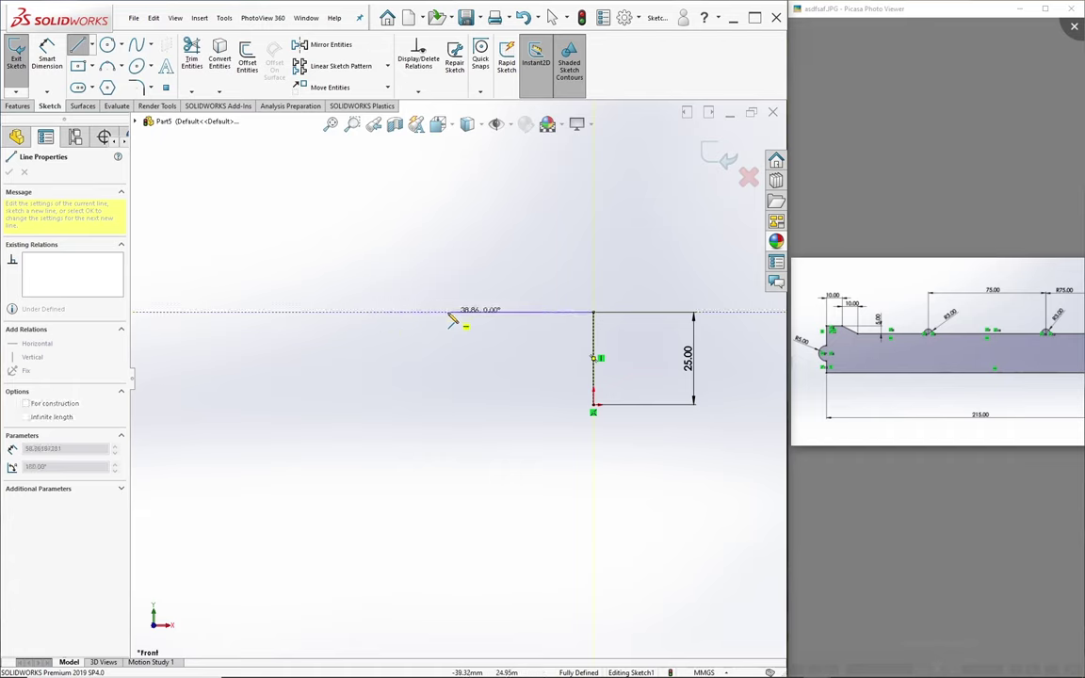
{"action": "left_click", "coordinate": [357, 312]}
{"action": "scroll", "coordinate": [315, 339], "scroll_direction": "up", "scroll_amount": 2}
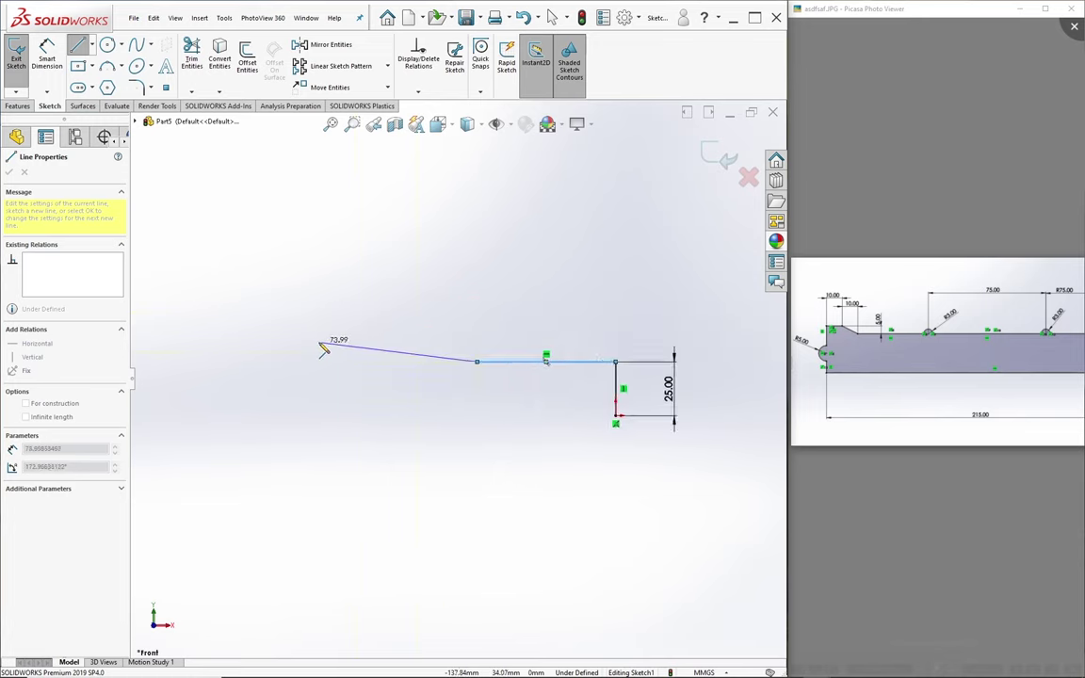
{"action": "scroll", "coordinate": [323, 348], "scroll_direction": "down", "scroll_amount": 2}
{"action": "key", "text": "Escape"}
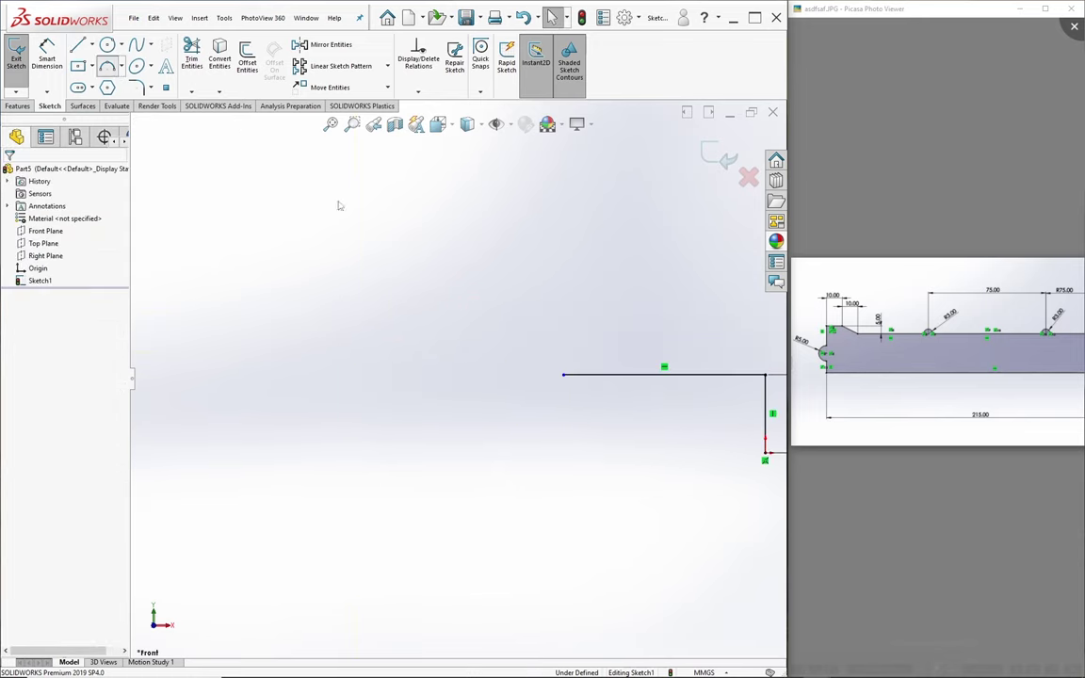
{"action": "key", "text": "a"}
{"action": "left_click", "coordinate": [563, 373]}
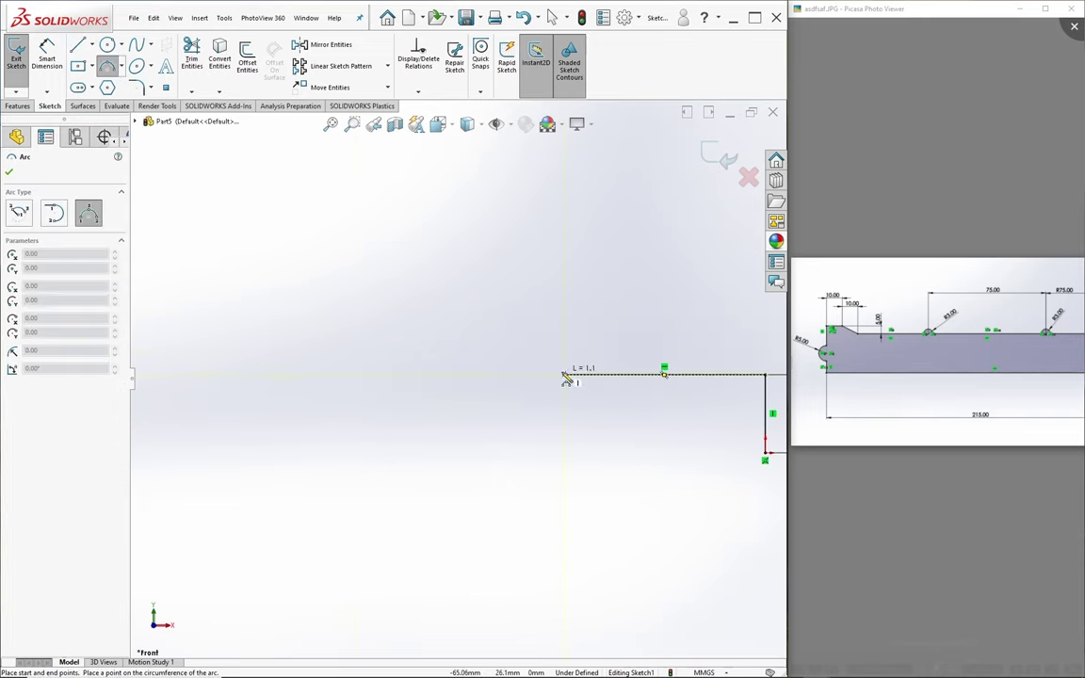
{"action": "left_click", "coordinate": [498, 374]}
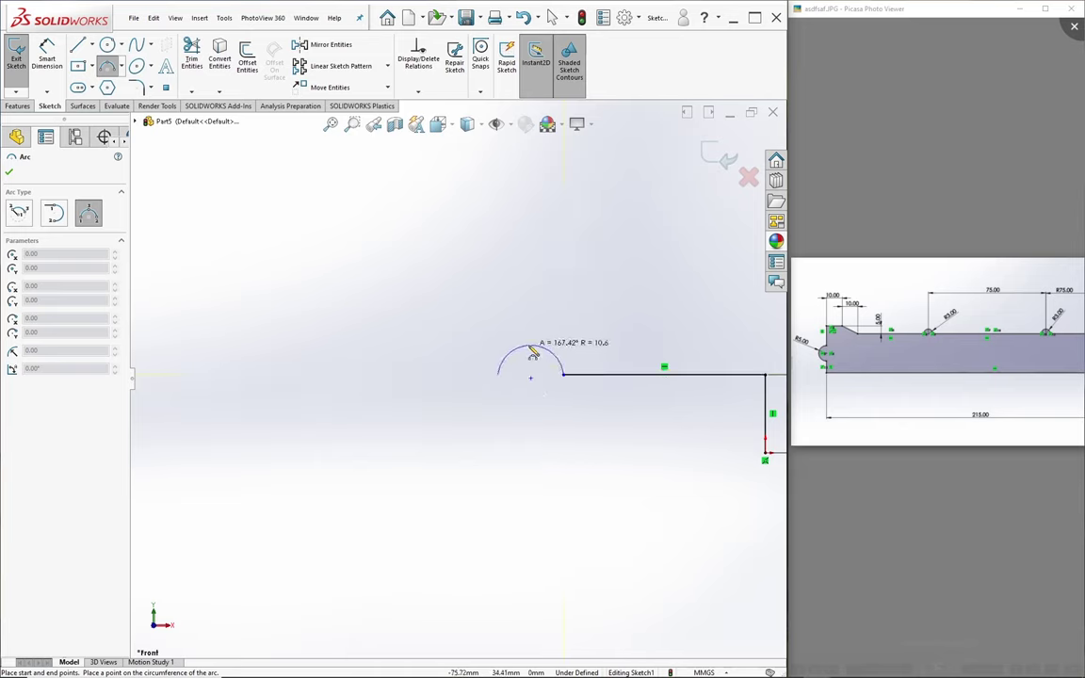
{"action": "left_click", "coordinate": [531, 347]}
{"action": "key", "text": "Escape"}
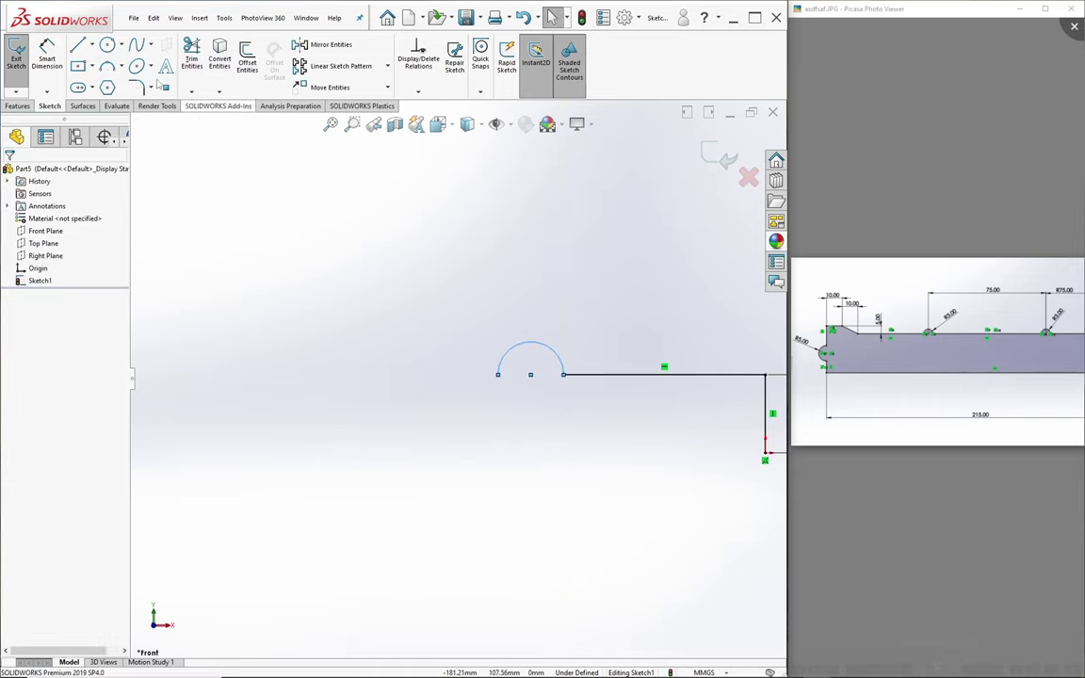
Continue the top edge further left and add the second semicircular groove arc
{"action": "left_click", "coordinate": [81, 47]}
{"action": "left_click", "coordinate": [498, 374]}
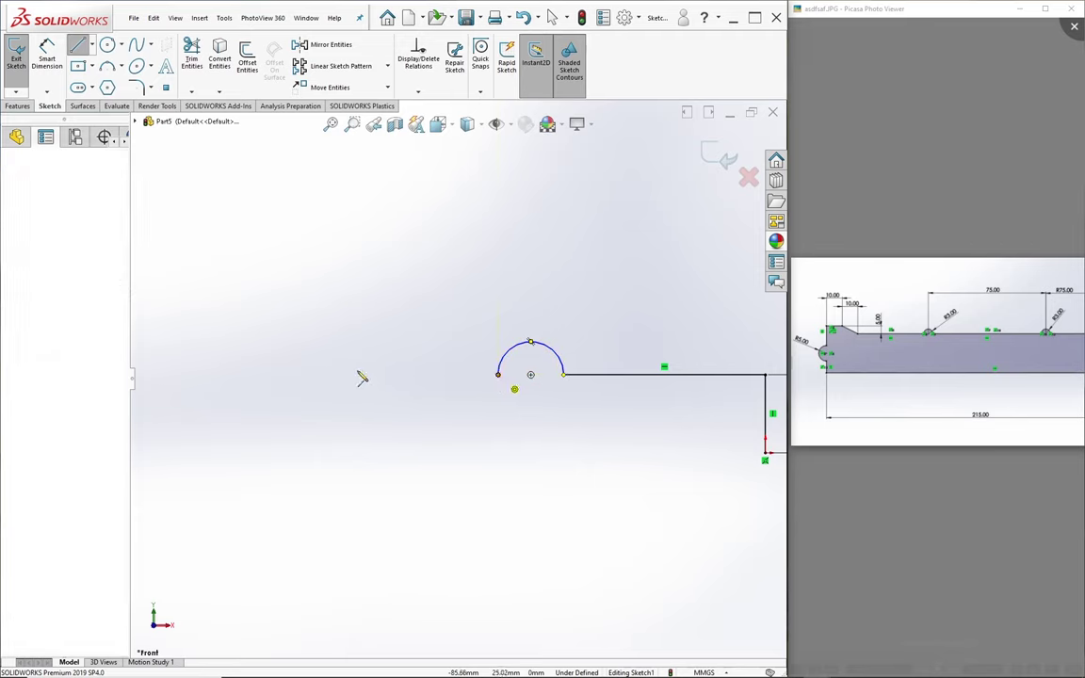
{"action": "left_click", "coordinate": [311, 375]}
{"action": "key", "text": "Escape"}
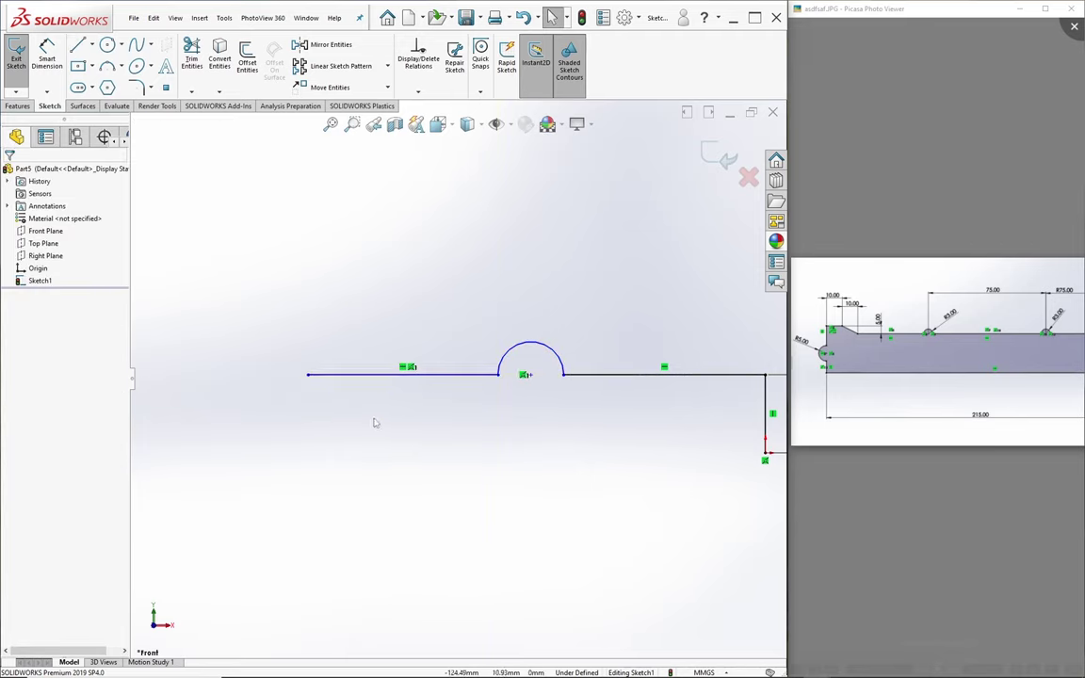
{"action": "scroll", "coordinate": [375, 420], "scroll_direction": "up", "scroll_amount": 3}
{"action": "scroll", "coordinate": [292, 383], "scroll_direction": "down", "scroll_amount": 2}
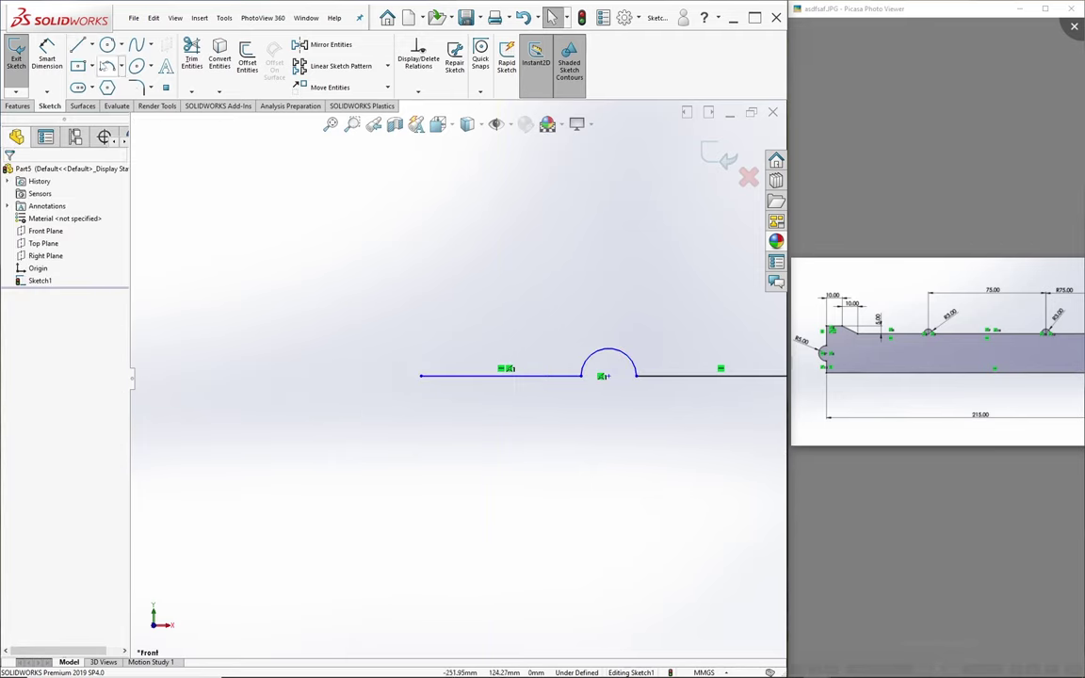
{"action": "left_click", "coordinate": [106, 66]}
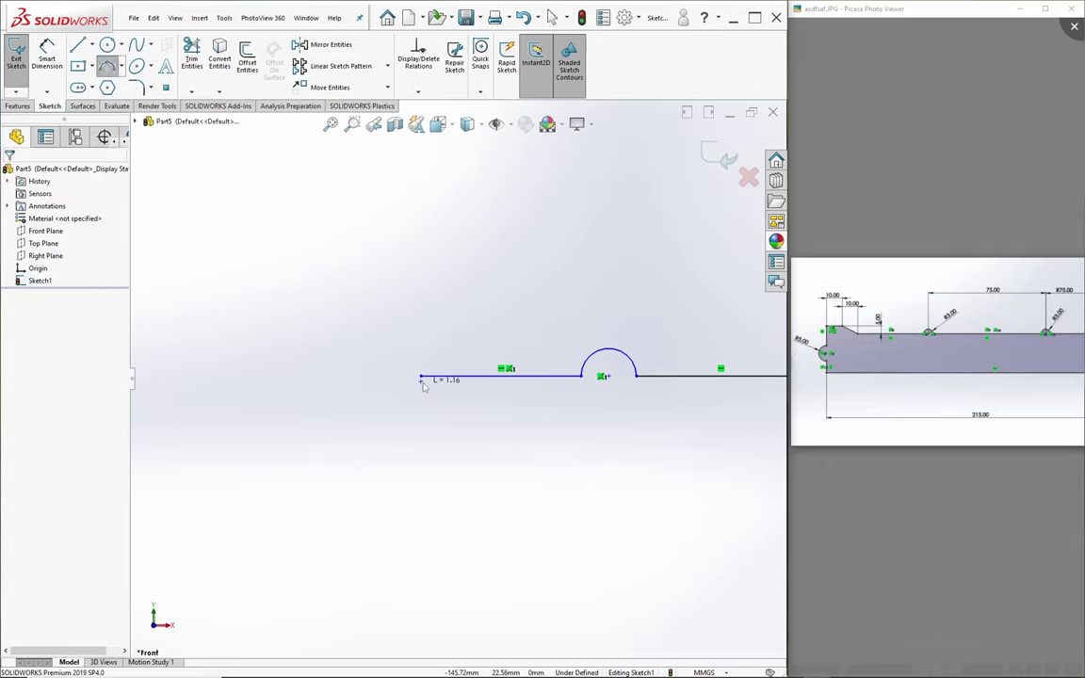
{"action": "key", "text": "Escape"}
{"action": "left_click", "coordinate": [106, 66]}
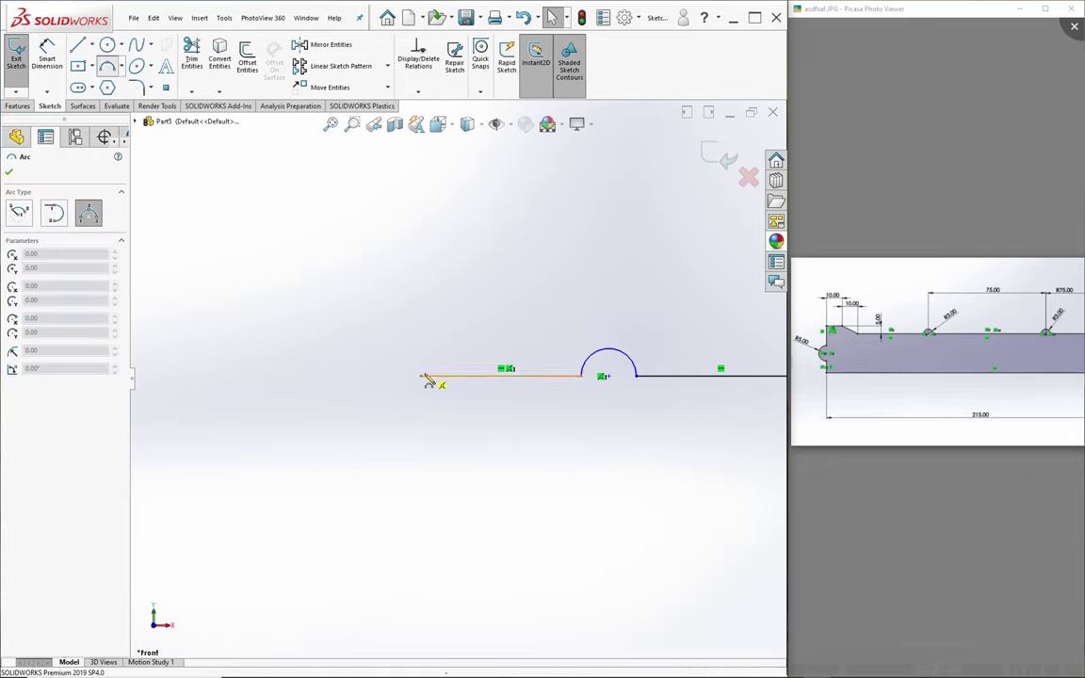
{"action": "left_click", "coordinate": [421, 375]}
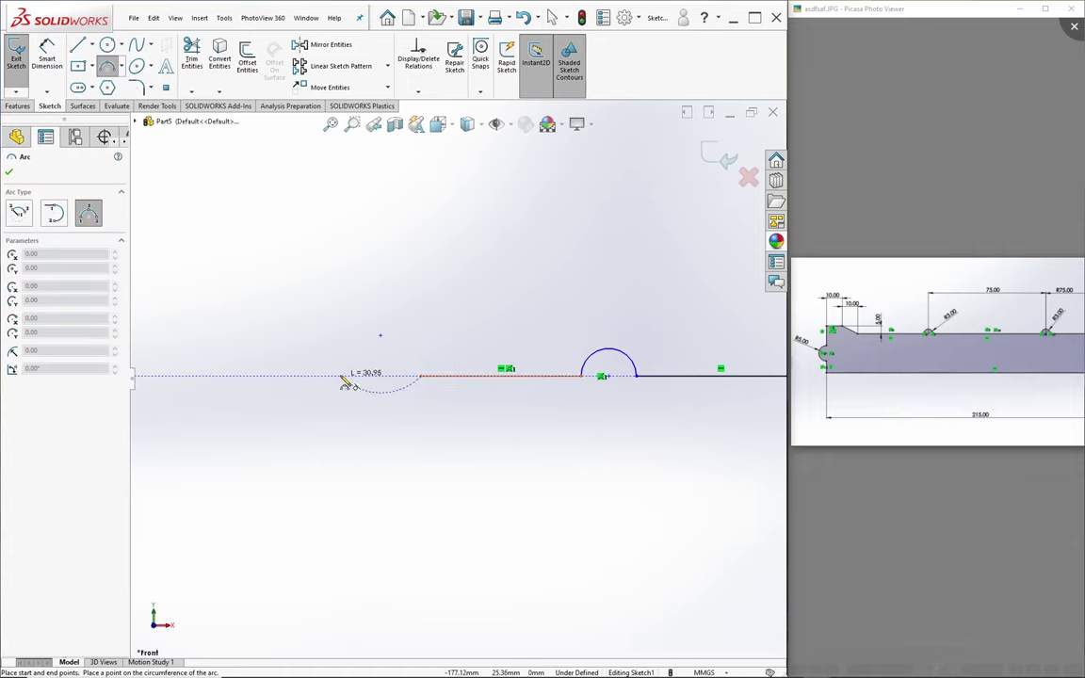
{"action": "left_click", "coordinate": [387, 347]}
{"action": "key", "text": "Escape"}
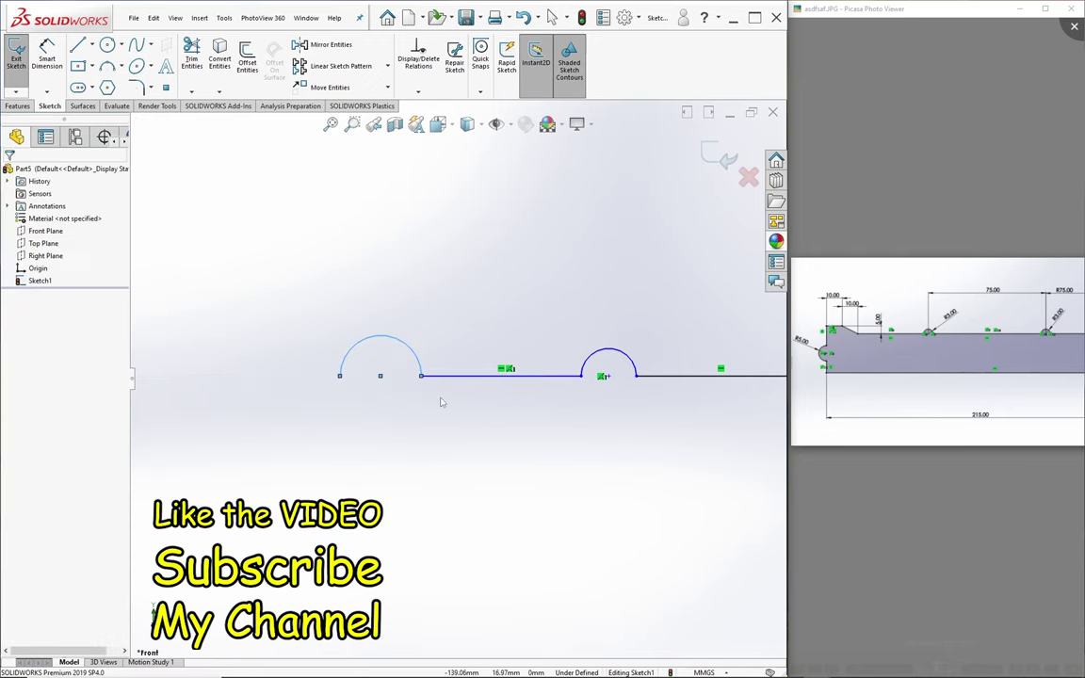
{"action": "scroll", "coordinate": [428, 404], "scroll_direction": "up", "scroll_amount": 2}
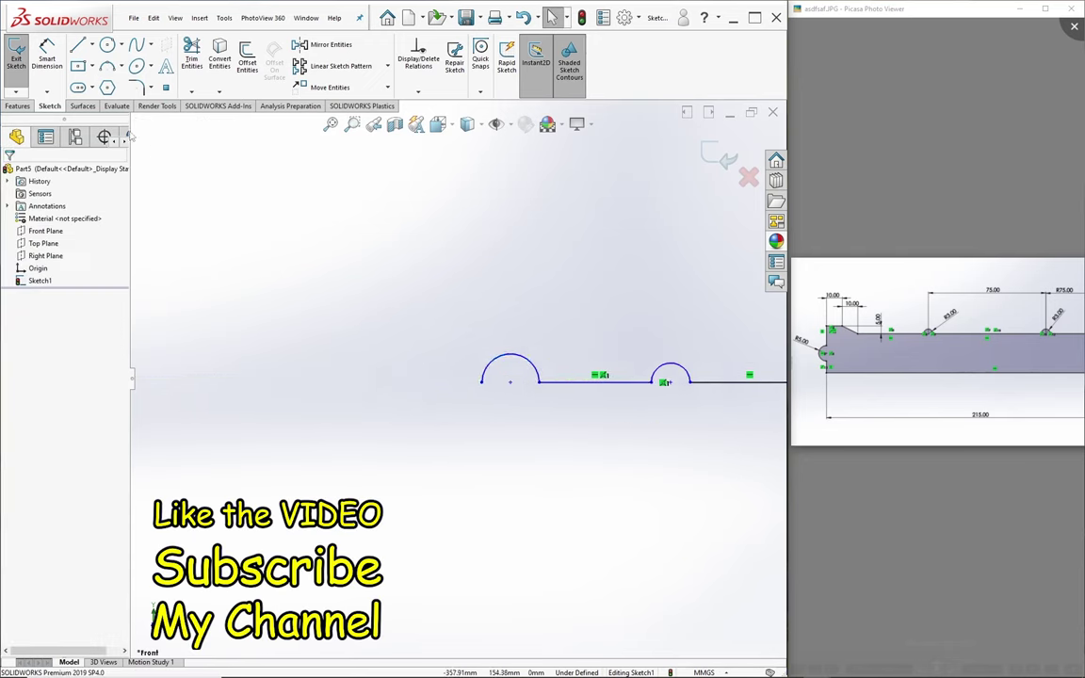
Sketch a flat segment, an angled chamfer, a short top flat and the vertical left end
{"action": "left_click", "coordinate": [79, 65]}
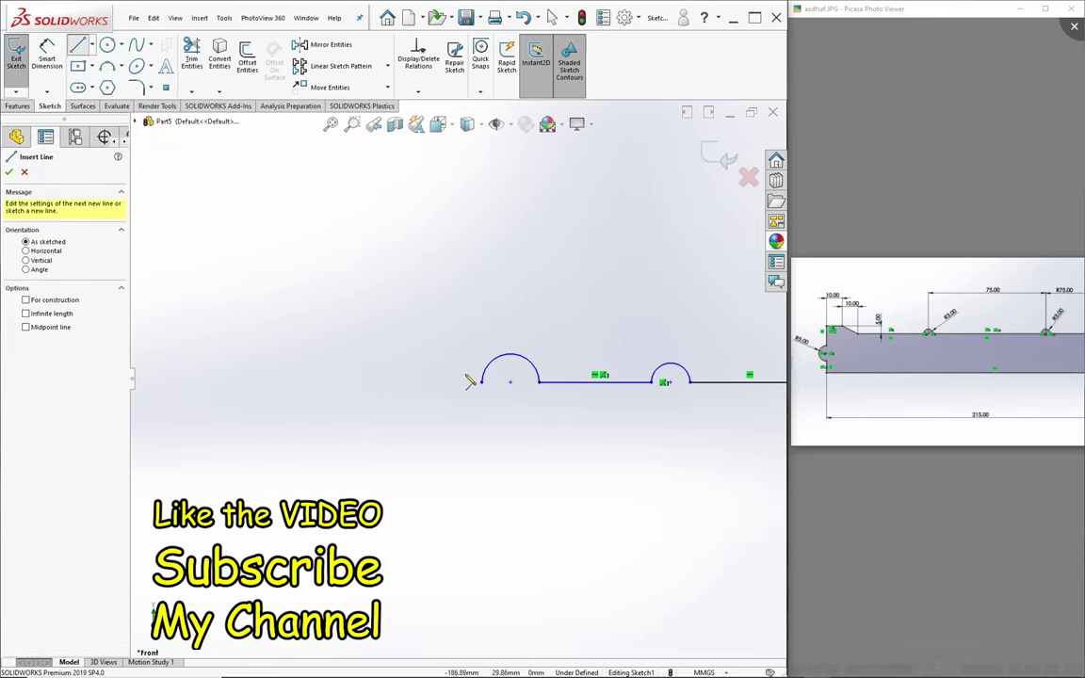
{"action": "left_click", "coordinate": [481, 381]}
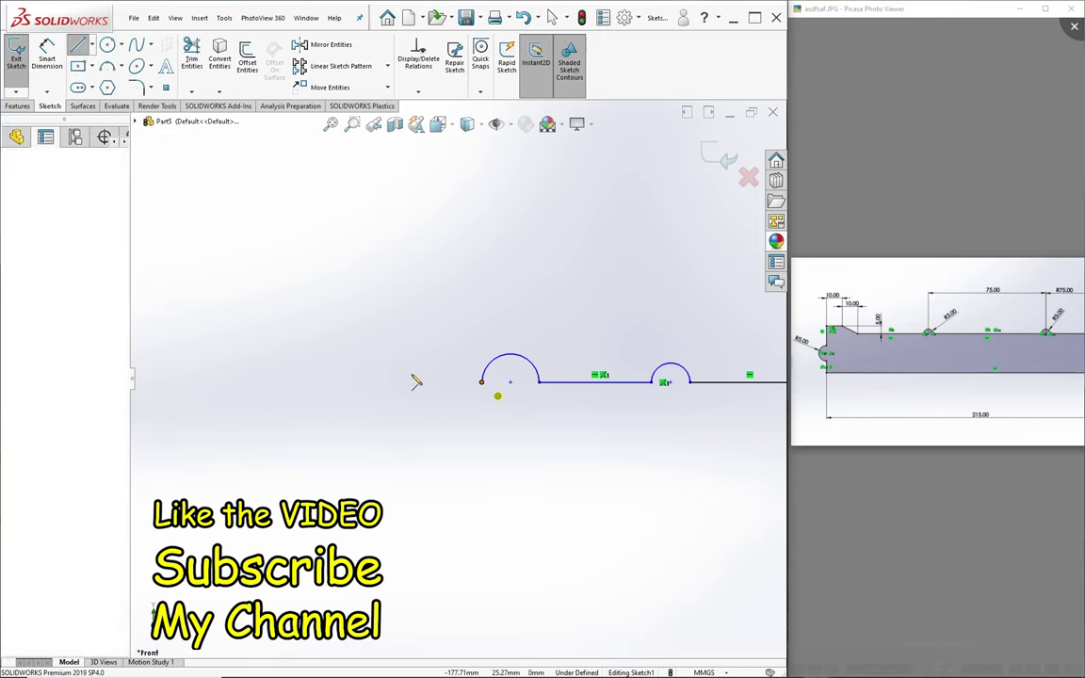
{"action": "left_click", "coordinate": [283, 381]}
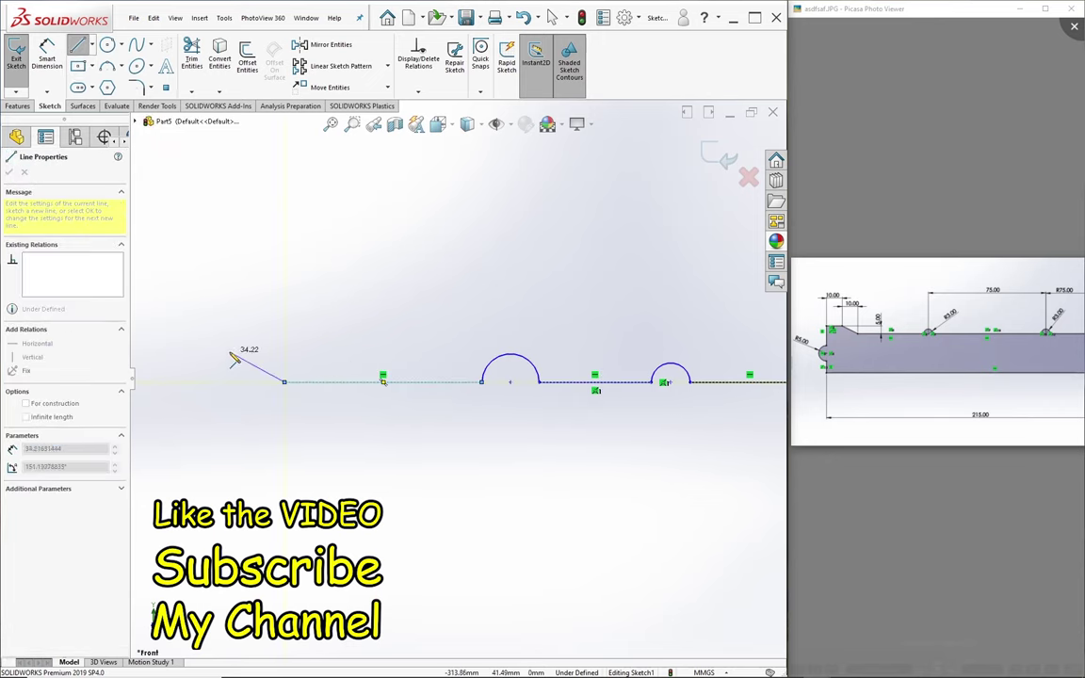
{"action": "left_click", "coordinate": [229, 351]}
{"action": "left_click", "coordinate": [163, 351]}
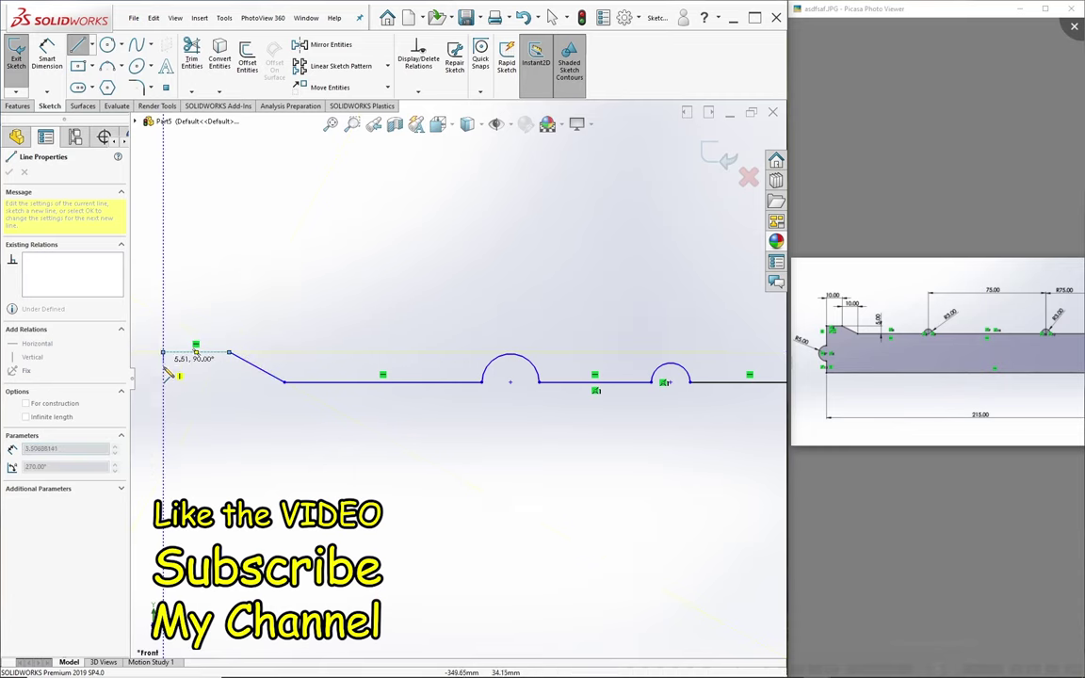
{"action": "left_click", "coordinate": [163, 446]}
{"action": "key", "text": "Escape"}
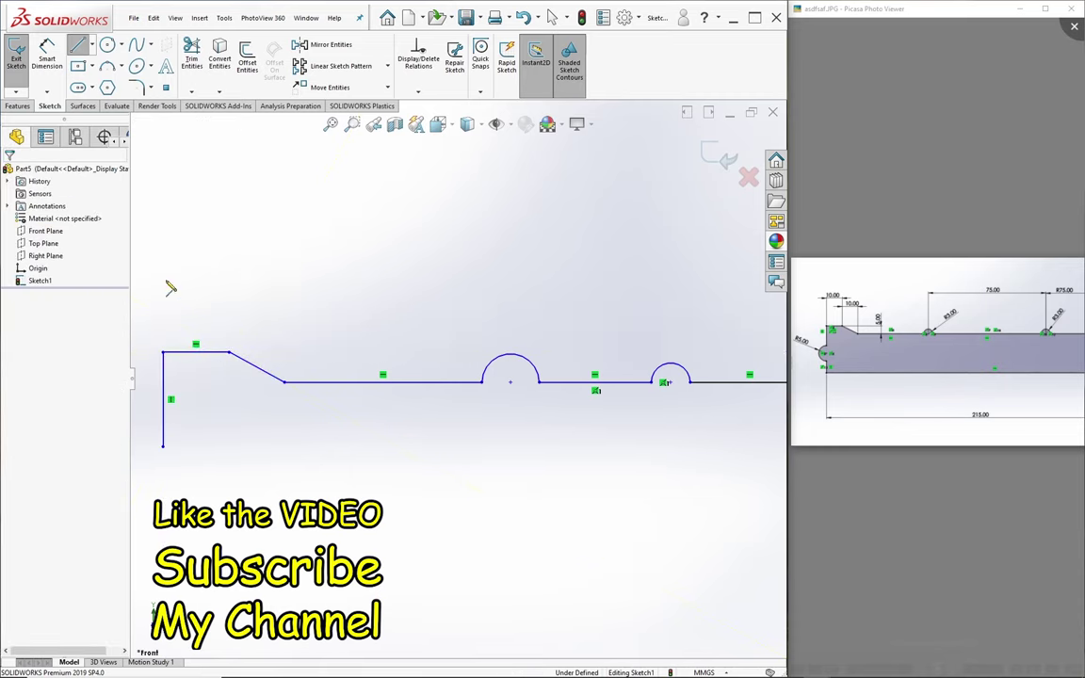
{"action": "scroll", "coordinate": [530, 386], "scroll_direction": "up", "scroll_amount": 3}
Make the two groove arcs equal in size
{"action": "scroll", "coordinate": [555, 374], "scroll_direction": "down", "scroll_amount": 2}
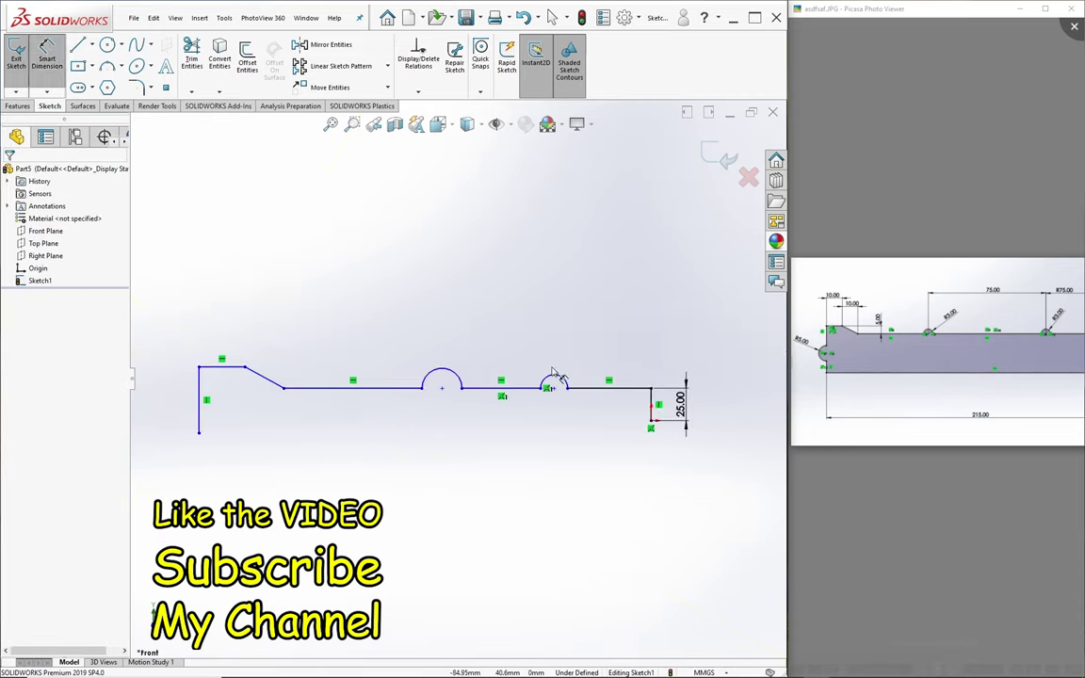
{"action": "left_click", "coordinate": [556, 375]}
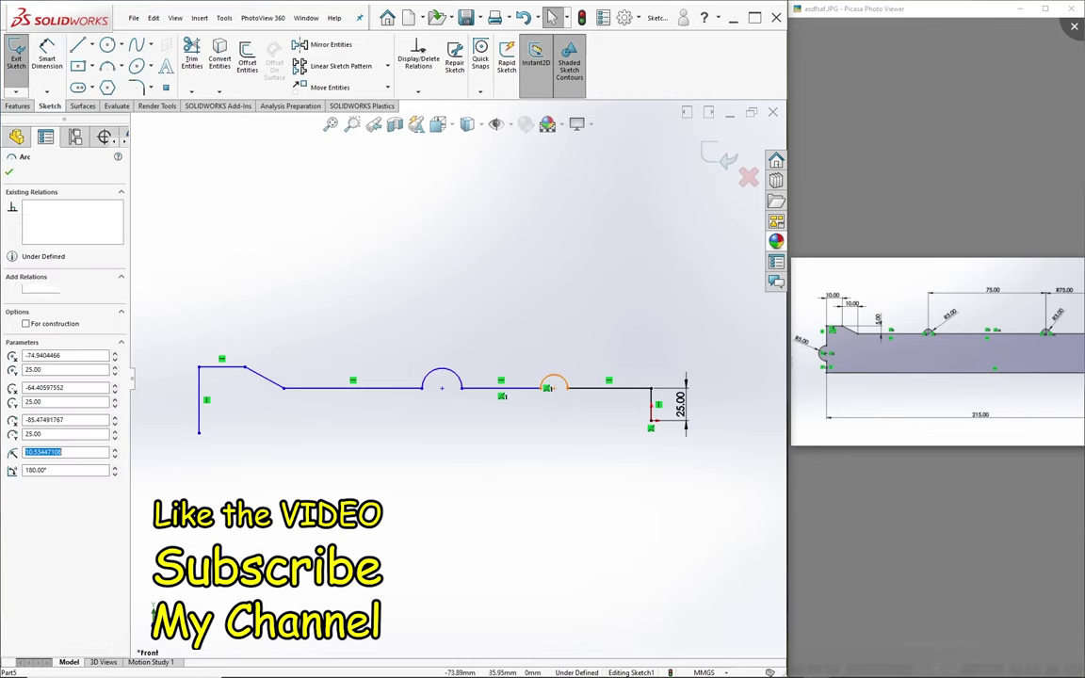
{"action": "left_click", "coordinate": [442, 371], "text": "ctrl"}
{"action": "left_click", "coordinate": [30, 395]}
{"action": "key", "text": "Escape"}
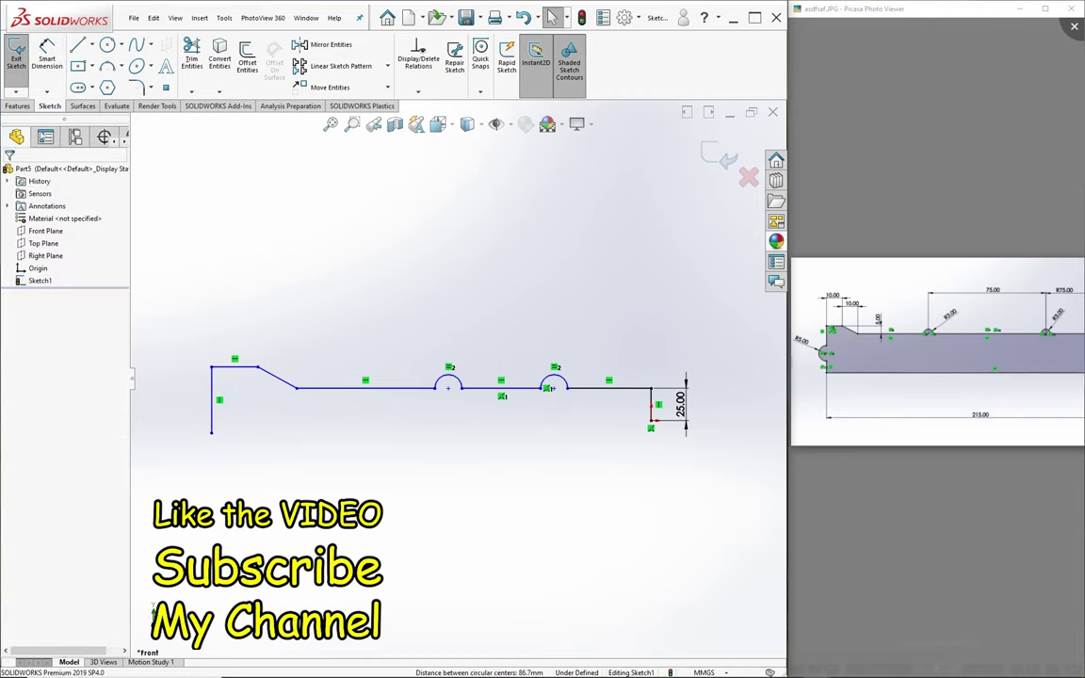
Dimension the groove centres 75 apart and the right groove 75 from the right end
{"action": "left_click", "coordinate": [46, 59]}
{"action": "left_click", "coordinate": [448, 388]}
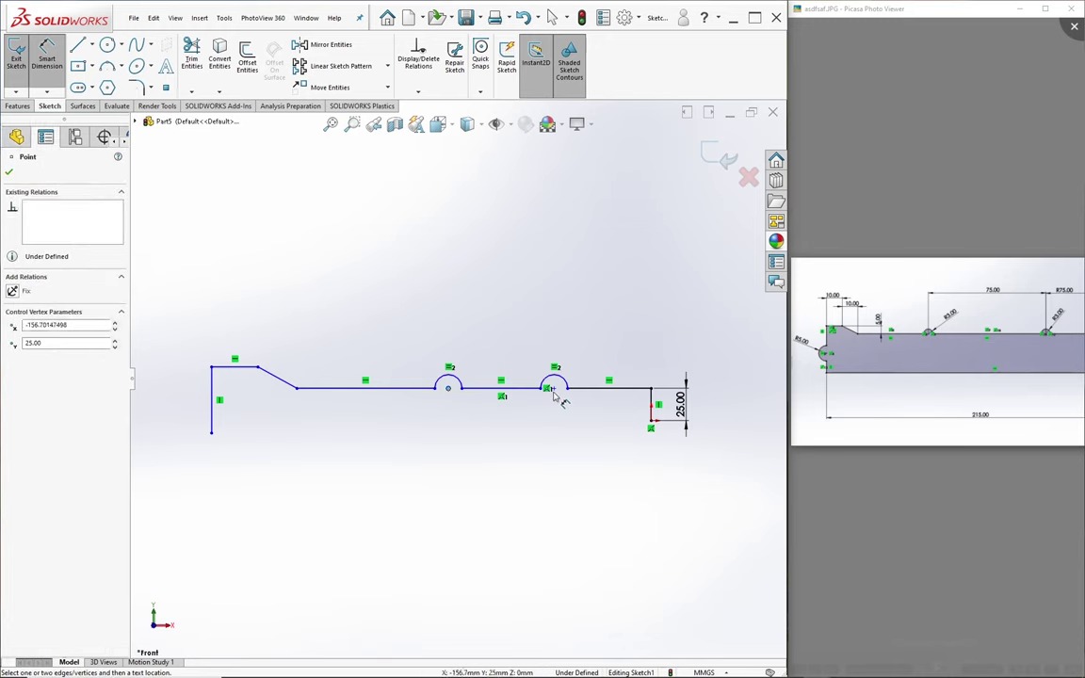
{"action": "left_click", "coordinate": [553, 388]}
{"action": "left_click", "coordinate": [590, 439]}
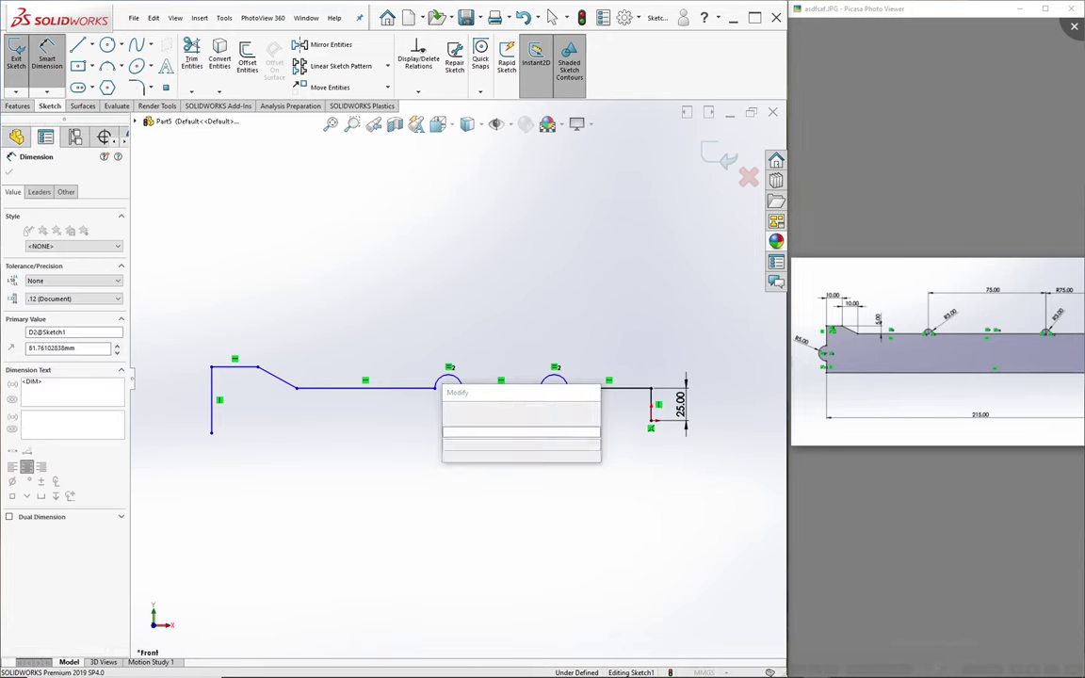
{"action": "type", "text": "75"}
{"action": "key", "text": "Return"}
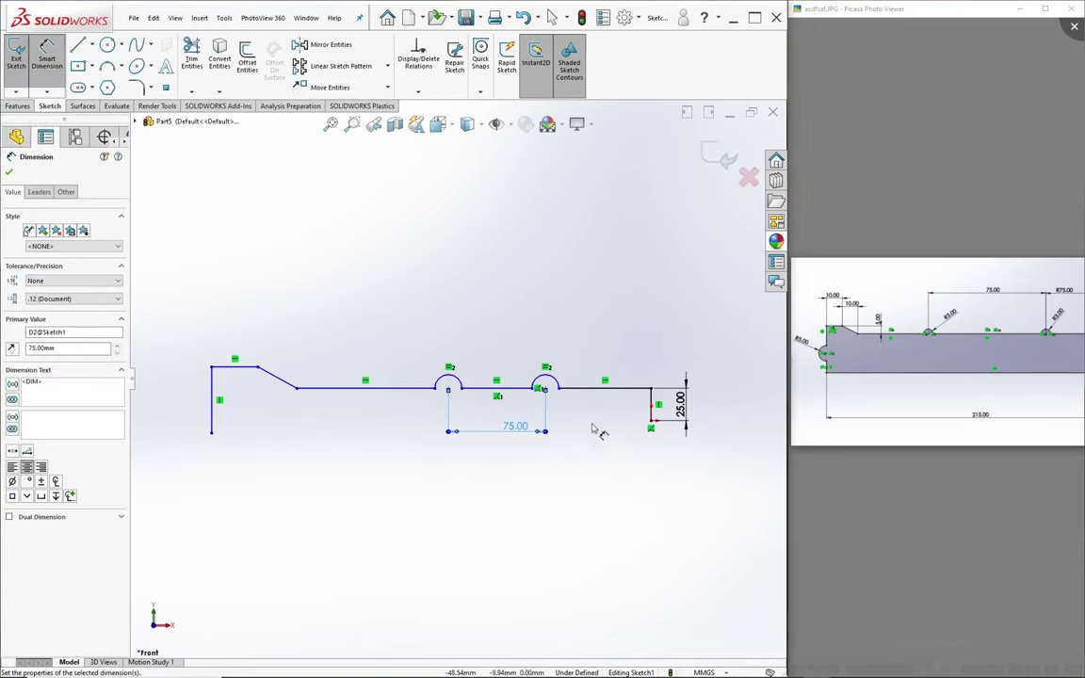
{"action": "left_click", "coordinate": [544, 388]}
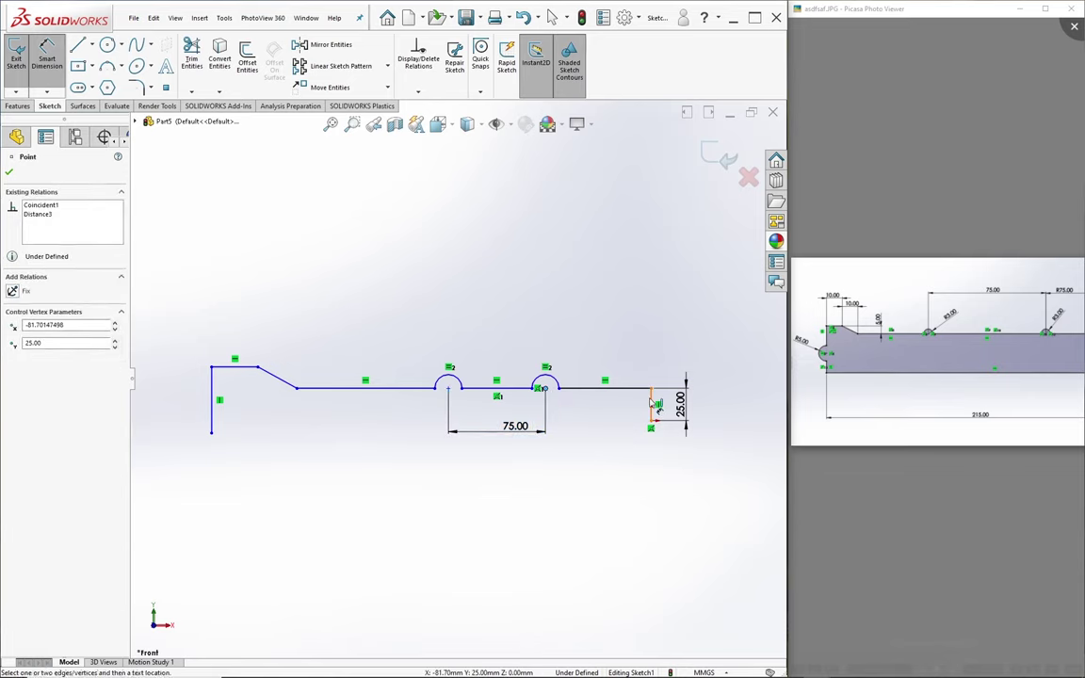
{"action": "left_click", "coordinate": [651, 388]}
{"action": "left_click", "coordinate": [617, 299]}
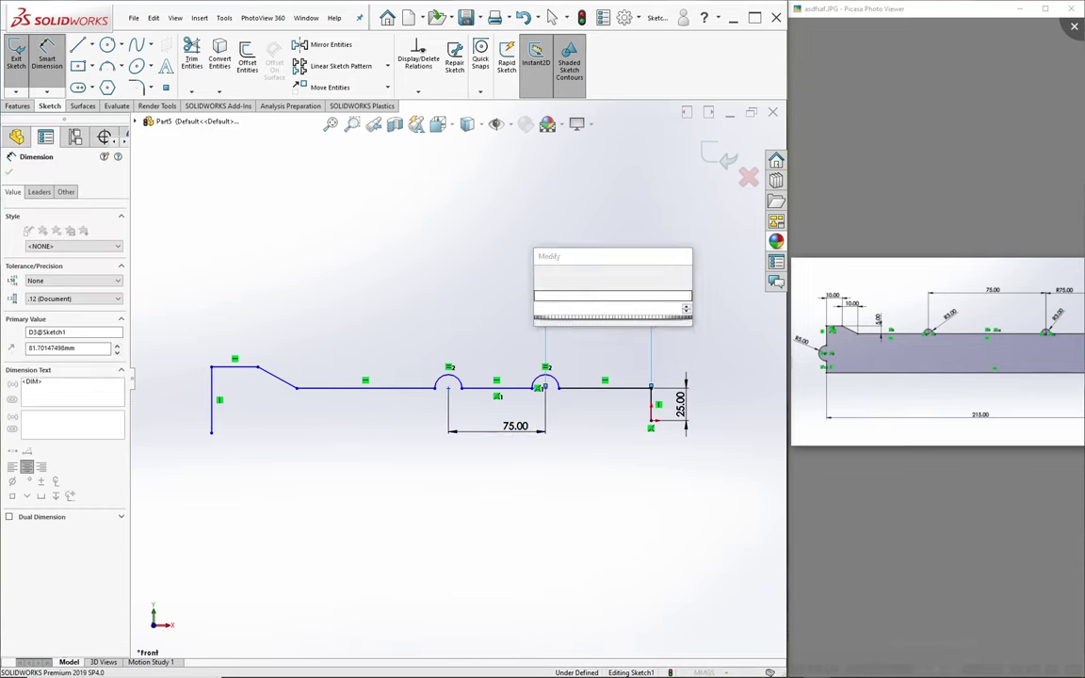
{"action": "type", "text": "75"}
{"action": "key", "text": "Return"}
{"action": "left_click_drag", "start_coordinate": [523, 425], "coordinate": [523, 308]}
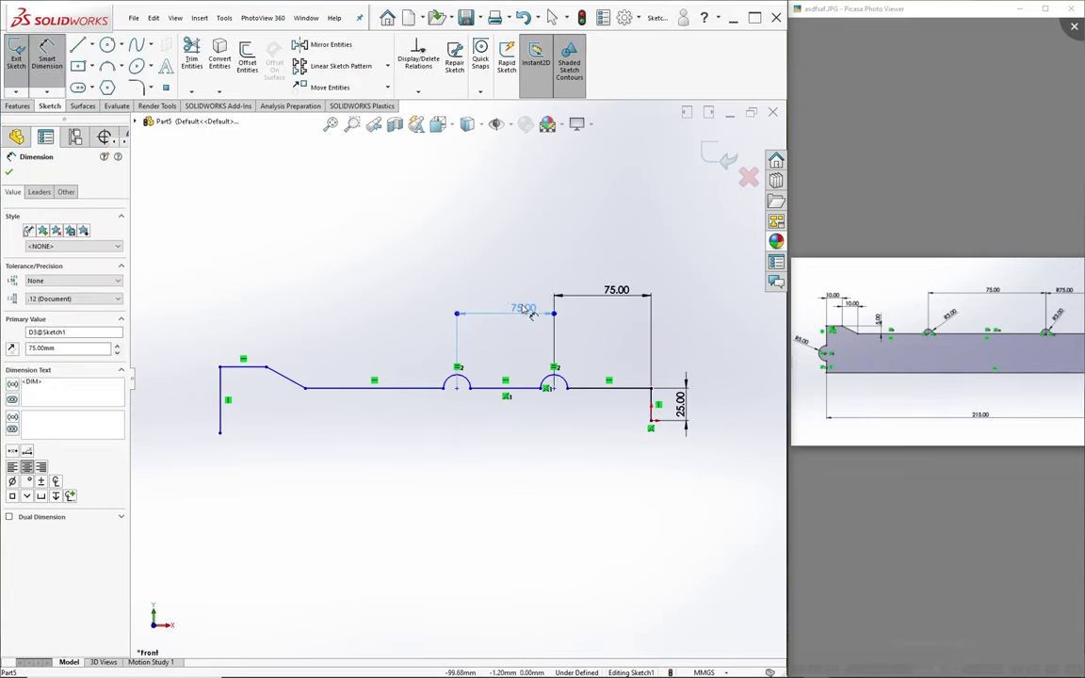
Set the groove arc radius to 3
{"action": "left_click", "coordinate": [567, 378]}
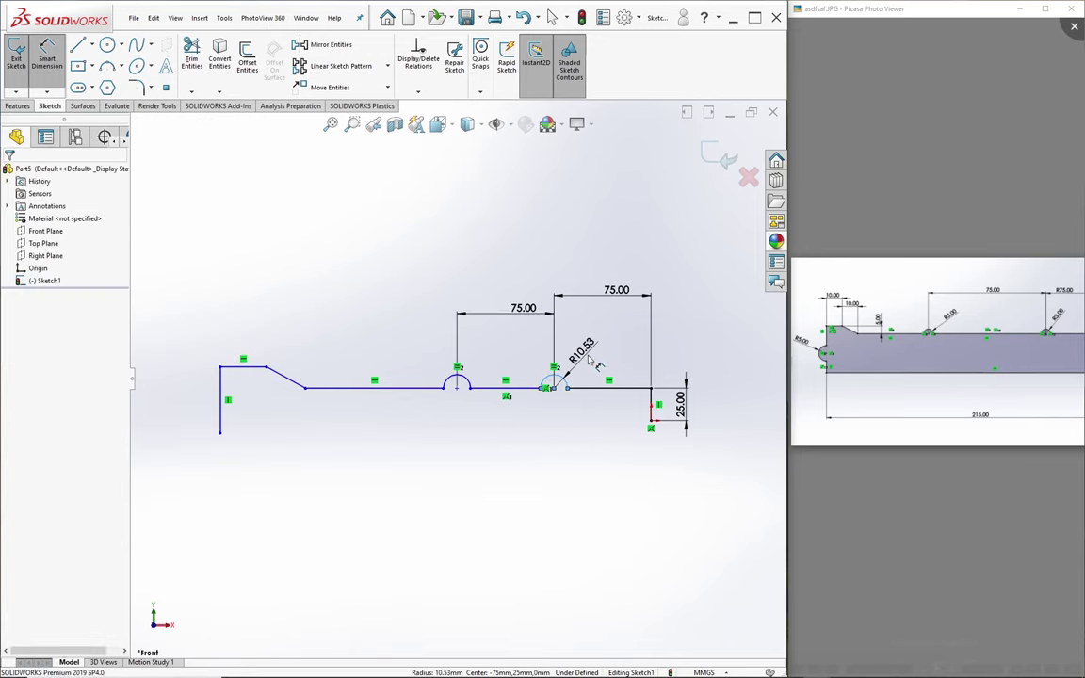
{"action": "left_click", "coordinate": [582, 351]}
{"action": "type", "text": "3"}
{"action": "key", "text": "Return"}
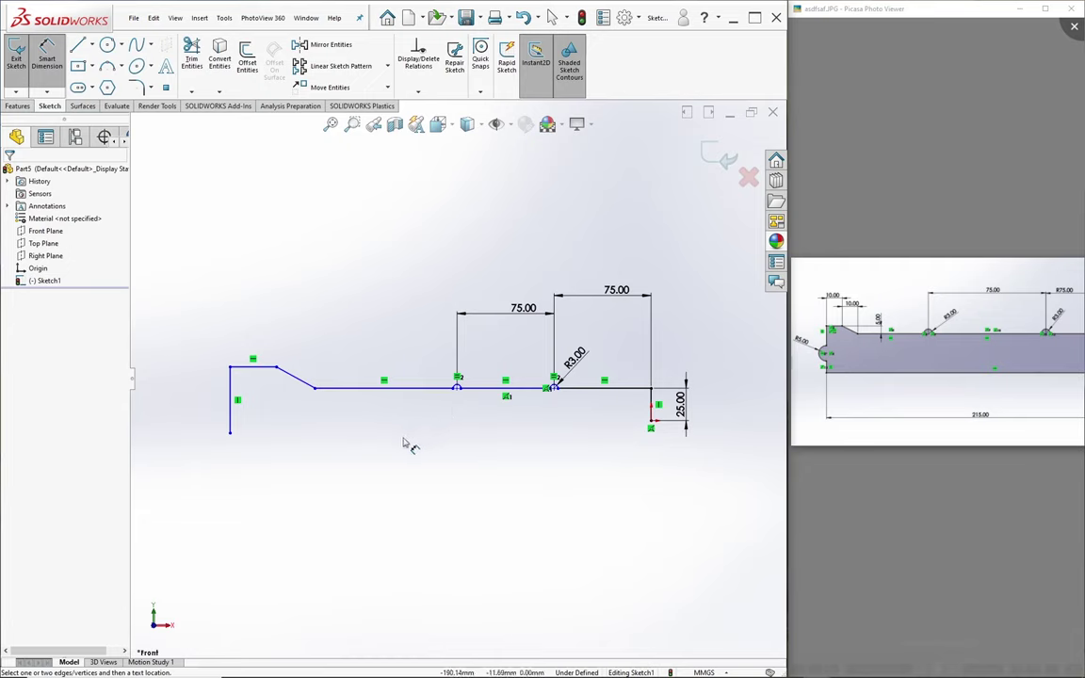
Shorten the left vertical edge and dimension the chamfer 10 wide and 5 high
{"action": "key", "text": "Escape"}
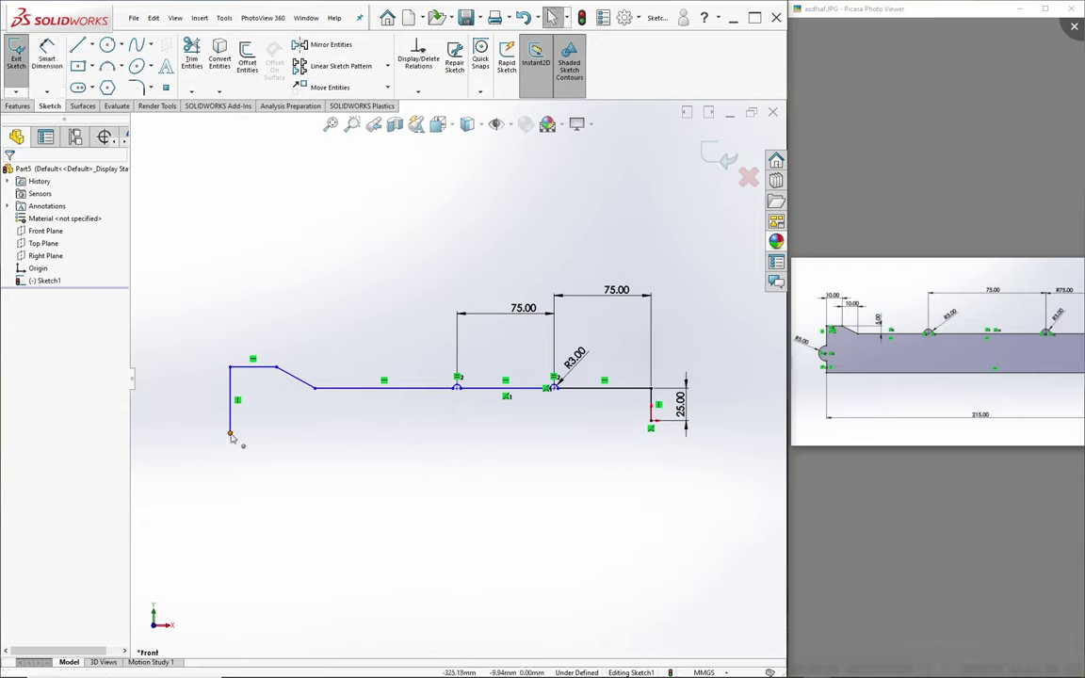
{"action": "left_click_drag", "start_coordinate": [229, 432], "coordinate": [235, 395]}
{"action": "key", "text": "Escape"}
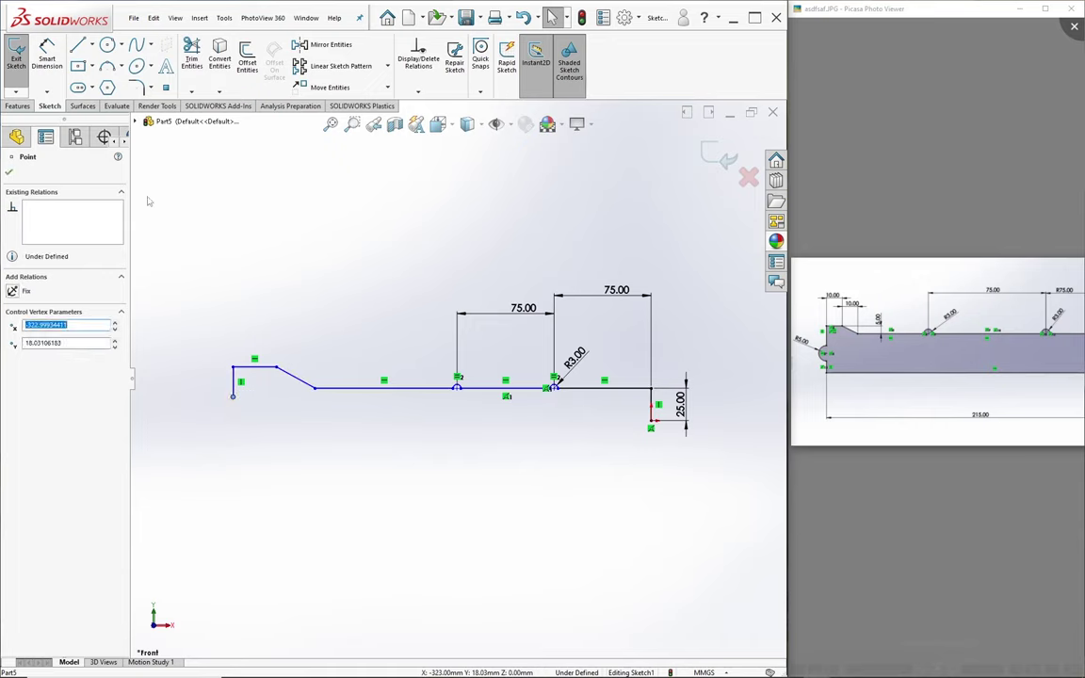
{"action": "right_click_drag", "start_coordinate": [323, 377], "coordinate": [323, 339]}
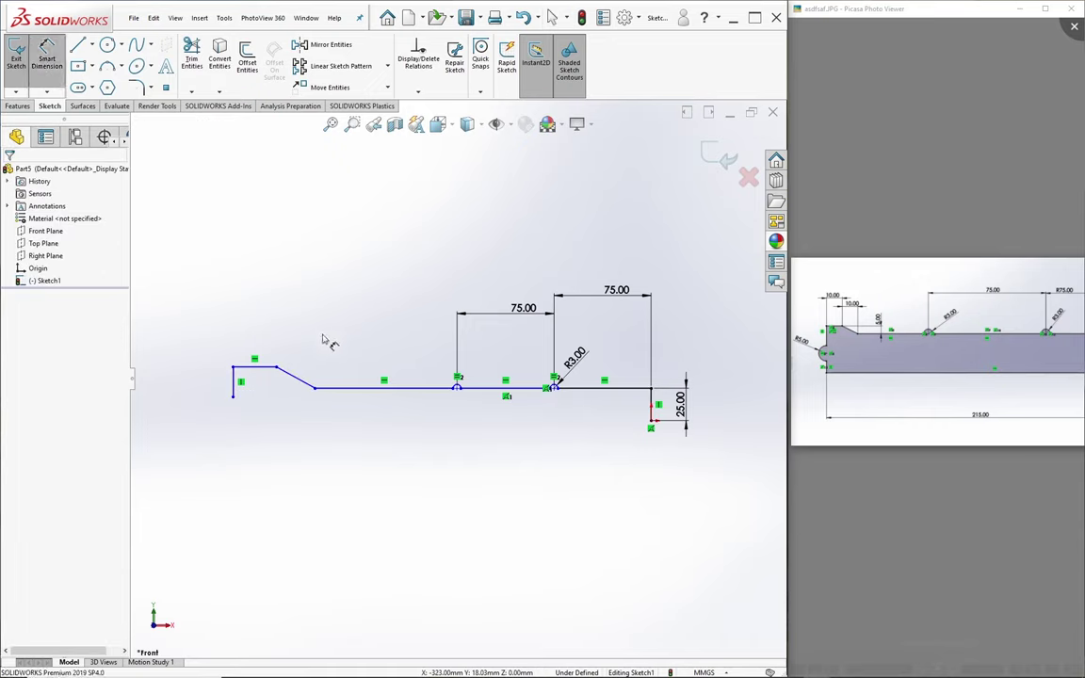
{"action": "left_click", "coordinate": [300, 377]}
{"action": "left_click", "coordinate": [295, 303]}
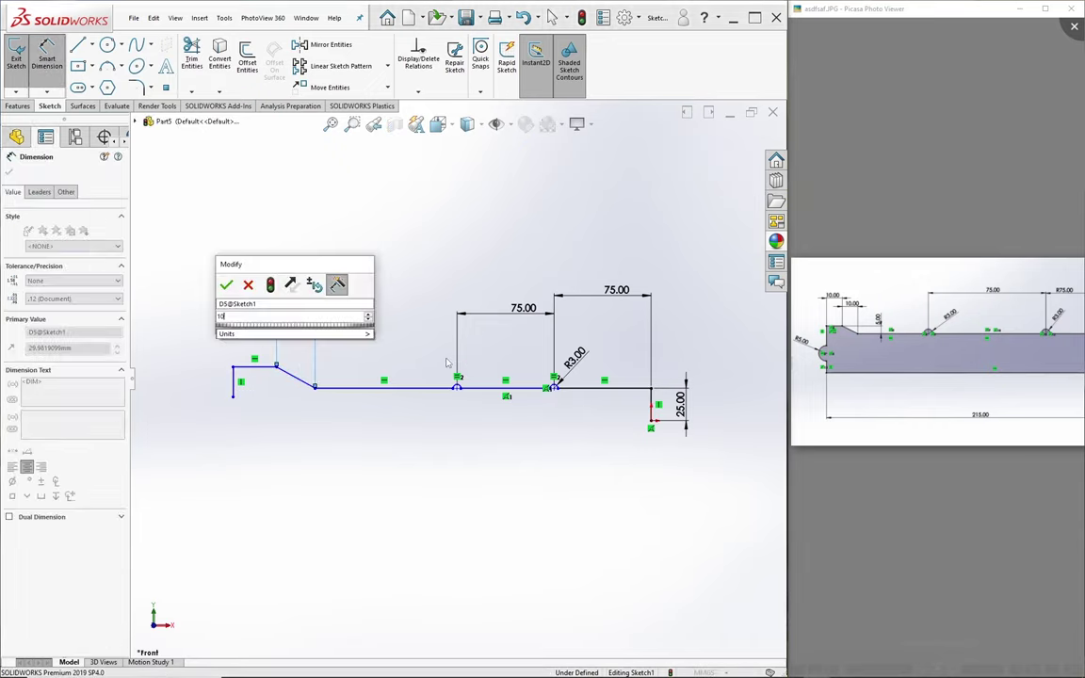
{"action": "type", "text": "10"}
{"action": "key", "text": "Return"}
{"action": "left_click", "coordinate": [280, 375]}
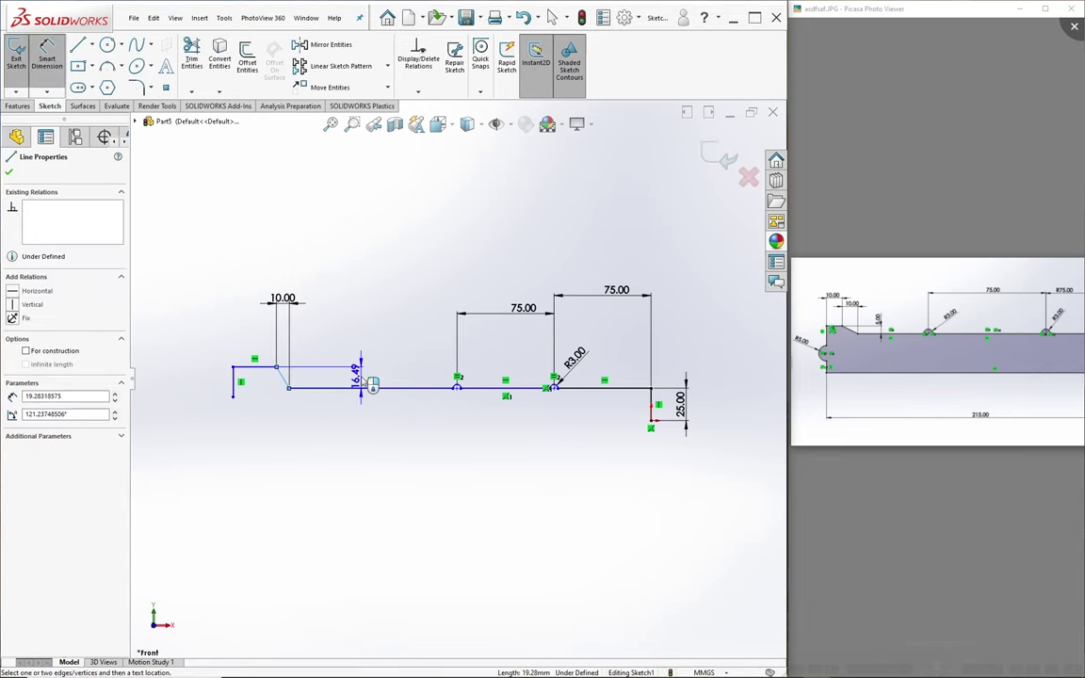
{"action": "left_click", "coordinate": [369, 393]}
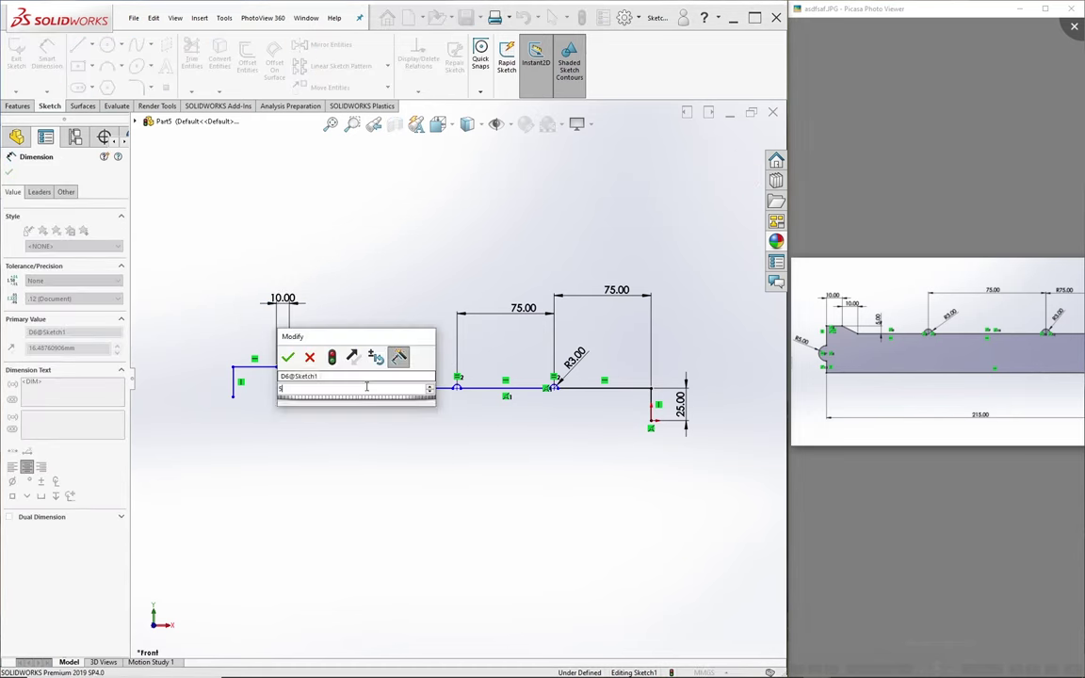
{"action": "type", "text": "5"}
{"action": "key", "text": "Return"}
Delete the conflicting 16.49 dimension and drag the chamfer corner leftward
{"action": "left_click", "coordinate": [612, 346]}
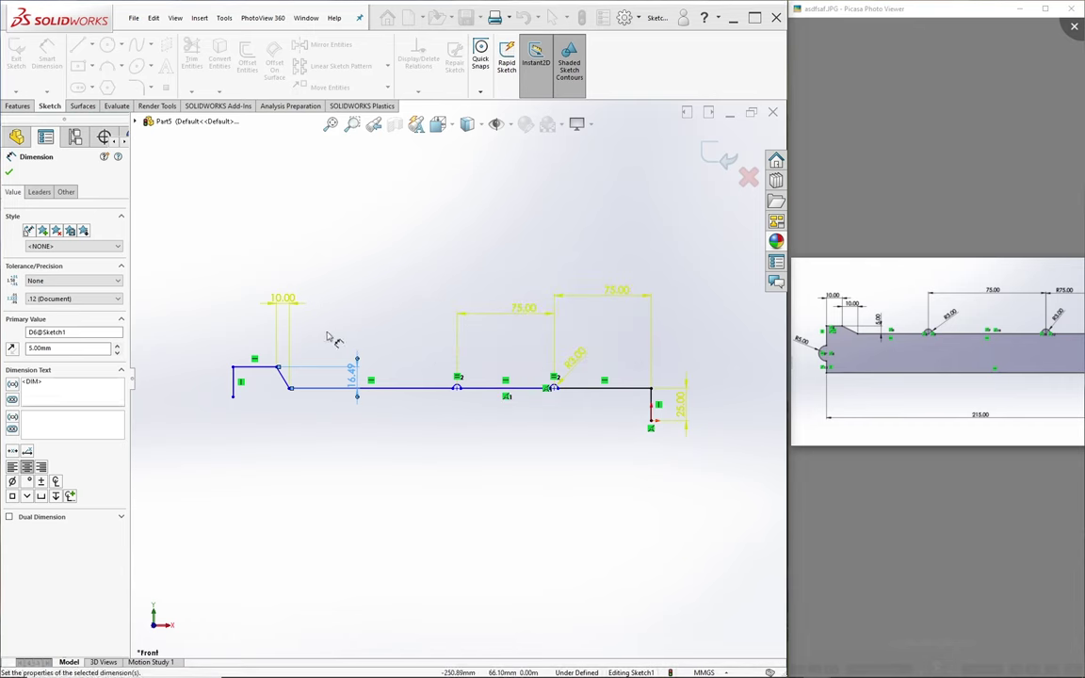
{"action": "key", "text": "Escape"}
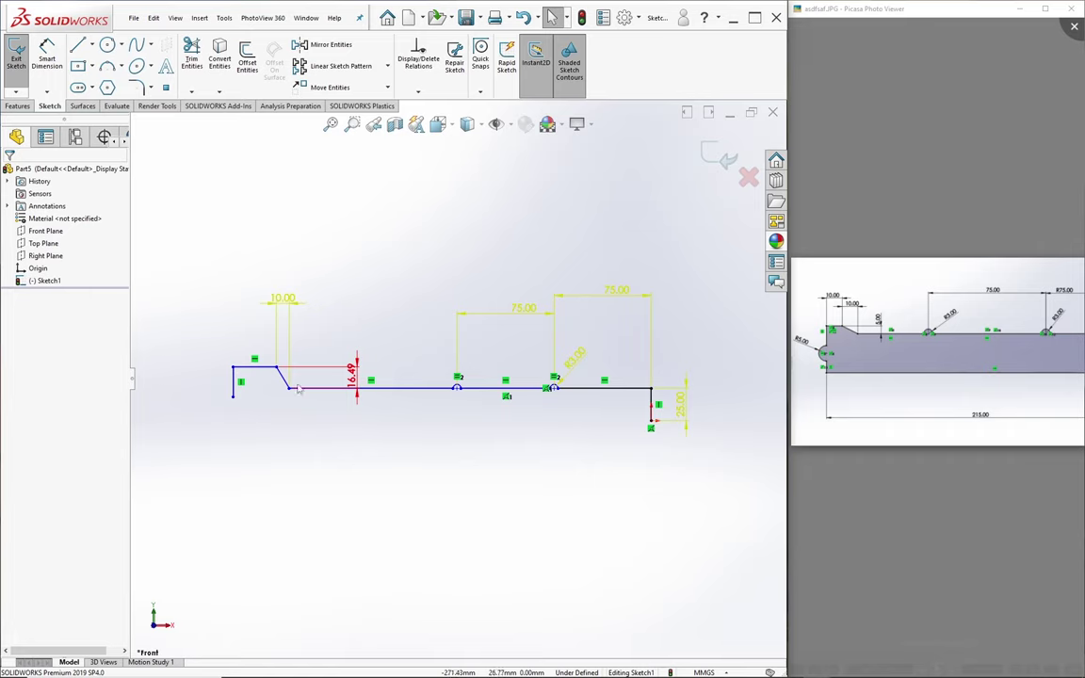
{"action": "left_click", "coordinate": [351, 377]}
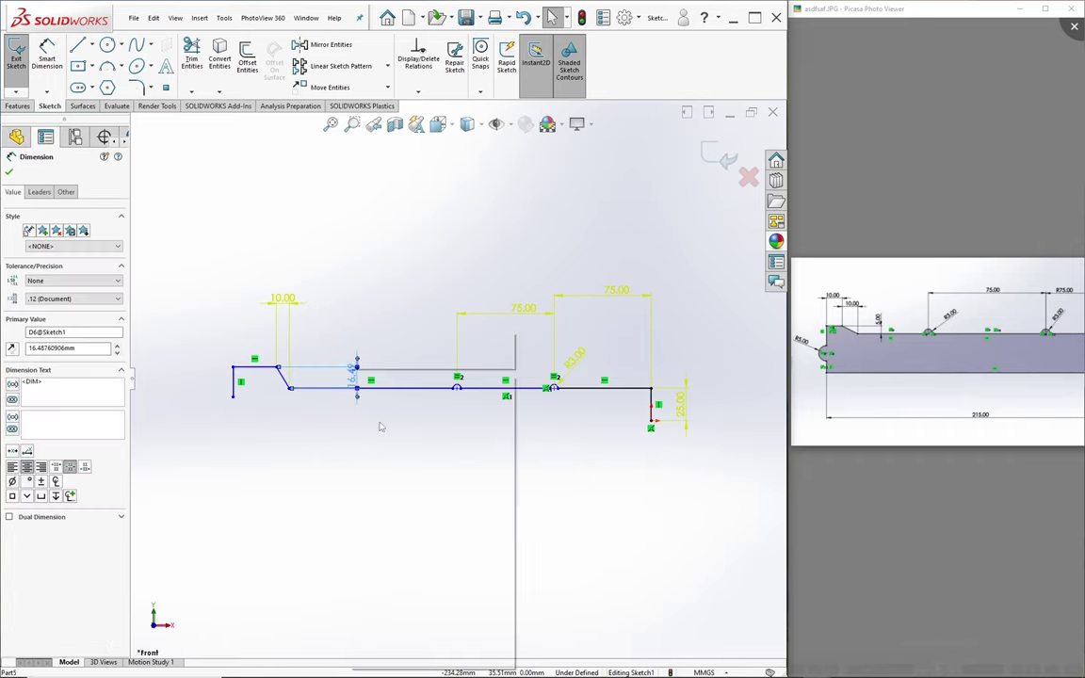
{"action": "right_click", "coordinate": [351, 377]}
{"action": "left_click", "coordinate": [377, 517]}
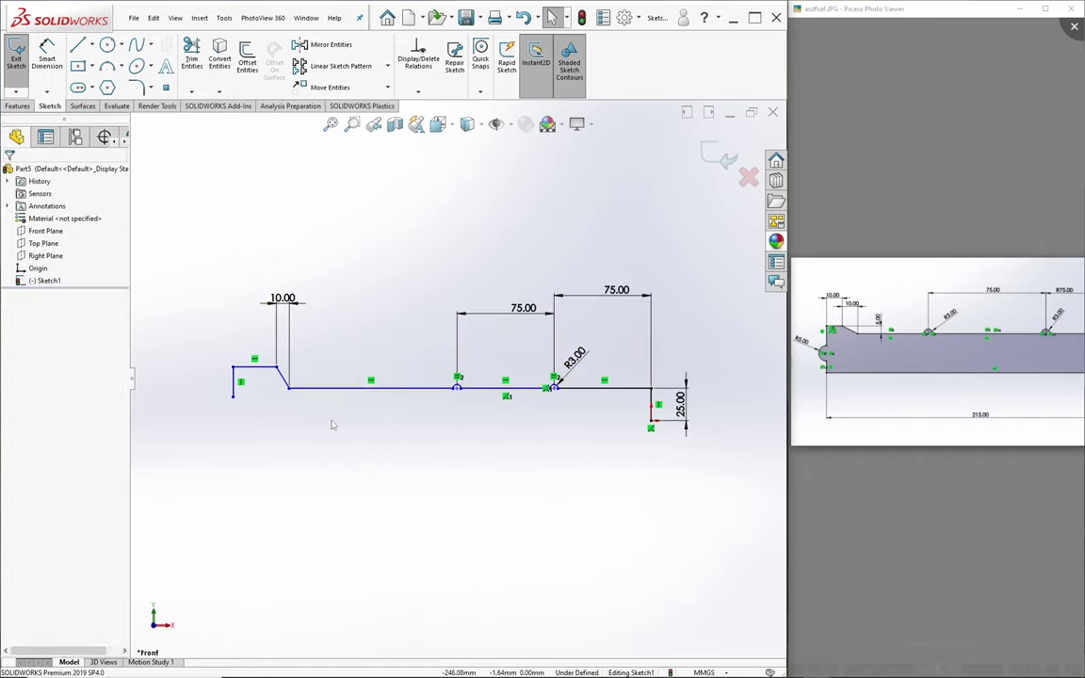
{"action": "left_click", "coordinate": [289, 386]}
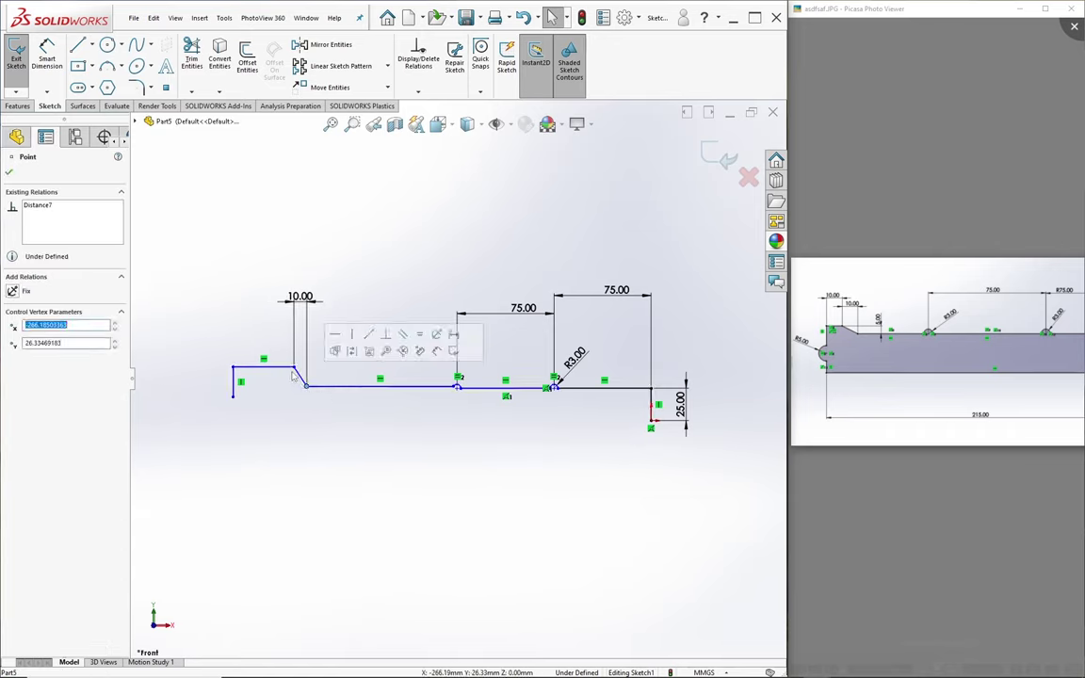
{"action": "left_click_drag", "start_coordinate": [280, 370], "coordinate": [271, 367]}
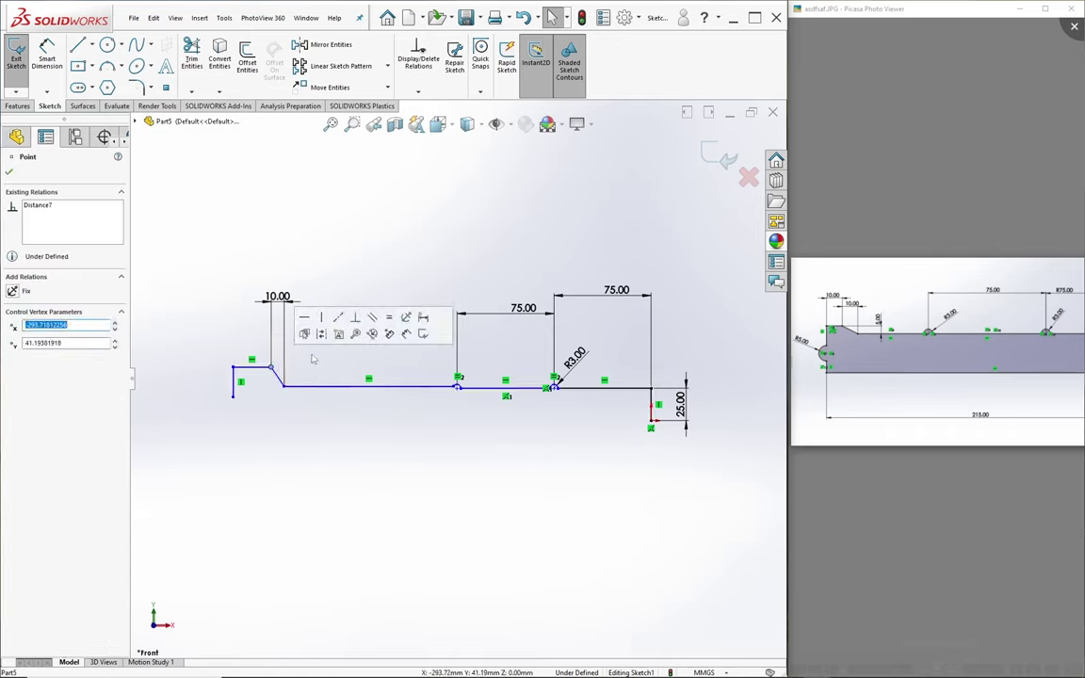
Add the 5 mm vertical step dimension beside the chamfer
{"action": "left_click", "coordinate": [256, 367]}
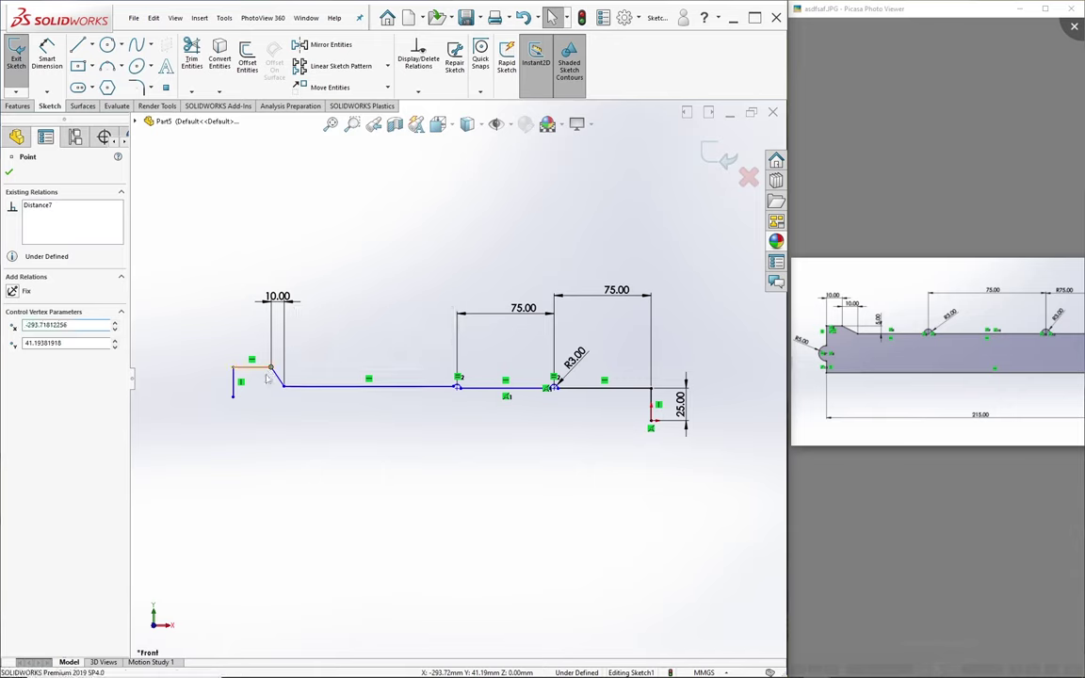
{"action": "key", "text": "Escape"}
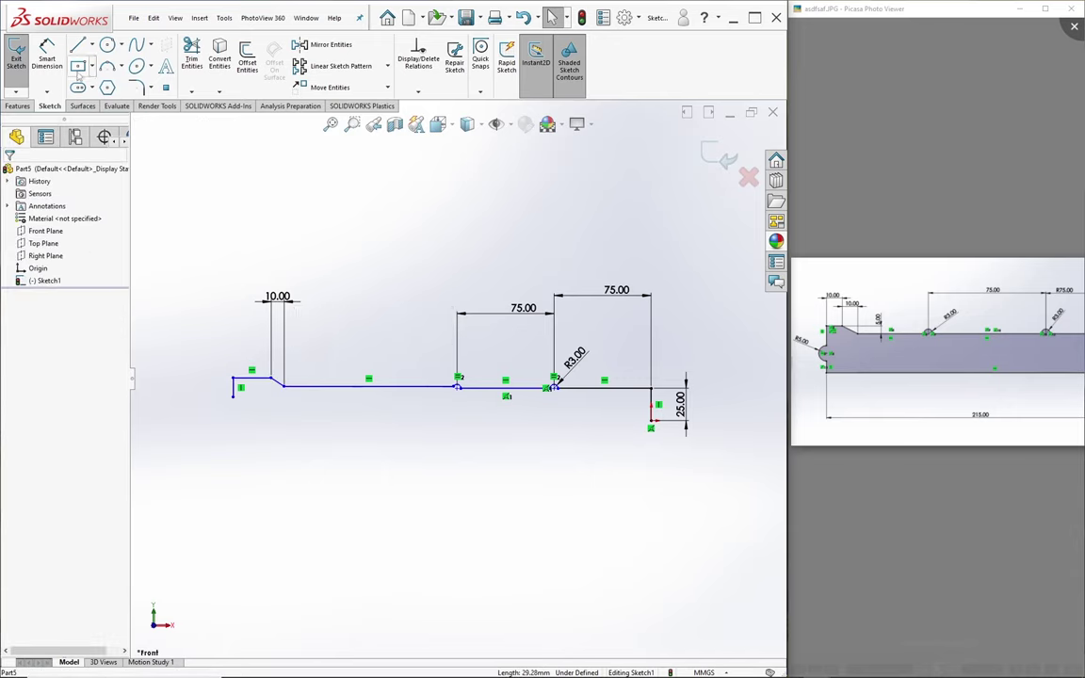
{"action": "left_click", "coordinate": [52, 61]}
{"action": "left_click", "coordinate": [325, 386]}
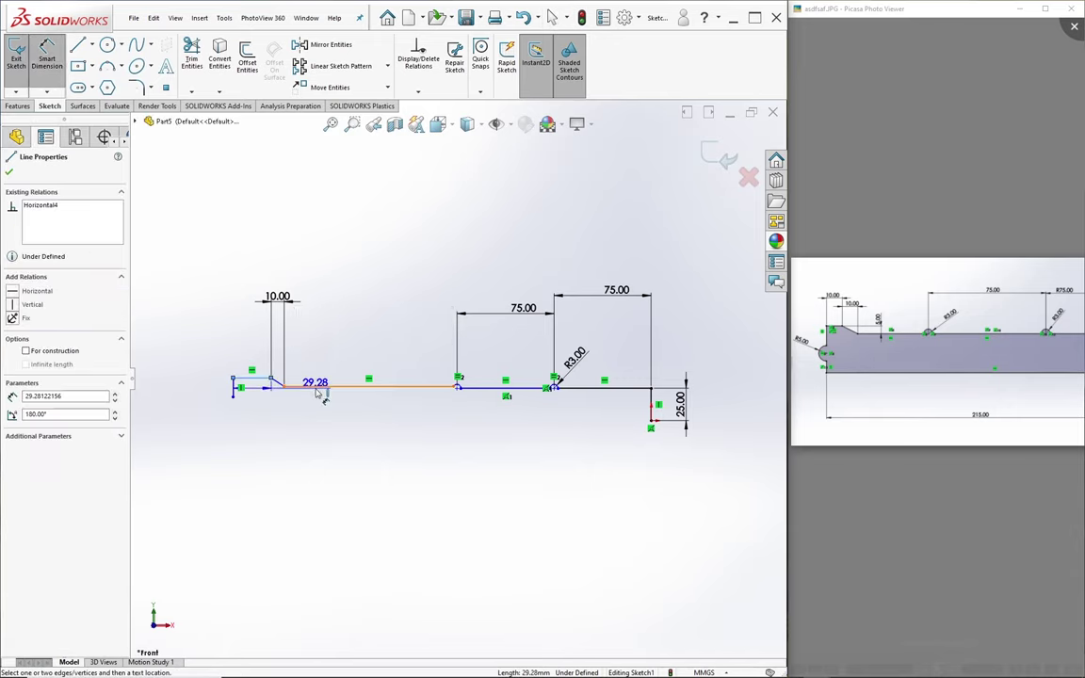
{"action": "left_click", "coordinate": [328, 384]}
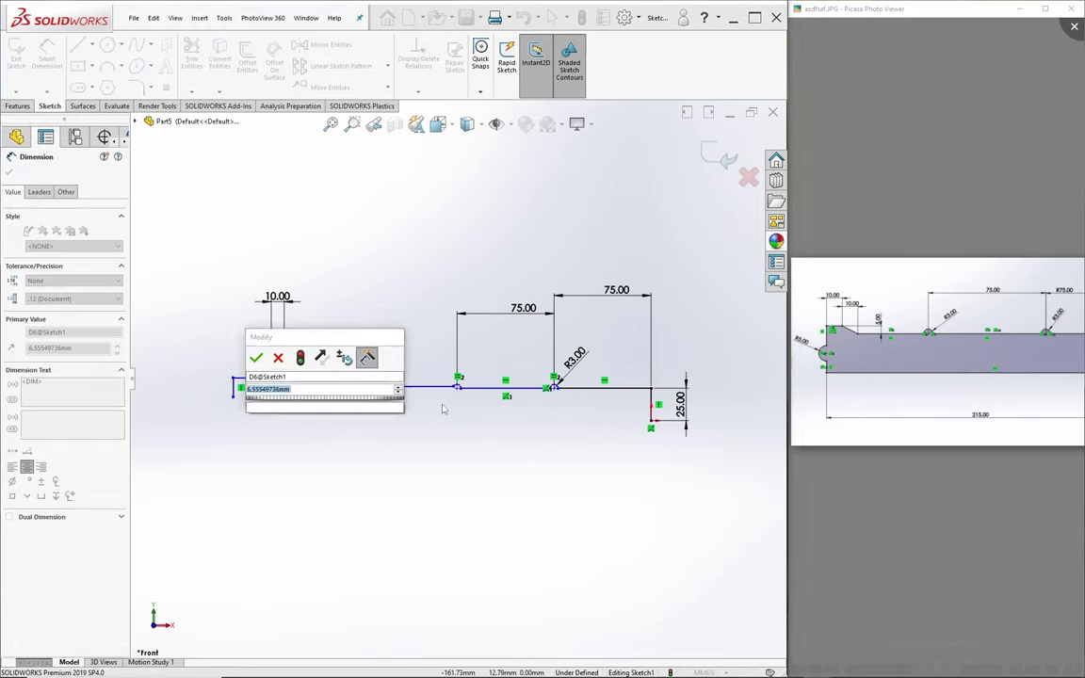
{"action": "key", "text": "Escape"}
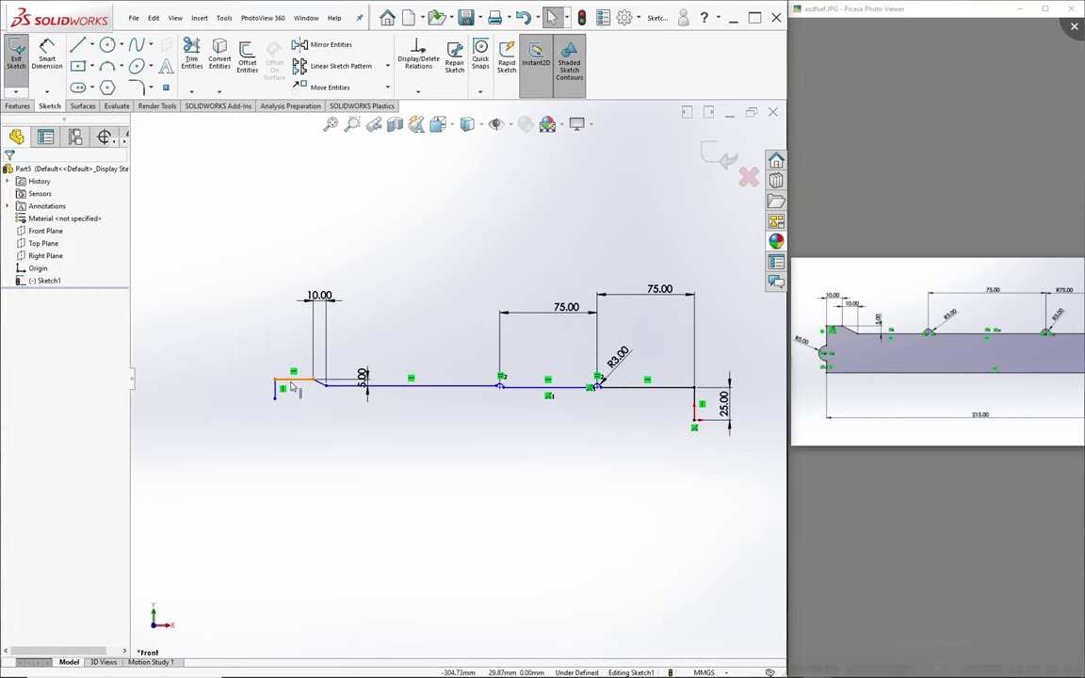
{"action": "scroll", "coordinate": [365, 428], "scroll_direction": "down", "scroll_amount": 1}
{"action": "scroll", "coordinate": [358, 412], "scroll_direction": "down", "scroll_amount": 1}
{"action": "scroll", "coordinate": [357, 412], "scroll_direction": "down", "scroll_amount": 1}
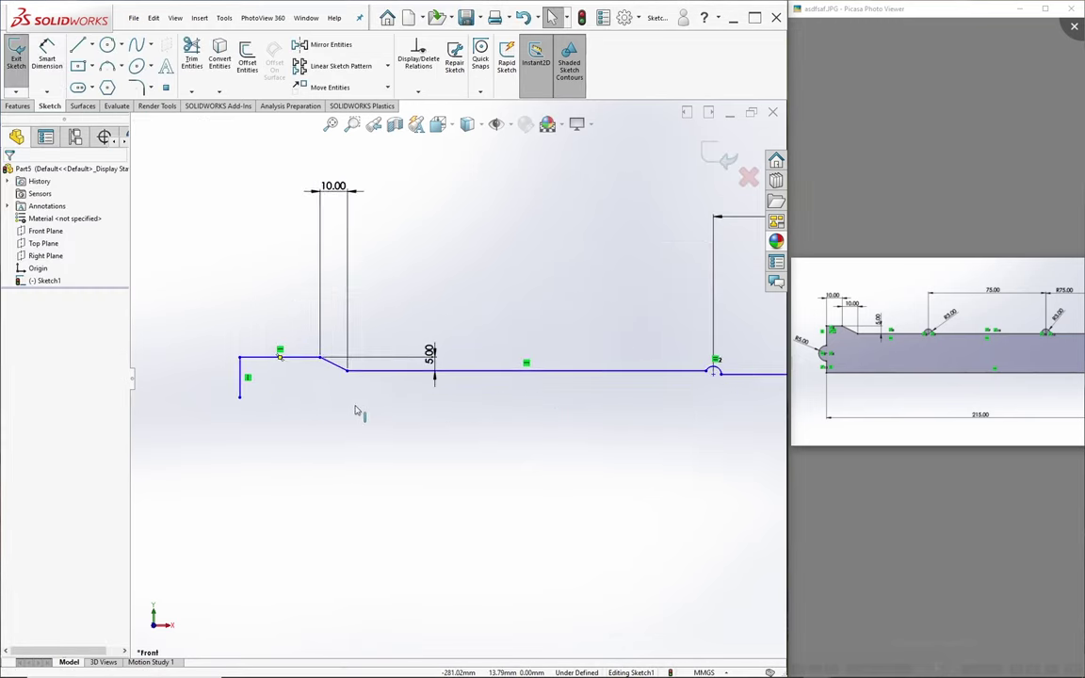
Sketch a notch arc on the left edge and give it an R5 radius
{"action": "left_click", "coordinate": [107, 66]}
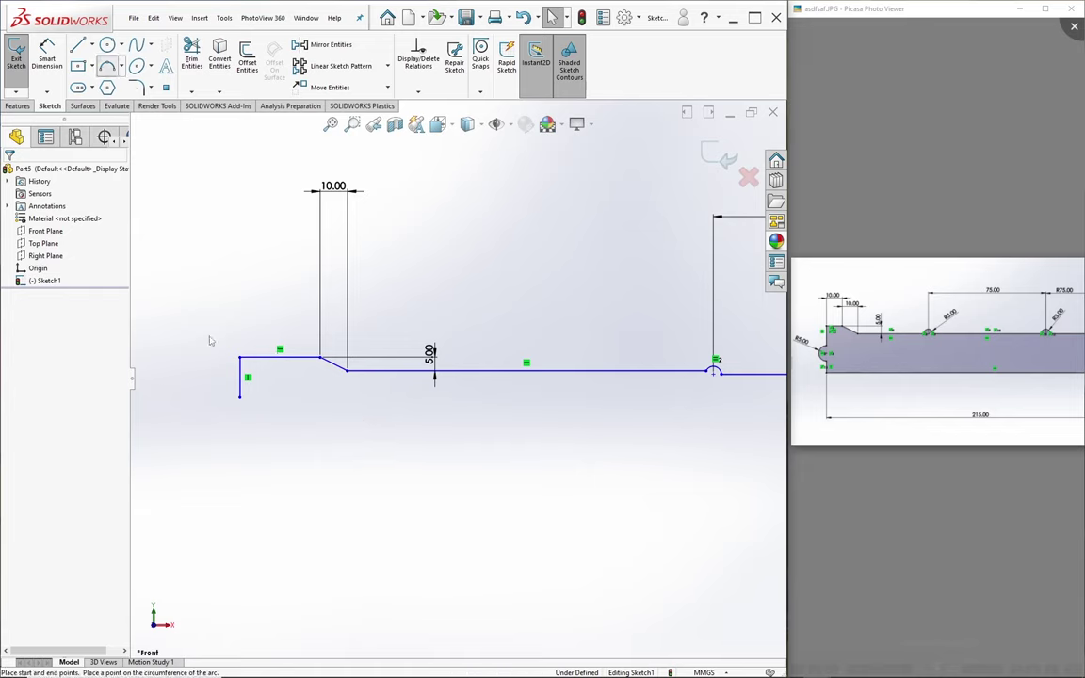
{"action": "left_click", "coordinate": [236, 429]}
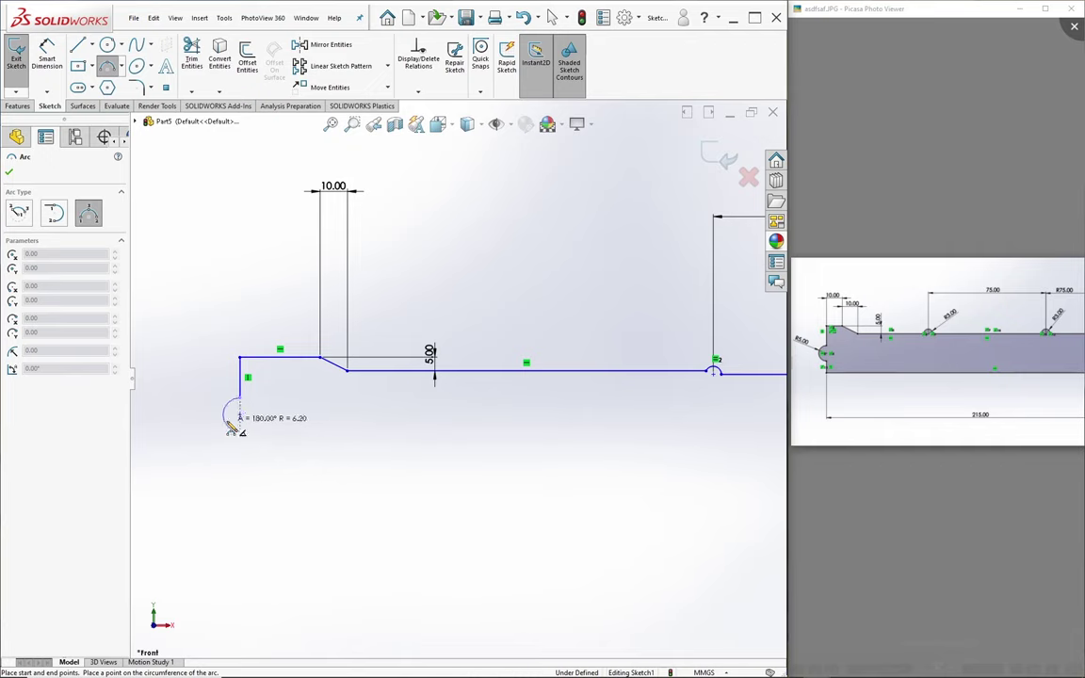
{"action": "left_click", "coordinate": [233, 427]}
{"action": "key", "text": "Escape"}
{"action": "left_click", "coordinate": [49, 62]}
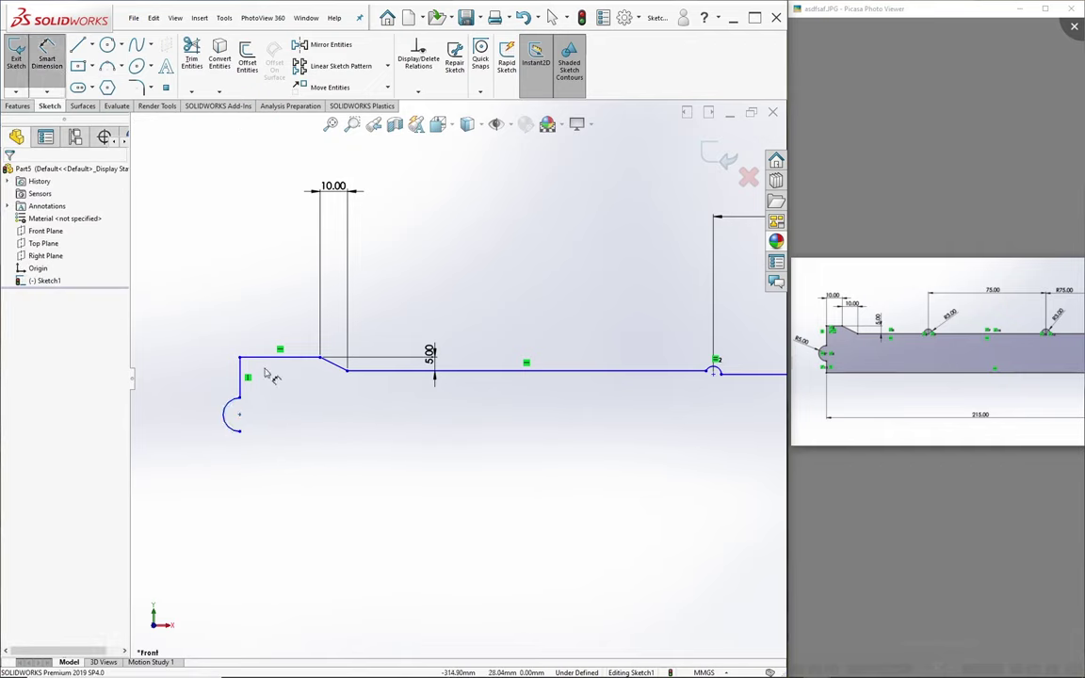
{"action": "left_click", "coordinate": [237, 410]}
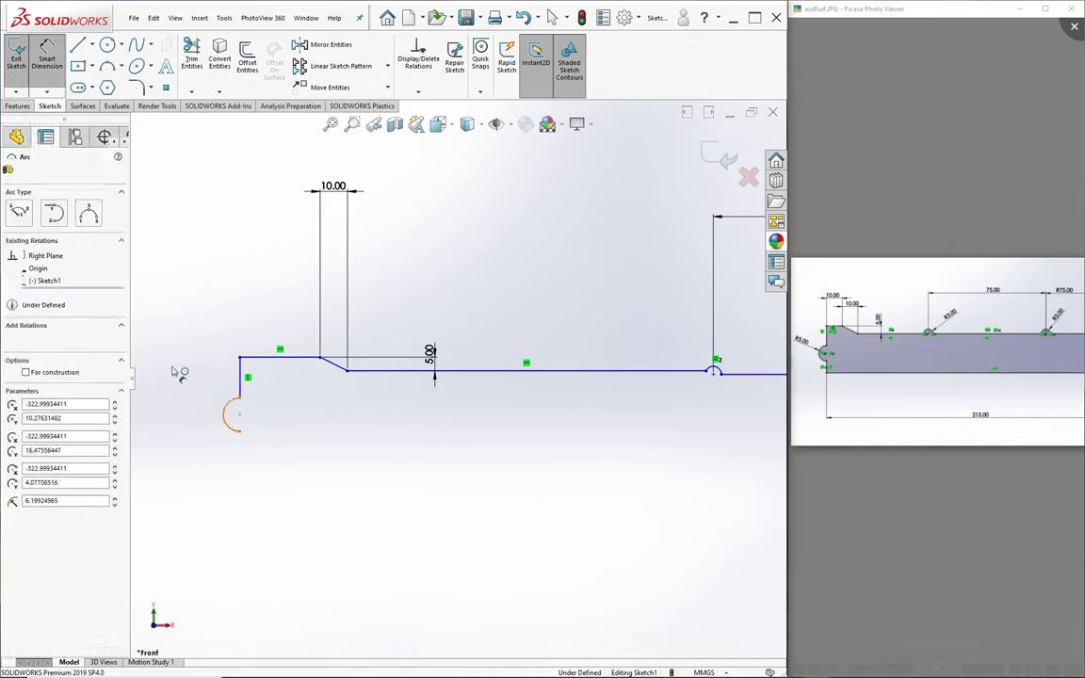
{"action": "left_click", "coordinate": [274, 448]}
{"action": "type", "text": "5mm"}
{"action": "key", "text": "Return"}
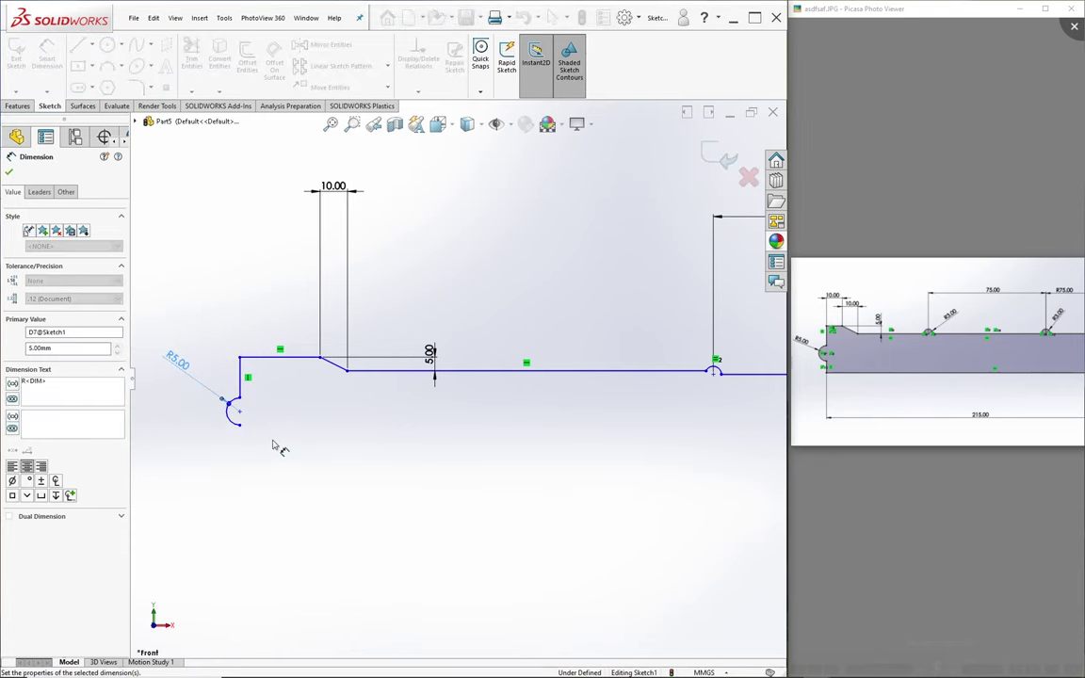
{"action": "key", "text": "Escape"}
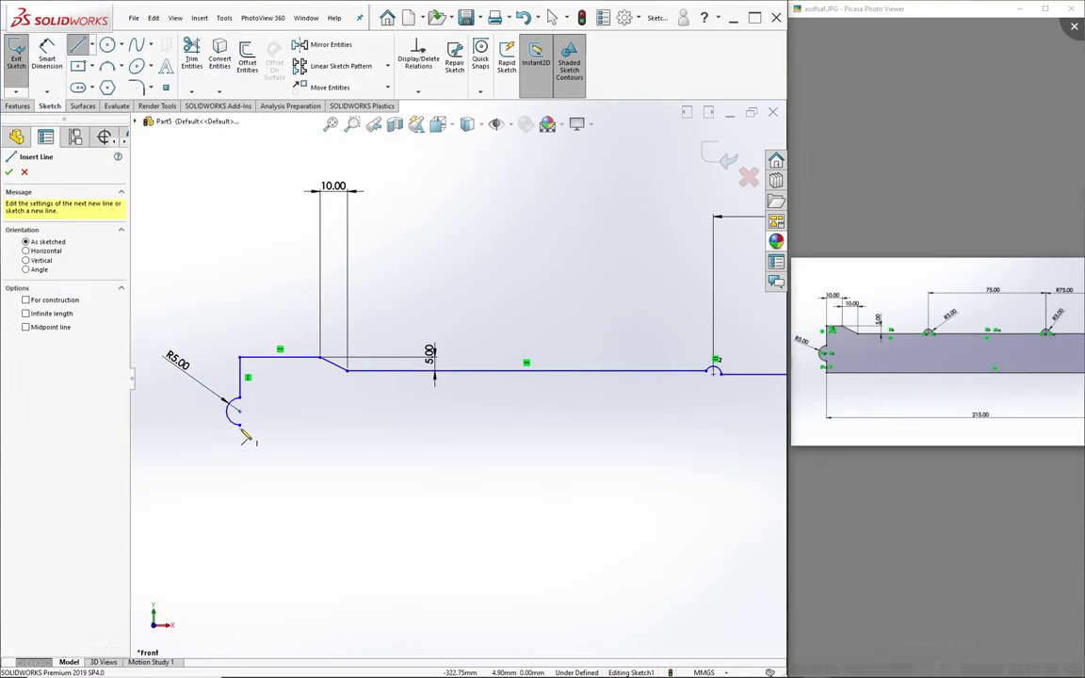
Add a vertical line below the notch and make it collinear with the line above
{"action": "left_click", "coordinate": [239, 410]}
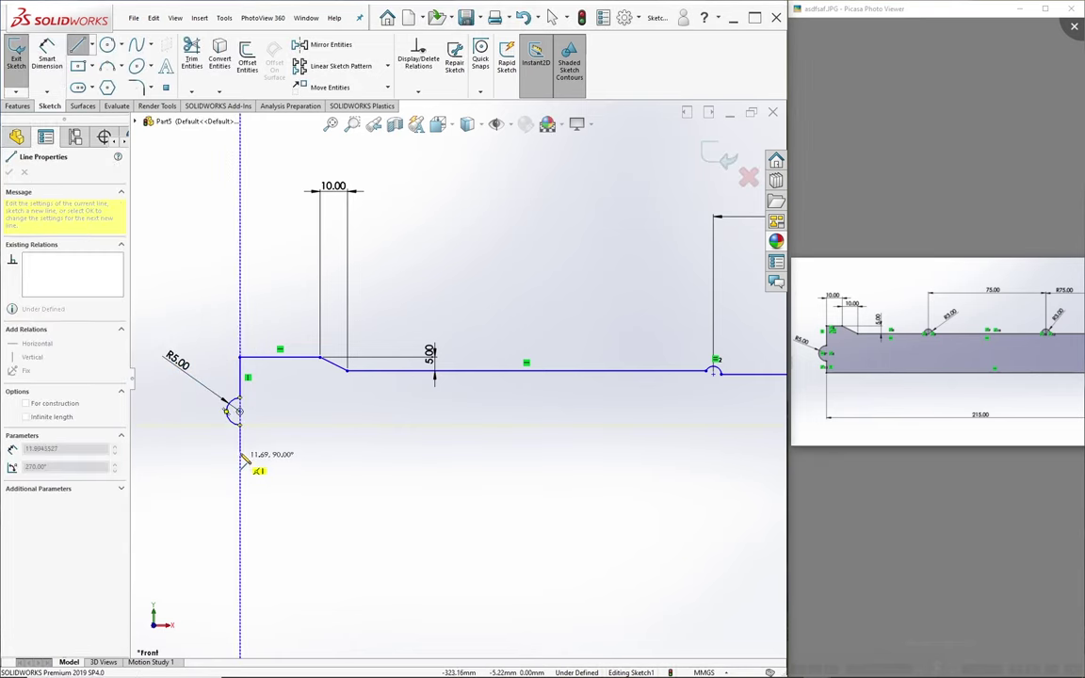
{"action": "left_click", "coordinate": [238, 448]}
{"action": "key", "text": "Escape"}
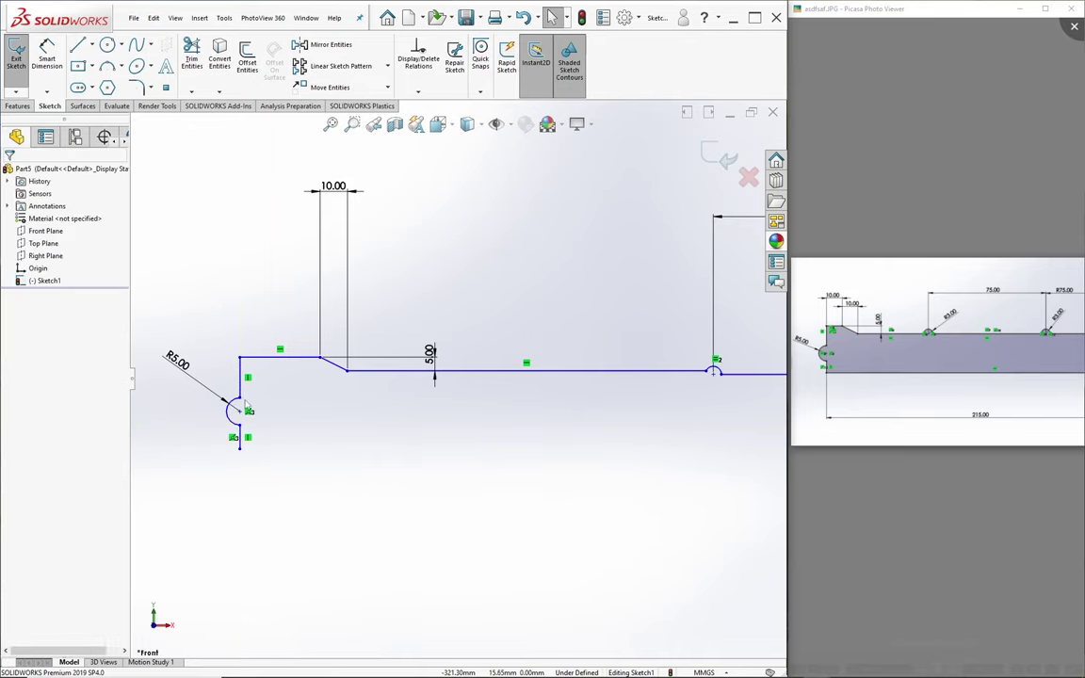
{"action": "key", "text": "Escape"}
{"action": "left_click_drag", "start_coordinate": [239, 425], "coordinate": [252, 423]}
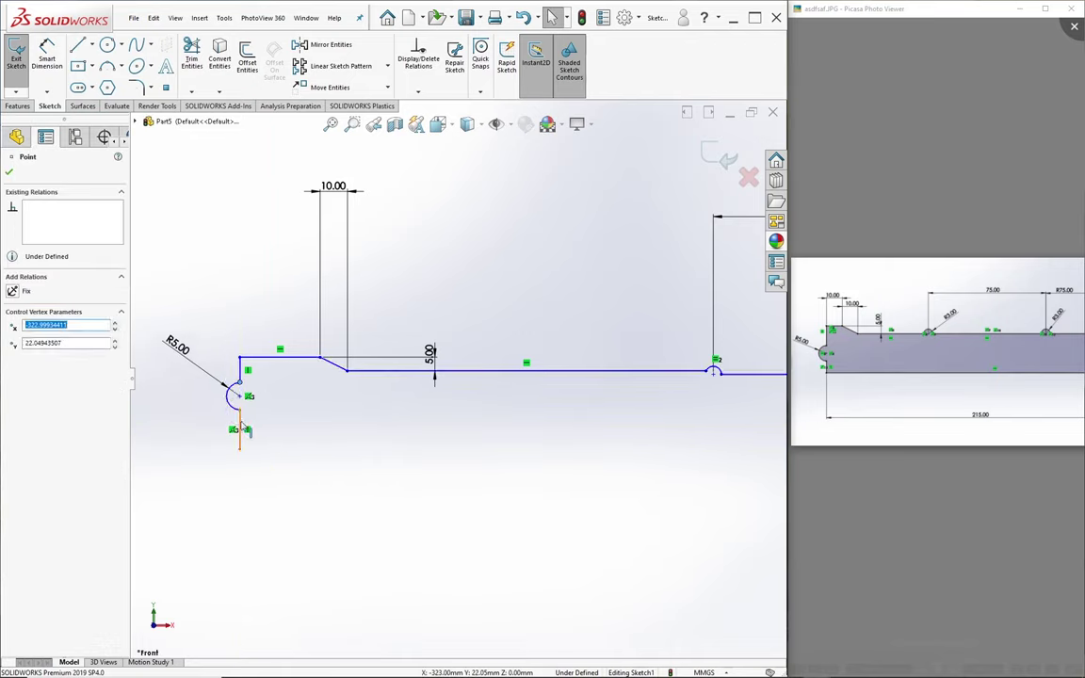
{"action": "left_click", "coordinate": [239, 431]}
{"action": "left_click", "coordinate": [239, 371], "text": "ctrl"}
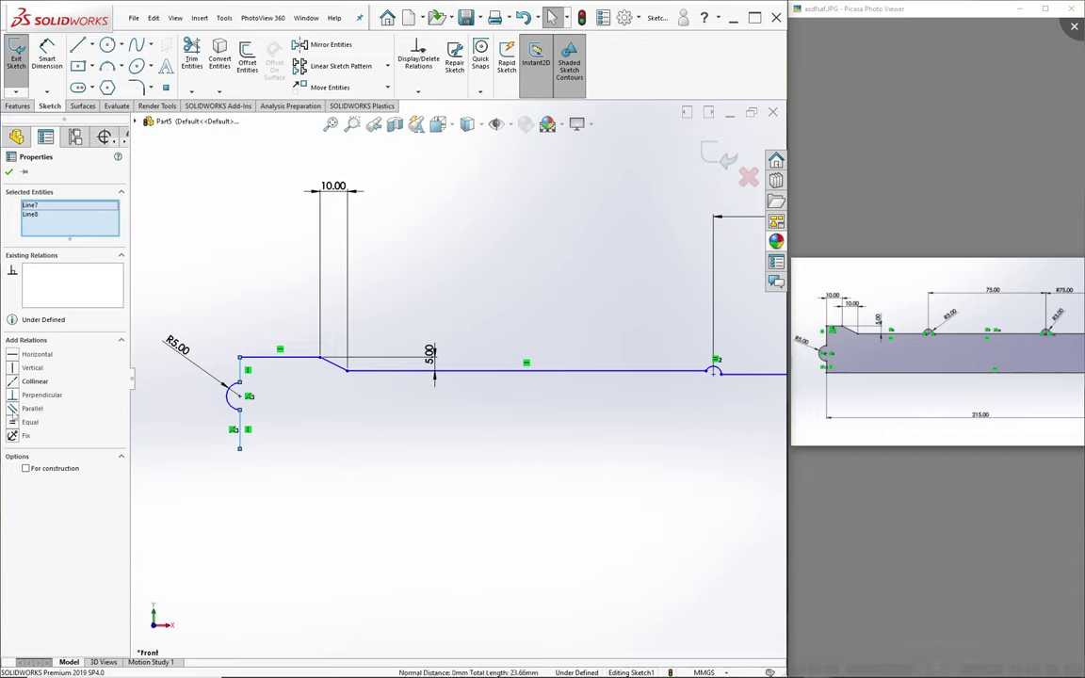
{"action": "left_click", "coordinate": [35, 380]}
{"action": "left_click", "coordinate": [176, 259]}
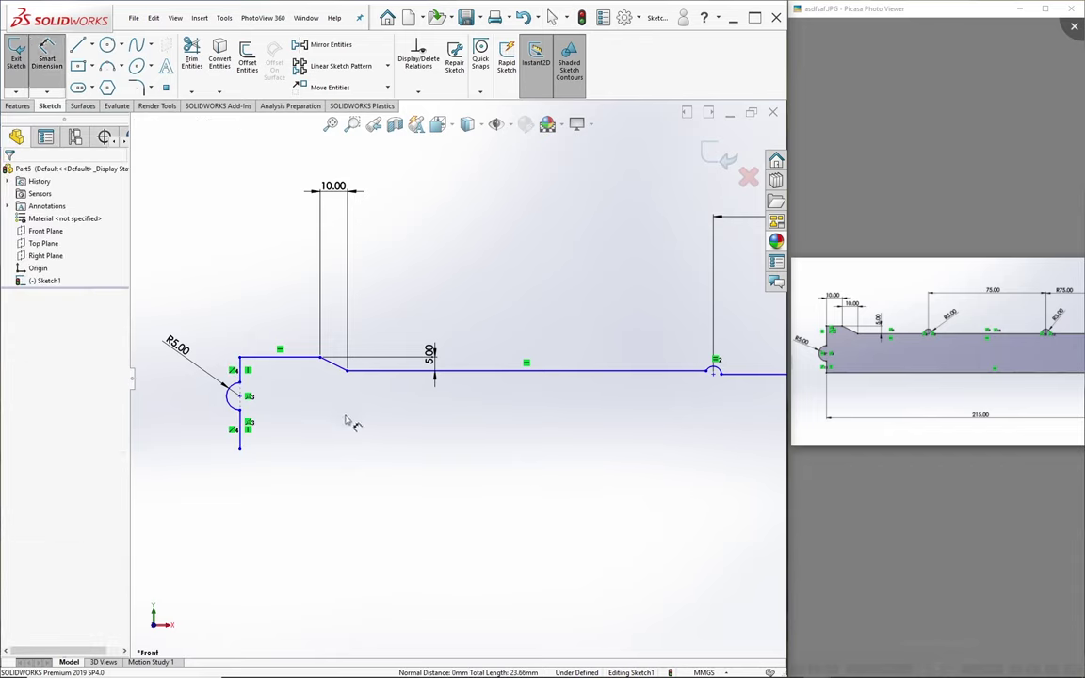
{"action": "scroll", "coordinate": [348, 433], "scroll_direction": "up", "scroll_amount": 3}
{"action": "key", "text": "Escape"}
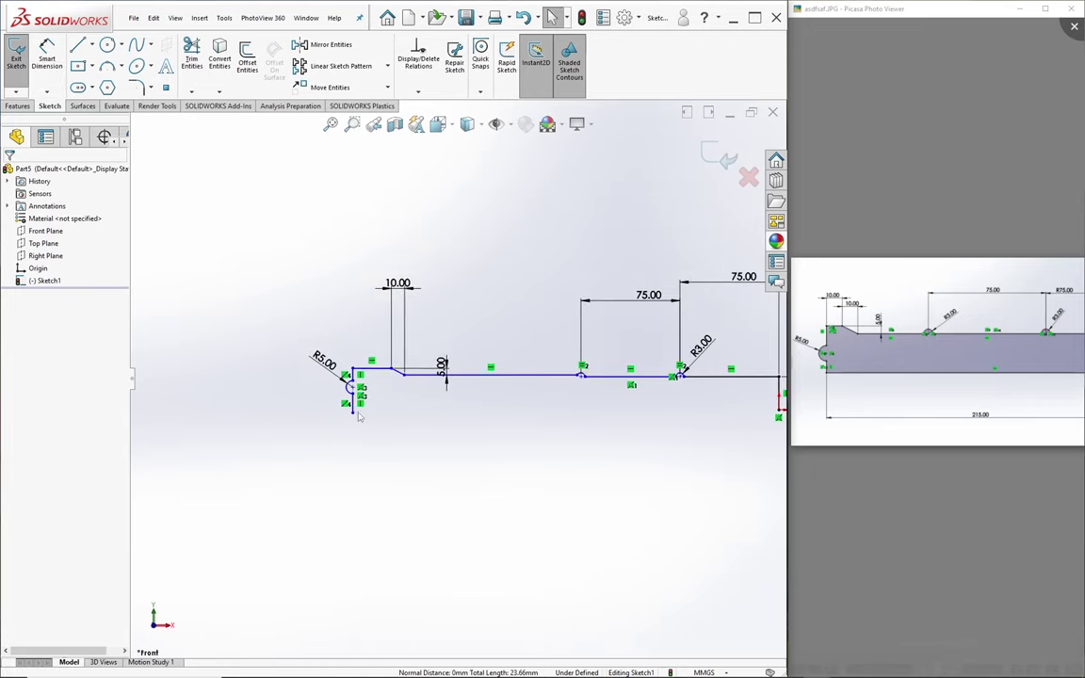
Draw the bottom edge to close the profile and make it horizontal
{"action": "key", "text": "l"}
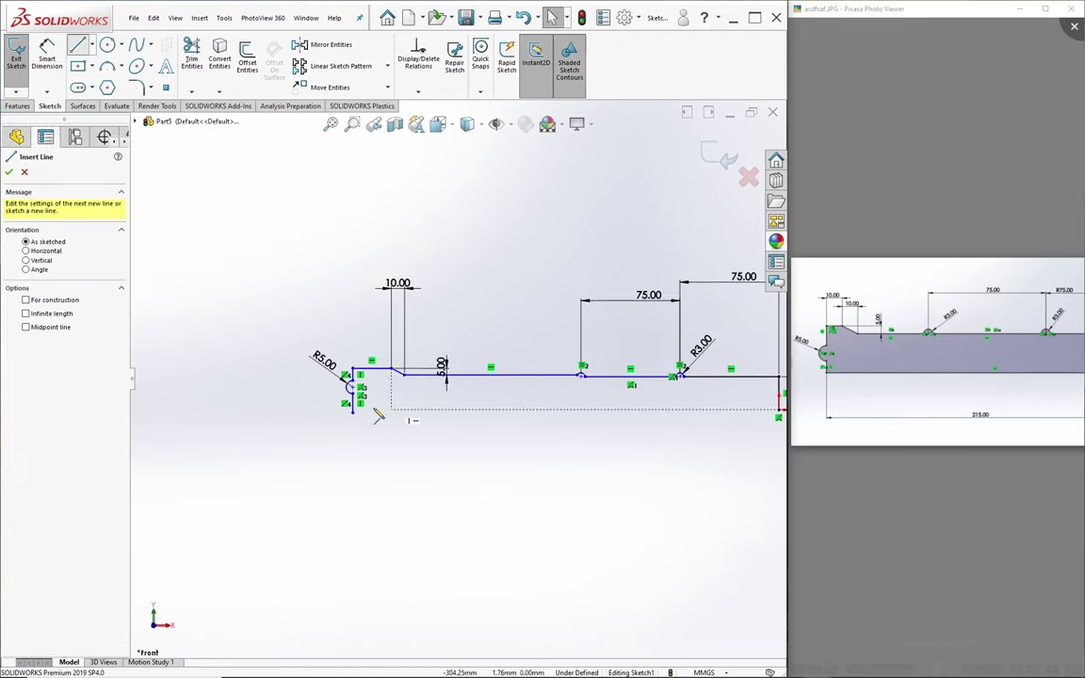
{"action": "left_click", "coordinate": [352, 407]}
{"action": "left_click", "coordinate": [781, 414]}
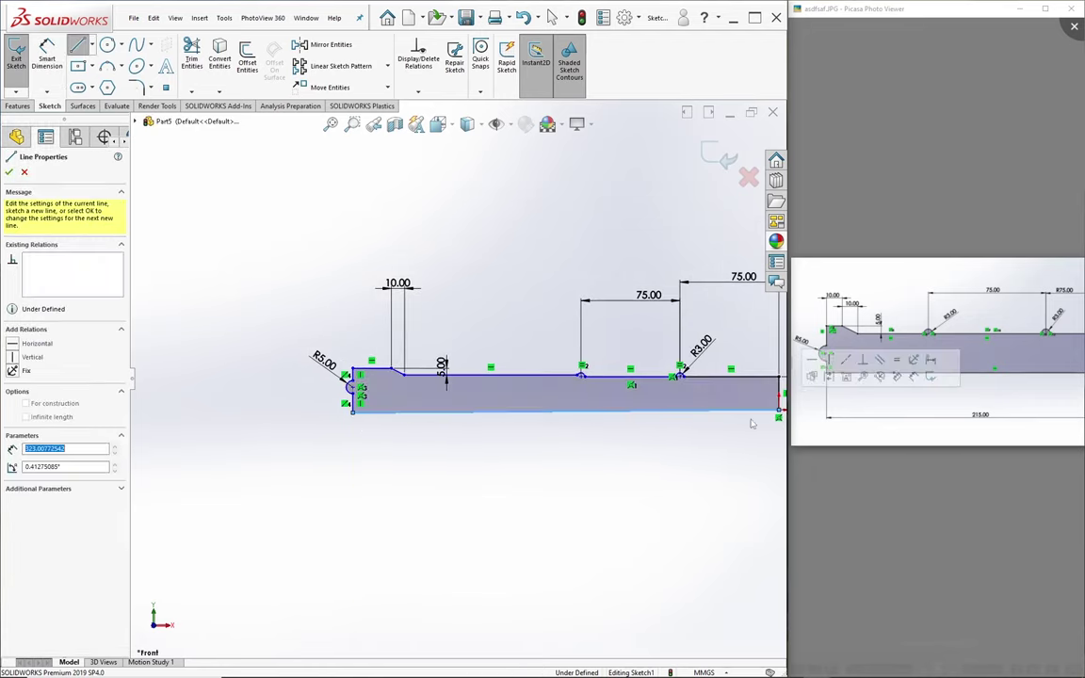
{"action": "scroll", "coordinate": [653, 399], "scroll_direction": "up", "scroll_amount": 3}
{"action": "scroll", "coordinate": [363, 376], "scroll_direction": "down", "scroll_amount": 4}
{"action": "key", "text": "Escape"}
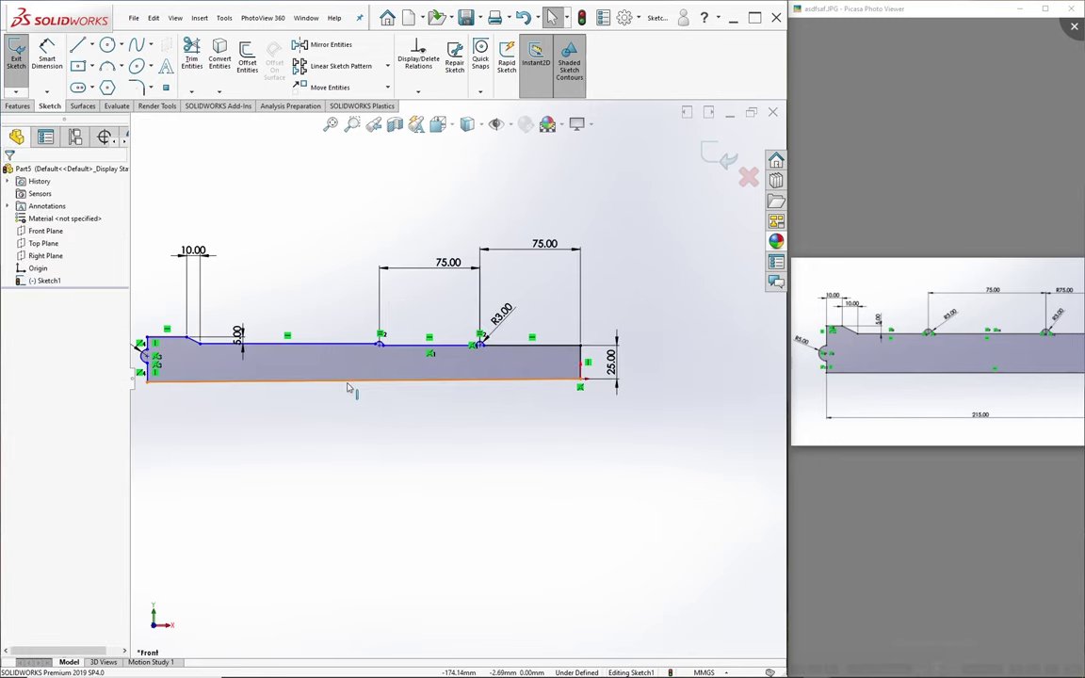
{"action": "left_click", "coordinate": [347, 387]}
{"action": "left_click", "coordinate": [35, 290]}
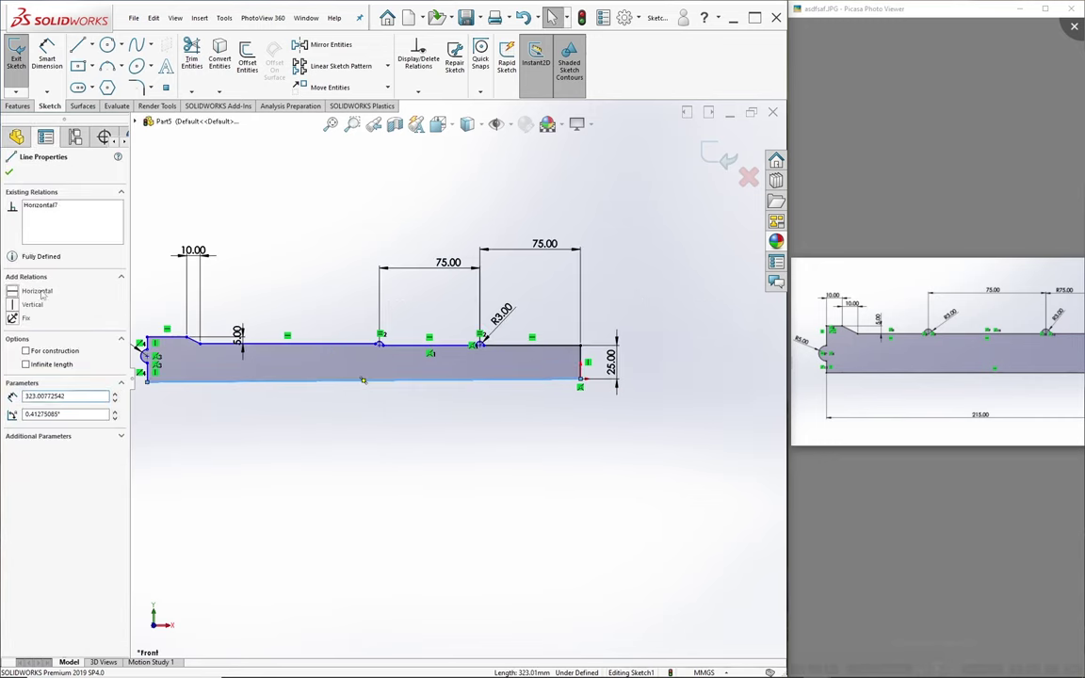
{"action": "left_click", "coordinate": [223, 202]}
Align two points on the left edge with a Horizontal relation
{"action": "scroll", "coordinate": [424, 358], "scroll_direction": "up", "scroll_amount": 2}
{"action": "scroll", "coordinate": [470, 377], "scroll_direction": "down", "scroll_amount": 3}
{"action": "scroll", "coordinate": [565, 395], "scroll_direction": "up", "scroll_amount": 2}
{"action": "scroll", "coordinate": [656, 399], "scroll_direction": "down", "scroll_amount": 1}
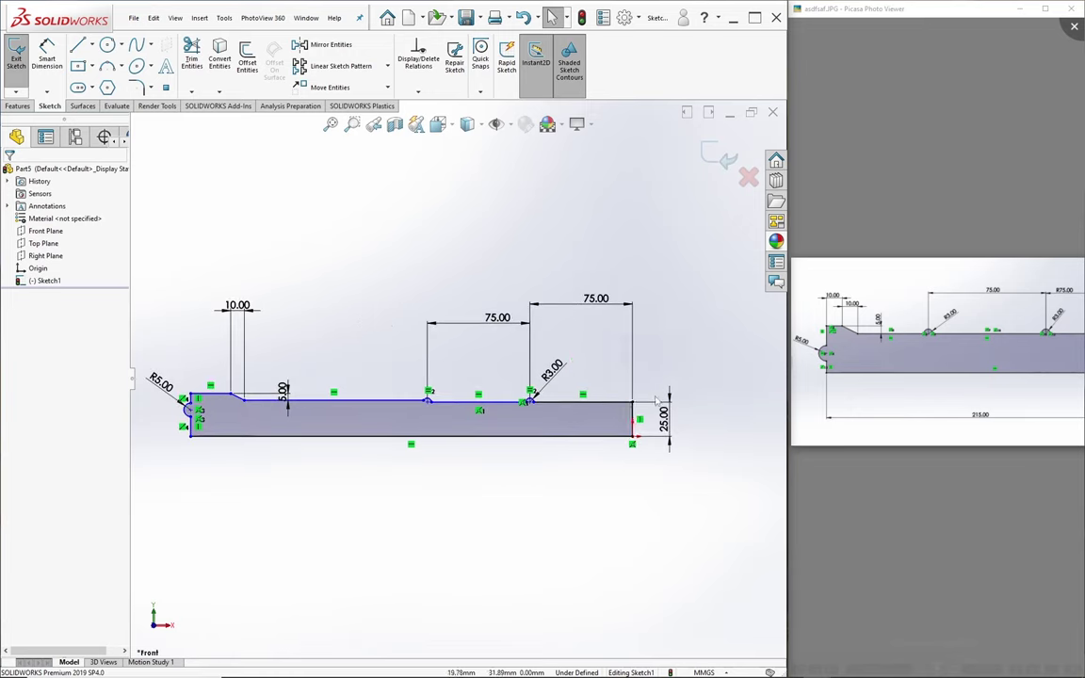
{"action": "left_click", "coordinate": [168, 90]}
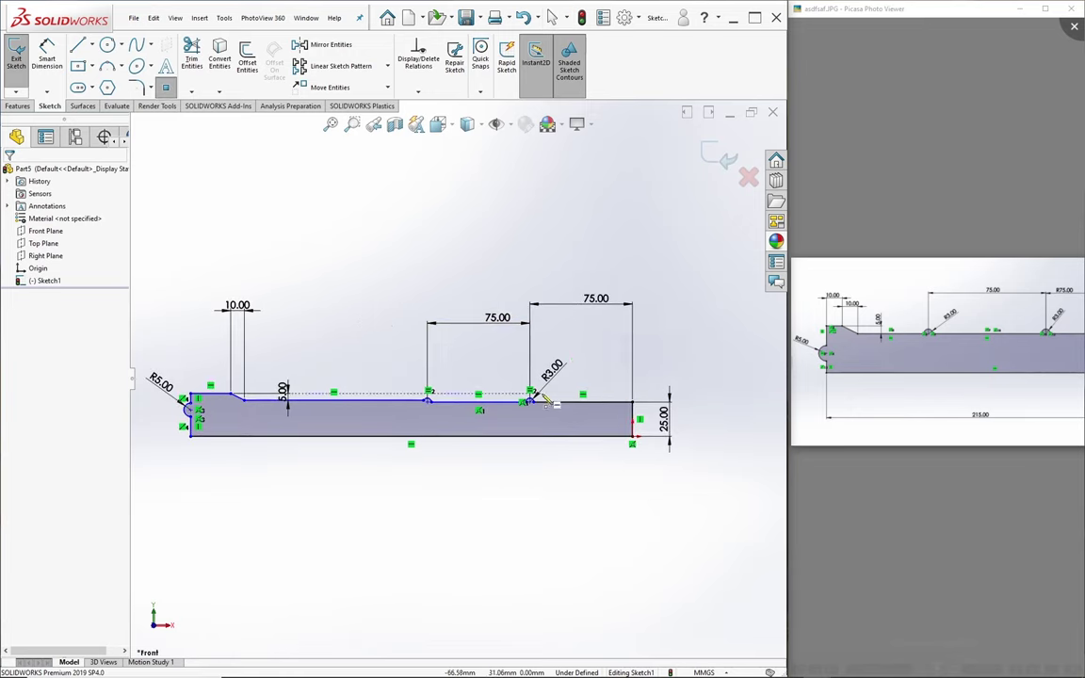
{"action": "key", "text": "Escape"}
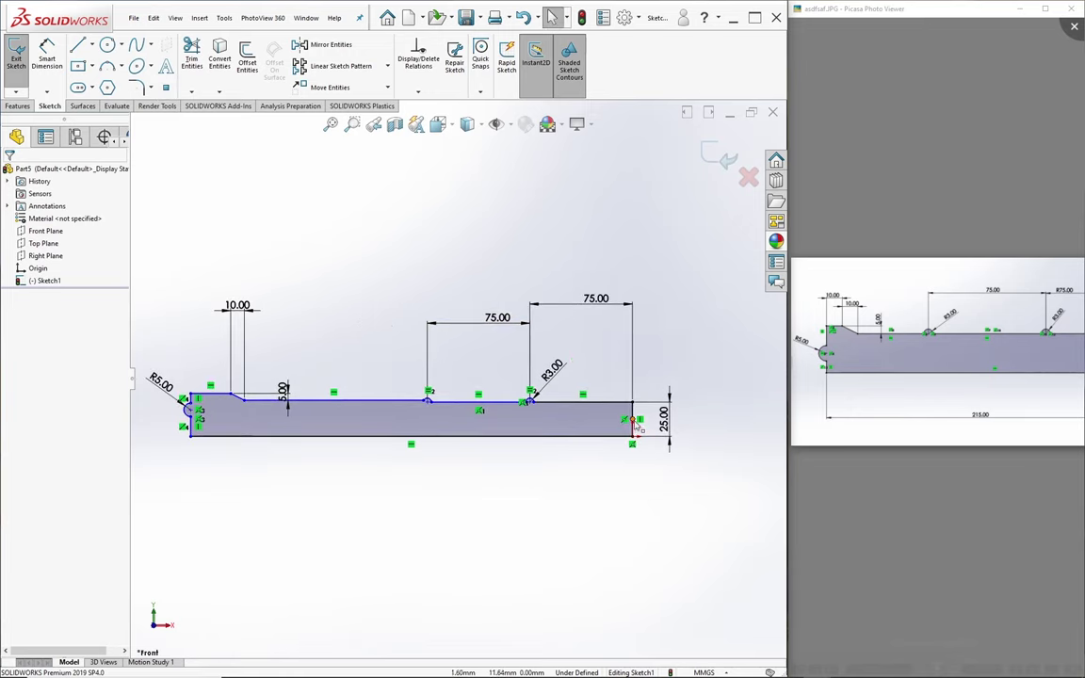
{"action": "left_click", "coordinate": [189, 413]}
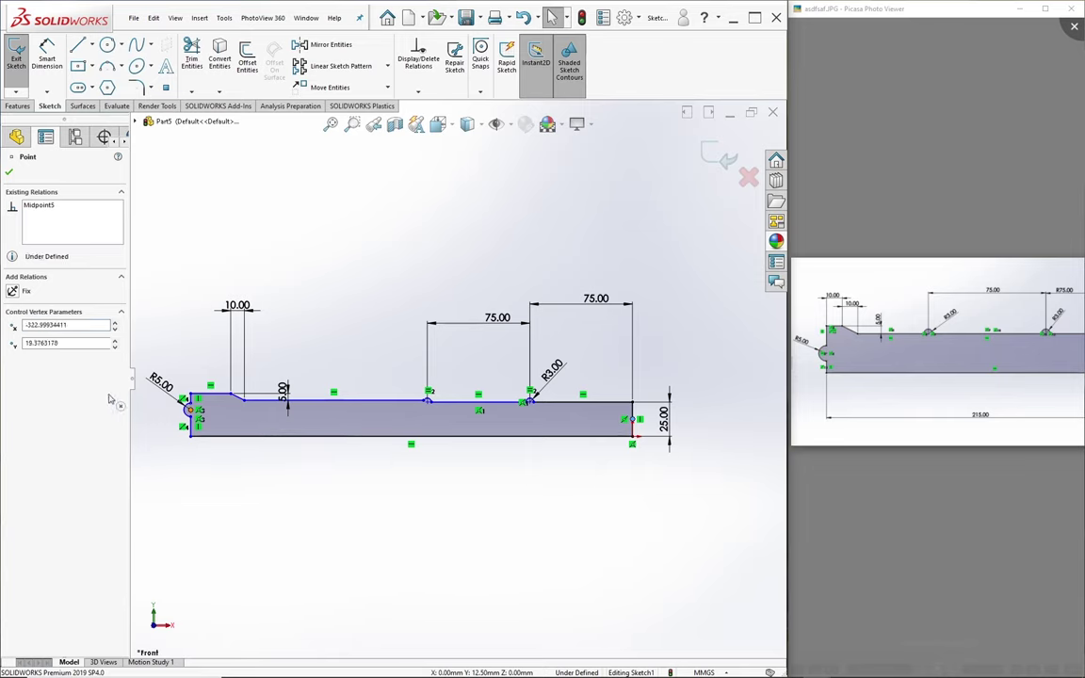
{"action": "left_click", "coordinate": [189, 411], "text": "ctrl"}
{"action": "left_click", "coordinate": [16, 355]}
{"action": "left_click", "coordinate": [506, 239]}
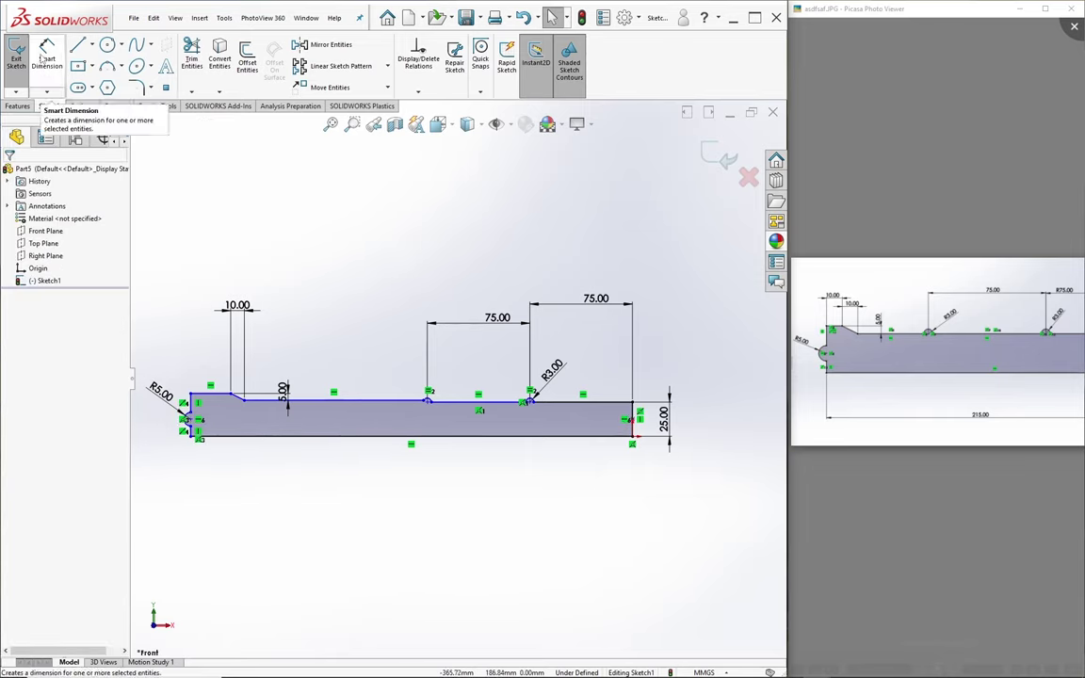
Dimension the bottom edge of the profile to a length of 215
{"action": "left_click", "coordinate": [44, 58]}
{"action": "left_click", "coordinate": [414, 436]}
{"action": "left_click", "coordinate": [415, 493]}
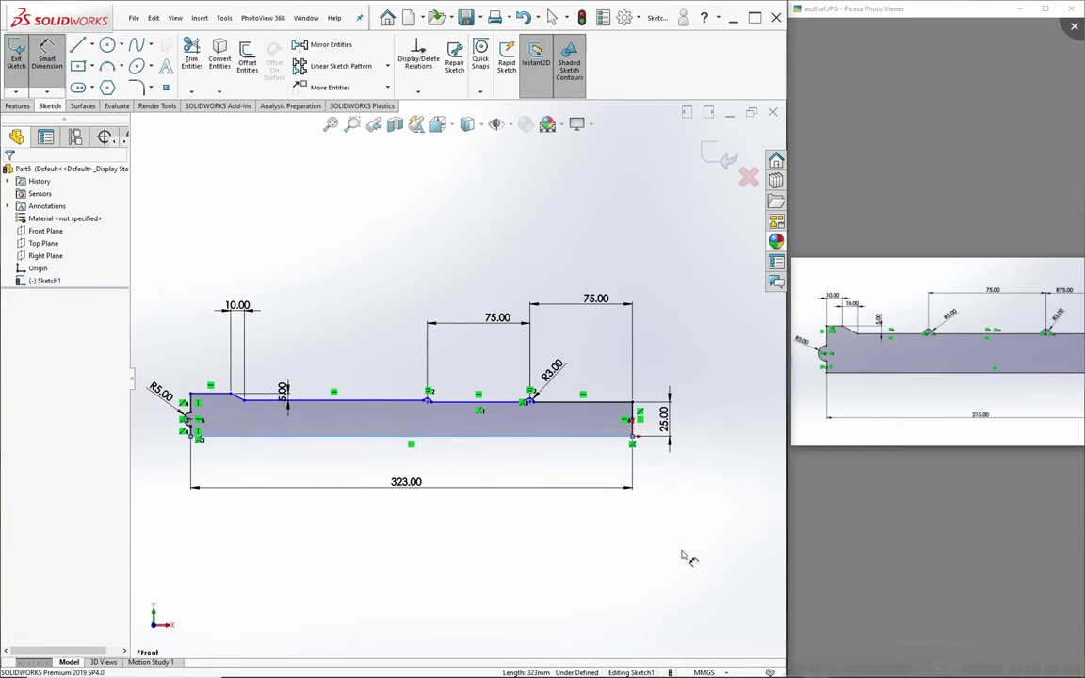
{"action": "type", "text": "215"}
{"action": "key", "text": "Return"}
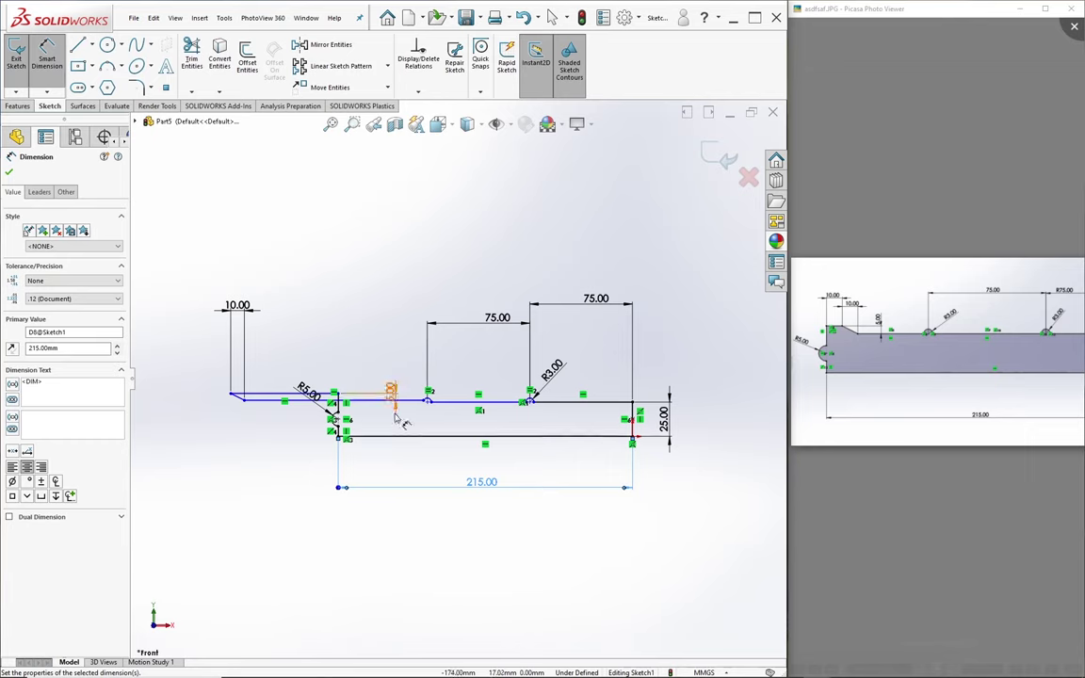
{"action": "scroll", "coordinate": [418, 426], "scroll_direction": "down", "scroll_amount": 2}
{"action": "key", "text": "Escape"}
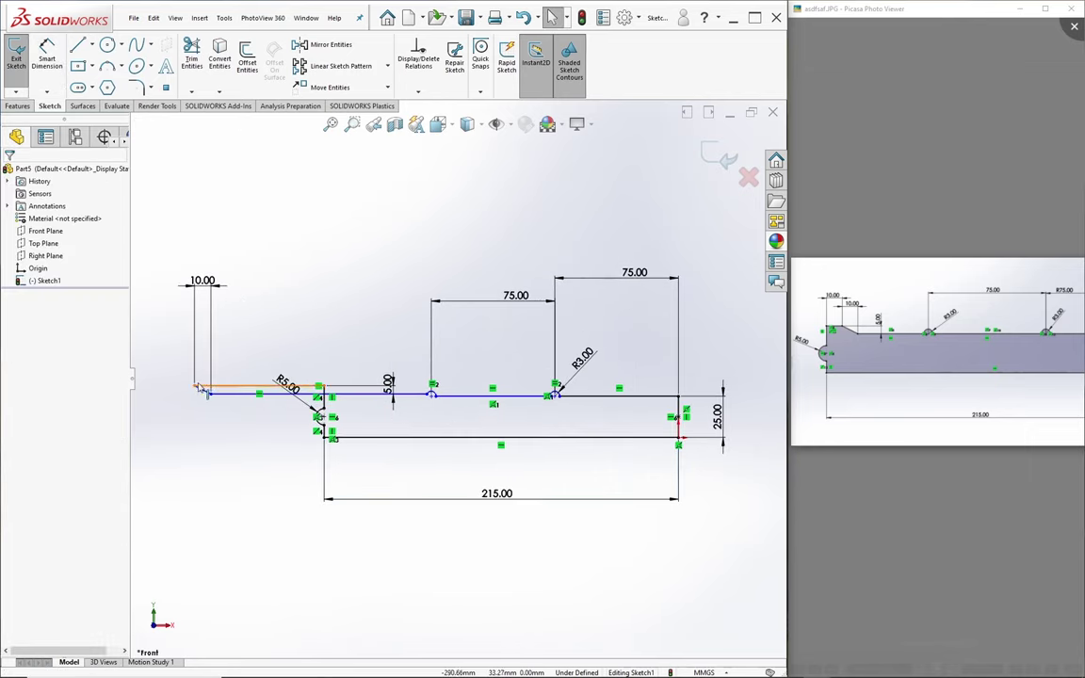
Rejoin the stray top-left endpoint to close the profile and keep the 5.00 groove depth
{"action": "left_click_drag", "start_coordinate": [200, 389], "coordinate": [356, 398]}
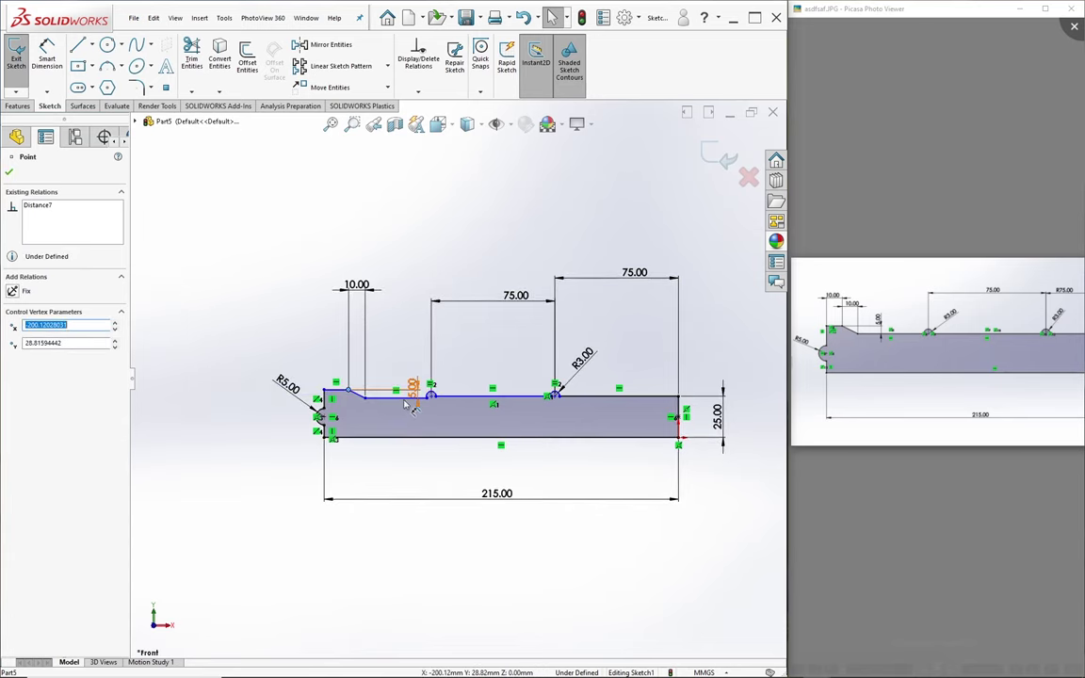
{"action": "double_click", "coordinate": [415, 409]}
{"action": "key", "text": "Return"}
Make the three top lines beside the grooves collinear
{"action": "scroll", "coordinate": [411, 380], "scroll_direction": "down", "scroll_amount": 3}
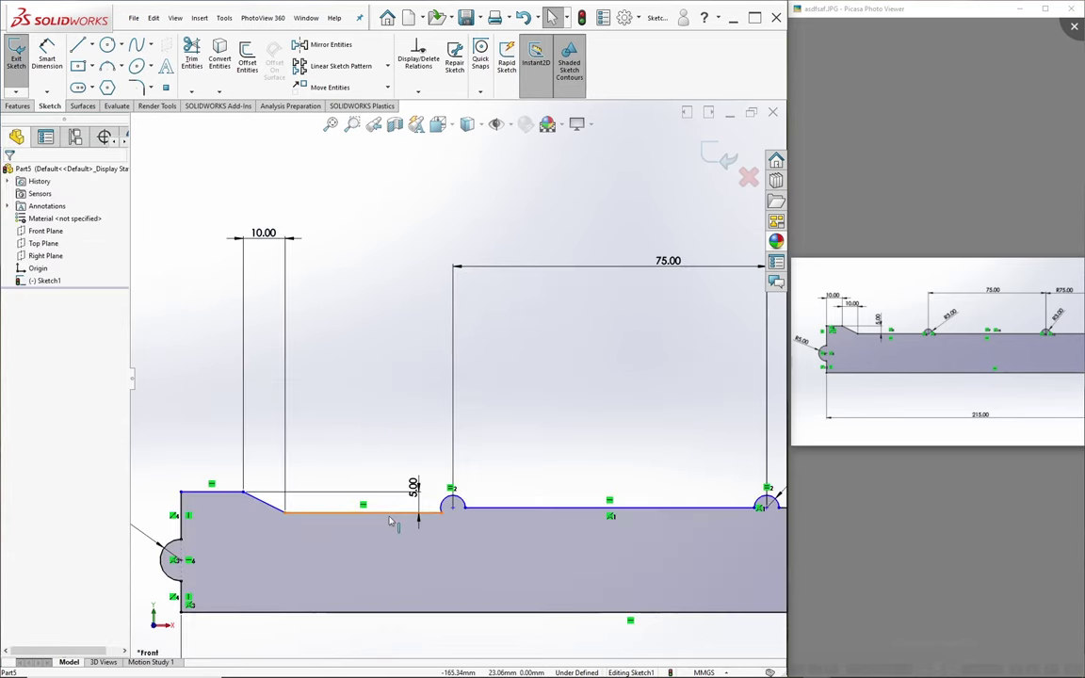
{"action": "left_click", "coordinate": [410, 513]}
{"action": "left_click", "coordinate": [470, 509], "text": "ctrl"}
{"action": "scroll", "coordinate": [680, 524], "scroll_direction": "up", "scroll_amount": 2}
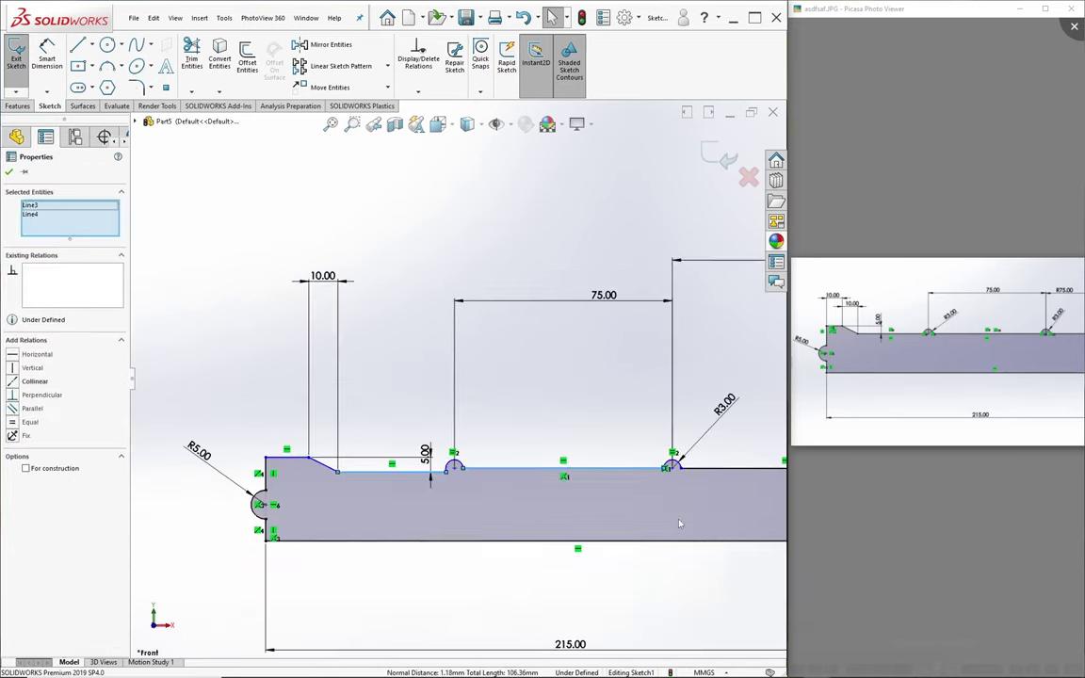
{"action": "left_click", "coordinate": [302, 459], "text": "ctrl"}
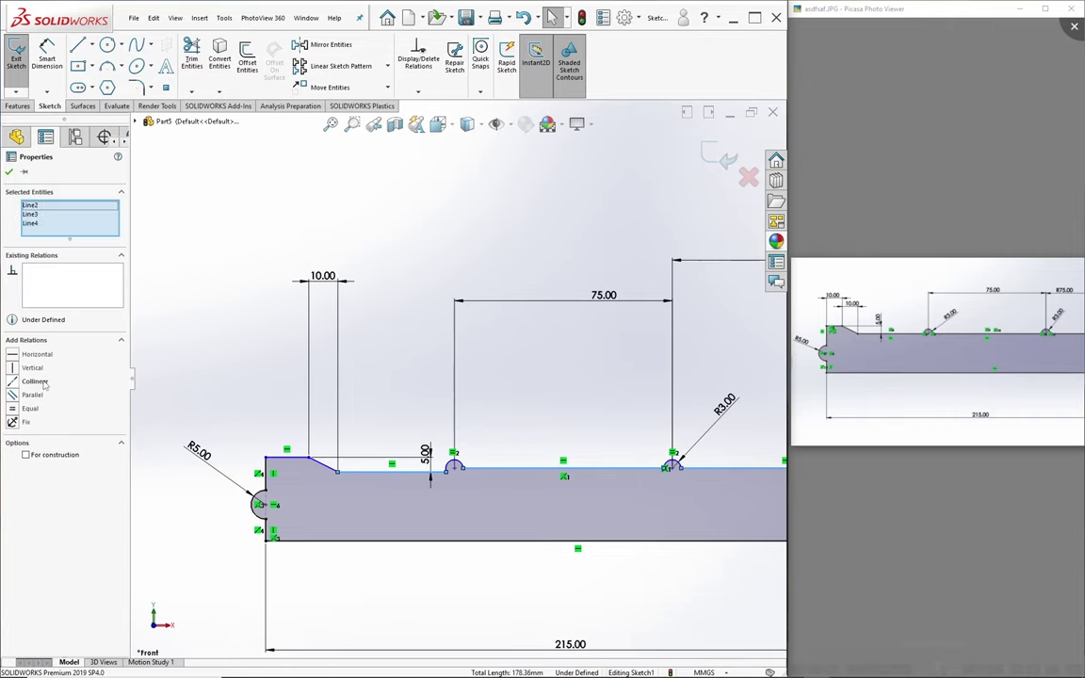
{"action": "left_click", "coordinate": [35, 380]}
{"action": "left_click", "coordinate": [424, 254]}
{"action": "scroll", "coordinate": [443, 259], "scroll_direction": "up", "scroll_amount": 1}
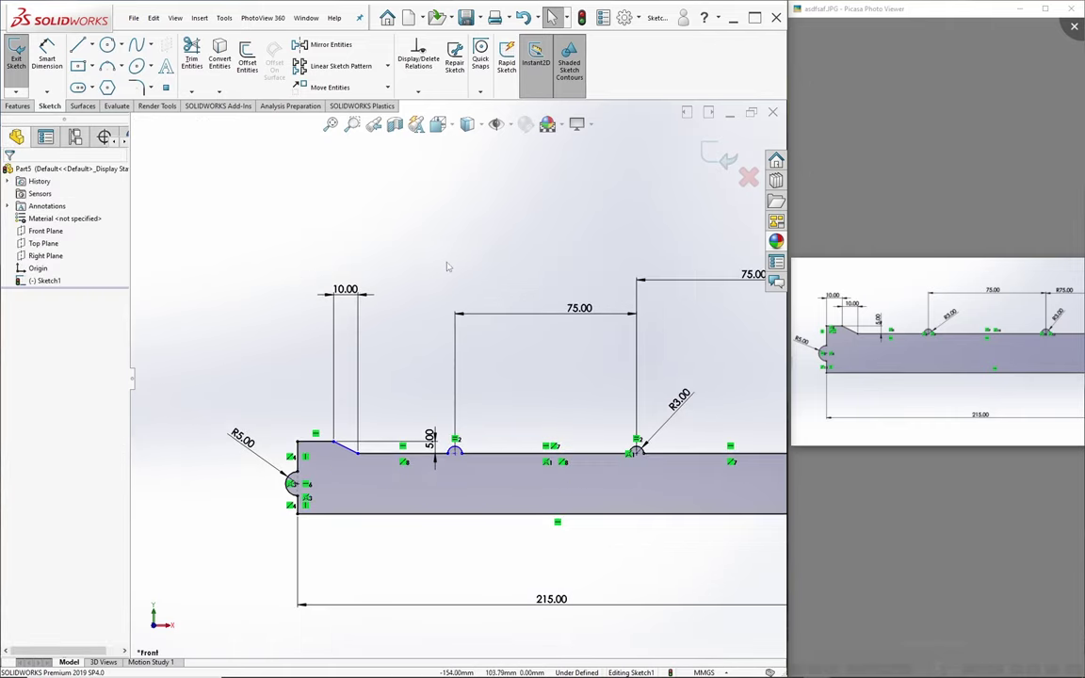
Dimension the short top-left edge to 10
{"action": "left_click", "coordinate": [46, 56]}
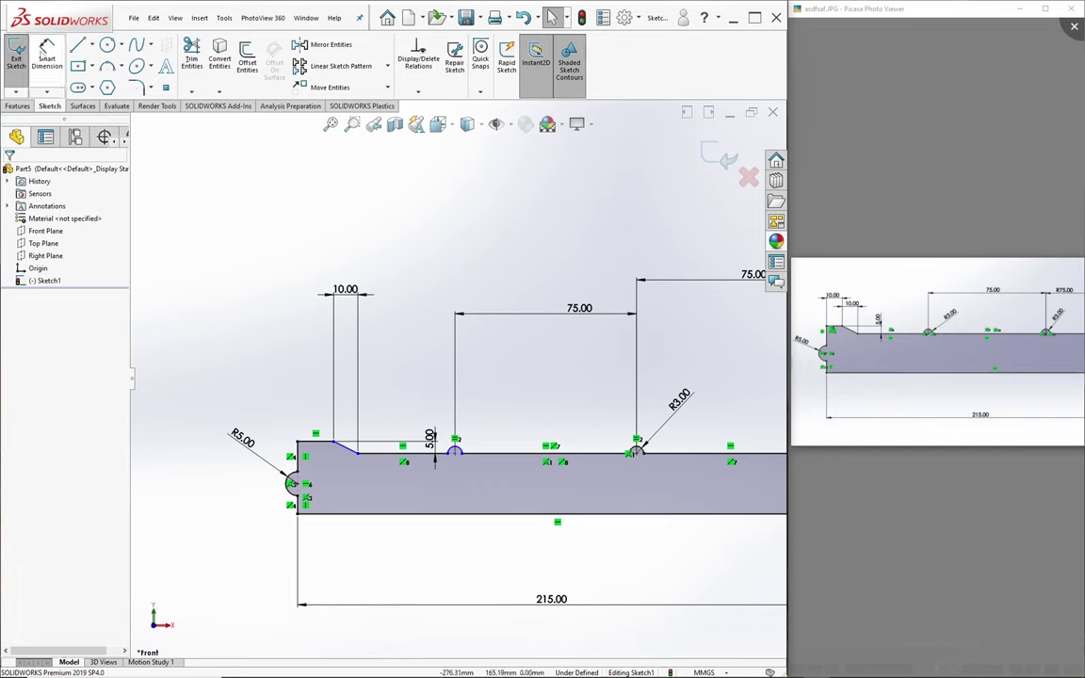
{"action": "left_click", "coordinate": [315, 440]}
{"action": "left_click", "coordinate": [316, 382]}
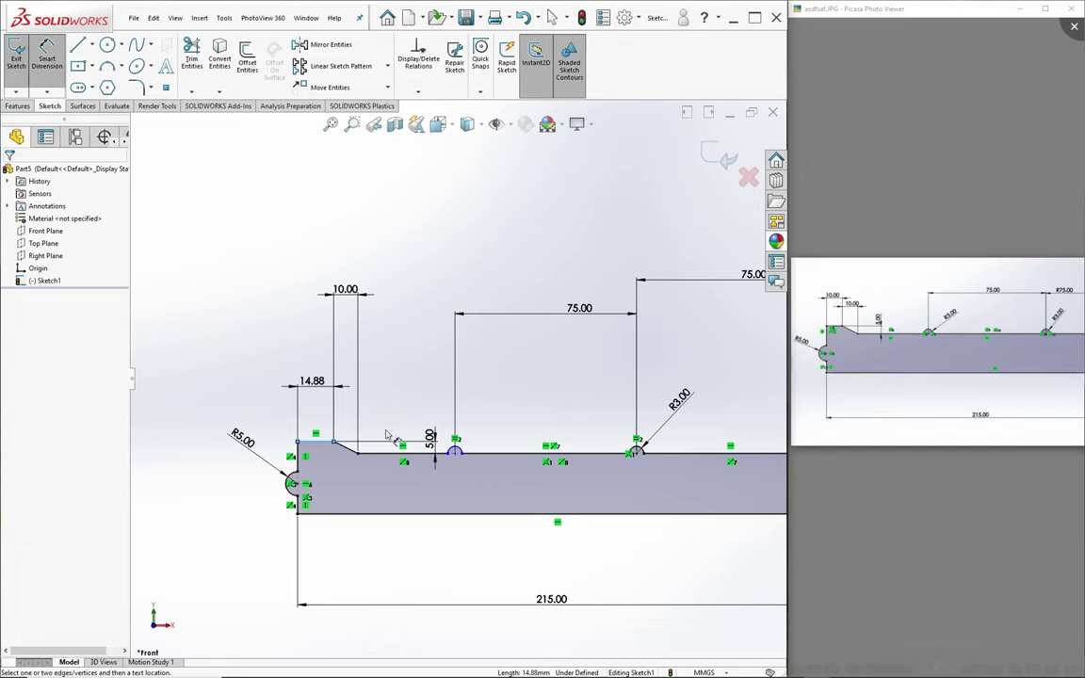
{"action": "type", "text": "1"}
{"action": "key", "text": "Return"}
{"action": "key", "text": "Escape"}
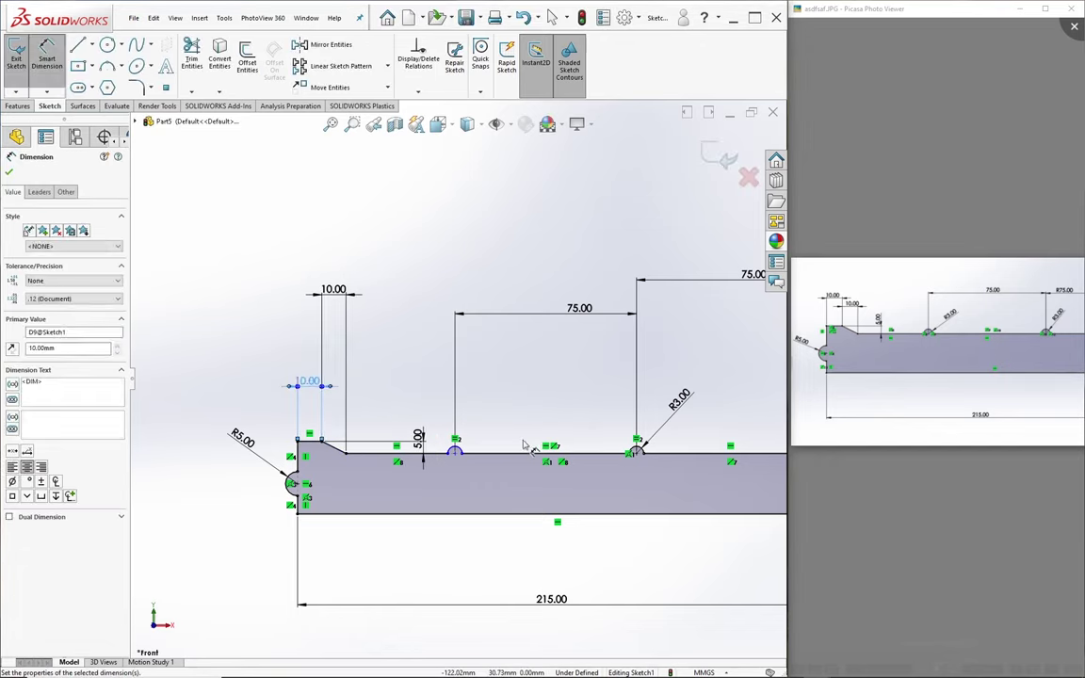
{"action": "scroll", "coordinate": [514, 424], "scroll_direction": "up", "scroll_amount": 1}
{"action": "scroll", "coordinate": [486, 417], "scroll_direction": "down", "scroll_amount": 1}
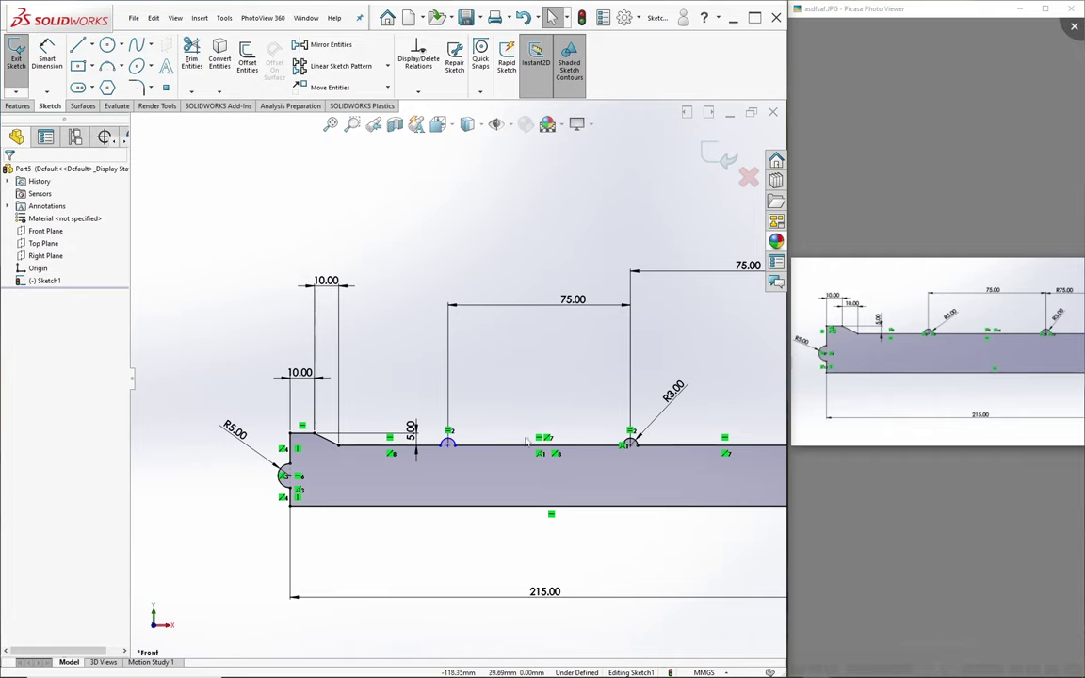
Clear the stray sketch-point selection and select the lid profile Sketch1
{"action": "left_click", "coordinate": [452, 445]}
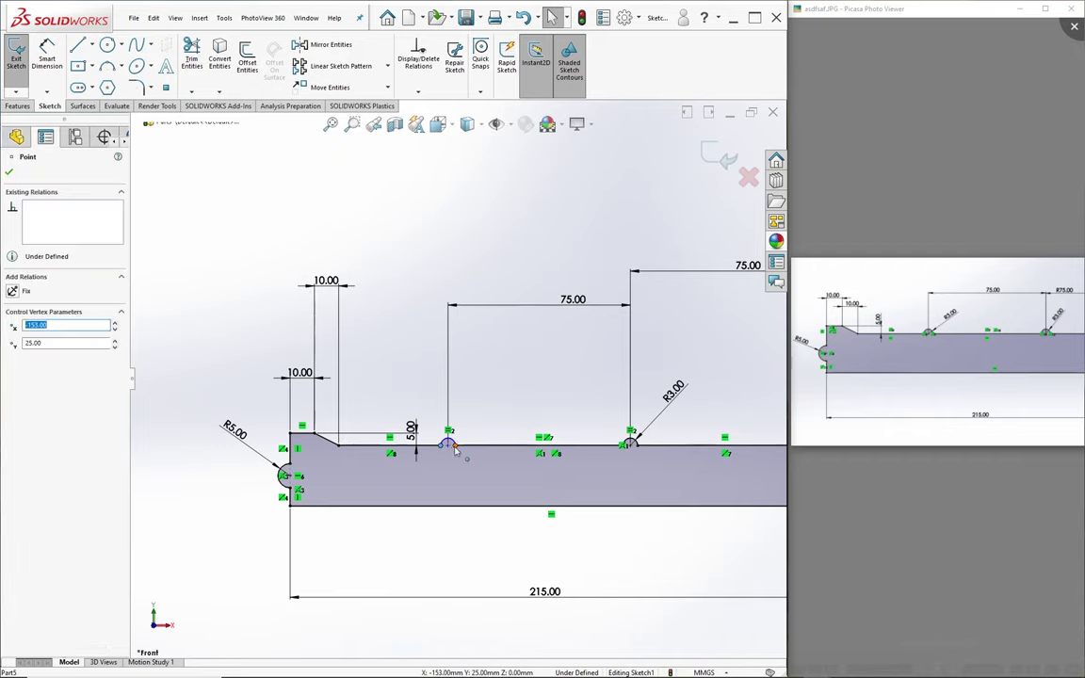
{"action": "left_click", "coordinate": [443, 444], "text": "ctrl"}
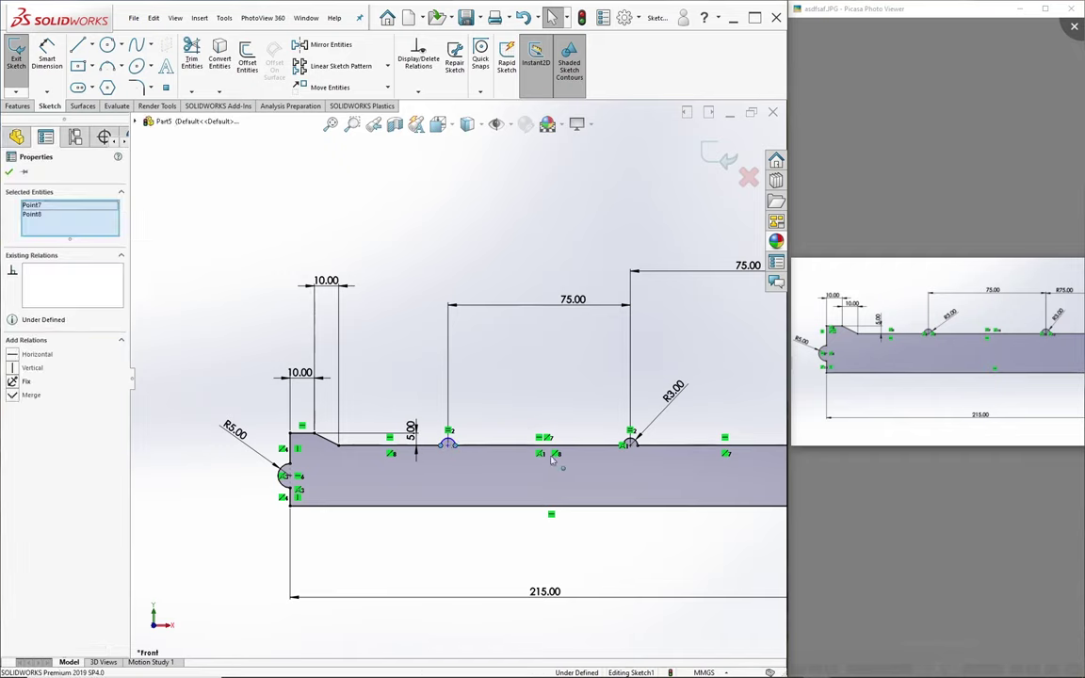
{"action": "left_click", "coordinate": [213, 264]}
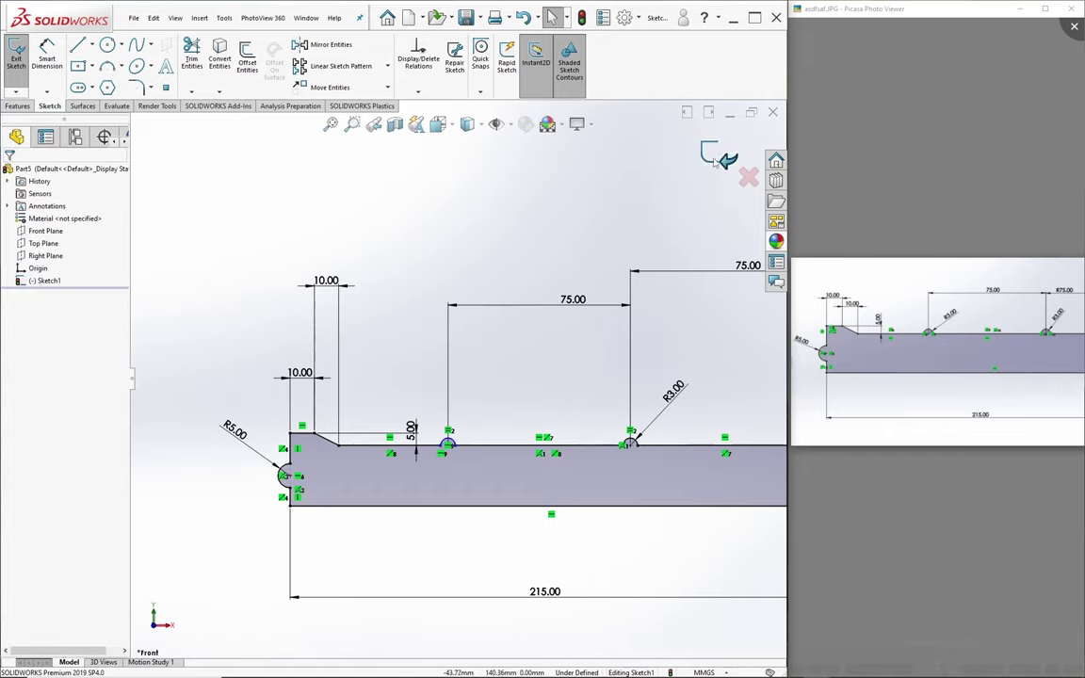
{"action": "scroll", "coordinate": [575, 226], "scroll_direction": "down", "scroll_amount": 2}
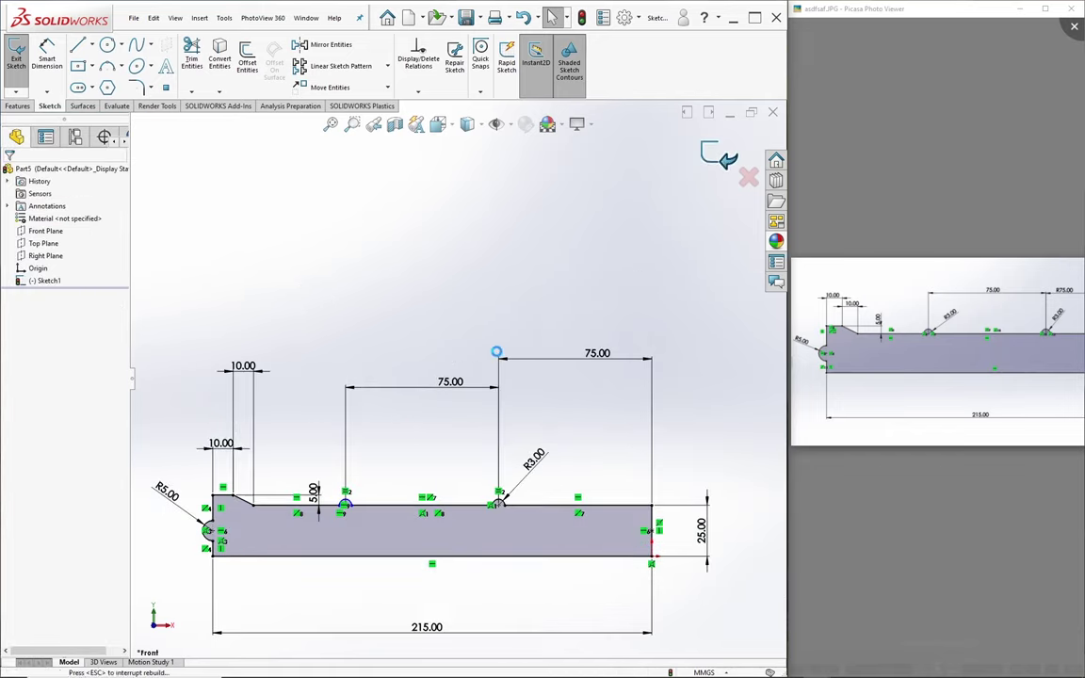
{"action": "scroll", "coordinate": [471, 387], "scroll_direction": "up", "scroll_amount": 2}
{"action": "scroll", "coordinate": [487, 532], "scroll_direction": "down", "scroll_amount": 1}
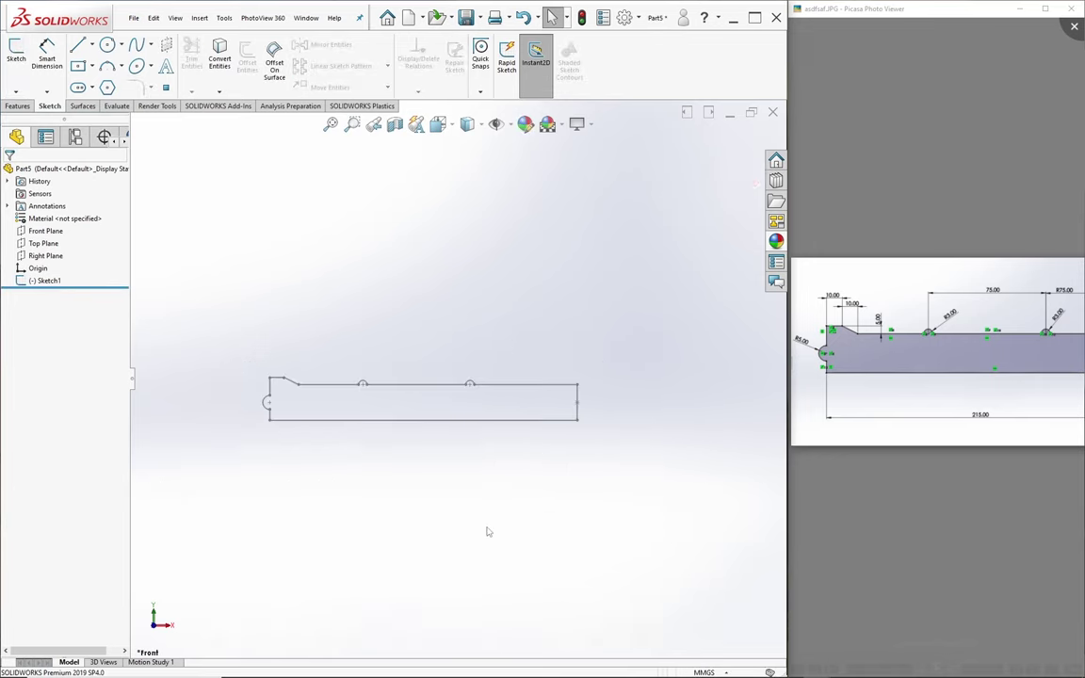
{"action": "left_click", "coordinate": [43, 281]}
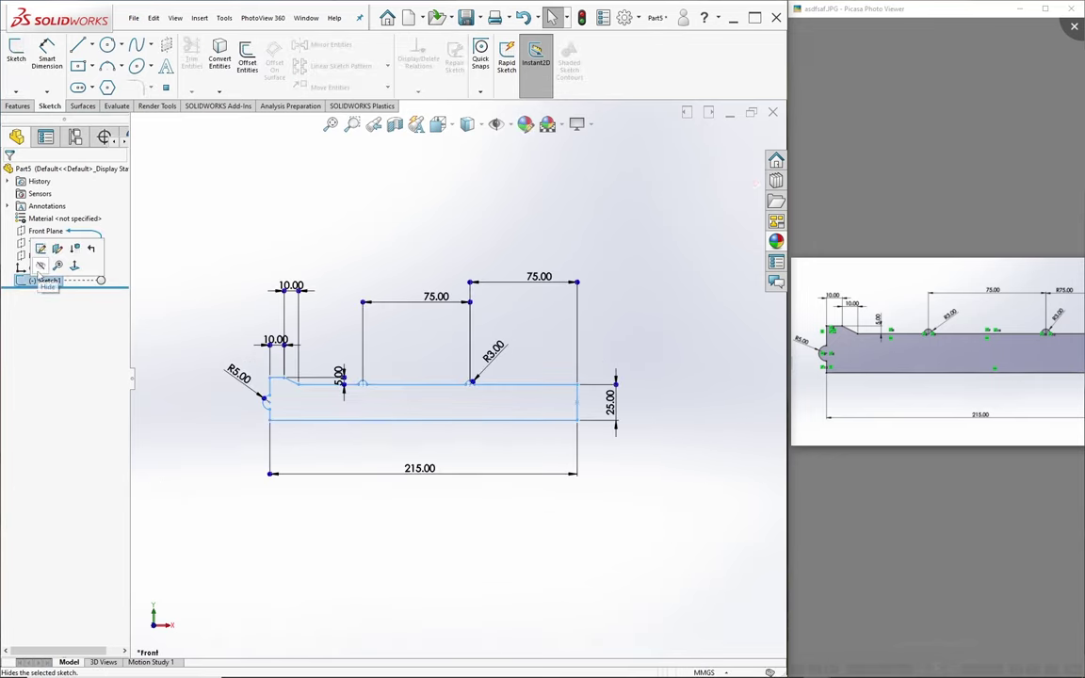
Revolve Sketch1 a full 360° about the vertical end line into a grooved disc
{"action": "left_click", "coordinate": [18, 106]}
{"action": "left_click", "coordinate": [57, 62]}
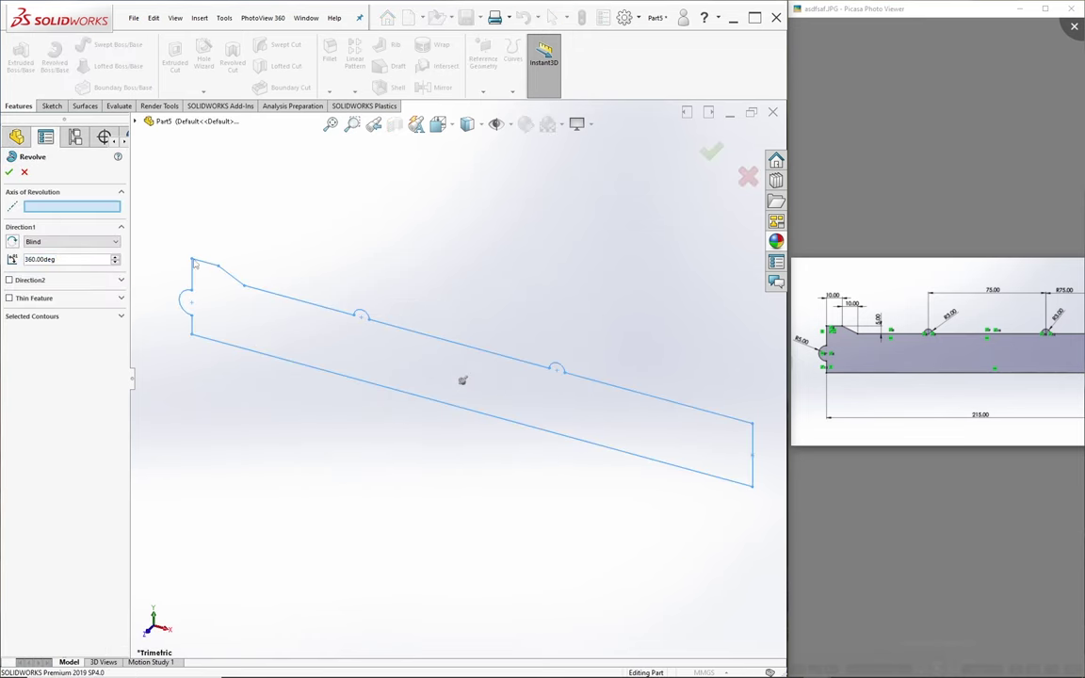
{"action": "left_click", "coordinate": [754, 446]}
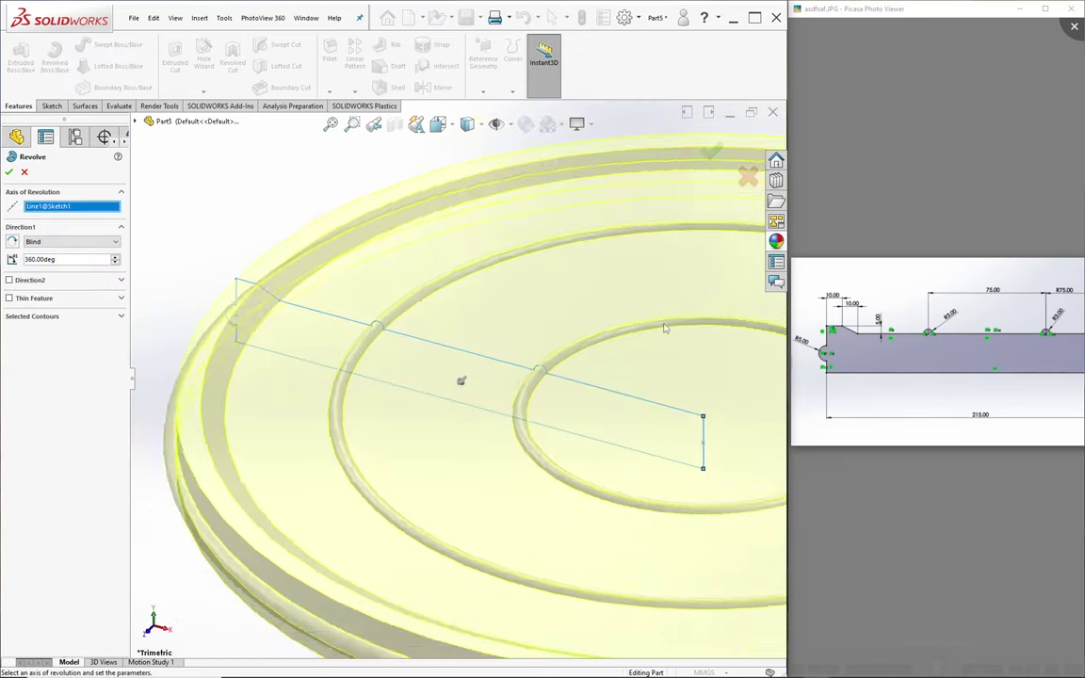
{"action": "right_click", "coordinate": [457, 382]}
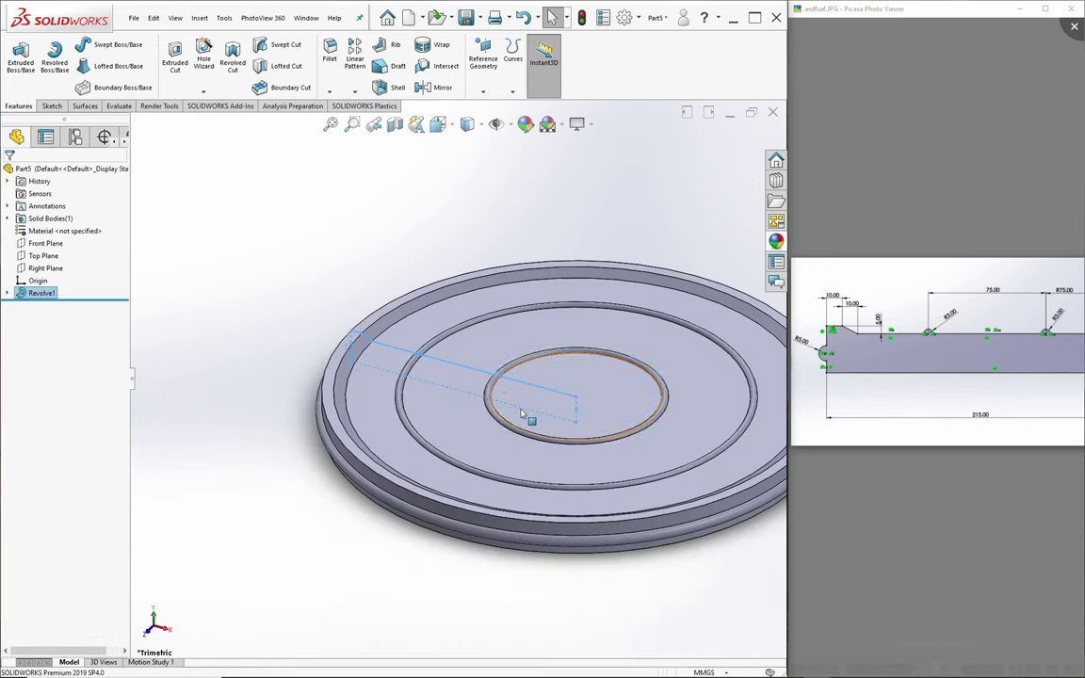
{"action": "mouse_move", "coordinate": [501, 358]}
{"action": "middle_mouse_down"}
{"action": "mouse_move", "coordinate": [526, 300]}
{"action": "mouse_move", "coordinate": [516, 273]}
{"action": "middle_mouse_up"}
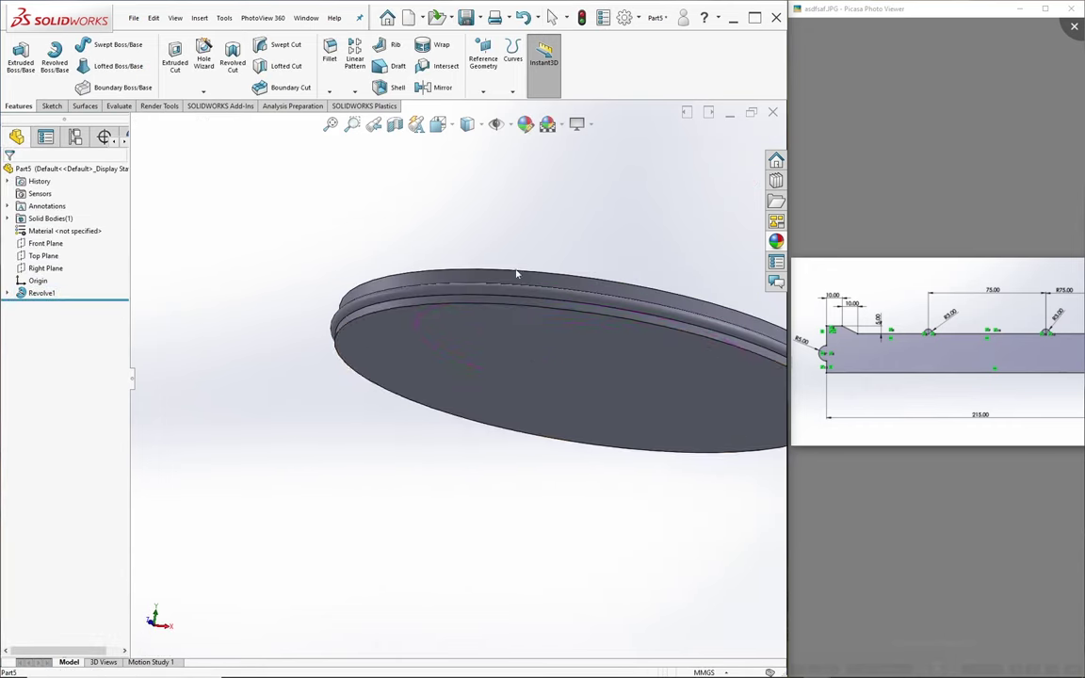
{"action": "key", "text": "space"}
Start a shell on the disc at 5 mm thickness, removing its large flat face
{"action": "left_click", "coordinate": [374, 437]}
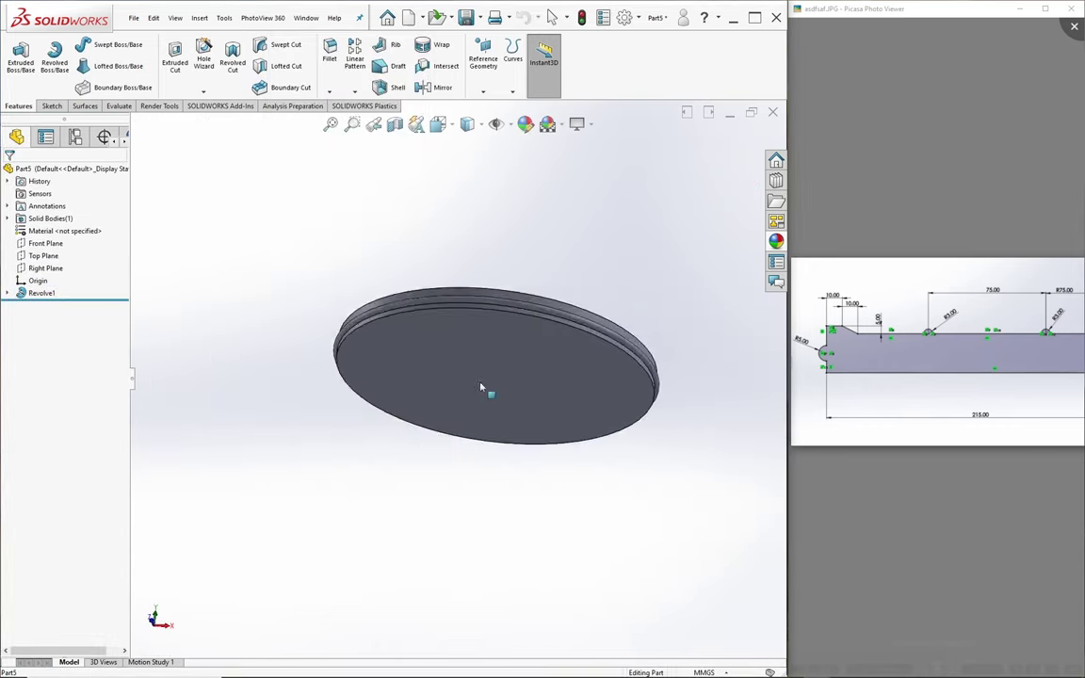
{"action": "left_click", "coordinate": [391, 86]}
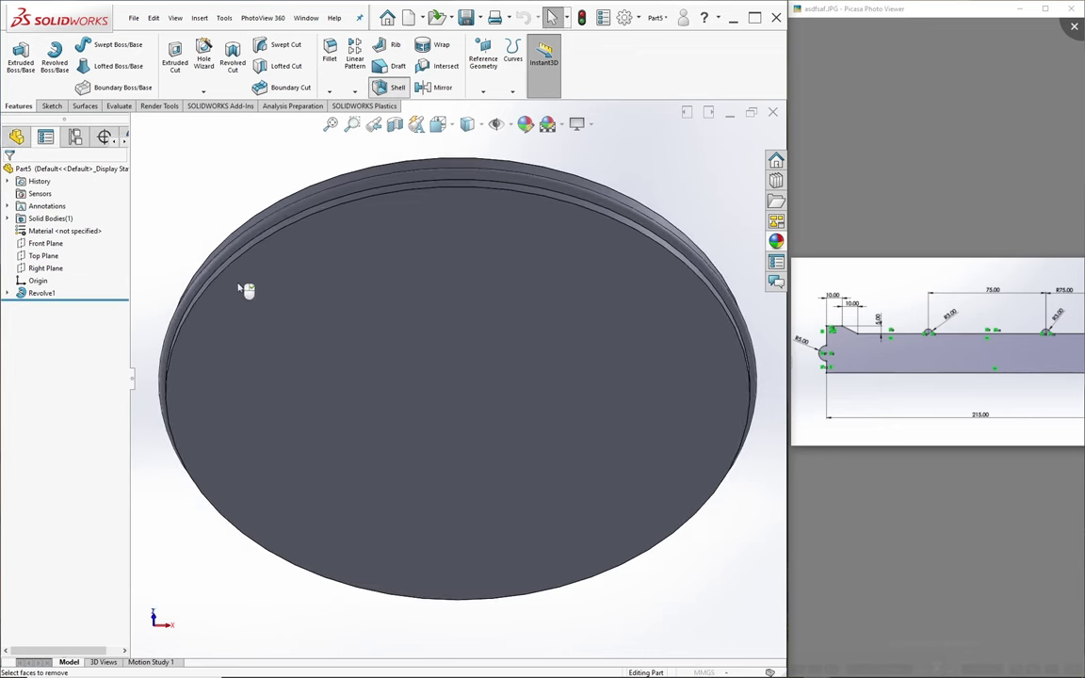
{"action": "type", "text": "5"}
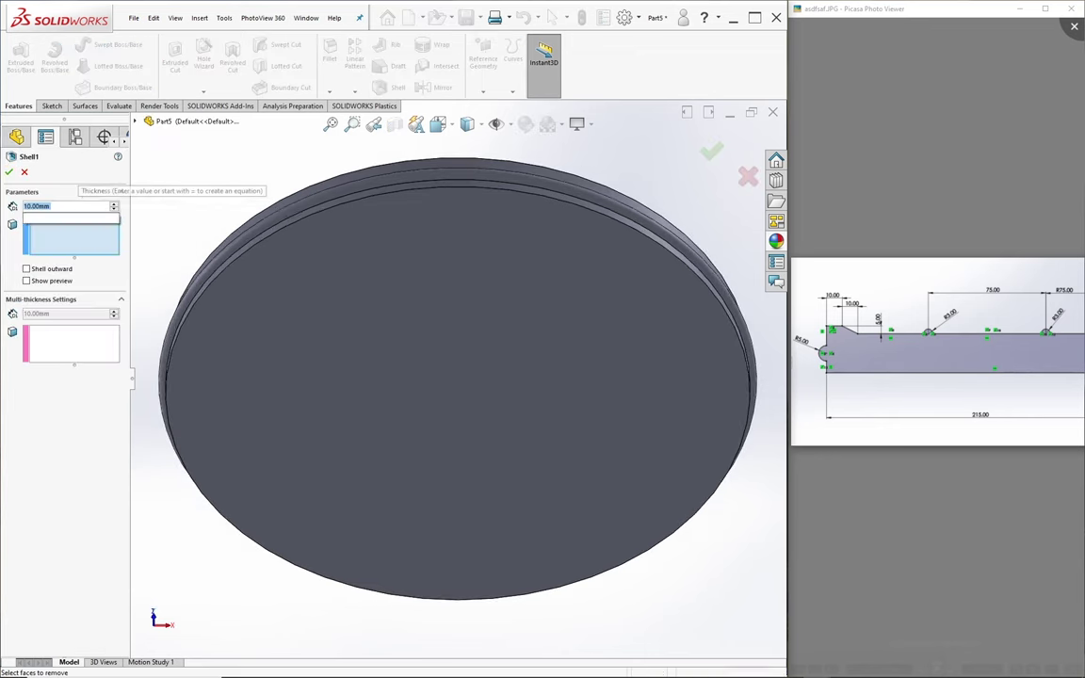
{"action": "key", "text": "Return"}
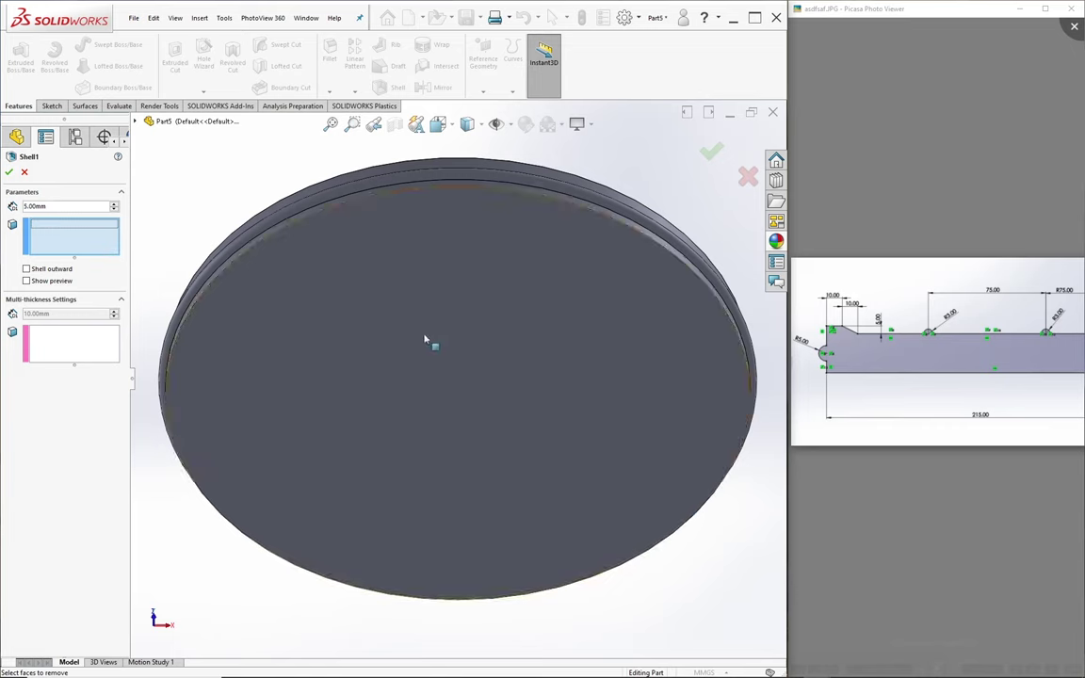
{"action": "left_click", "coordinate": [423, 333]}
{"action": "left_click", "coordinate": [714, 150]}
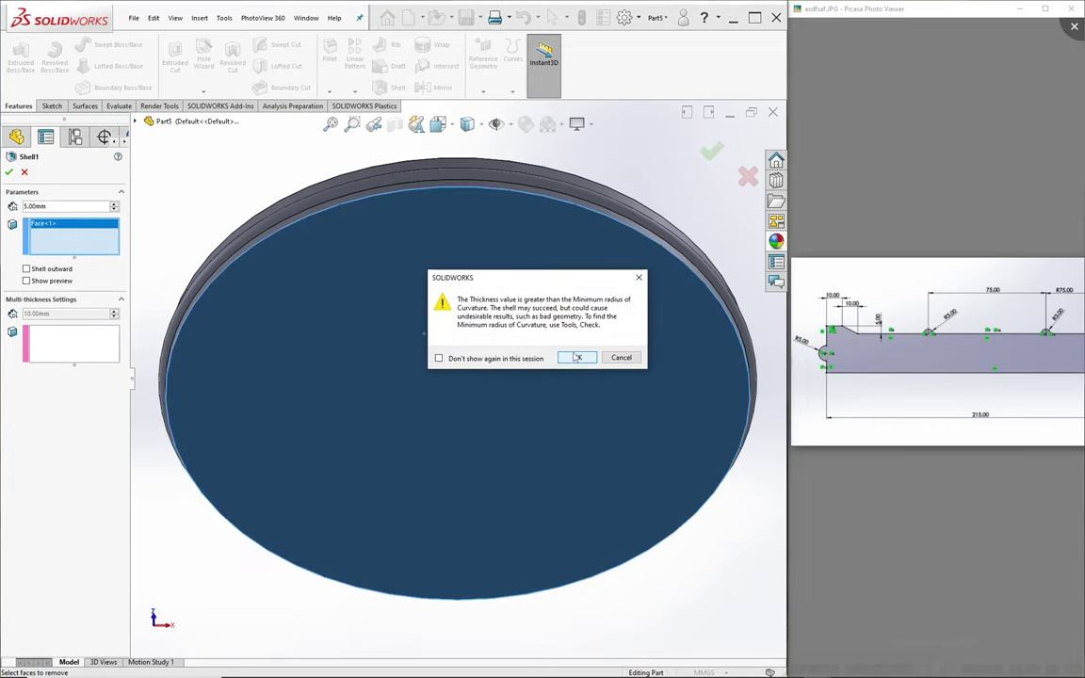
Dismiss the thickness warning and finish the shell at 3 mm instead
{"action": "left_click", "coordinate": [621, 357]}
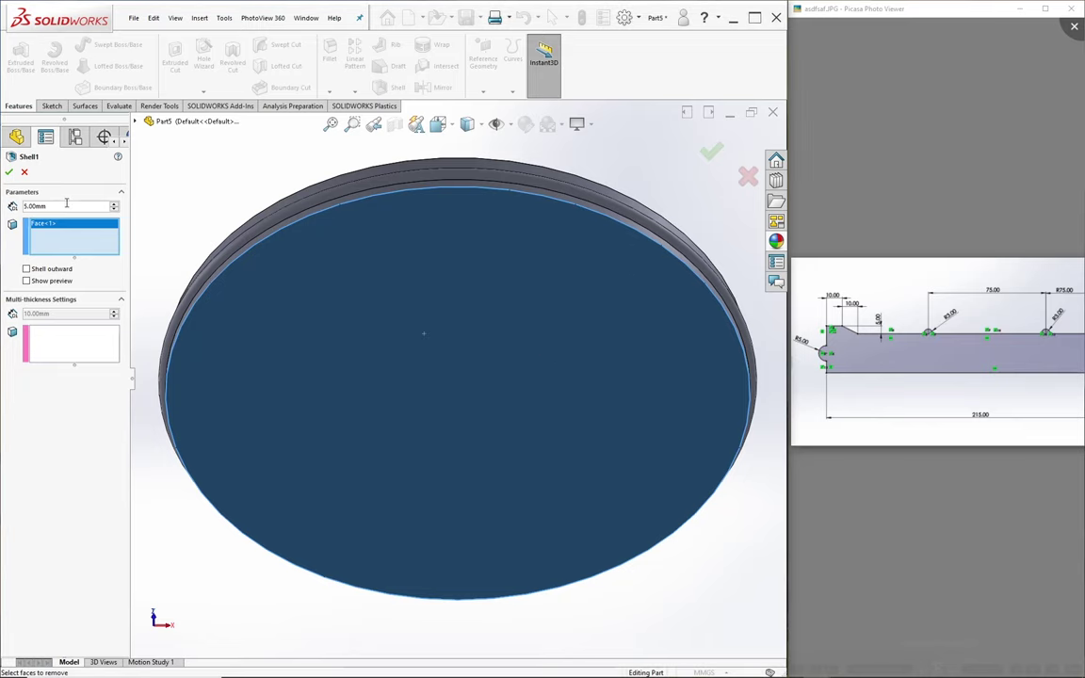
{"action": "double_click", "coordinate": [67, 204]}
{"action": "type", "text": "3"}
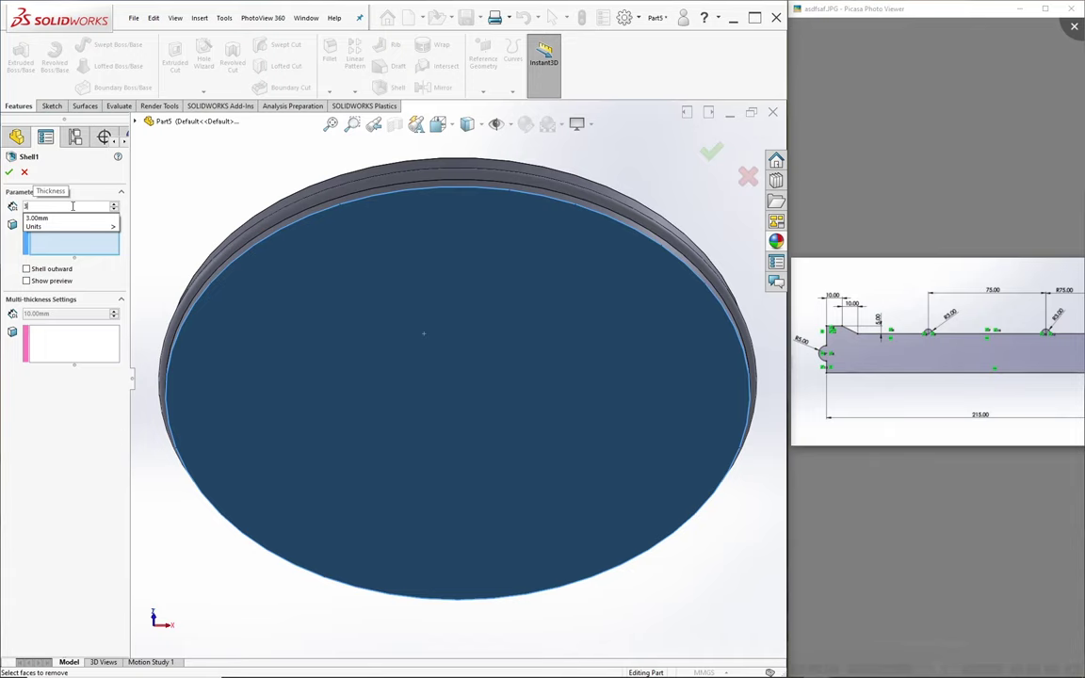
{"action": "key", "text": "Return"}
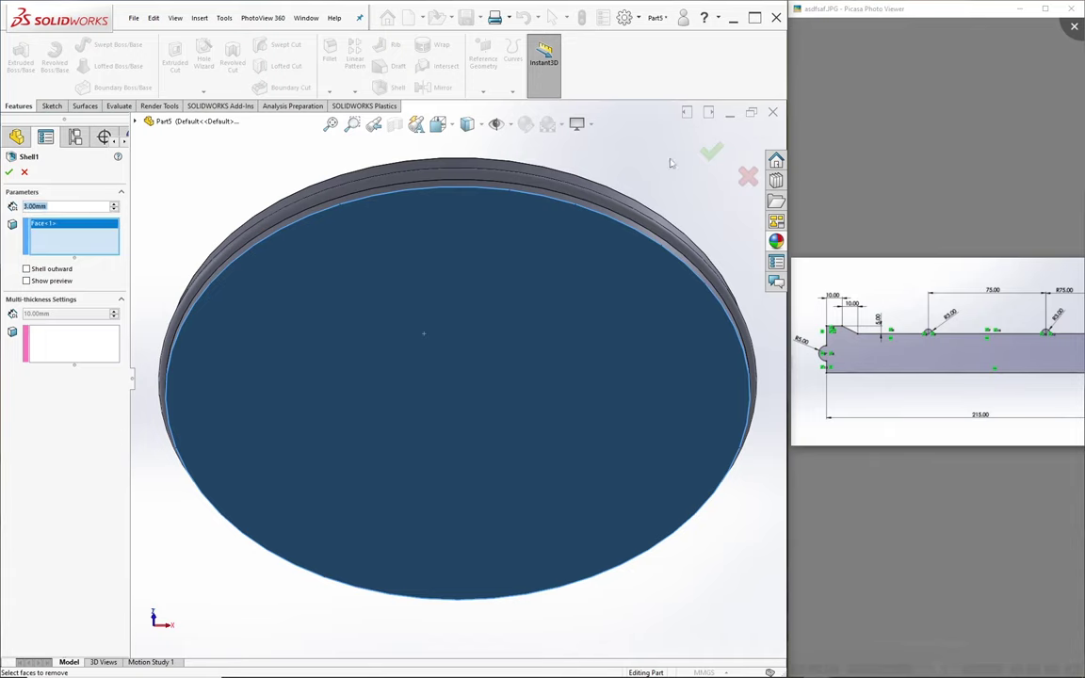
{"action": "left_click", "coordinate": [712, 151]}
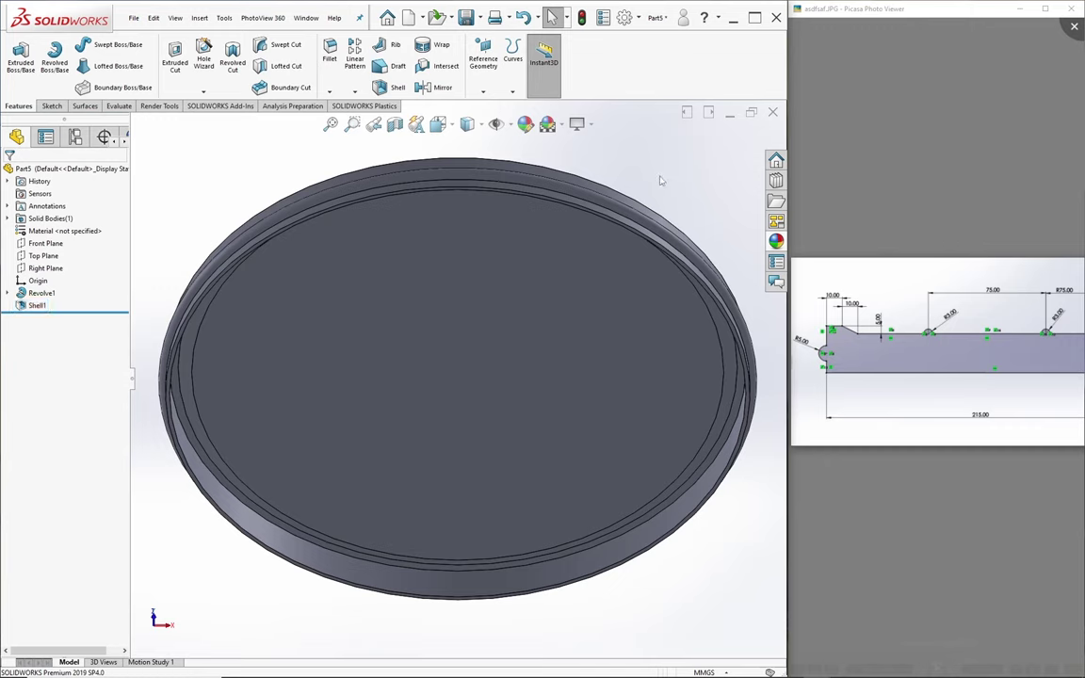
{"action": "middle_click_drag", "start_coordinate": [610, 158], "coordinate": [640, 253]}
Save the shelled disc as 'lid' and view its ringed top in a standard orientation
{"action": "key", "text": "ctrl+s"}
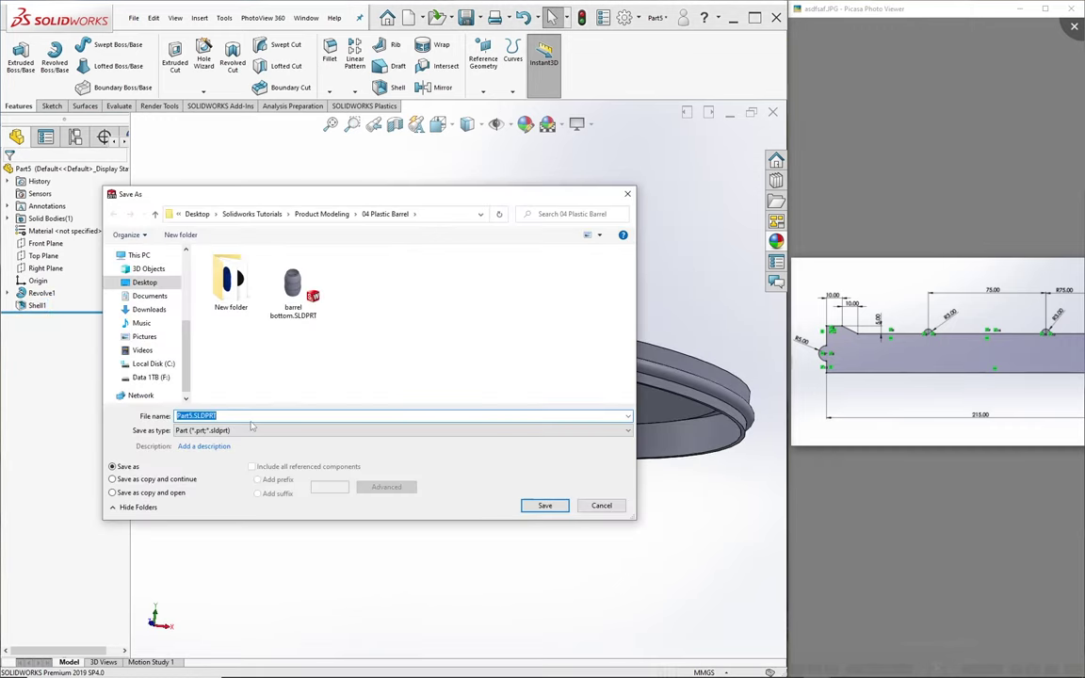
{"action": "type", "text": "lid"}
{"action": "key", "text": "Return"}
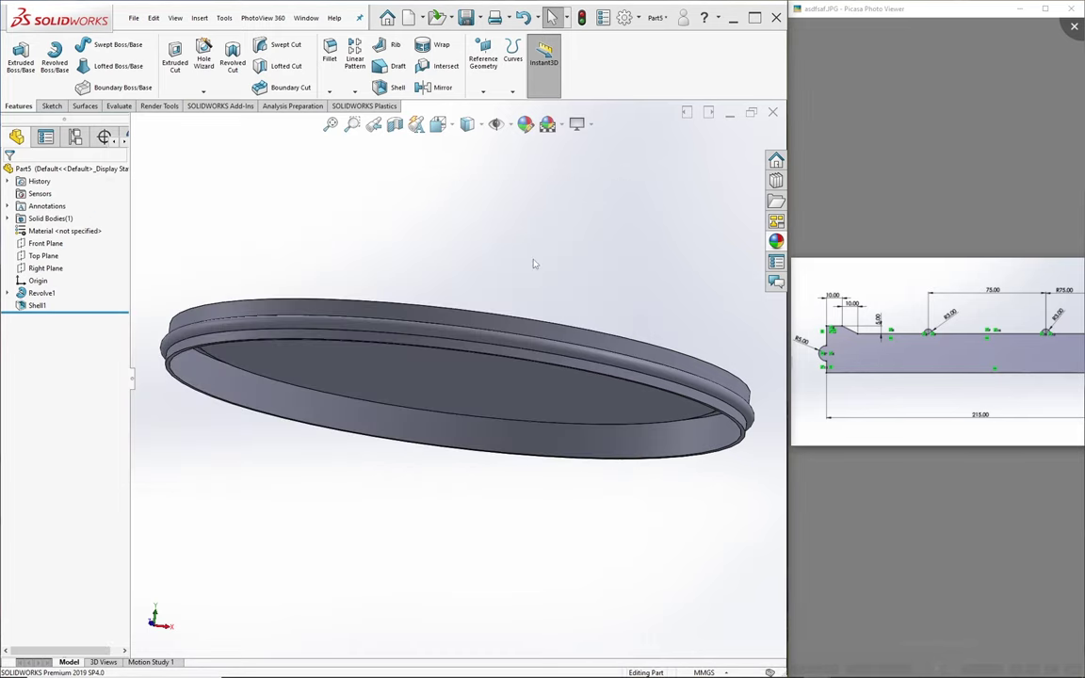
{"action": "middle_click_drag", "start_coordinate": [532, 264], "coordinate": [528, 330]}
{"action": "scroll", "coordinate": [527, 329], "scroll_direction": "down", "scroll_amount": 3}
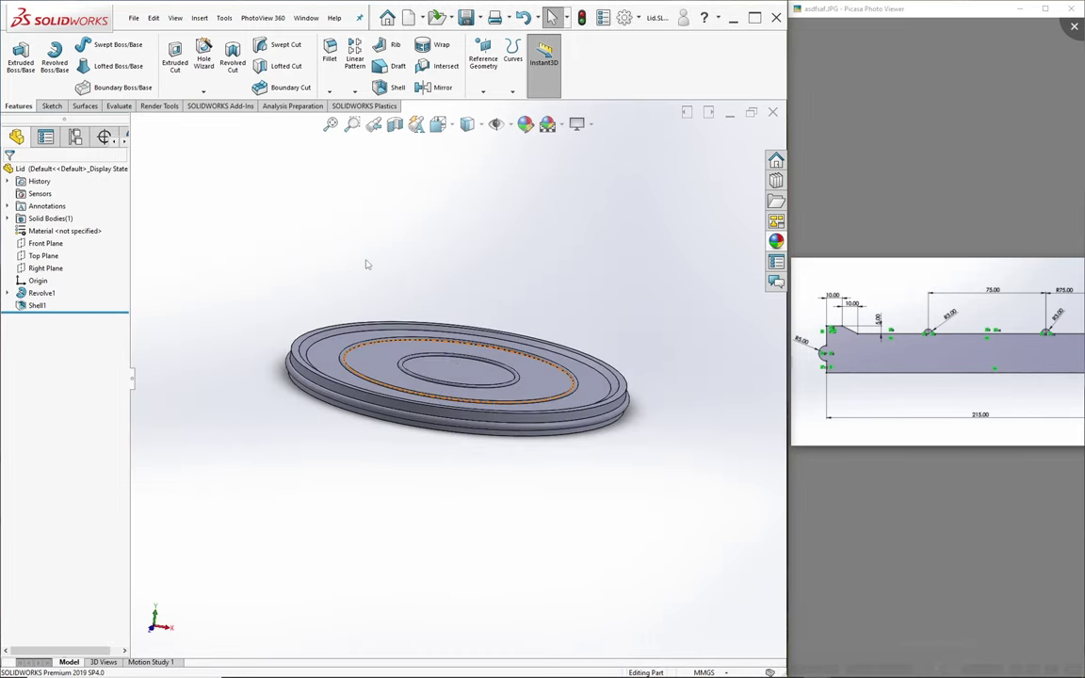
{"action": "scroll", "coordinate": [442, 349], "scroll_direction": "down", "scroll_amount": 2}
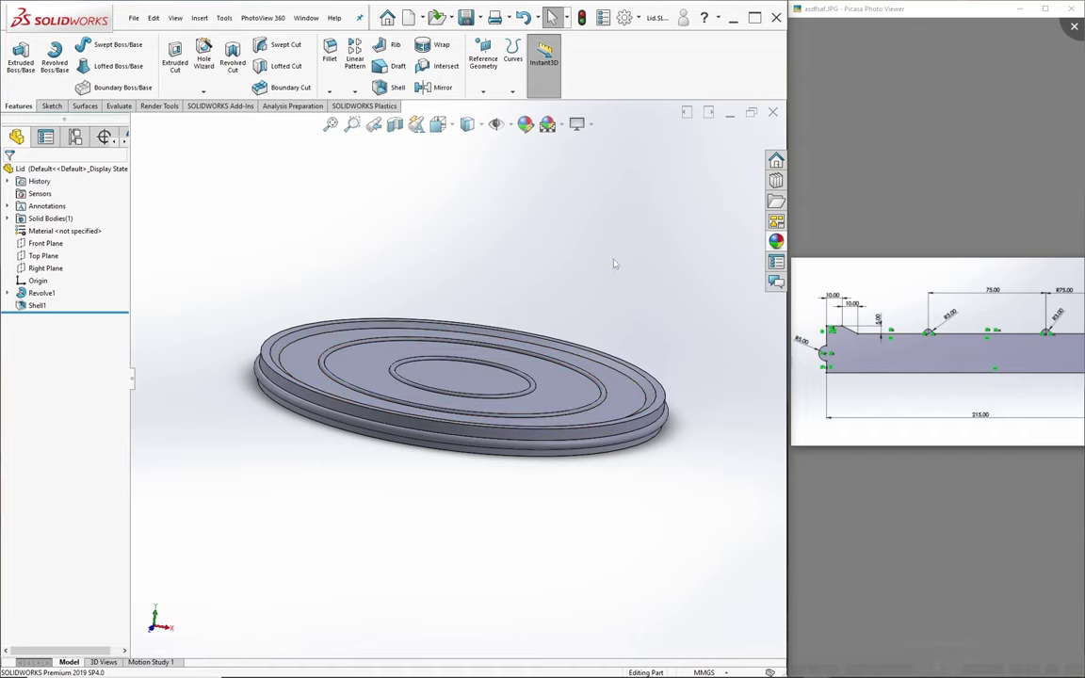
{"action": "key", "text": "space"}
{"action": "left_click", "coordinate": [518, 400]}
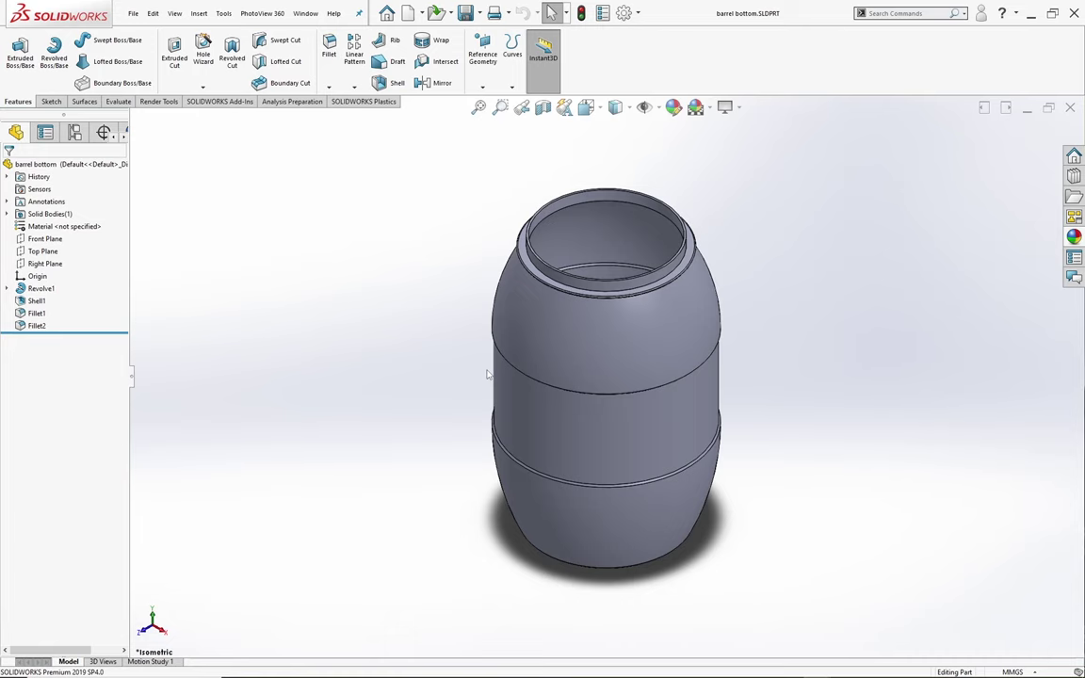
Create a new assembly with the barrel bottom placed and the Lid component inserted beside it
{"action": "key", "text": "space"}
{"action": "left_click", "coordinate": [457, 453]}
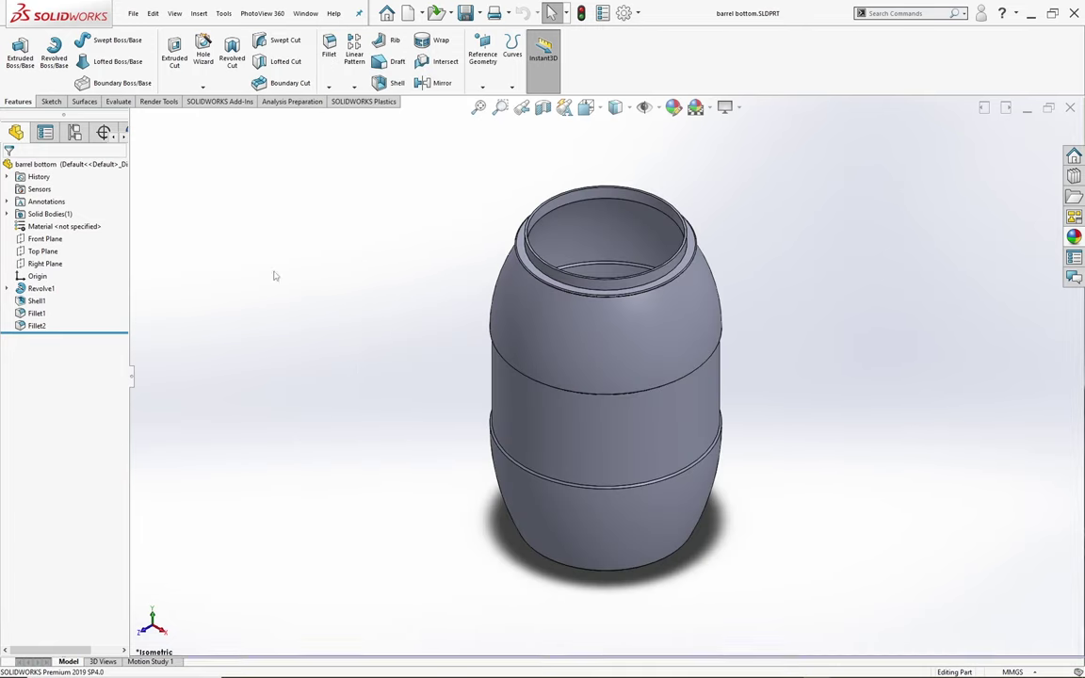
{"action": "left_click", "coordinate": [133, 14]}
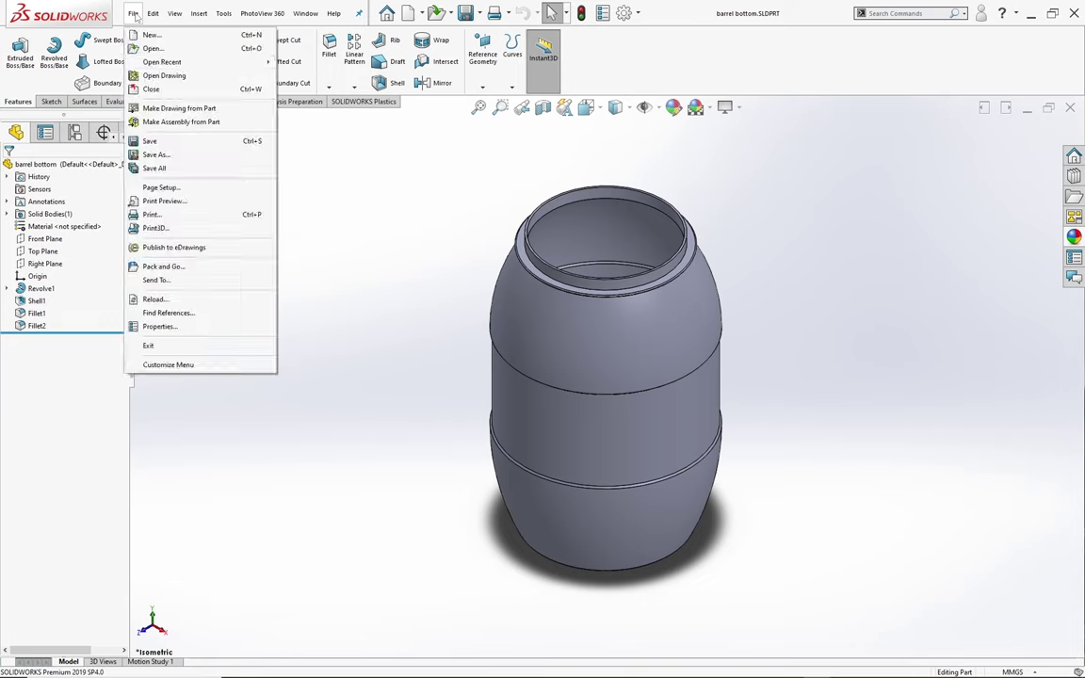
{"action": "left_click", "coordinate": [164, 121]}
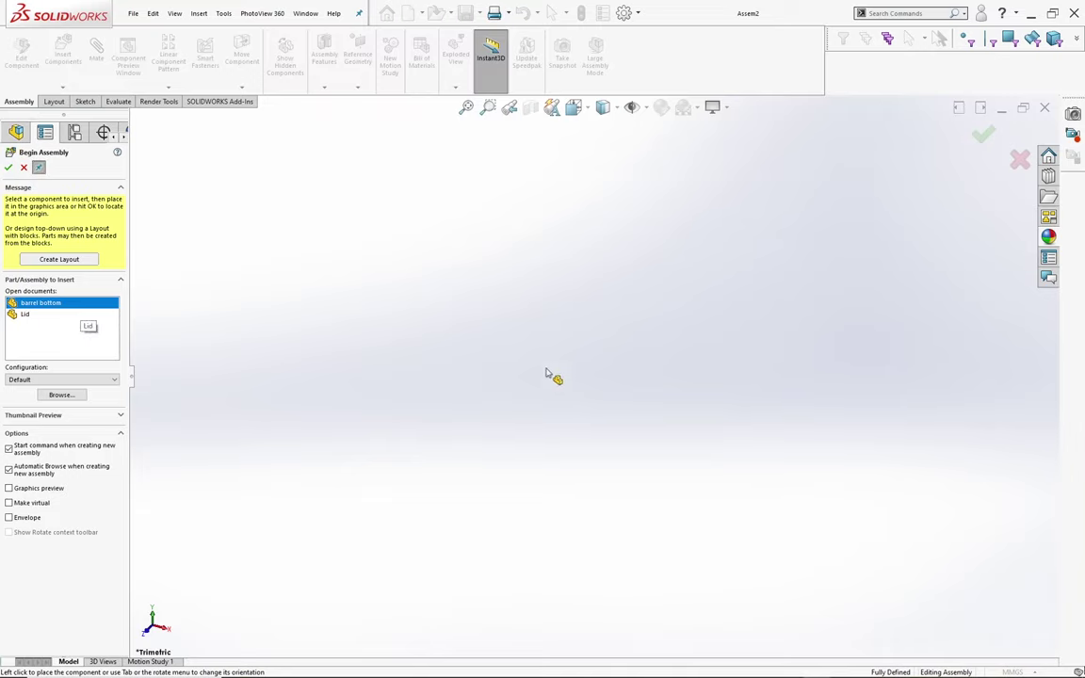
{"action": "left_click", "coordinate": [497, 340]}
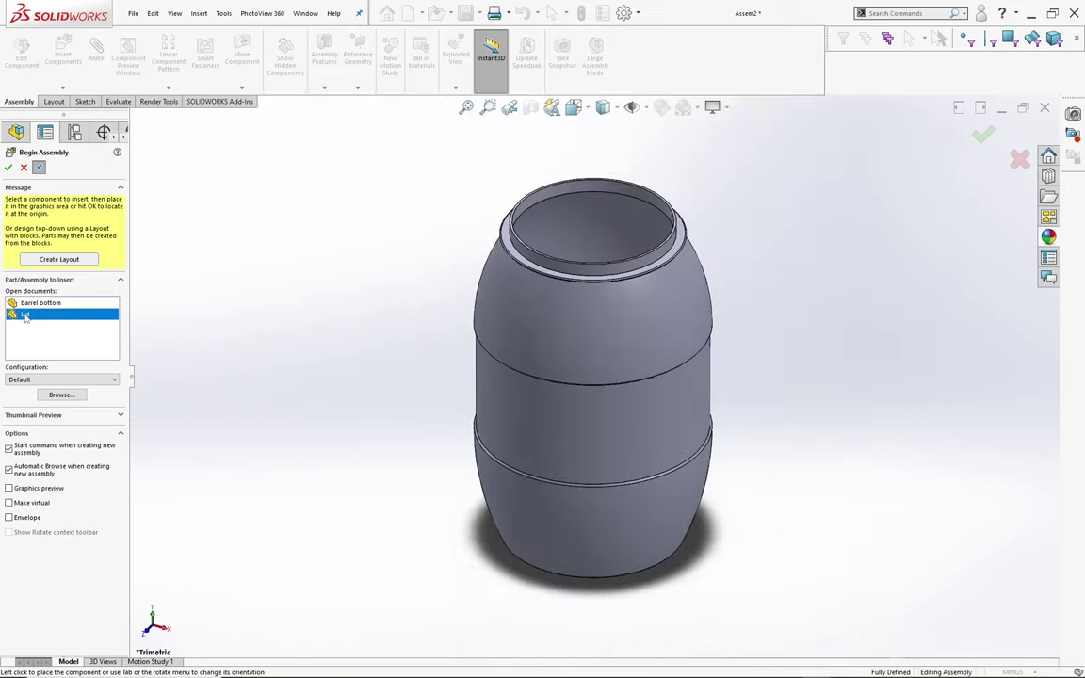
{"action": "left_click", "coordinate": [431, 224]}
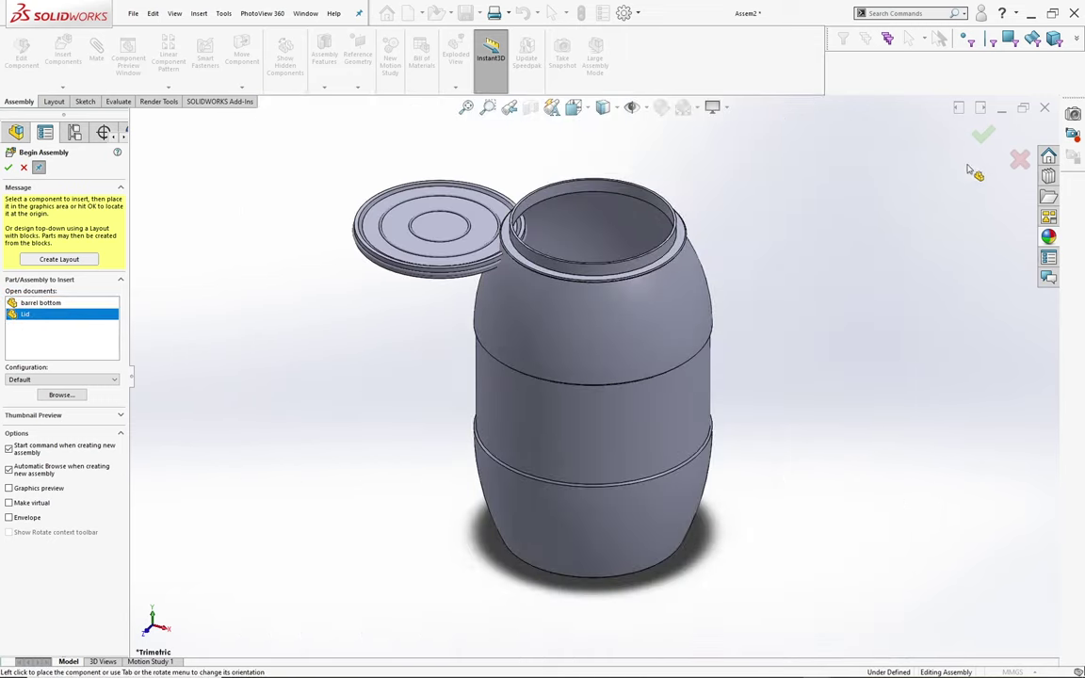
{"action": "left_click", "coordinate": [984, 136]}
{"action": "middle_click_drag", "start_coordinate": [358, 339], "coordinate": [345, 143]}
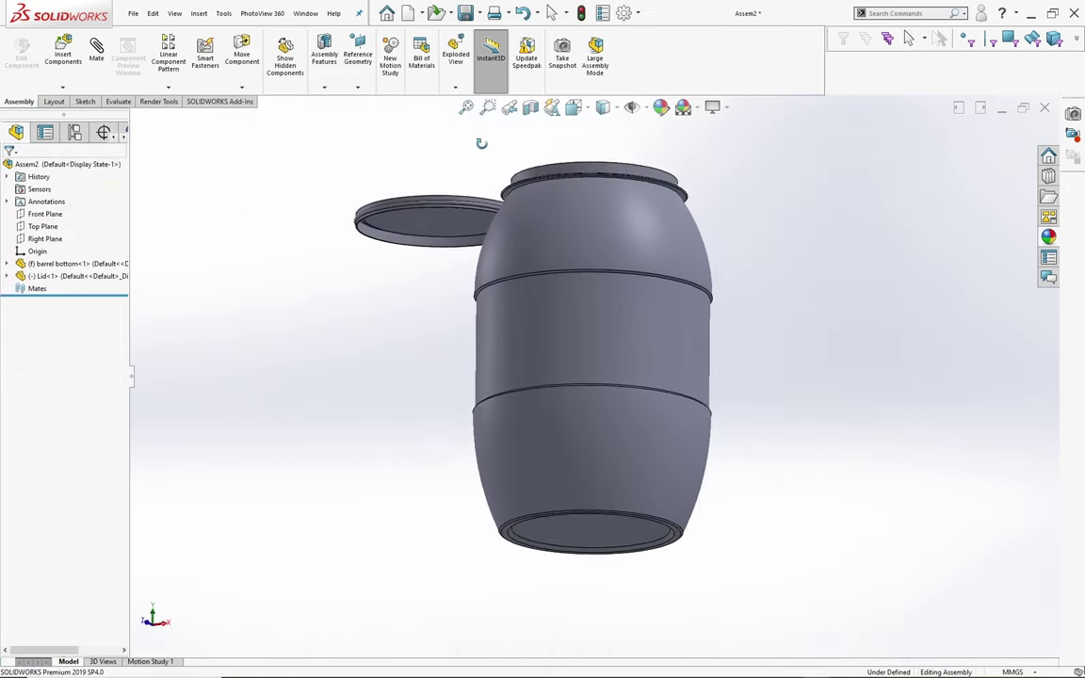
Add a coincident mate between the lid's rim face and the barrel's top rim face
{"action": "left_click", "coordinate": [96, 49]}
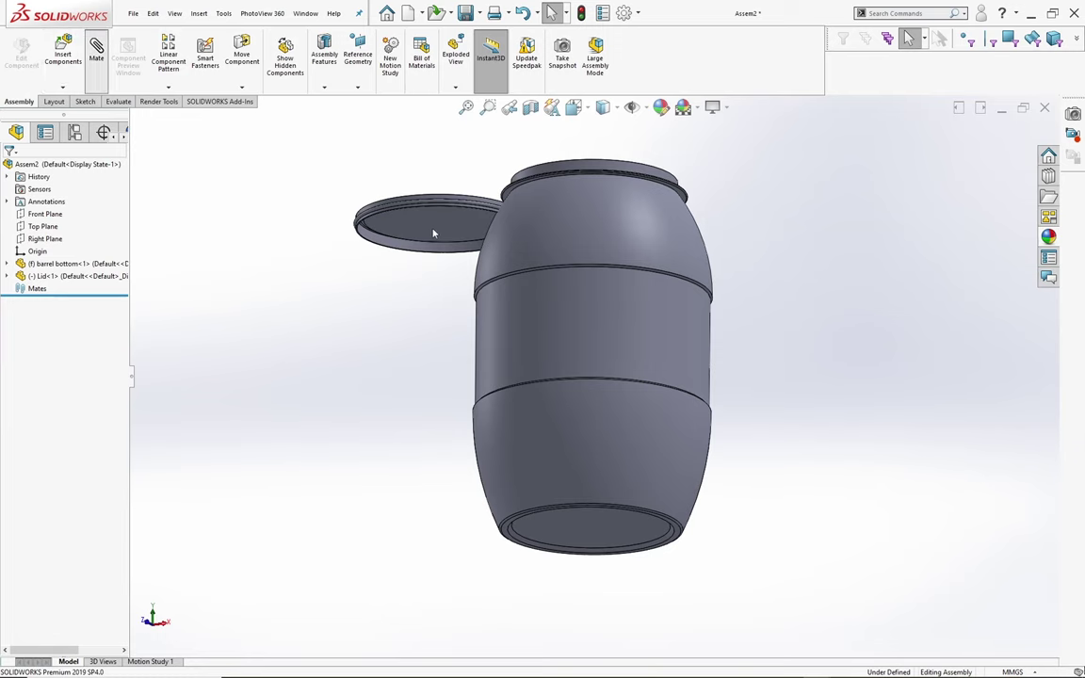
{"action": "scroll", "coordinate": [437, 228], "scroll_direction": "down", "scroll_amount": 2}
{"action": "scroll", "coordinate": [385, 232], "scroll_direction": "down", "scroll_amount": 2}
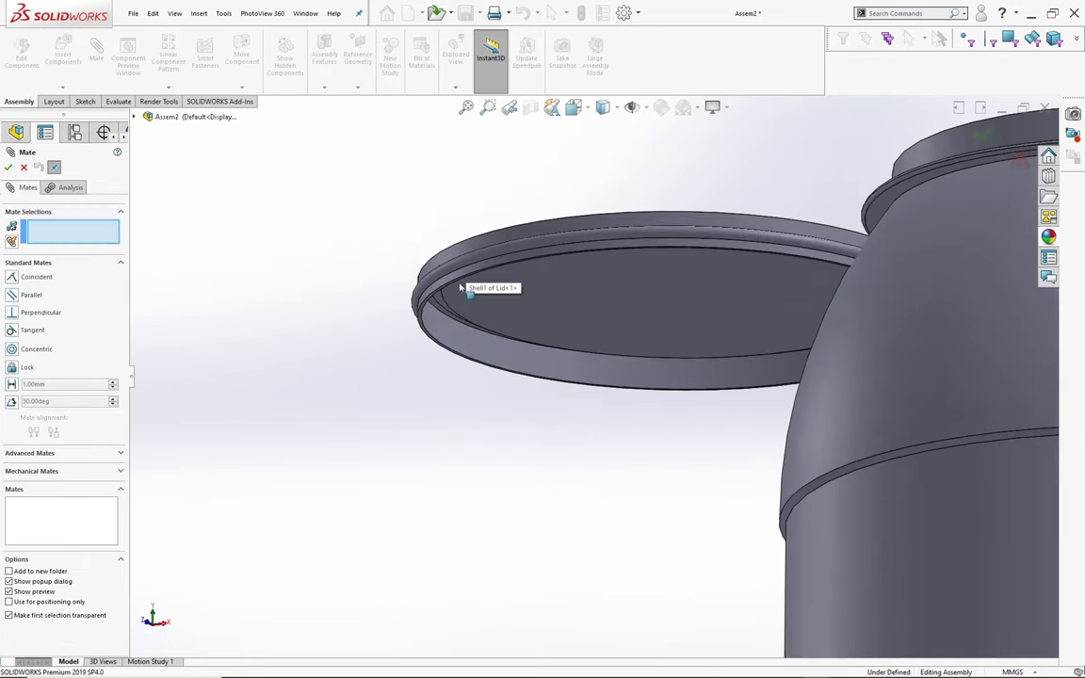
{"action": "scroll", "coordinate": [463, 287], "scroll_direction": "down", "scroll_amount": 2}
{"action": "left_click", "coordinate": [442, 337]}
{"action": "scroll", "coordinate": [442, 337], "scroll_direction": "up", "scroll_amount": 3}
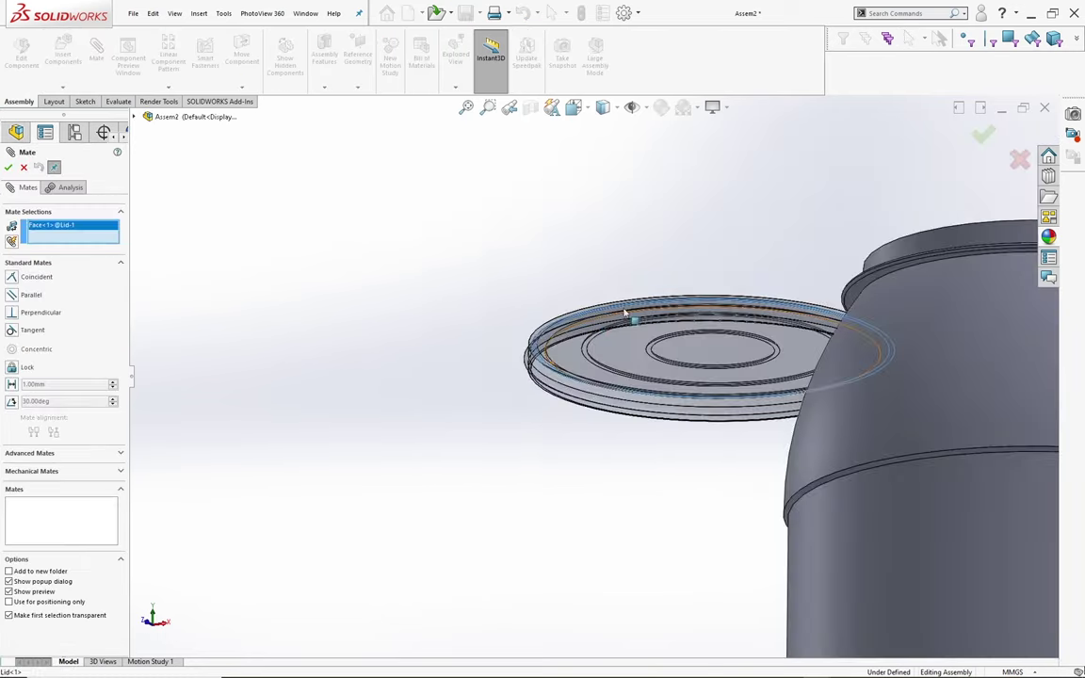
{"action": "scroll", "coordinate": [828, 245], "scroll_direction": "down", "scroll_amount": 2}
{"action": "scroll", "coordinate": [762, 242], "scroll_direction": "down", "scroll_amount": 3}
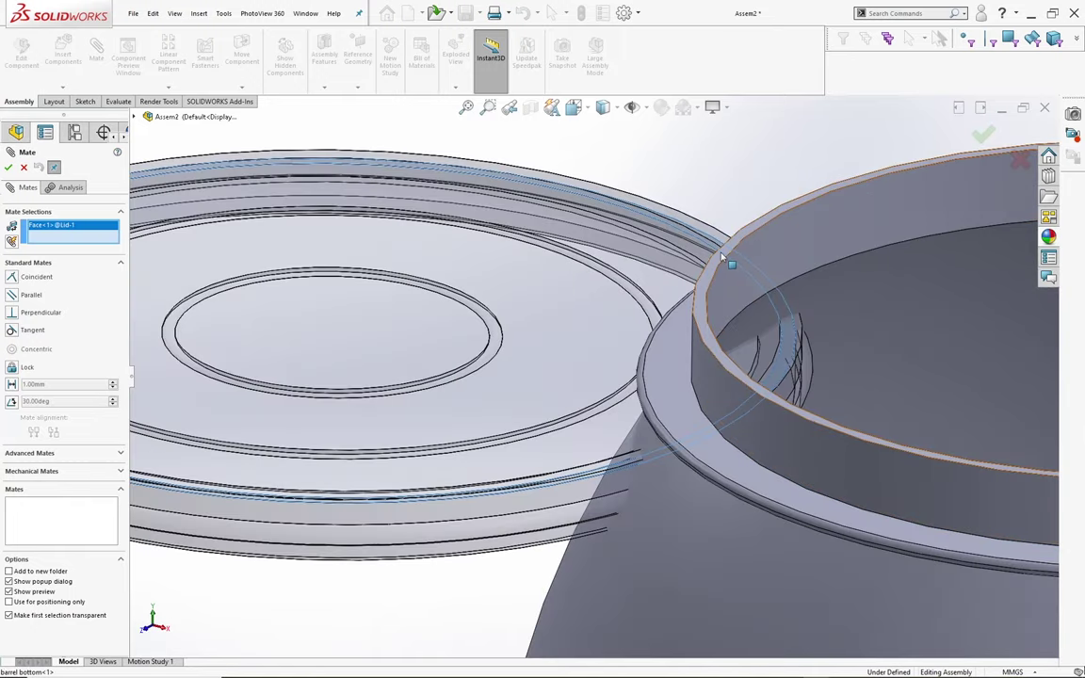
{"action": "left_click", "coordinate": [723, 250]}
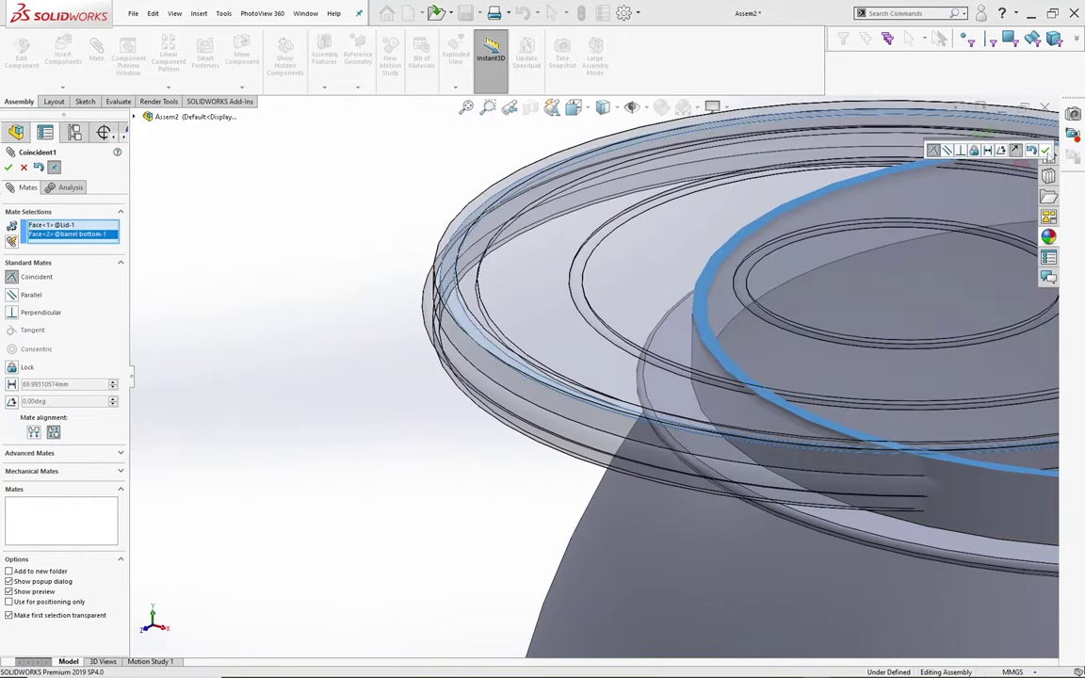
{"action": "left_click", "coordinate": [1045, 150]}
Add a concentric mate between the lid's round inner face and the barrel neck
{"action": "scroll", "coordinate": [753, 282], "scroll_direction": "up", "scroll_amount": 3}
{"action": "middle_click_drag", "start_coordinate": [750, 217], "coordinate": [750, 272]}
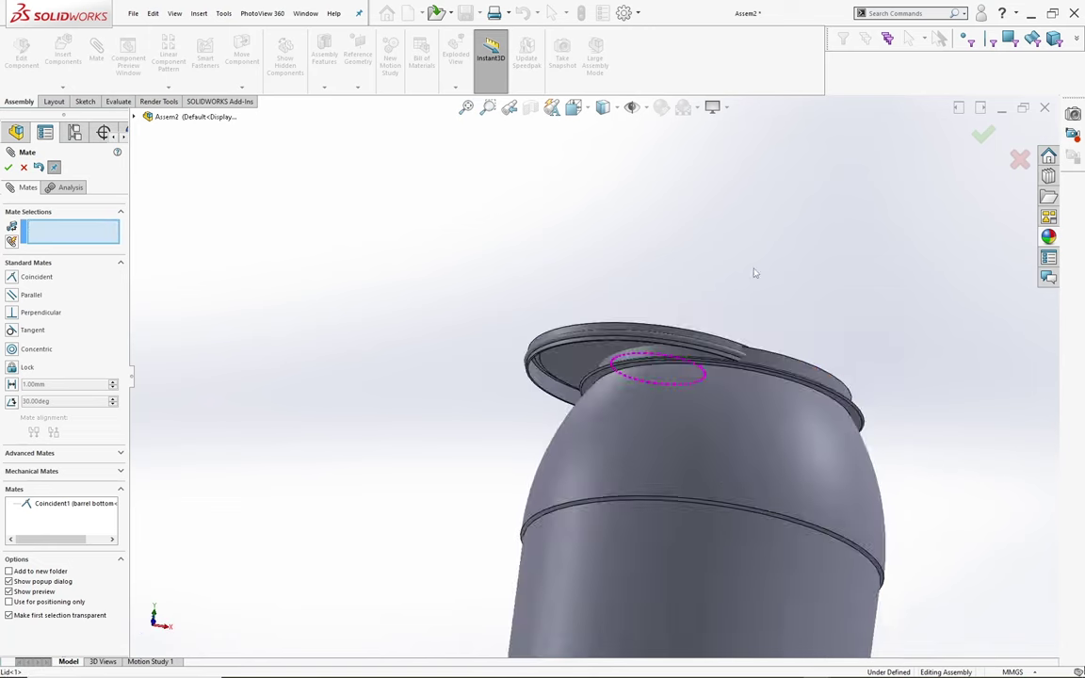
{"action": "scroll", "coordinate": [580, 377], "scroll_direction": "down", "scroll_amount": 4}
{"action": "left_click", "coordinate": [566, 429]}
{"action": "scroll", "coordinate": [659, 433], "scroll_direction": "up", "scroll_amount": 3}
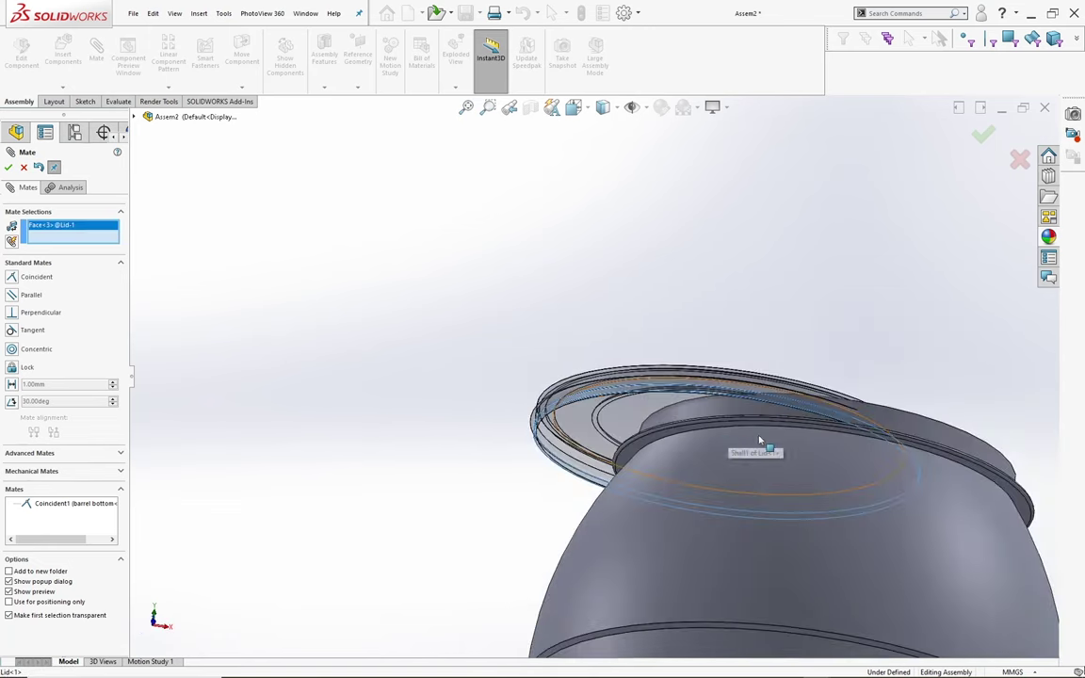
{"action": "scroll", "coordinate": [709, 416], "scroll_direction": "down", "scroll_amount": 2}
{"action": "left_click", "coordinate": [684, 403]}
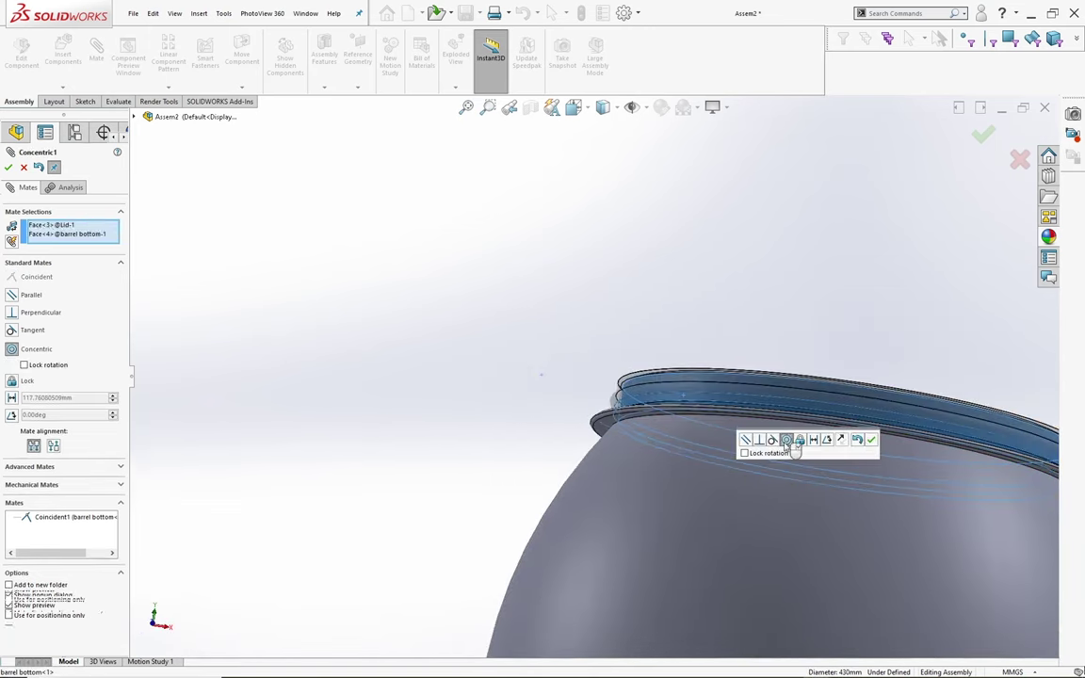
{"action": "left_click", "coordinate": [870, 439]}
Close the mates, switch to the isometric view, and begin saving the assembly
{"action": "scroll", "coordinate": [829, 353], "scroll_direction": "up", "scroll_amount": 3}
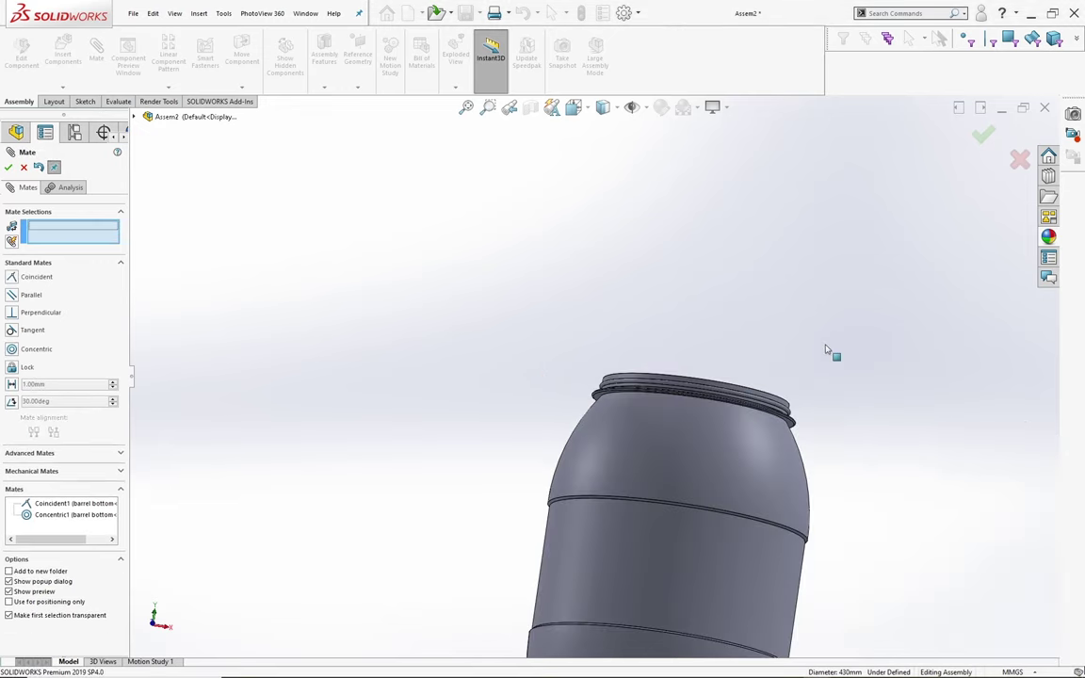
{"action": "mouse_move", "coordinate": [829, 353]}
{"action": "middle_mouse_down"}
{"action": "mouse_move", "coordinate": [781, 415]}
{"action": "mouse_move", "coordinate": [897, 287]}
{"action": "middle_mouse_up"}
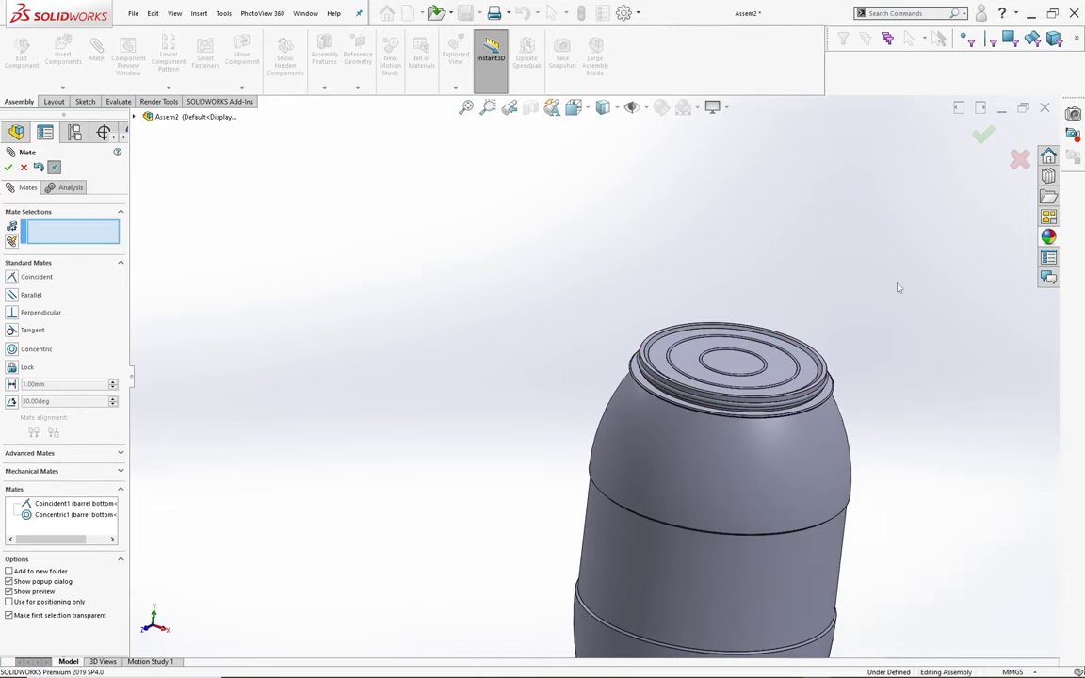
{"action": "left_click", "coordinate": [983, 136]}
{"action": "key", "text": "space"}
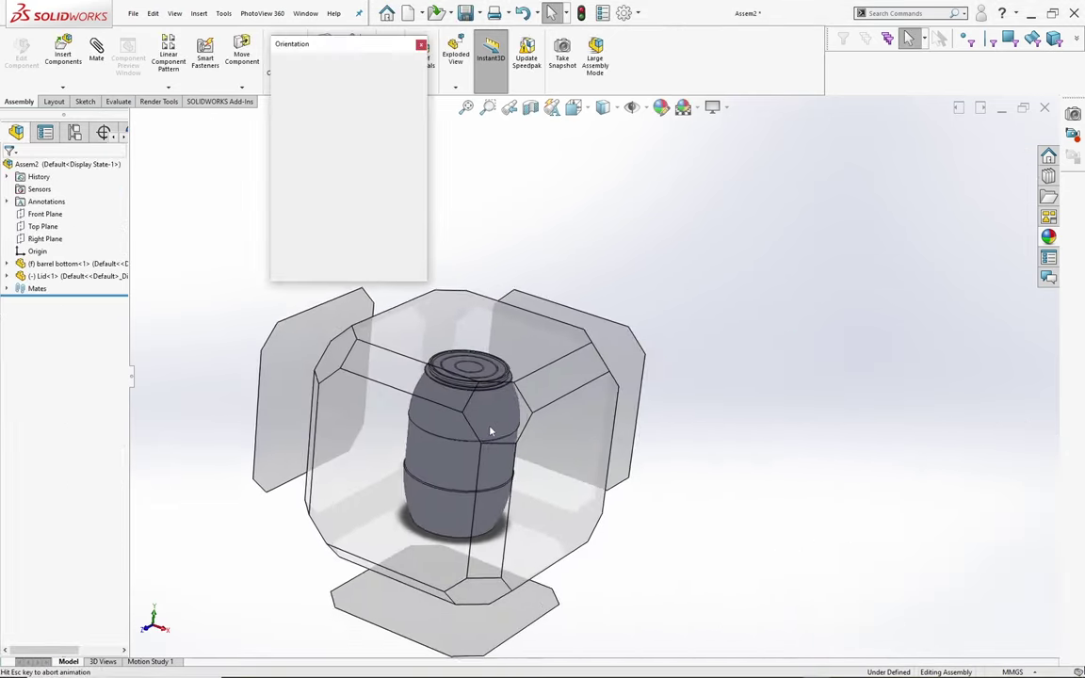
{"action": "left_click", "coordinate": [517, 403]}
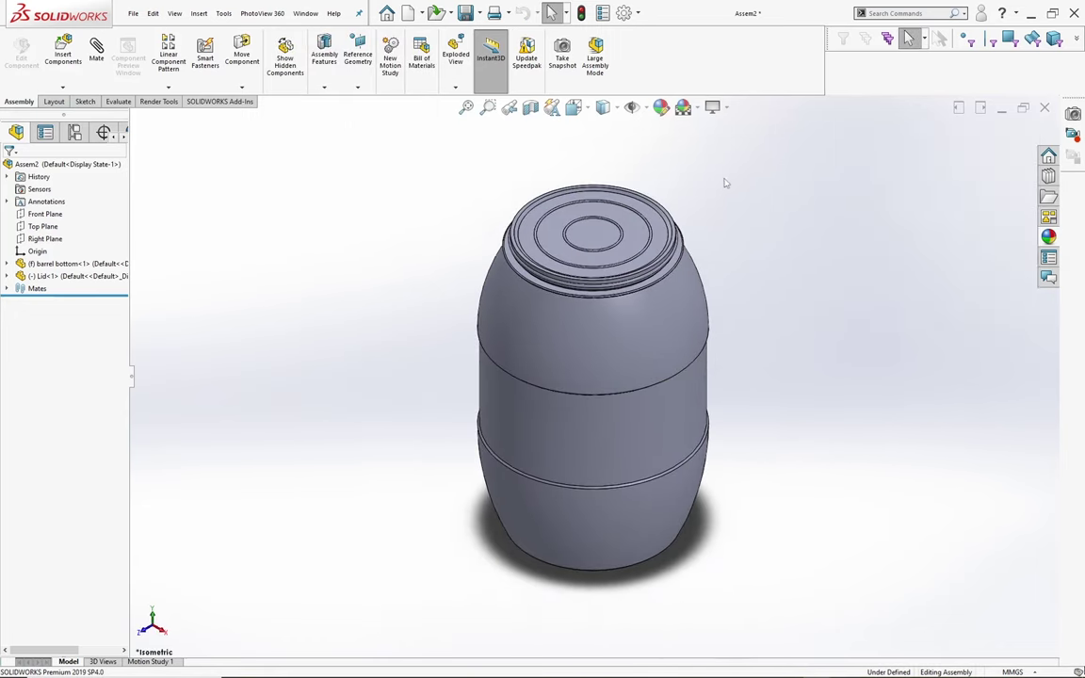
{"action": "key", "text": "ctrl+s"}
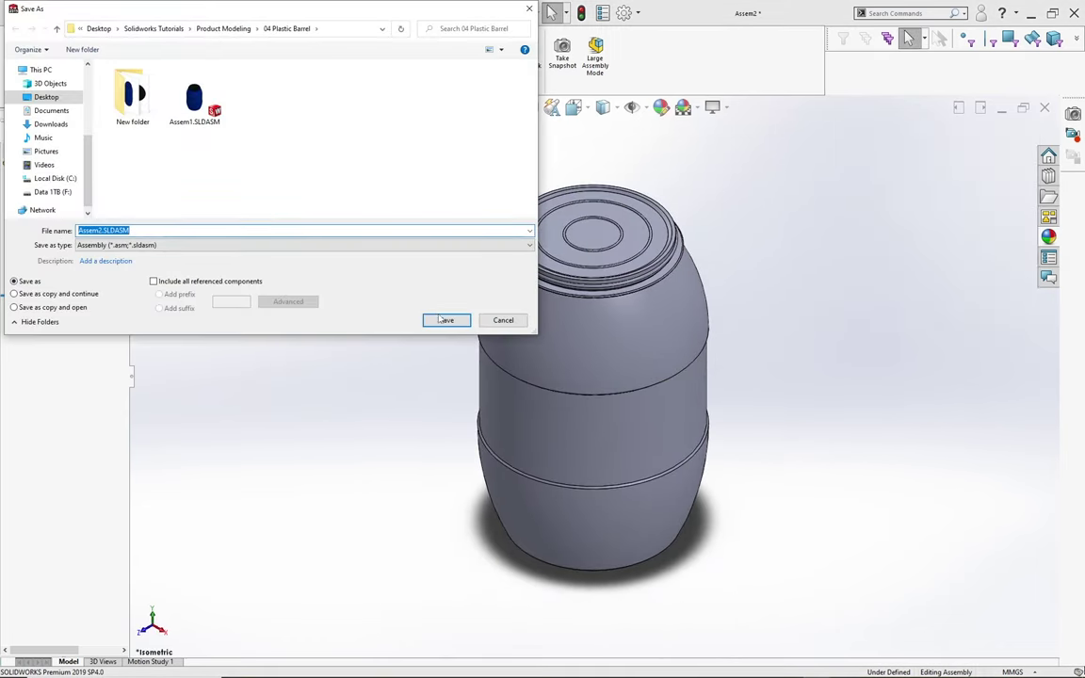
Save the assembly as Assem2.SLDASM and give the lid black low-gloss plastic
{"action": "left_click", "coordinate": [445, 320]}
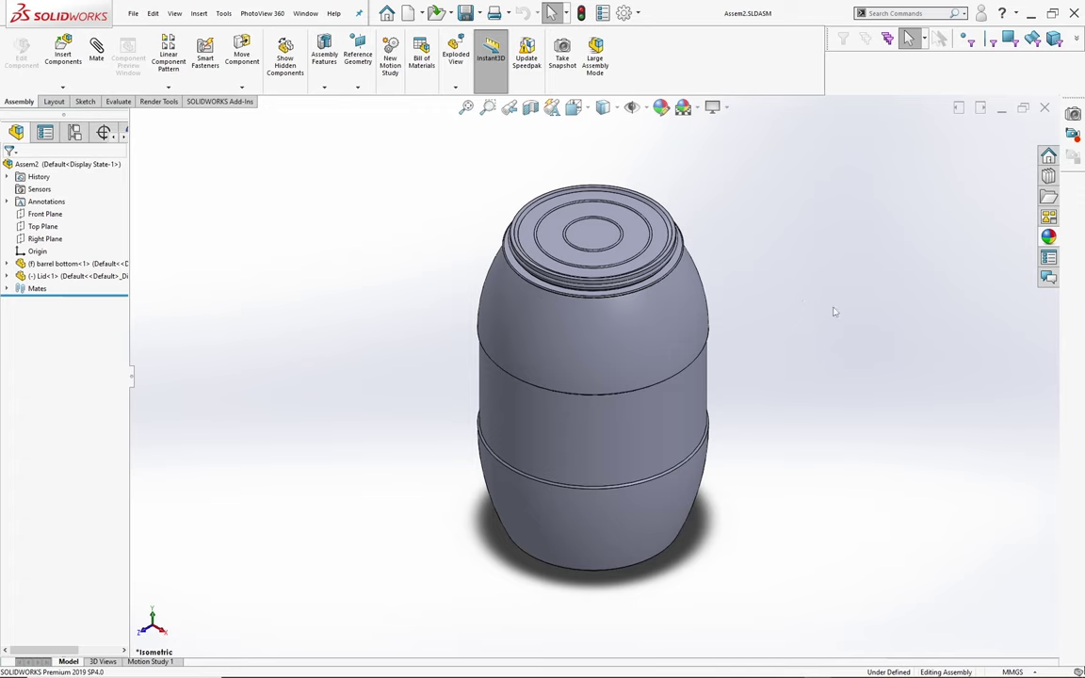
{"action": "left_click", "coordinate": [1048, 237]}
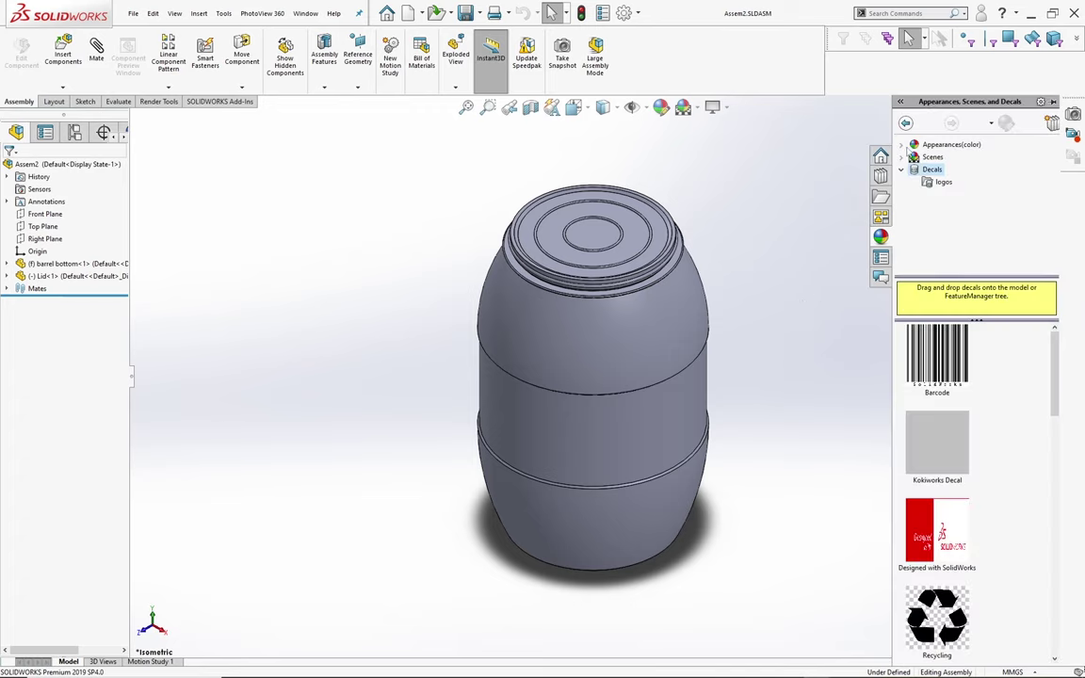
{"action": "left_click", "coordinate": [901, 144]}
{"action": "left_click", "coordinate": [942, 160]}
{"action": "left_click", "coordinate": [915, 161]}
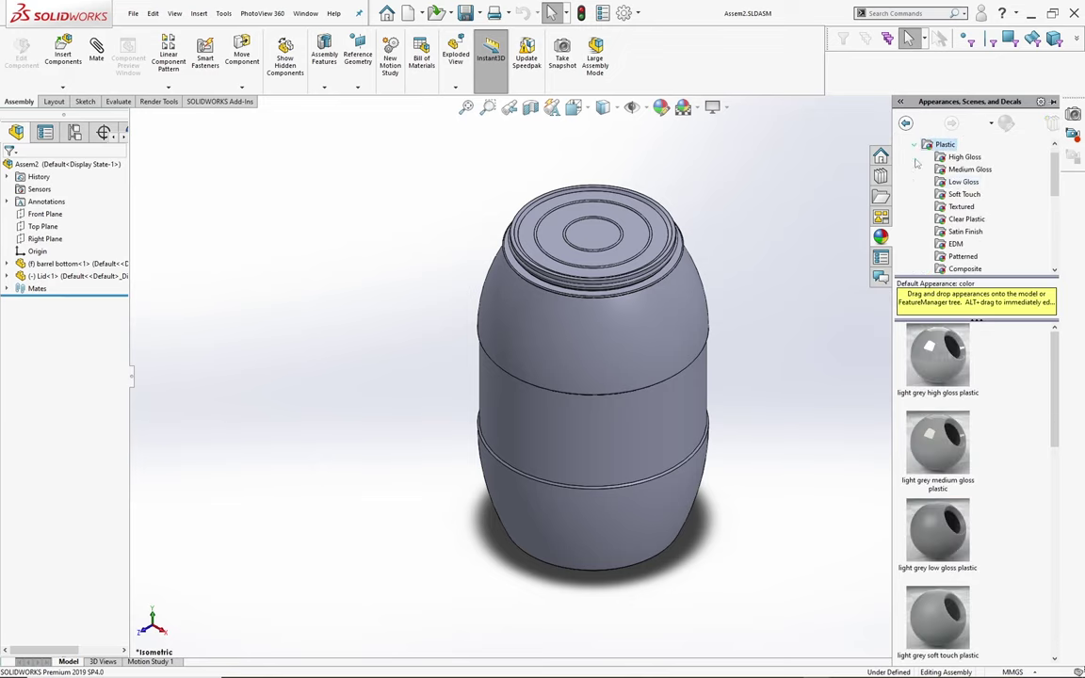
{"action": "left_click", "coordinate": [963, 182]}
{"action": "scroll", "coordinate": [994, 426], "scroll_direction": "down", "scroll_amount": 3}
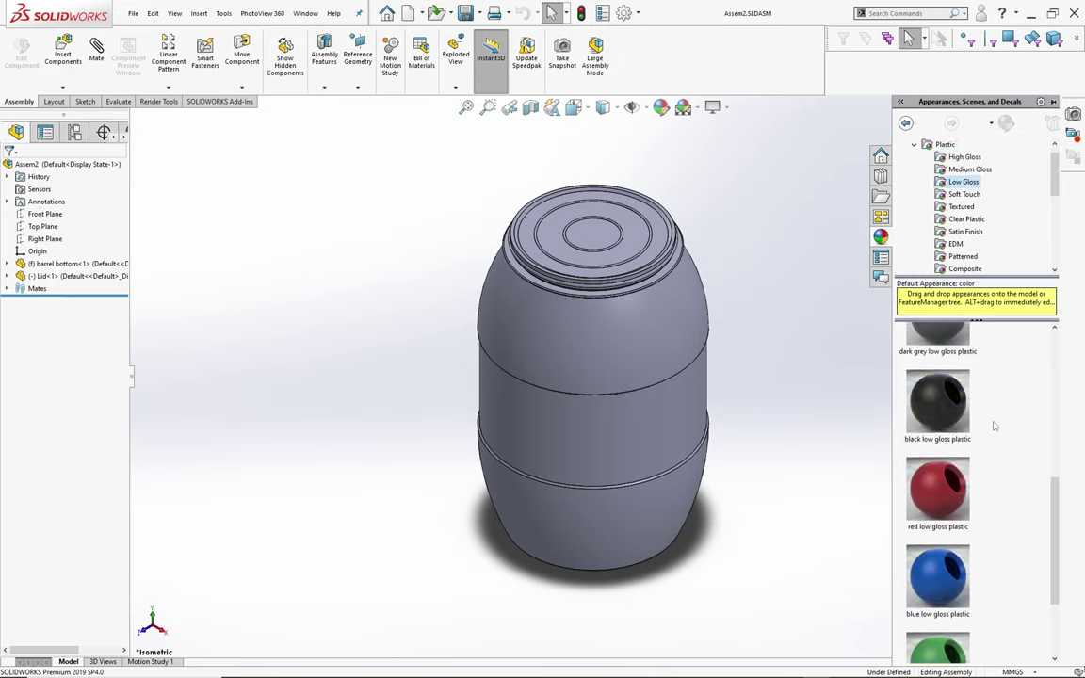
{"action": "scroll", "coordinate": [994, 426], "scroll_direction": "down", "scroll_amount": 2}
{"action": "scroll", "coordinate": [993, 427], "scroll_direction": "up", "scroll_amount": 2}
{"action": "left_click_drag", "start_coordinate": [937, 400], "coordinate": [621, 258]}
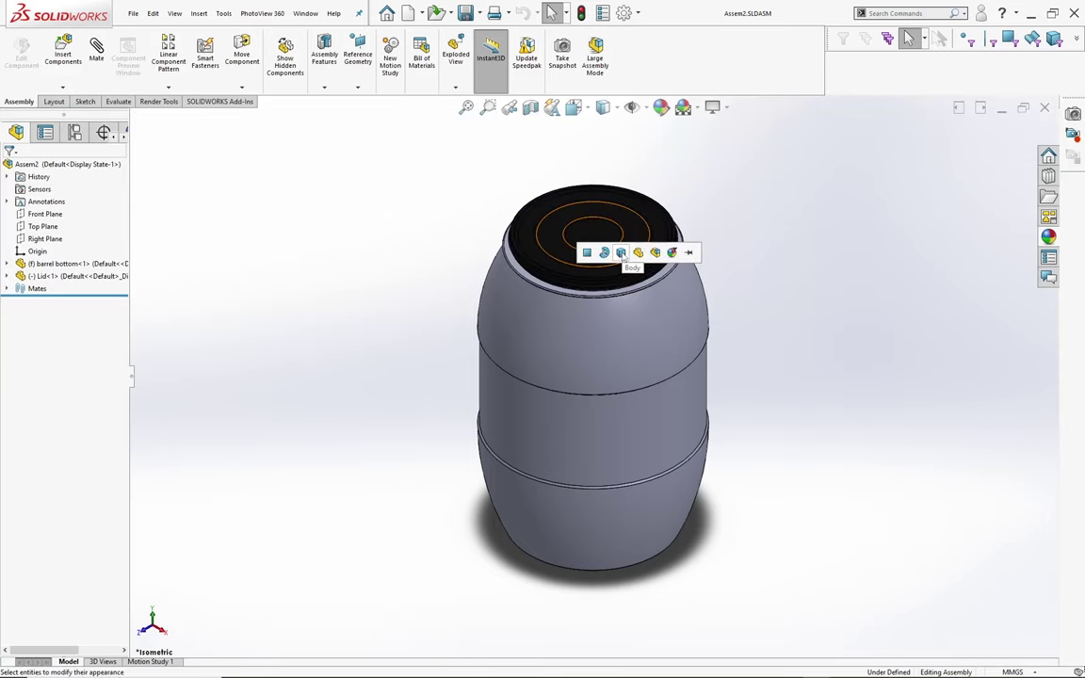
{"action": "left_click", "coordinate": [622, 252]}
Give the barrel body blue low-gloss plastic and save all modified documents
{"action": "left_click", "coordinate": [1048, 237]}
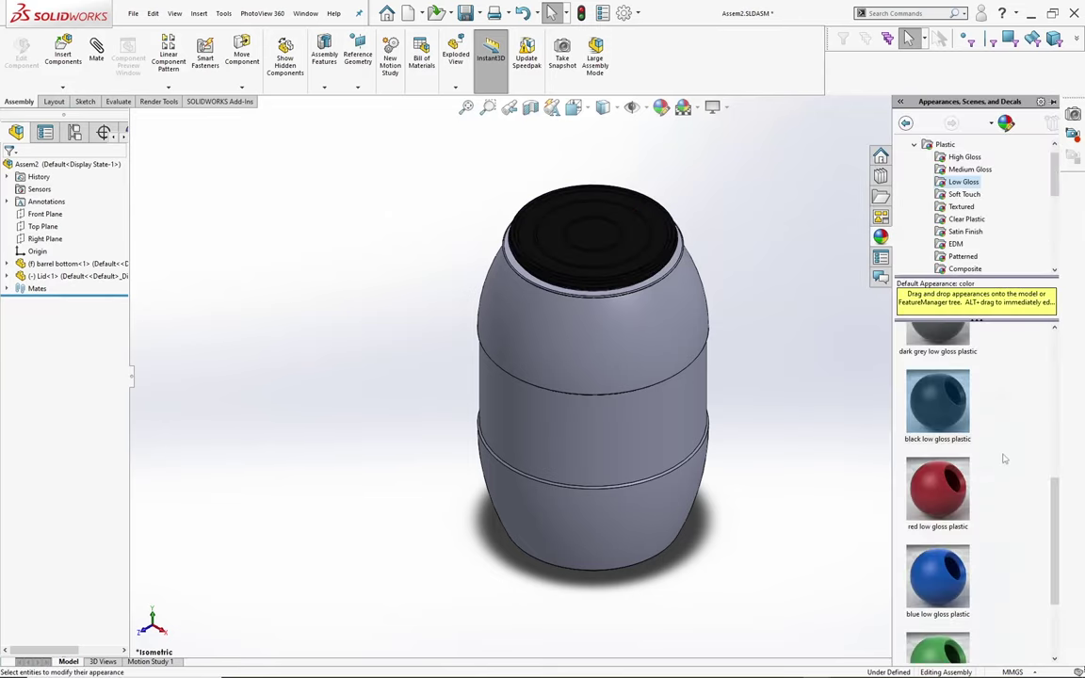
{"action": "left_click_drag", "start_coordinate": [951, 576], "coordinate": [677, 520]}
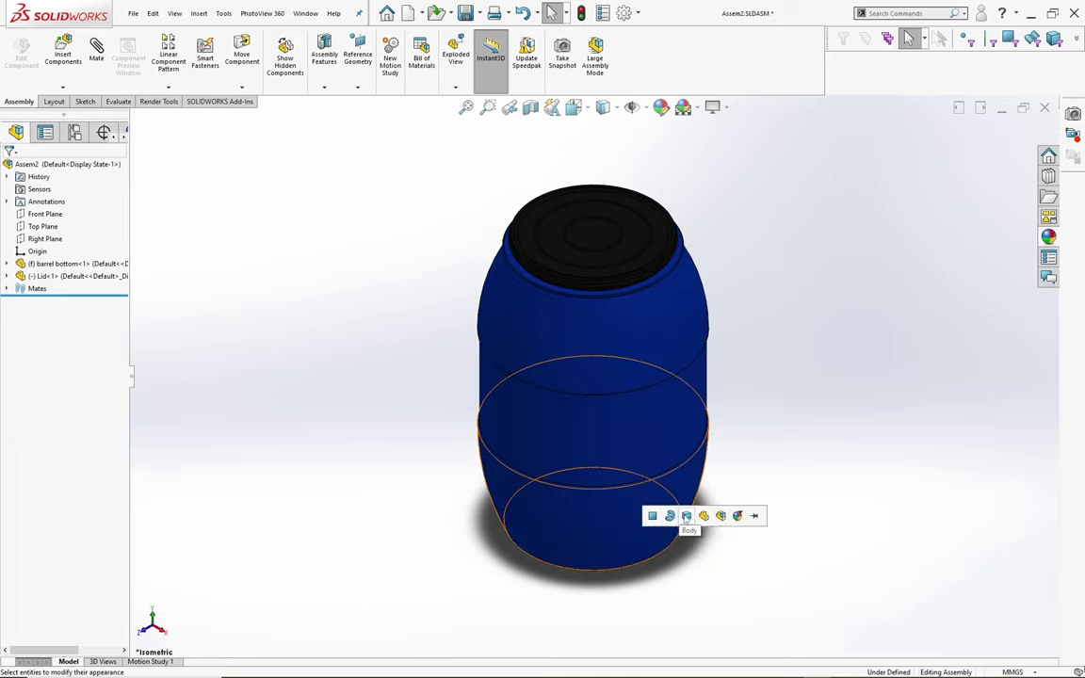
{"action": "left_click", "coordinate": [687, 517]}
{"action": "key", "text": "ctrl+s"}
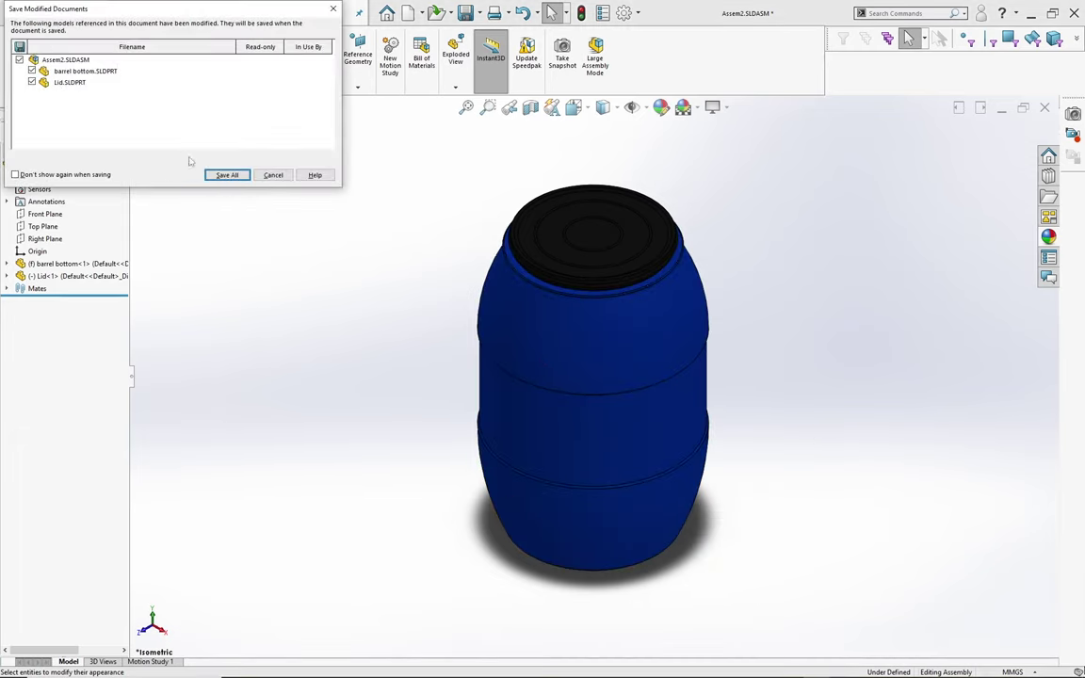
{"action": "left_click", "coordinate": [217, 175]}
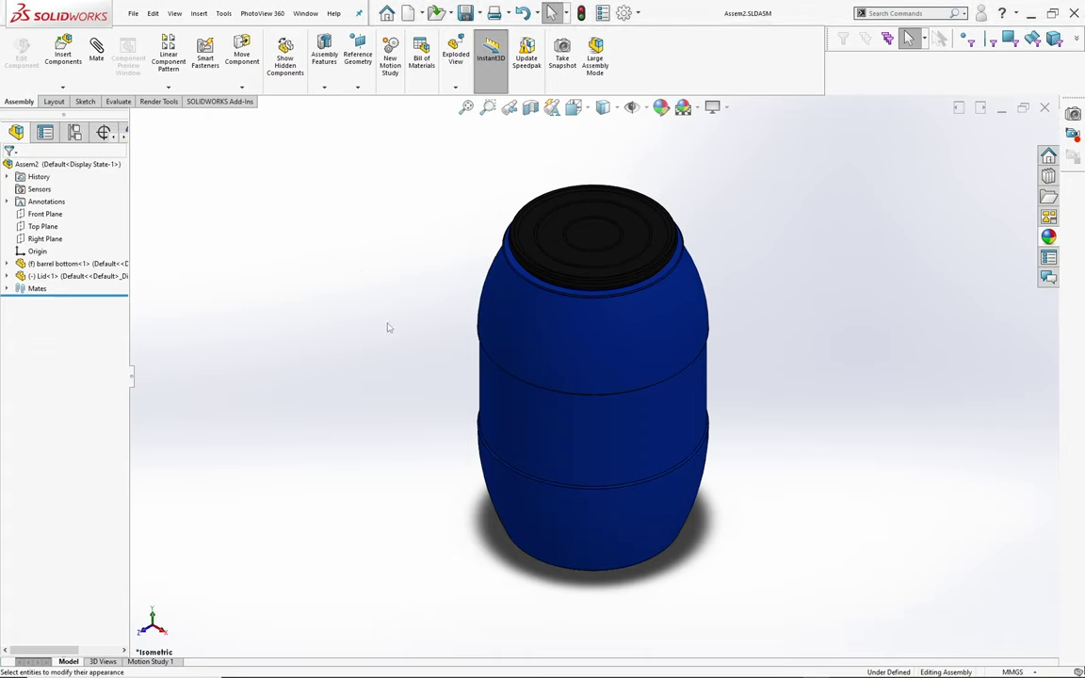
{"action": "key", "text": "space"}
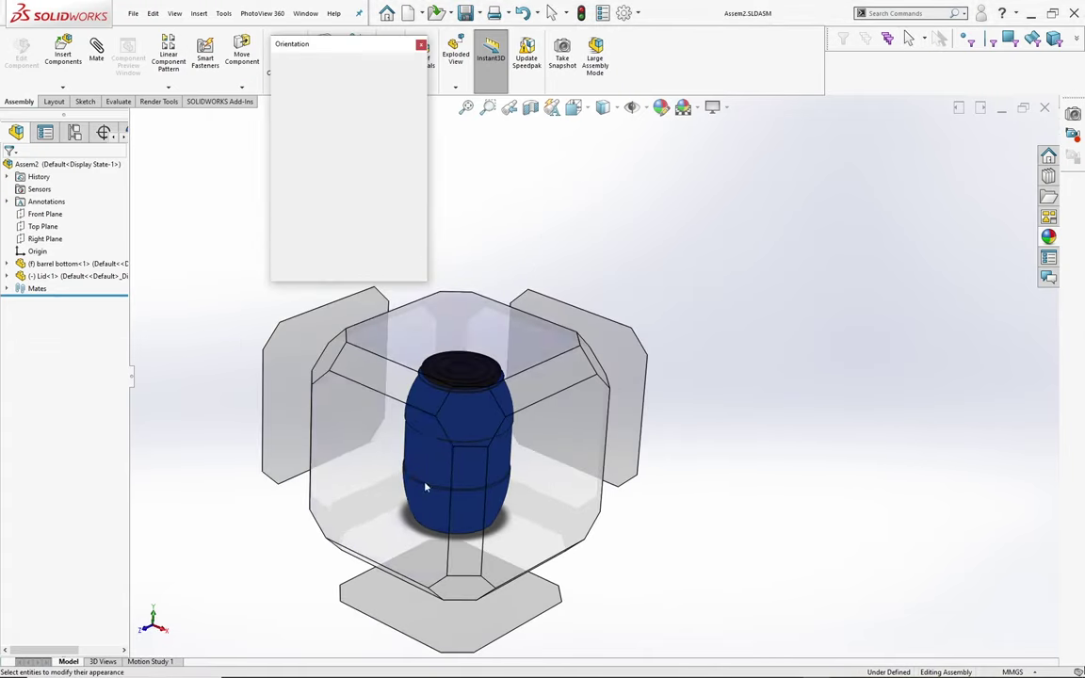
Load the DANGER chemical storage image as a decal with a selective colour mask picking black
{"action": "left_click", "coordinate": [524, 461]}
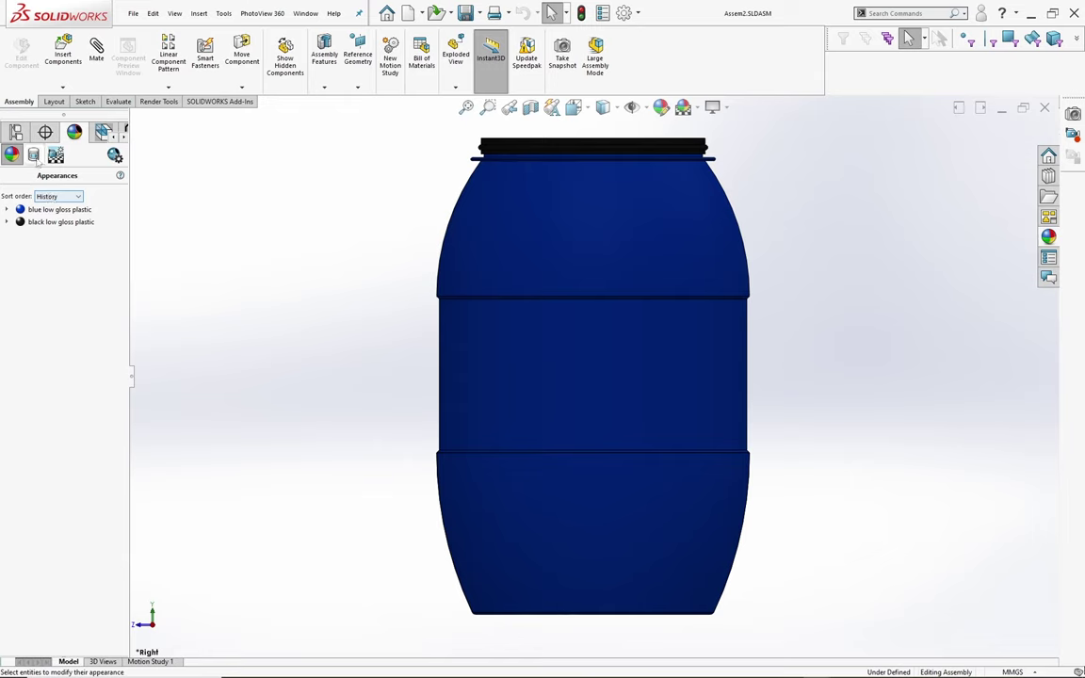
{"action": "left_click", "coordinate": [35, 156]}
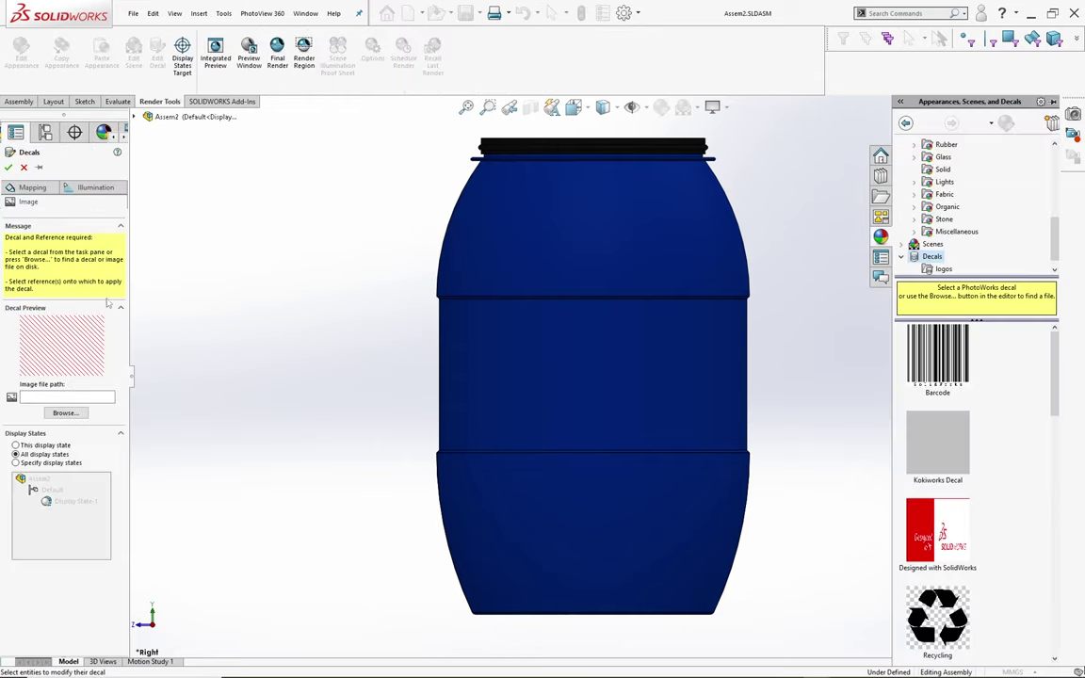
{"action": "left_click", "coordinate": [65, 412]}
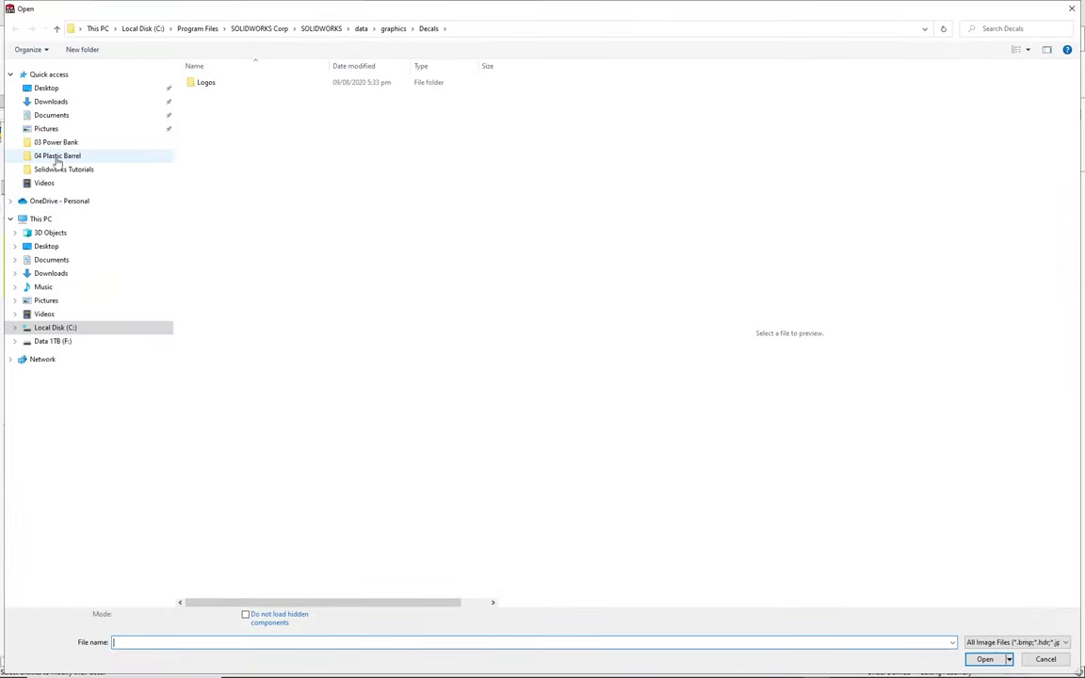
{"action": "left_click", "coordinate": [58, 156]}
{"action": "left_click", "coordinate": [275, 98]}
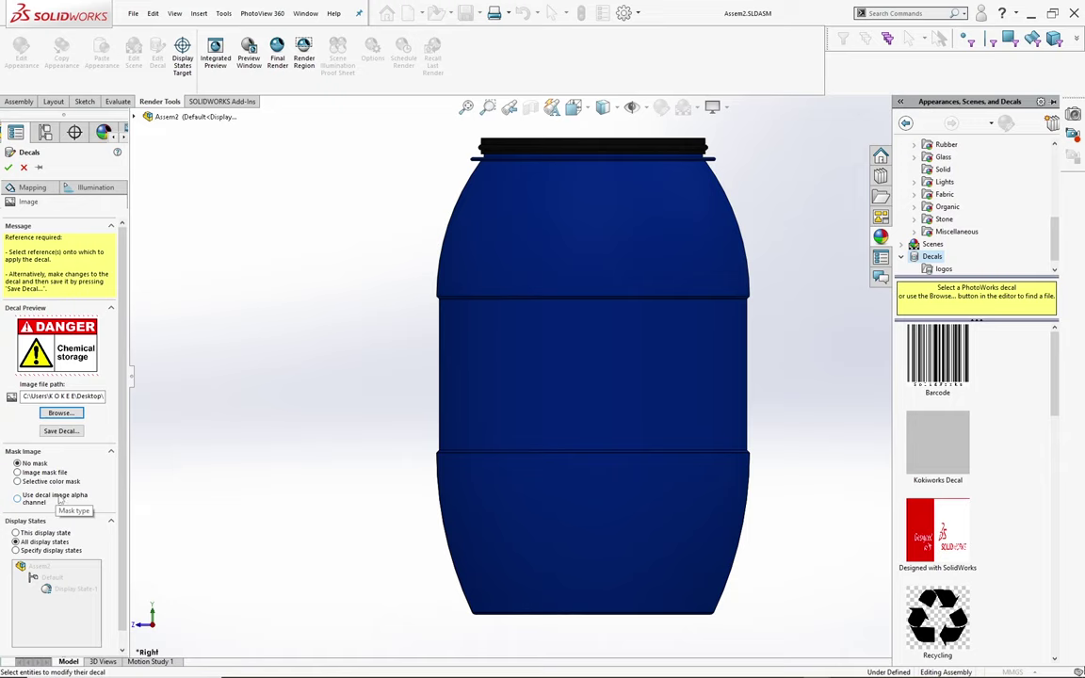
{"action": "left_click", "coordinate": [47, 481]}
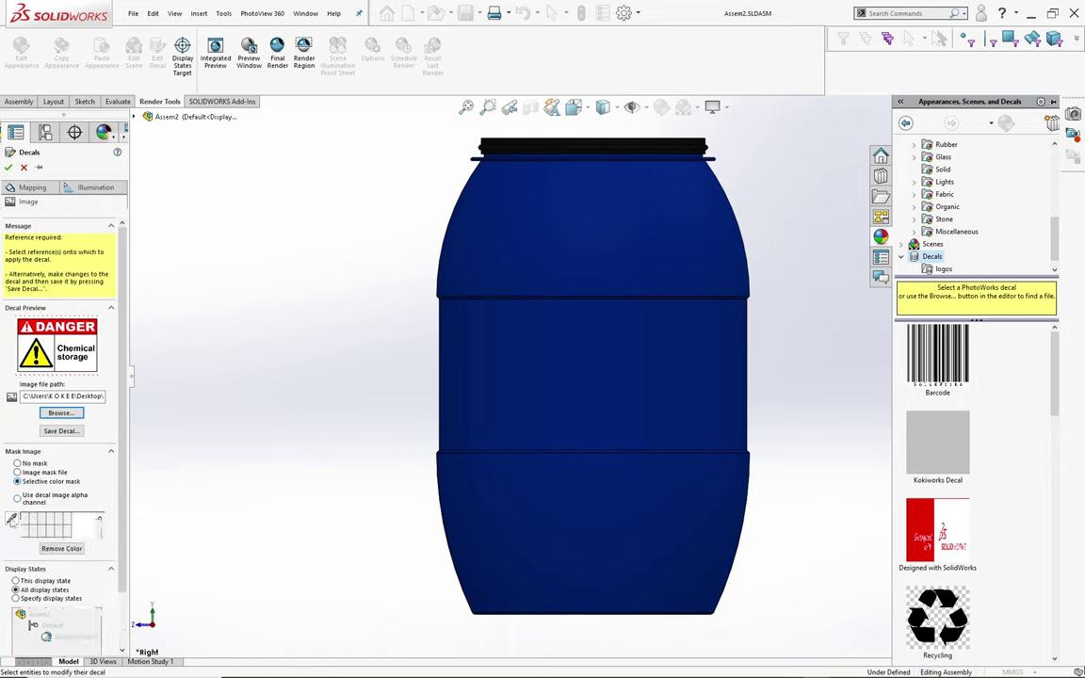
{"action": "left_click", "coordinate": [85, 357]}
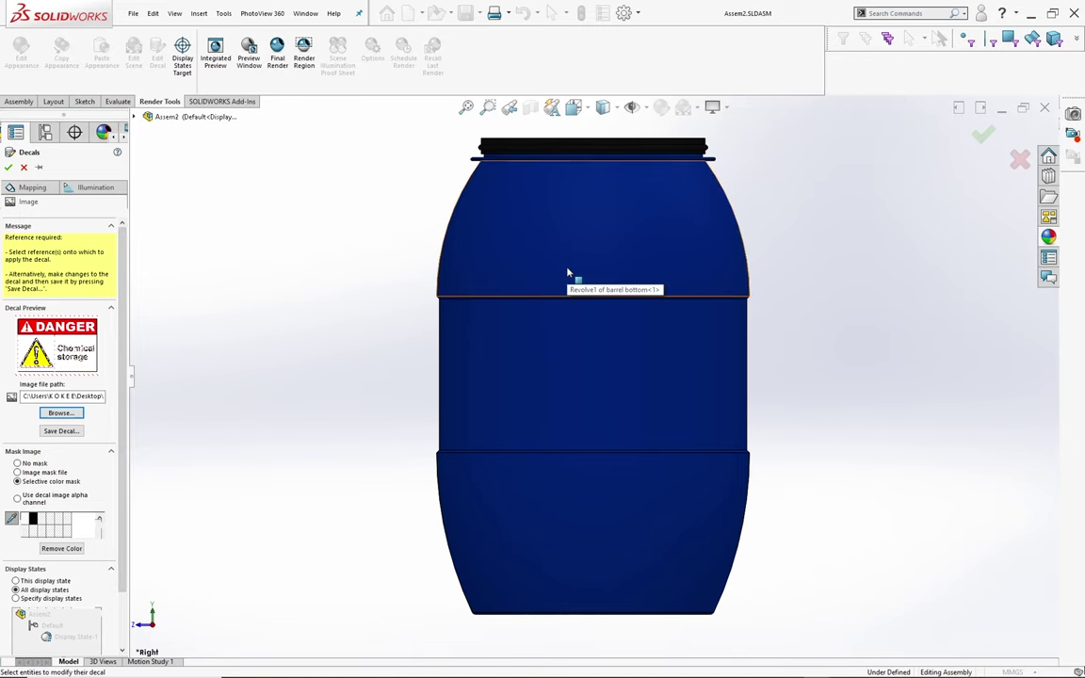
Place the DANGER decal on the barrel face and shrink it toward the upper centre
{"action": "left_click", "coordinate": [588, 251]}
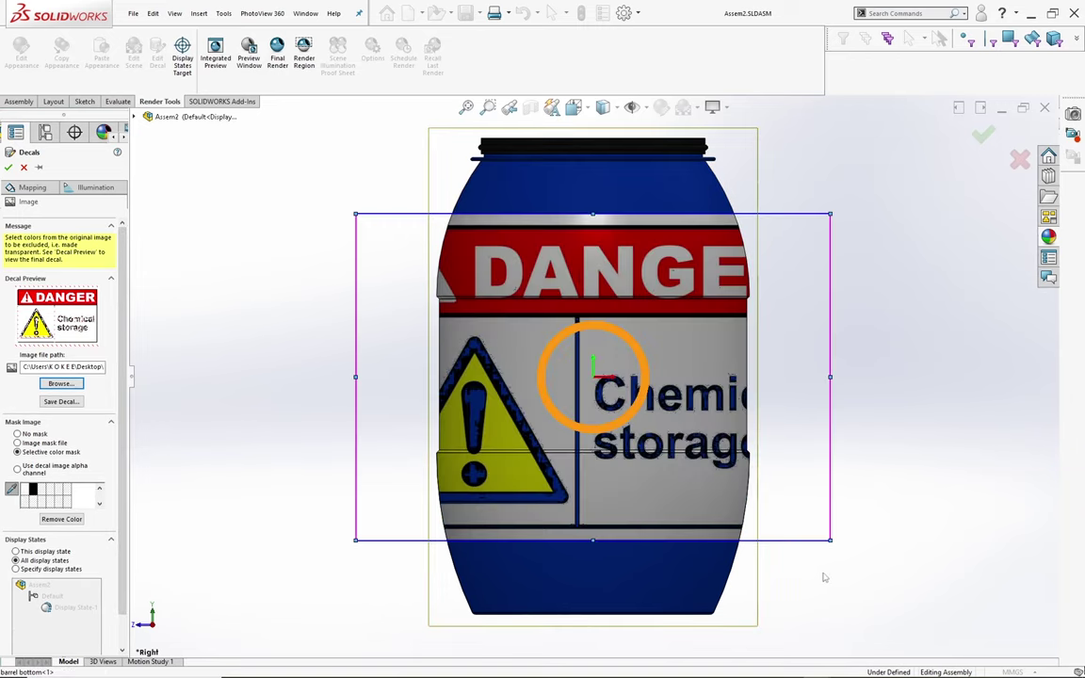
{"action": "mouse_move", "coordinate": [830, 539]}
{"action": "left_mouse_down"}
{"action": "mouse_move", "coordinate": [529, 277]}
{"action": "mouse_move", "coordinate": [612, 244]}
{"action": "left_mouse_up"}
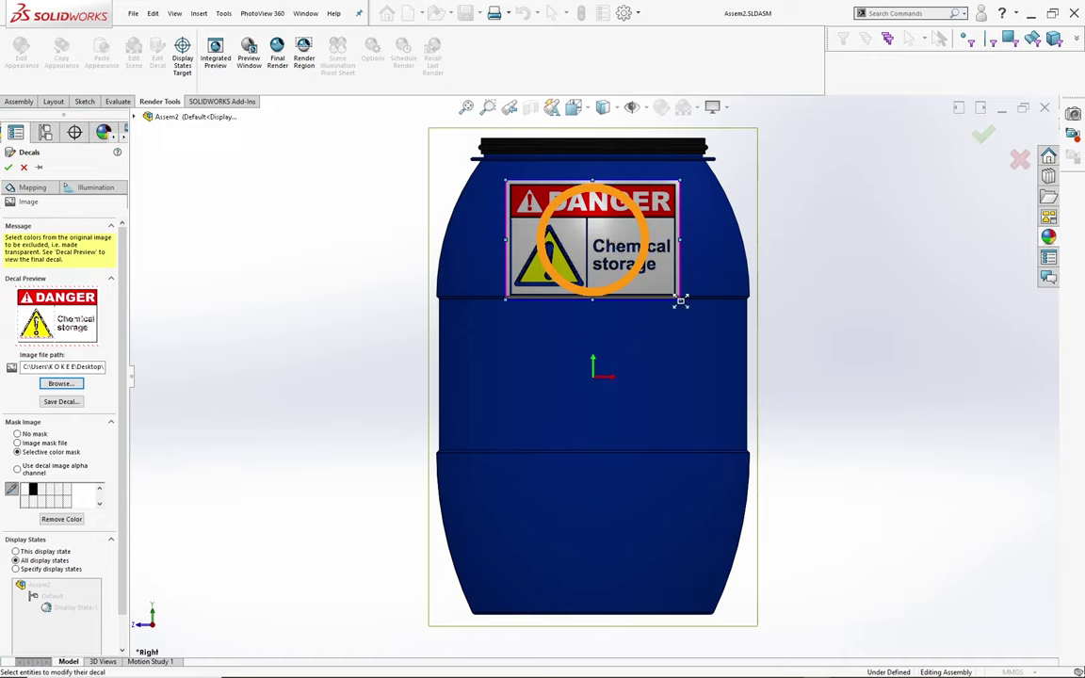
{"action": "mouse_move", "coordinate": [681, 300]}
{"action": "left_mouse_down"}
{"action": "mouse_move", "coordinate": [588, 242]}
{"action": "mouse_move", "coordinate": [614, 239]}
{"action": "mouse_move", "coordinate": [606, 245]}
{"action": "left_mouse_up"}
Set the decal's horizontal offset to 0, vertical offset to 275 mm, and width to 150 mm
{"action": "left_click", "coordinate": [32, 186]}
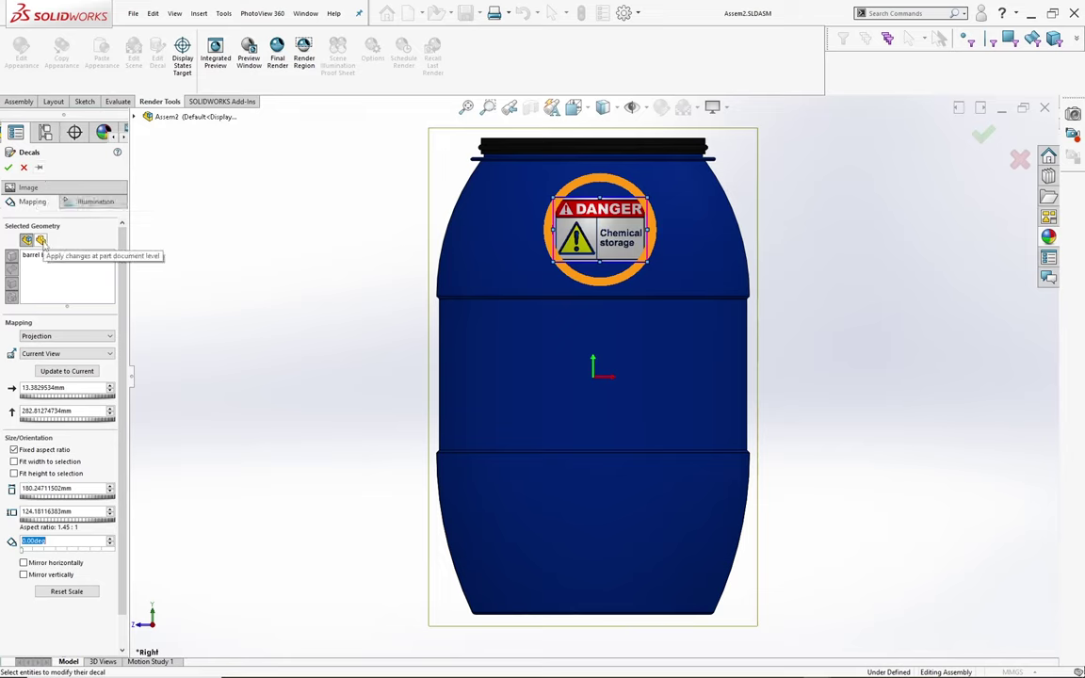
{"action": "left_click", "coordinate": [65, 387]}
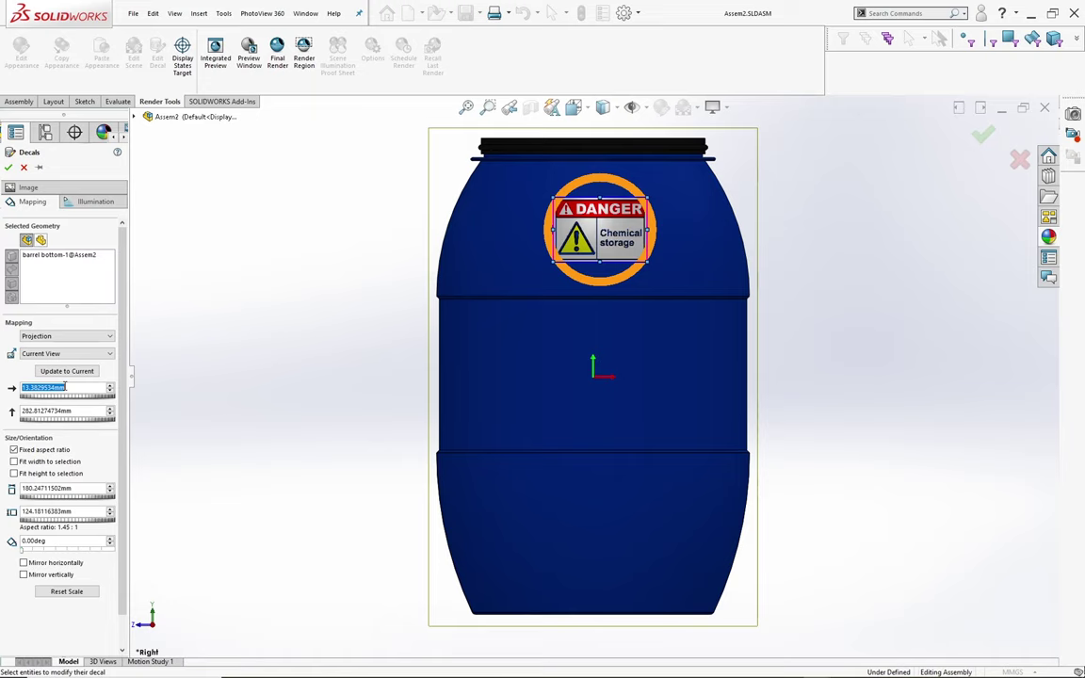
{"action": "type", "text": "0"}
{"action": "key", "text": "Return"}
{"action": "left_click", "coordinate": [62, 412]}
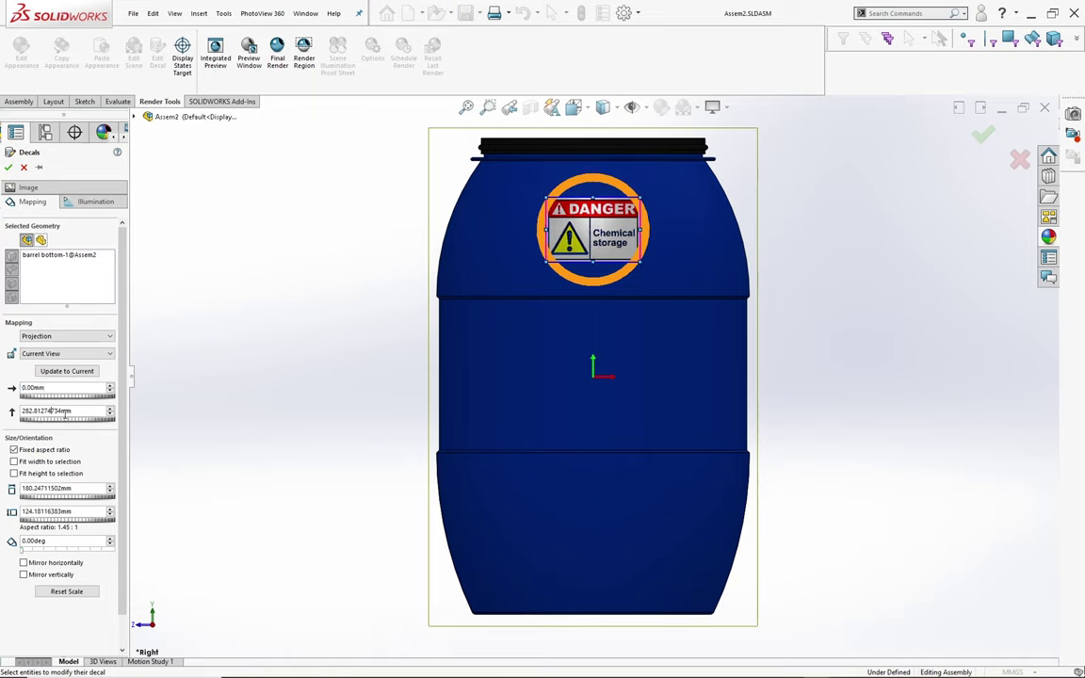
{"action": "left_click", "coordinate": [81, 412]}
{"action": "type", "text": "275.00mm"}
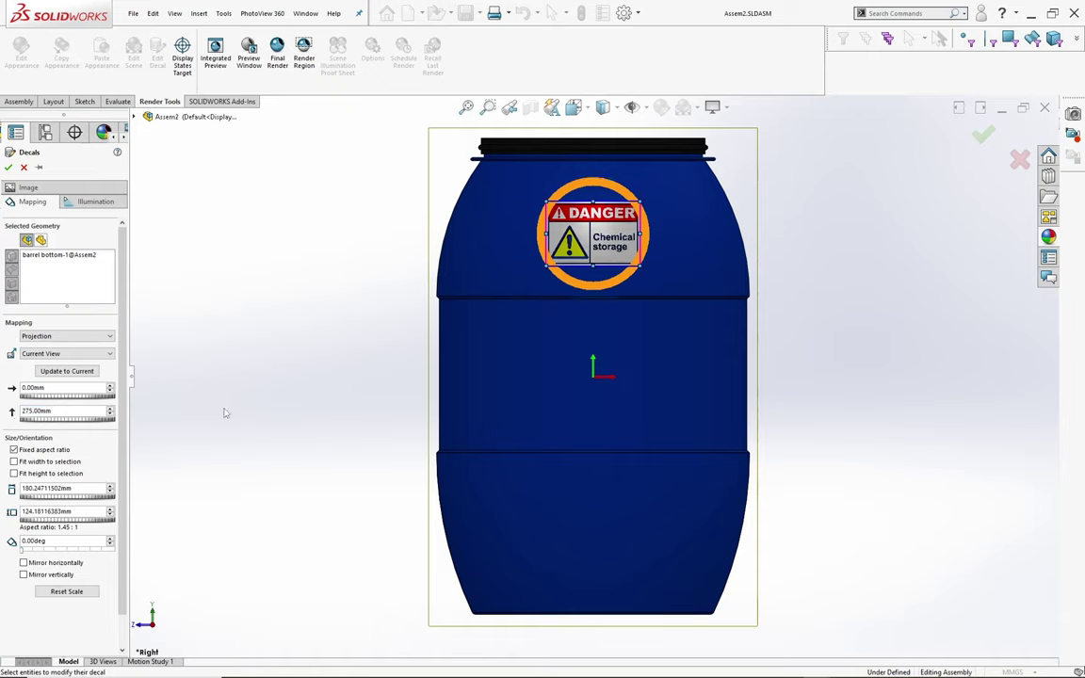
{"action": "left_click_drag", "start_coordinate": [77, 487], "coordinate": [3, 487]}
{"action": "type", "text": "150"}
{"action": "key", "text": "Return"}
{"action": "left_click", "coordinate": [65, 509]}
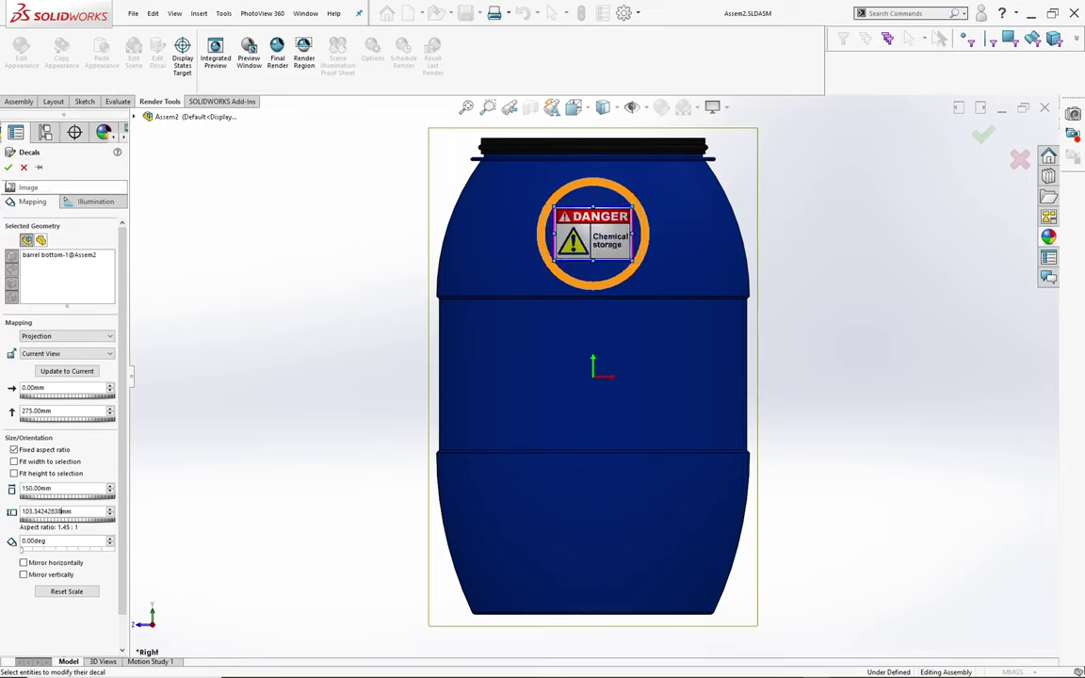
Also mask out the decal's white background and apply the DANGER decal
{"action": "left_click", "coordinate": [28, 188]}
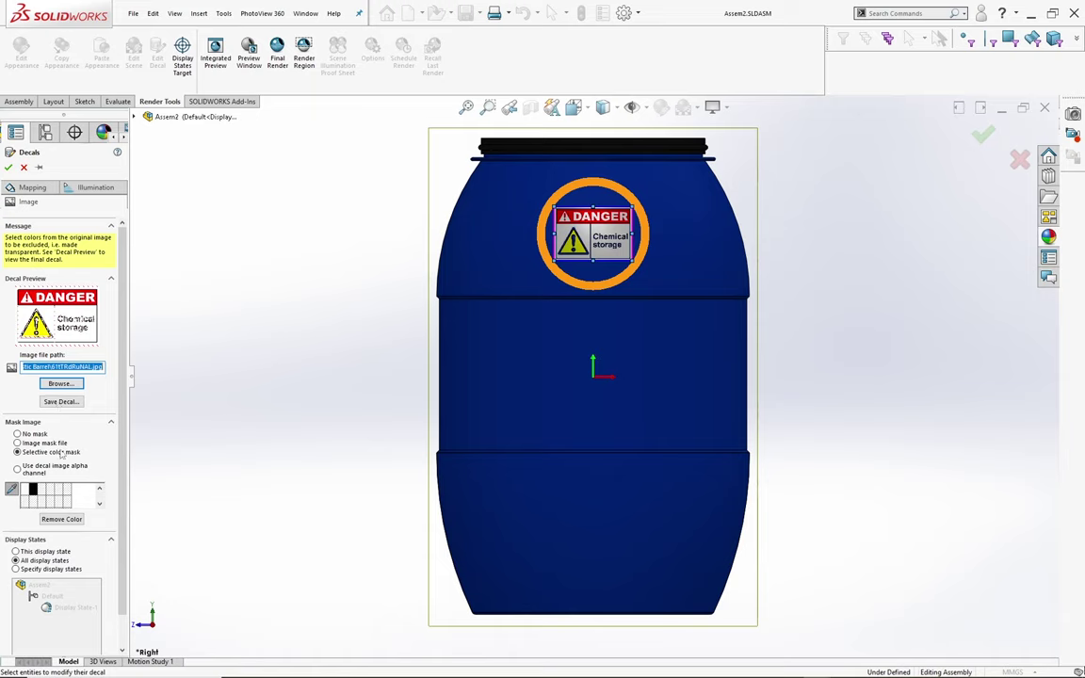
{"action": "left_click", "coordinate": [33, 491]}
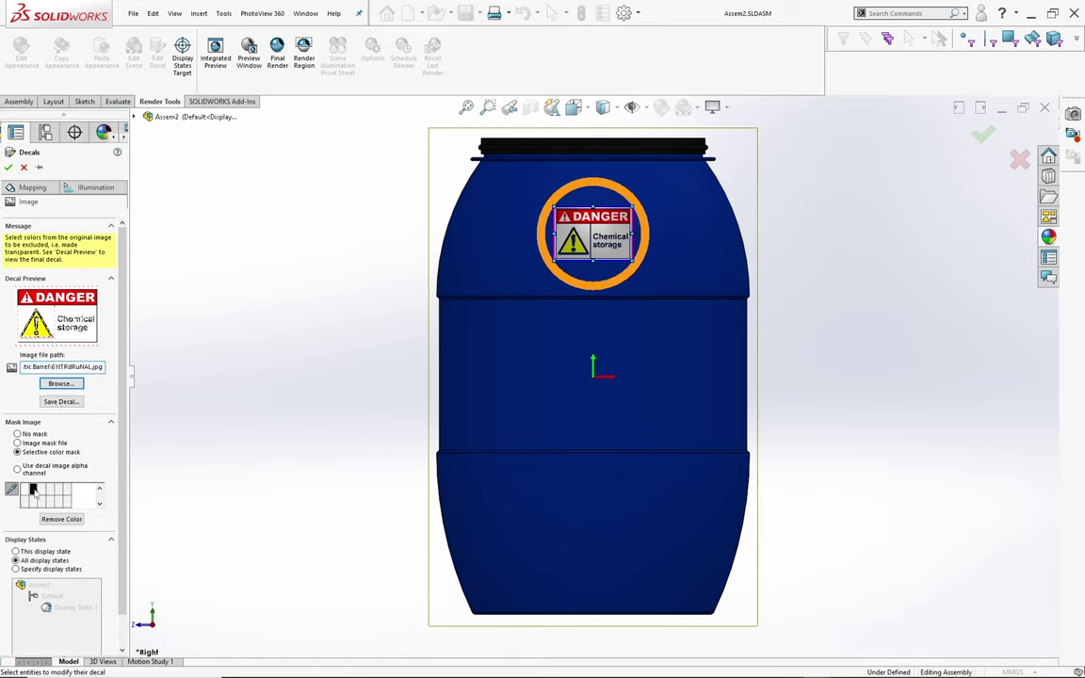
{"action": "left_click", "coordinate": [80, 306]}
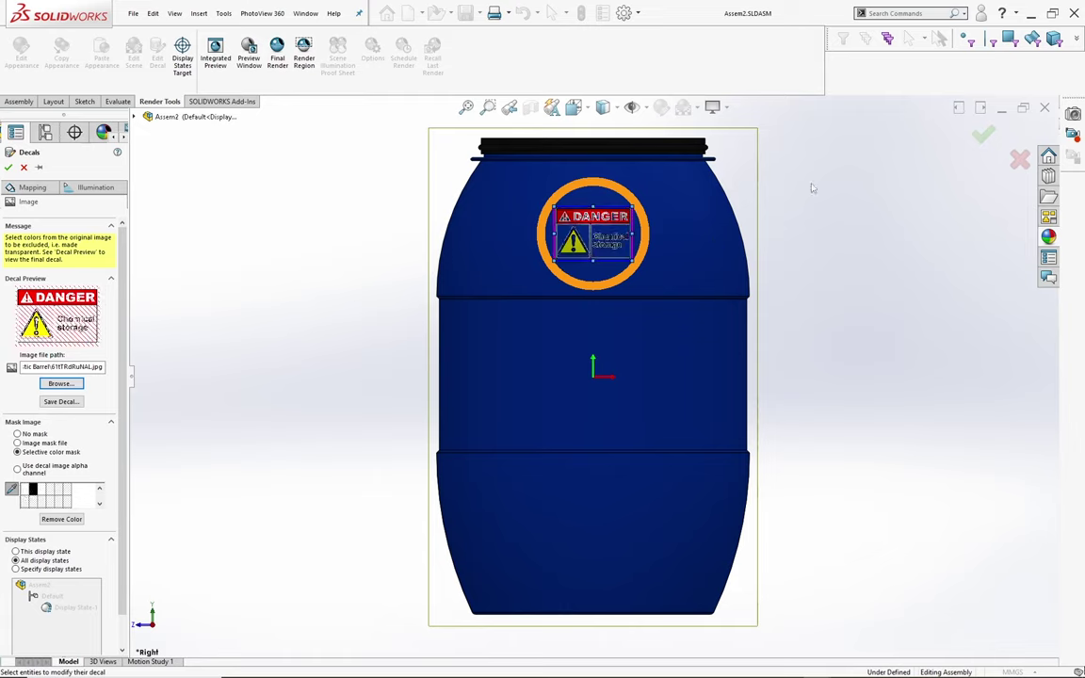
{"action": "left_click", "coordinate": [982, 136]}
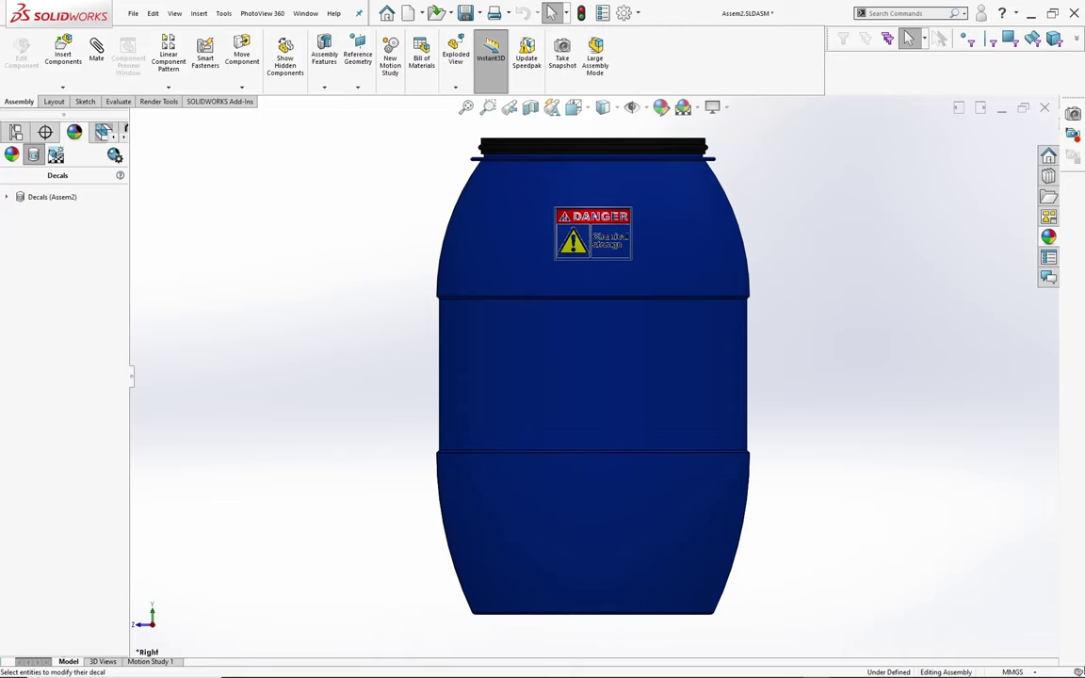
Start a new decal from the Decals list, then cancel the empty one
{"action": "right_click", "coordinate": [36, 197]}
{"action": "left_click", "coordinate": [184, 245]}
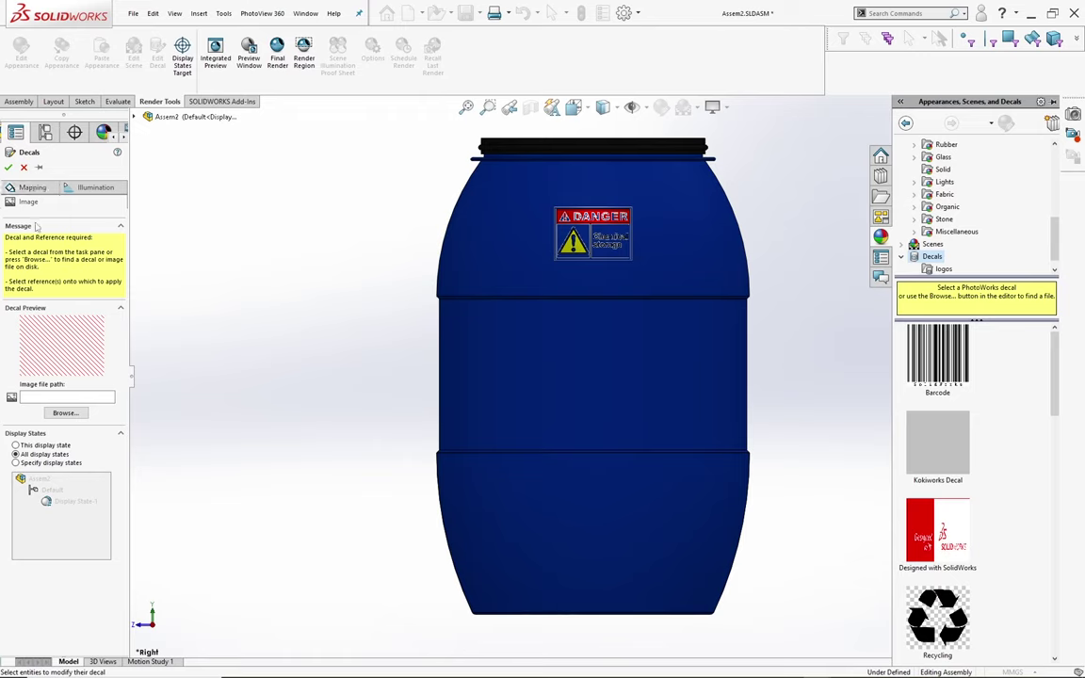
{"action": "left_click", "coordinate": [32, 188]}
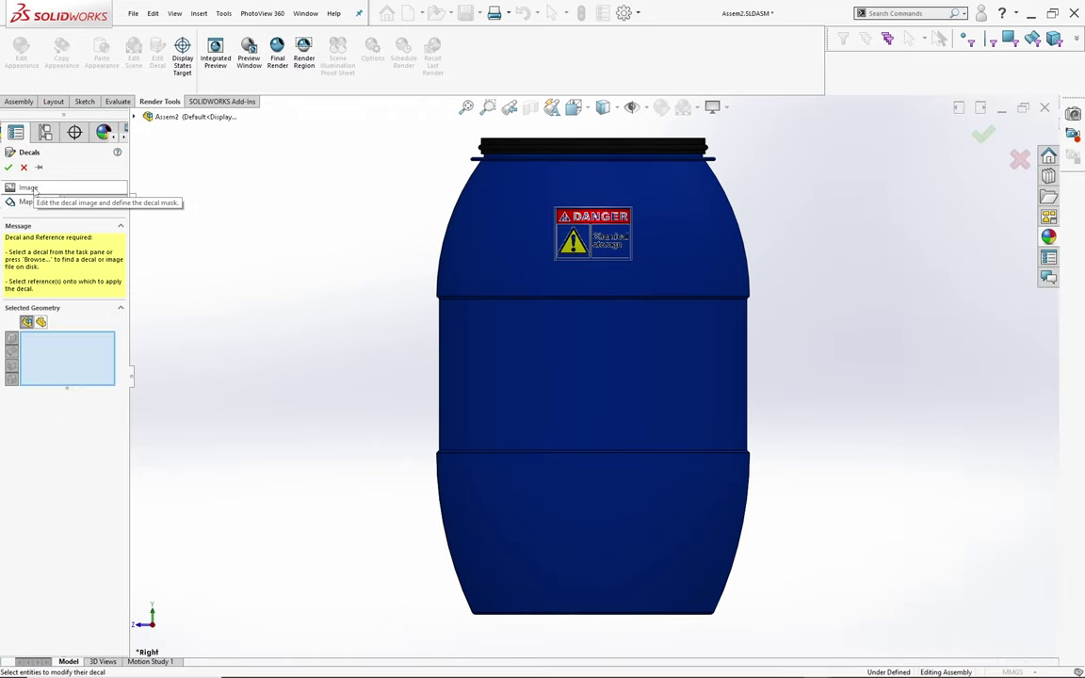
{"action": "left_click", "coordinate": [24, 167]}
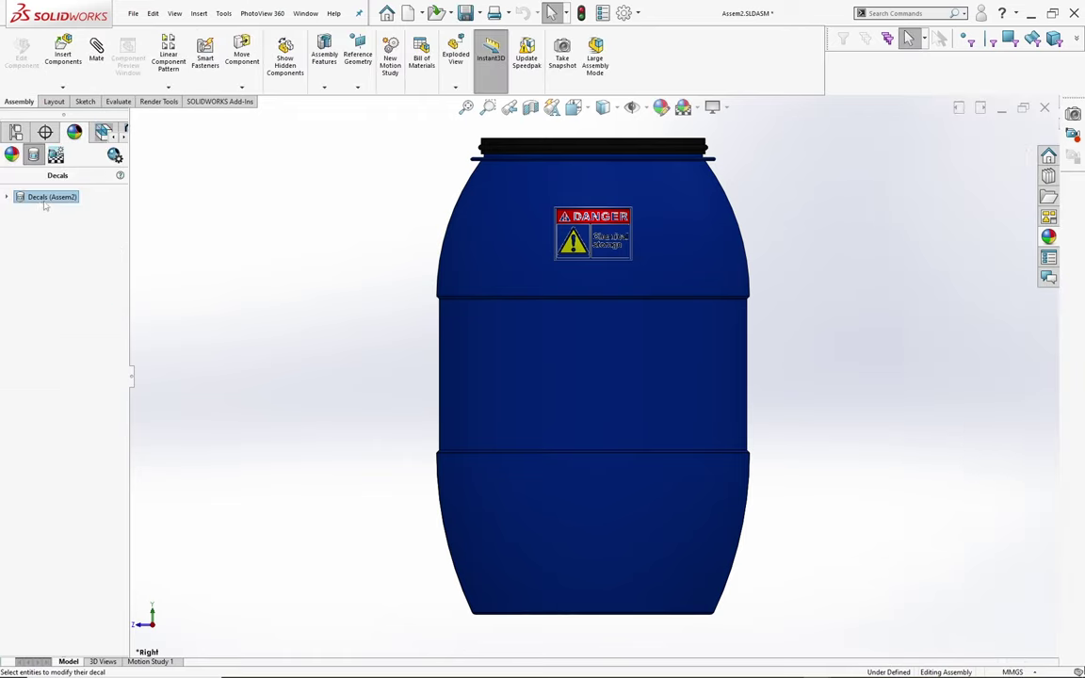
Apply Kokiworks Decal.png to the barrel's middle band using its image alpha channel as mask
{"action": "right_click", "coordinate": [47, 198]}
{"action": "left_click", "coordinate": [67, 207]}
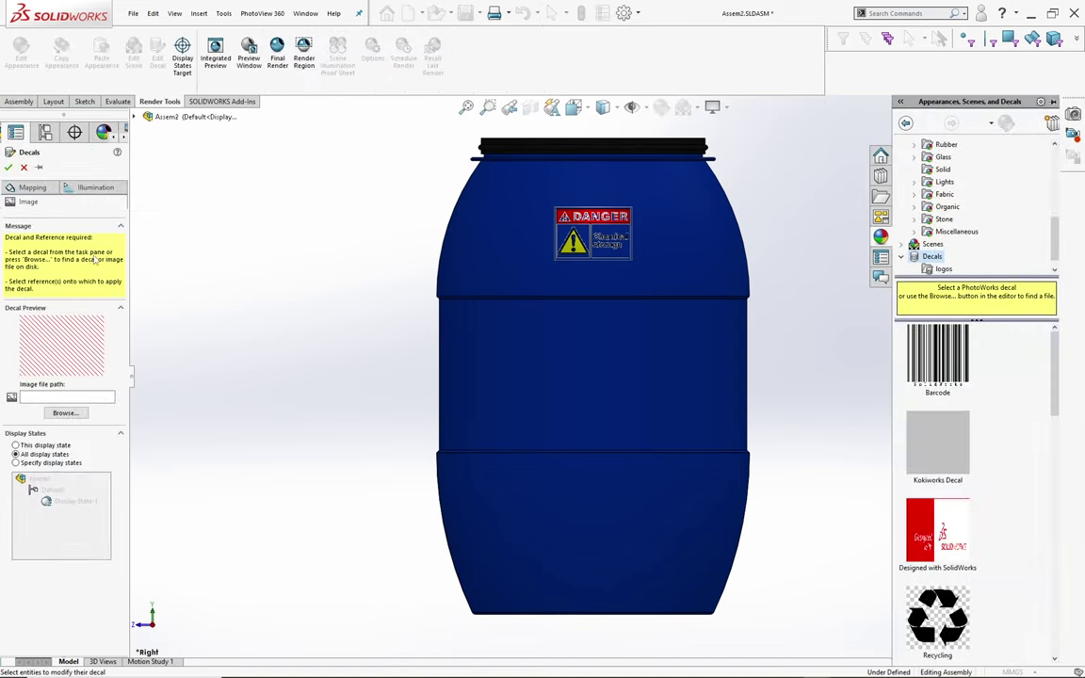
{"action": "left_click", "coordinate": [65, 413]}
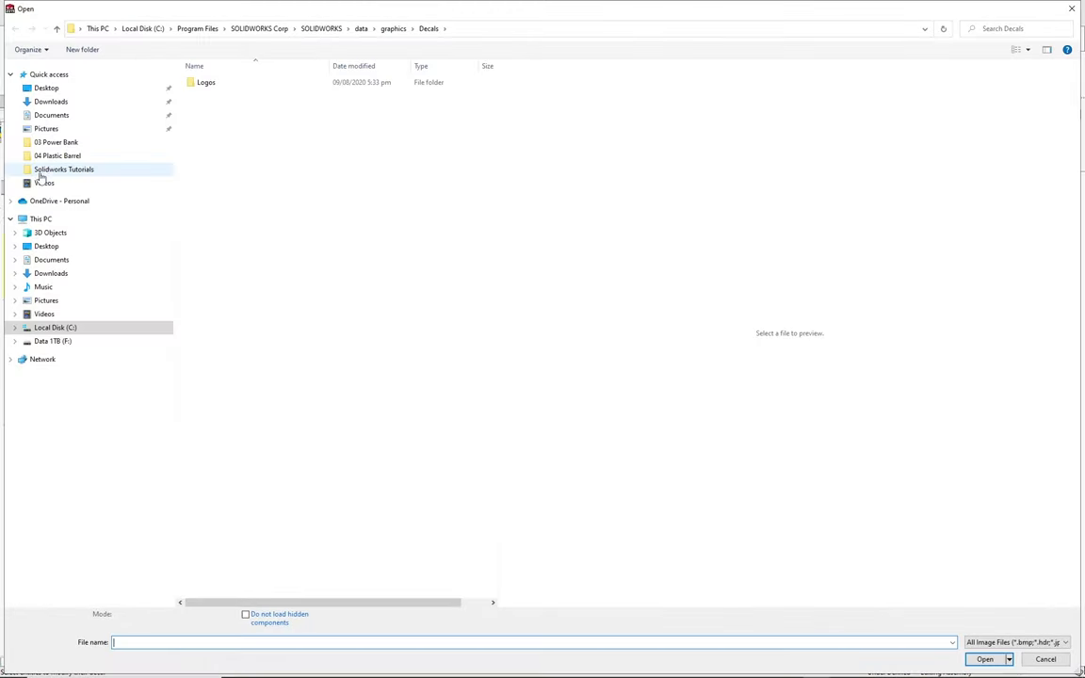
{"action": "left_click", "coordinate": [56, 155]}
{"action": "left_click", "coordinate": [345, 106]}
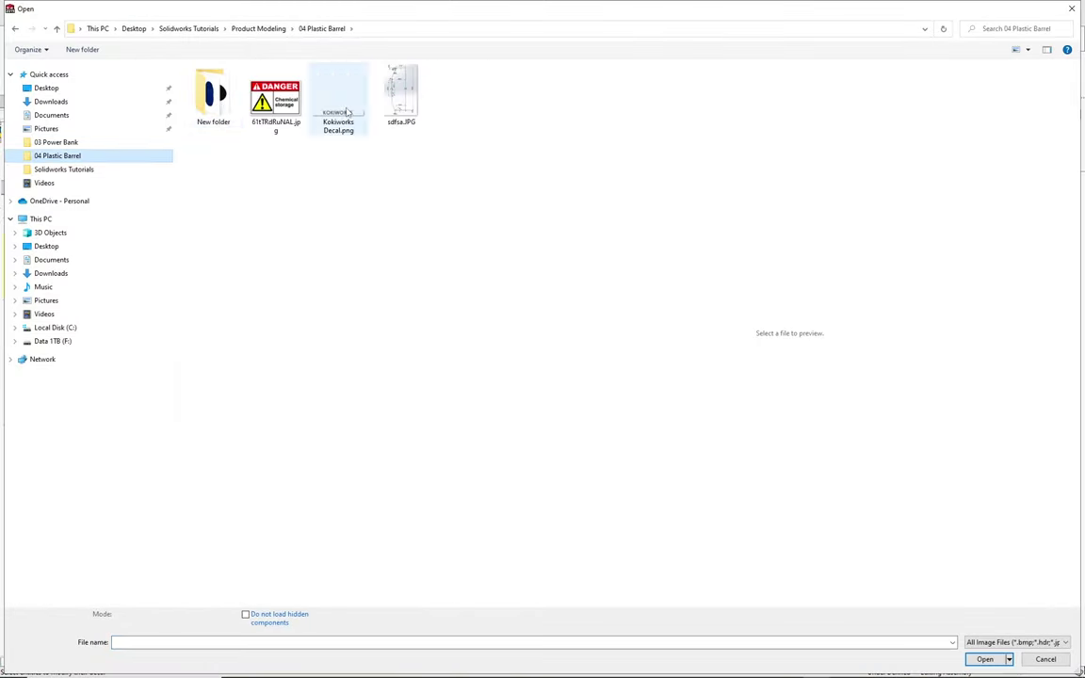
{"action": "left_click", "coordinate": [984, 659]}
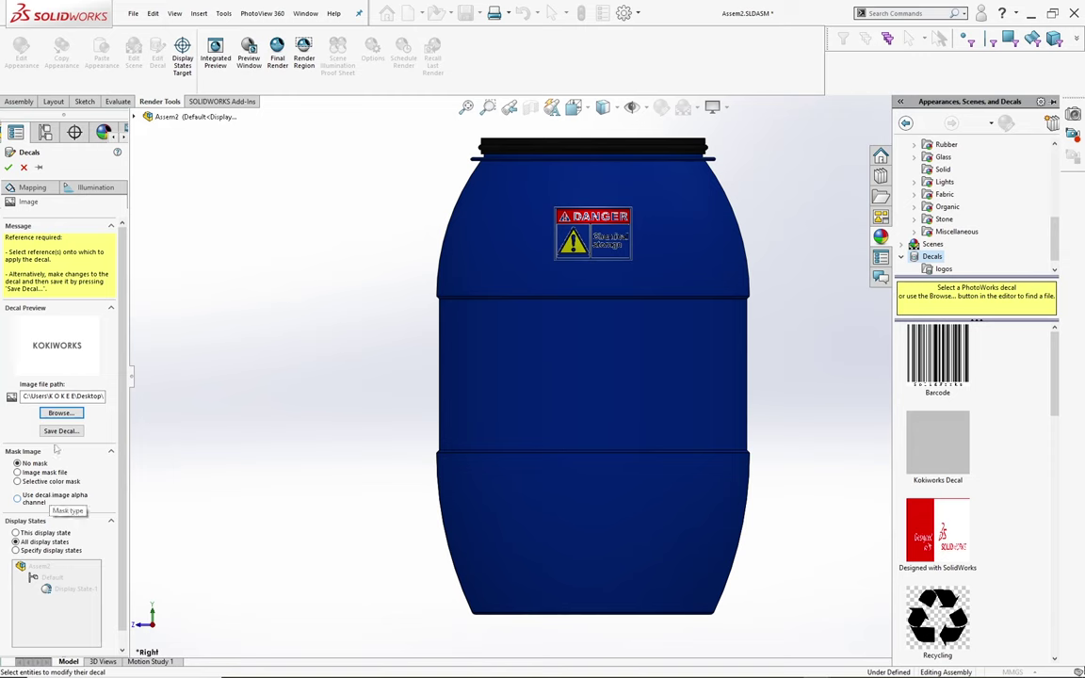
{"action": "left_click", "coordinate": [609, 381]}
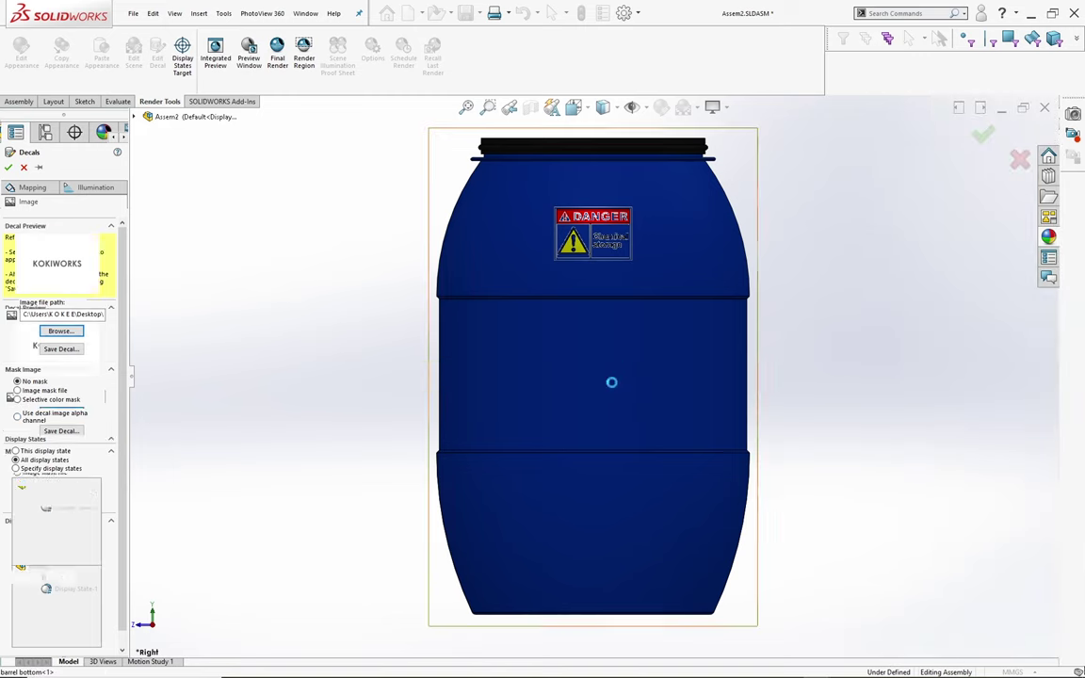
{"action": "left_click", "coordinate": [47, 411]}
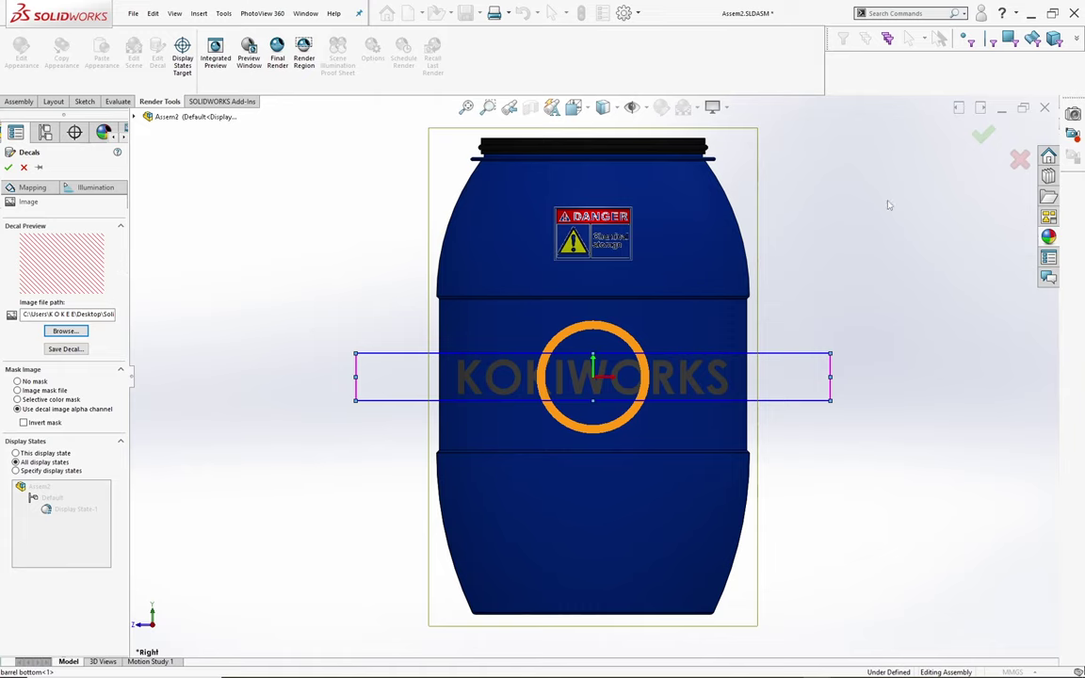
{"action": "left_click", "coordinate": [979, 139]}
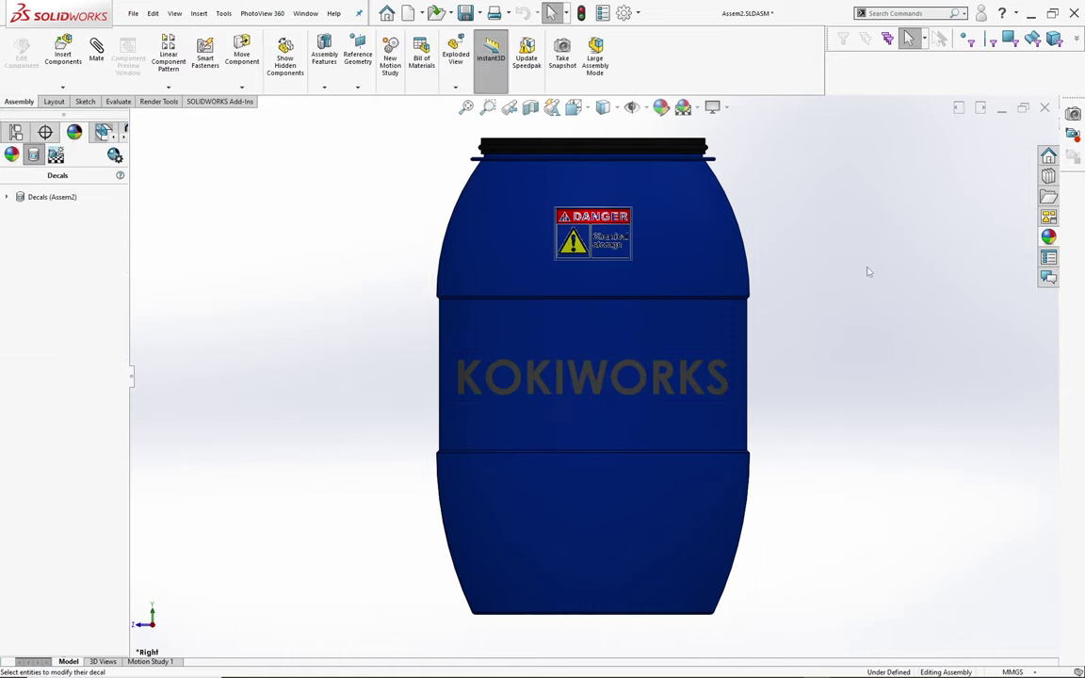
Save the assembly and orbit from the dimetric view to see the decals
{"action": "key", "text": "ctrl+s"}
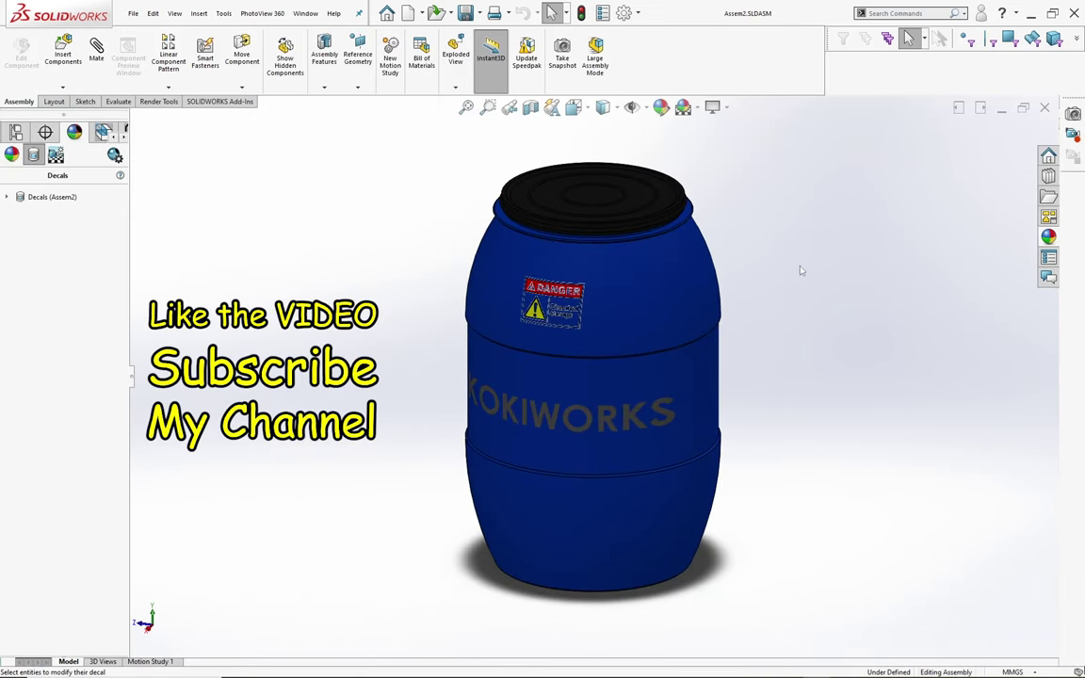
{"action": "key", "text": "space"}
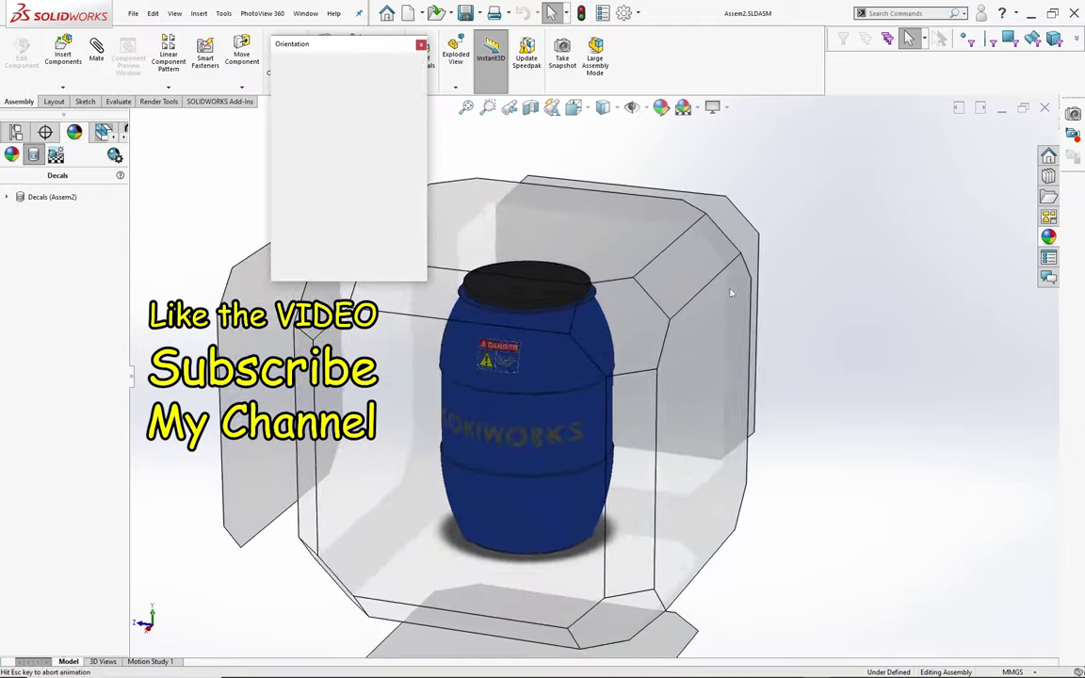
{"action": "left_click", "coordinate": [379, 83]}
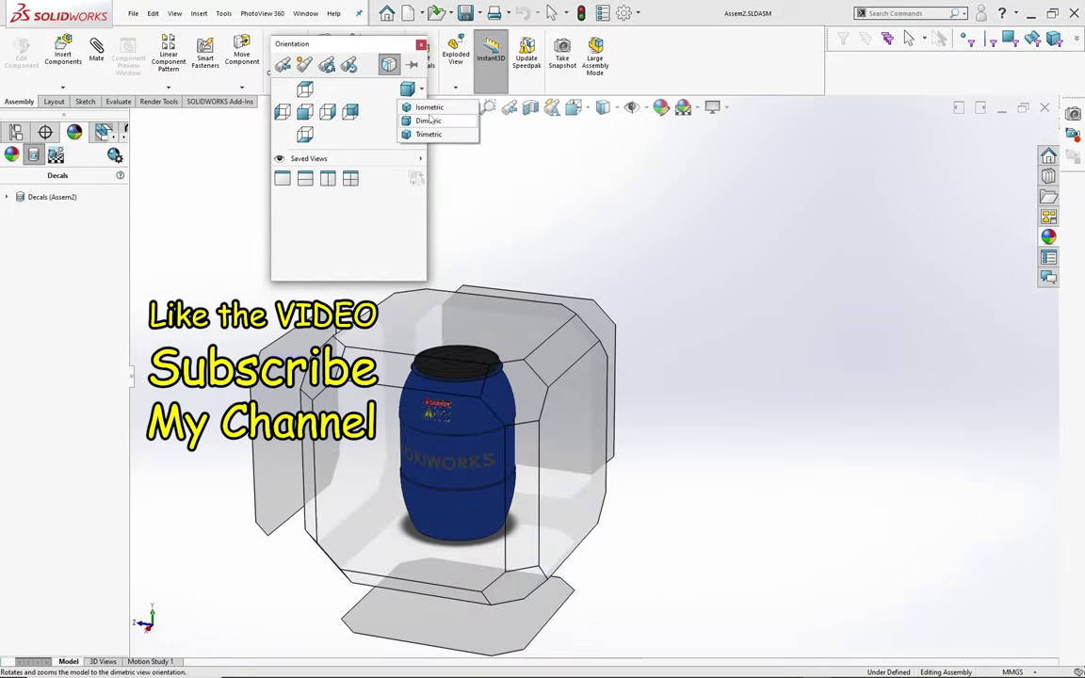
{"action": "left_click", "coordinate": [389, 110]}
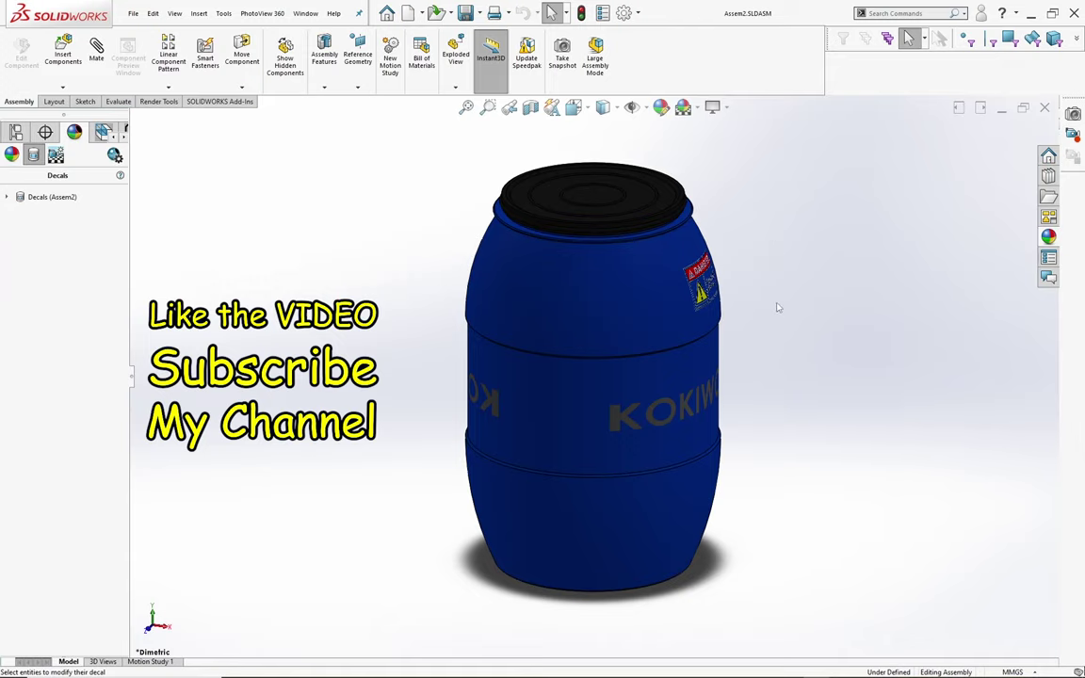
{"action": "middle_click_drag", "start_coordinate": [775, 348], "coordinate": [650, 311]}
Show the barrel from the front and tilt it to a level view of both decals
{"action": "key", "text": "space"}
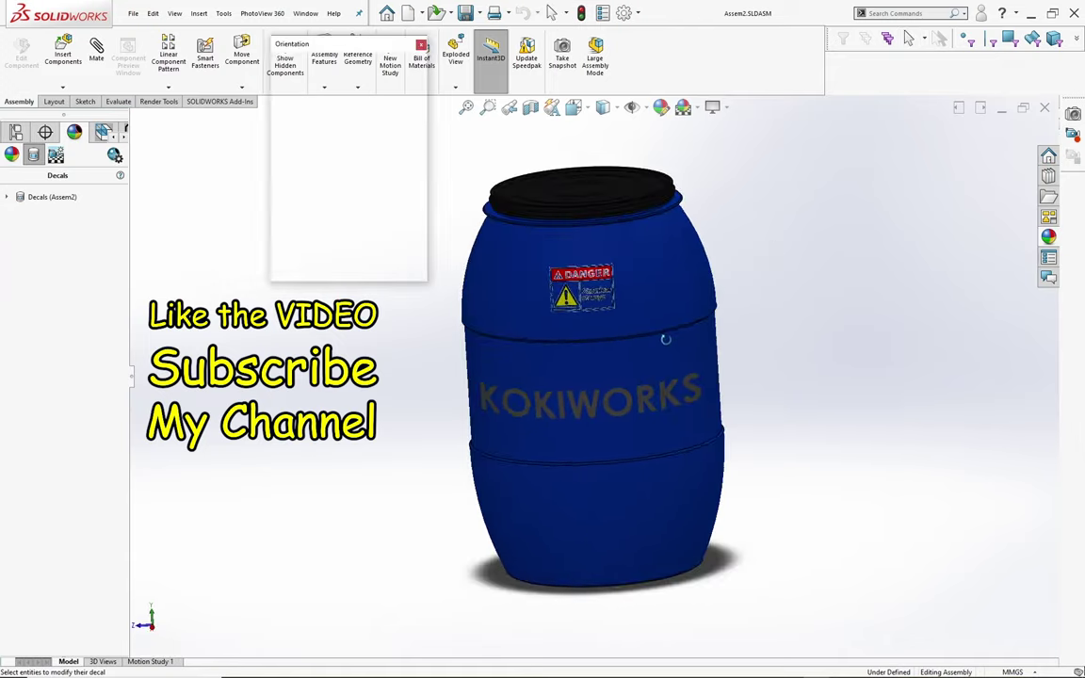
{"action": "left_click", "coordinate": [505, 336]}
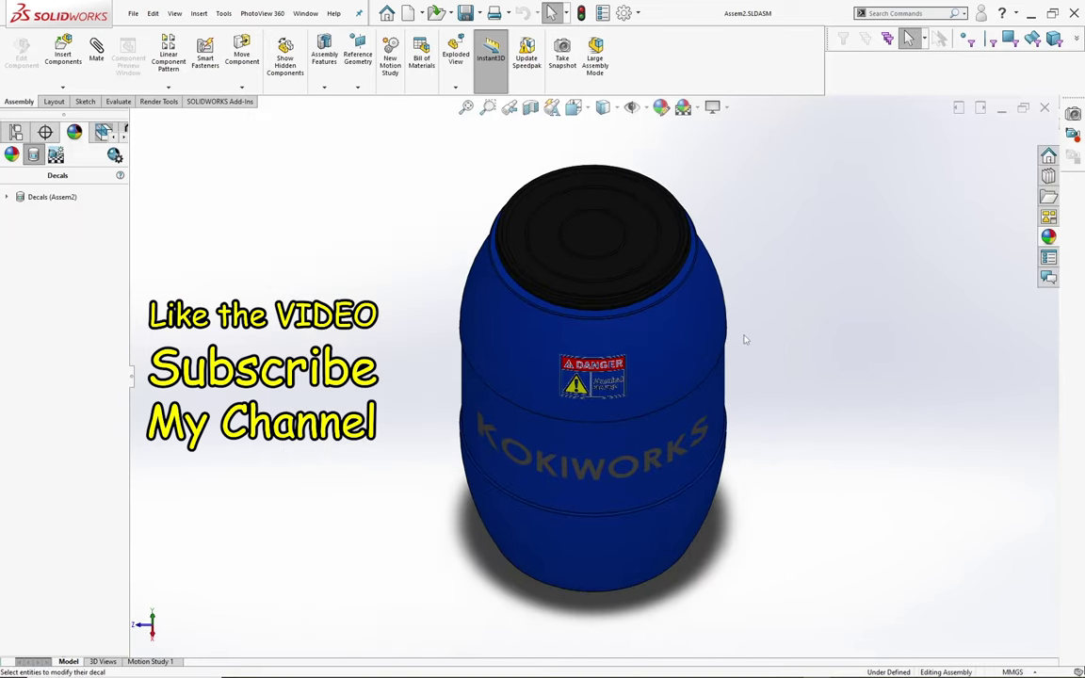
{"action": "key", "text": "space"}
{"action": "left_click", "coordinate": [617, 433]}
{"action": "scroll", "coordinate": [599, 433], "scroll_direction": "down", "scroll_amount": 4}
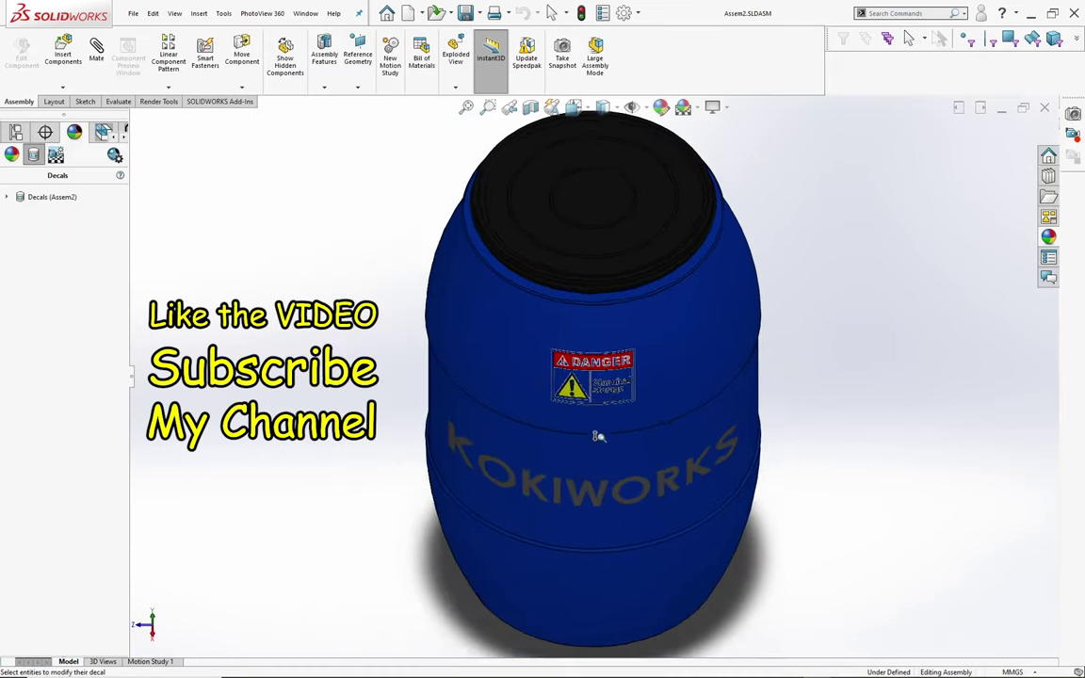
{"action": "scroll", "coordinate": [599, 429], "scroll_direction": "up", "scroll_amount": 3}
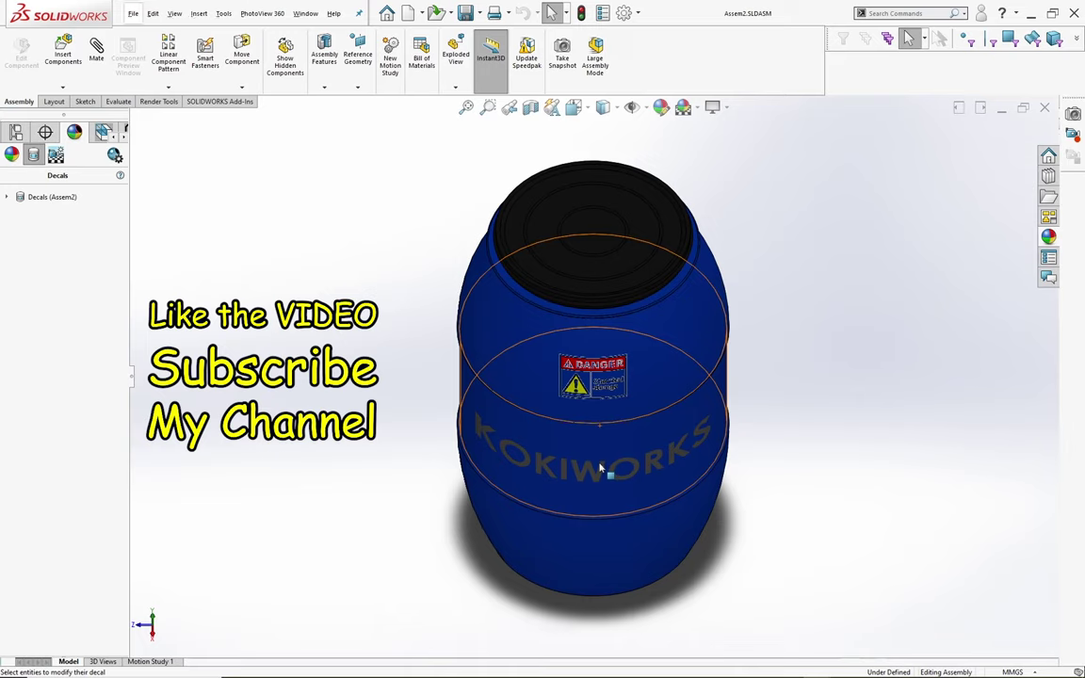
{"action": "middle_click_drag", "start_coordinate": [597, 451], "coordinate": [598, 380]}
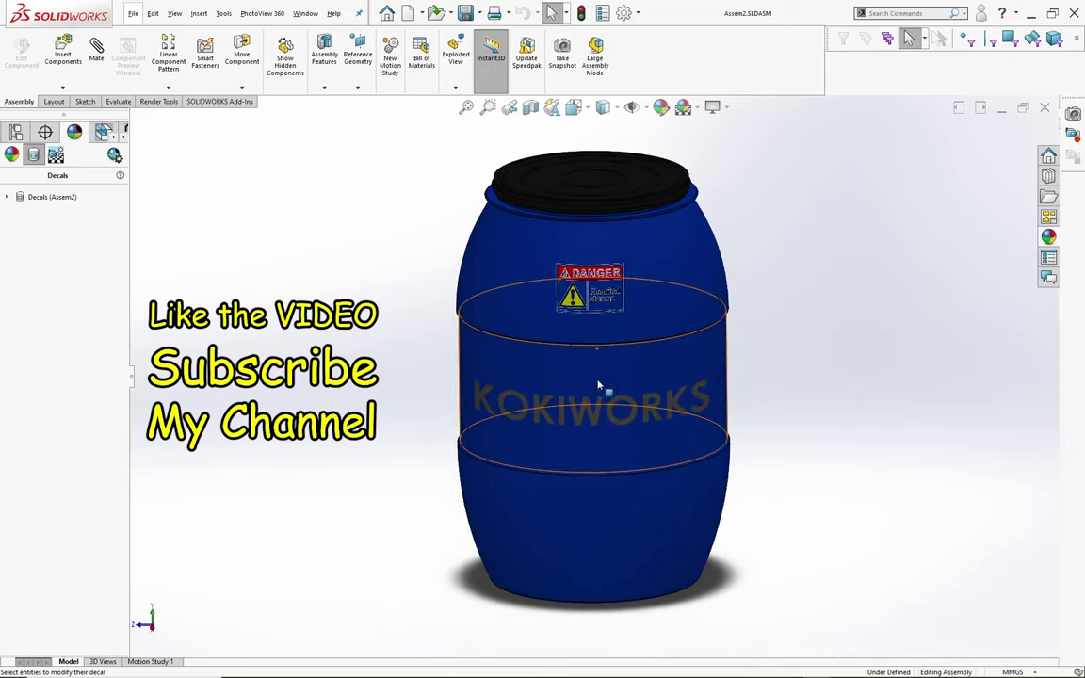
{"action": "key", "text": "alt+f"}
{"action": "key", "text": "Escape"}
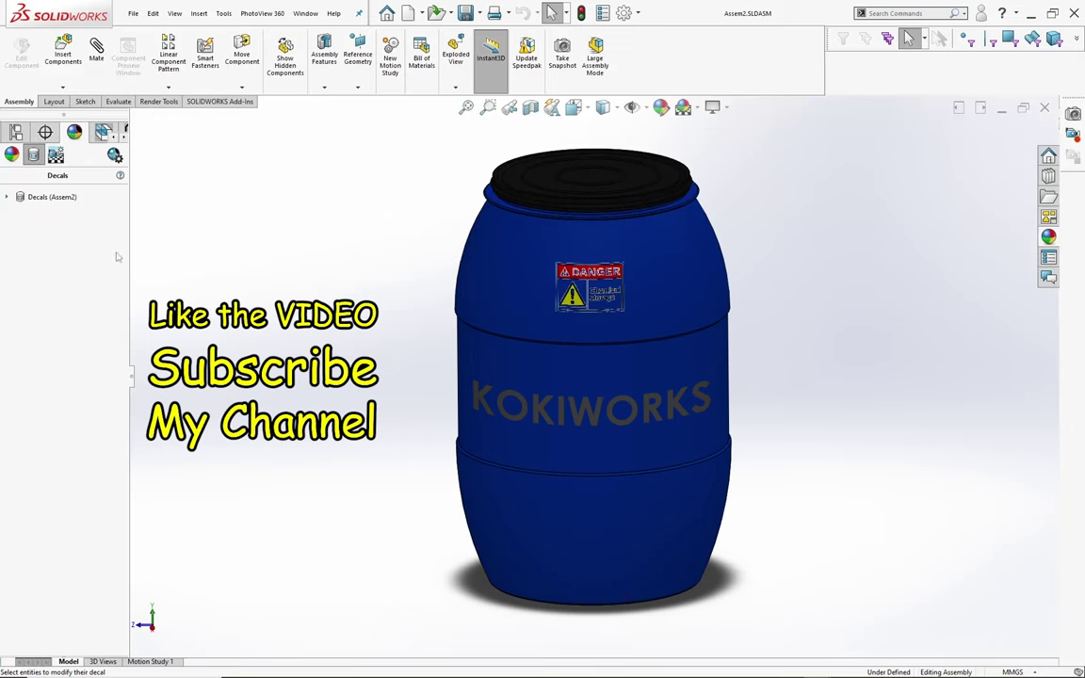
Edit the Kokiworks Decal and set its mapping width to 700 mm
{"action": "double_click", "coordinate": [42, 197]}
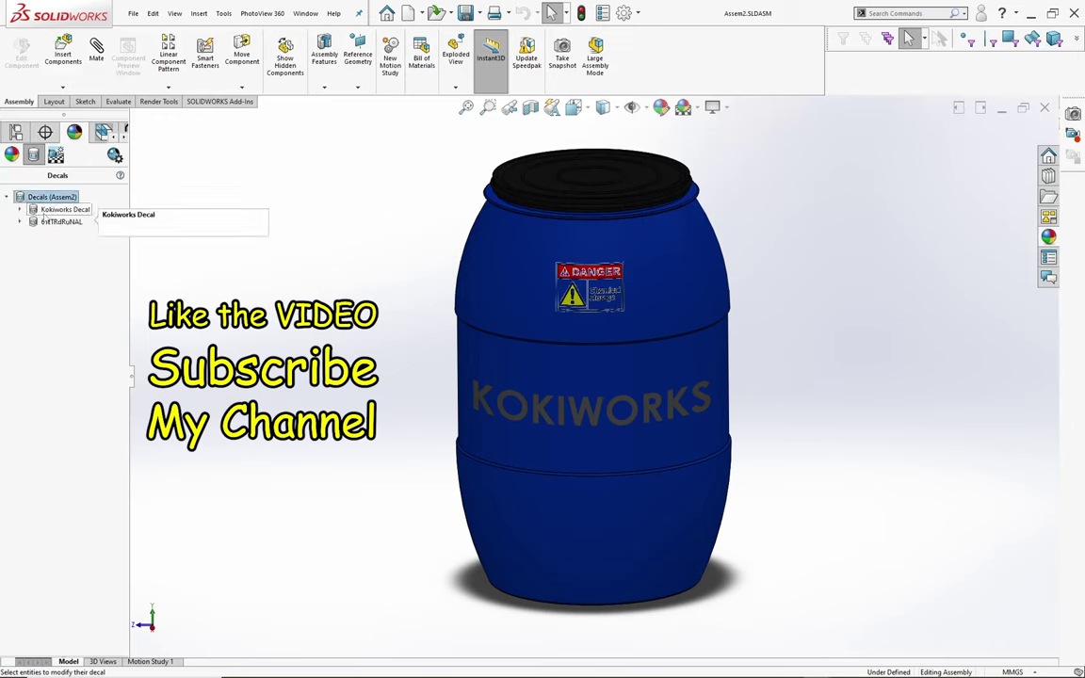
{"action": "right_click", "coordinate": [52, 211]}
{"action": "left_click", "coordinate": [87, 230]}
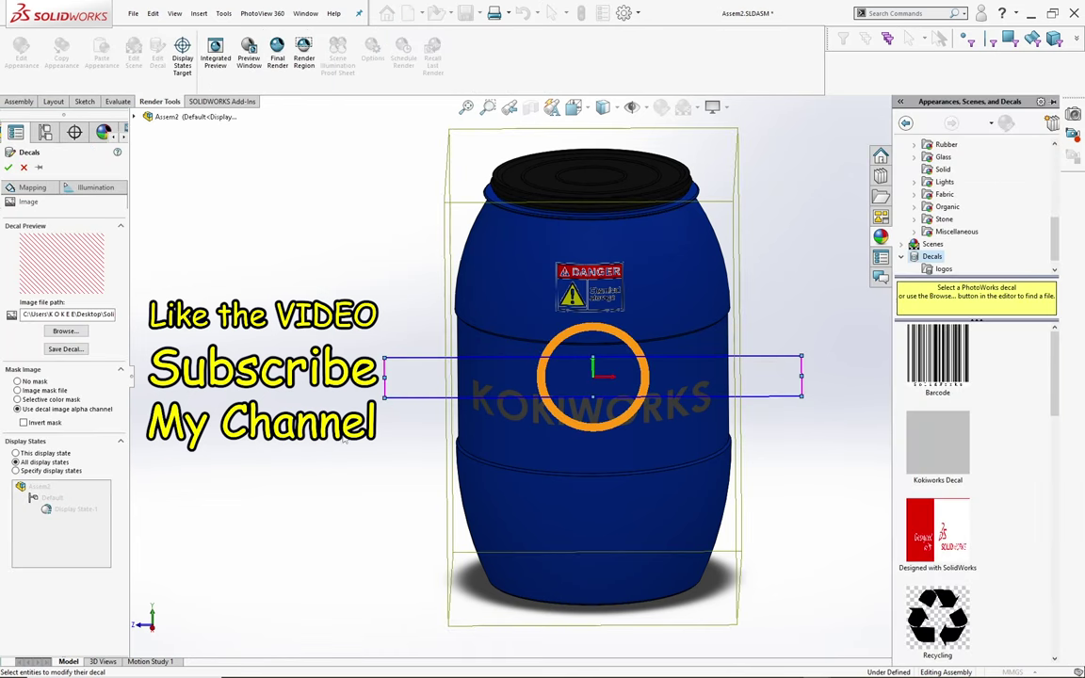
{"action": "left_click", "coordinate": [38, 187]}
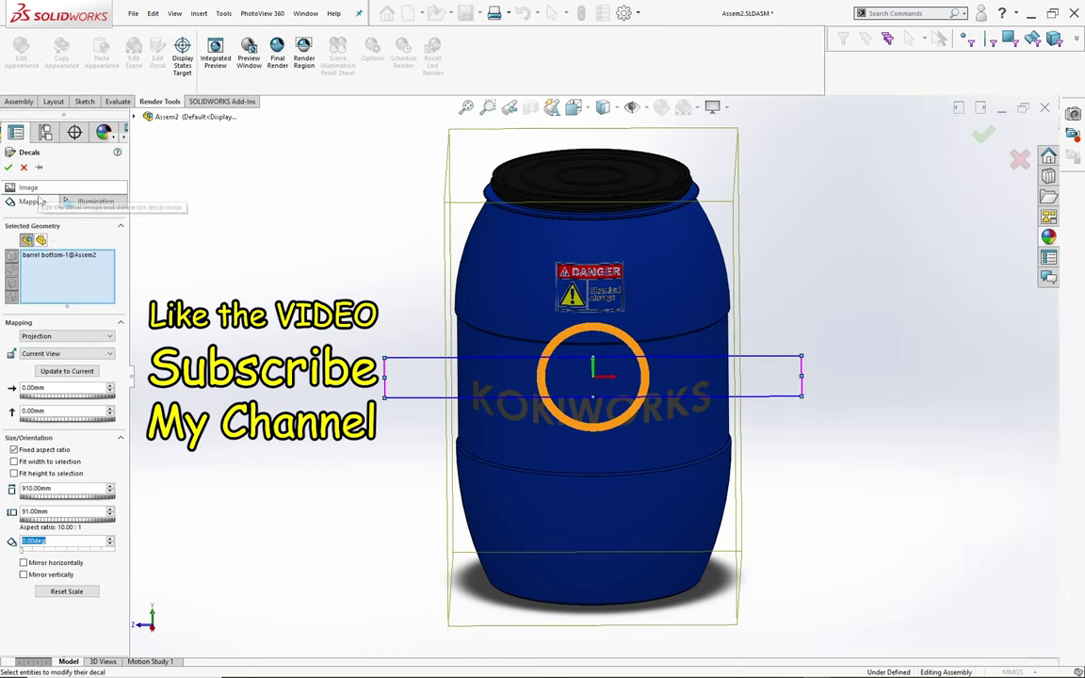
{"action": "double_click", "coordinate": [58, 489]}
{"action": "type", "text": "1"}
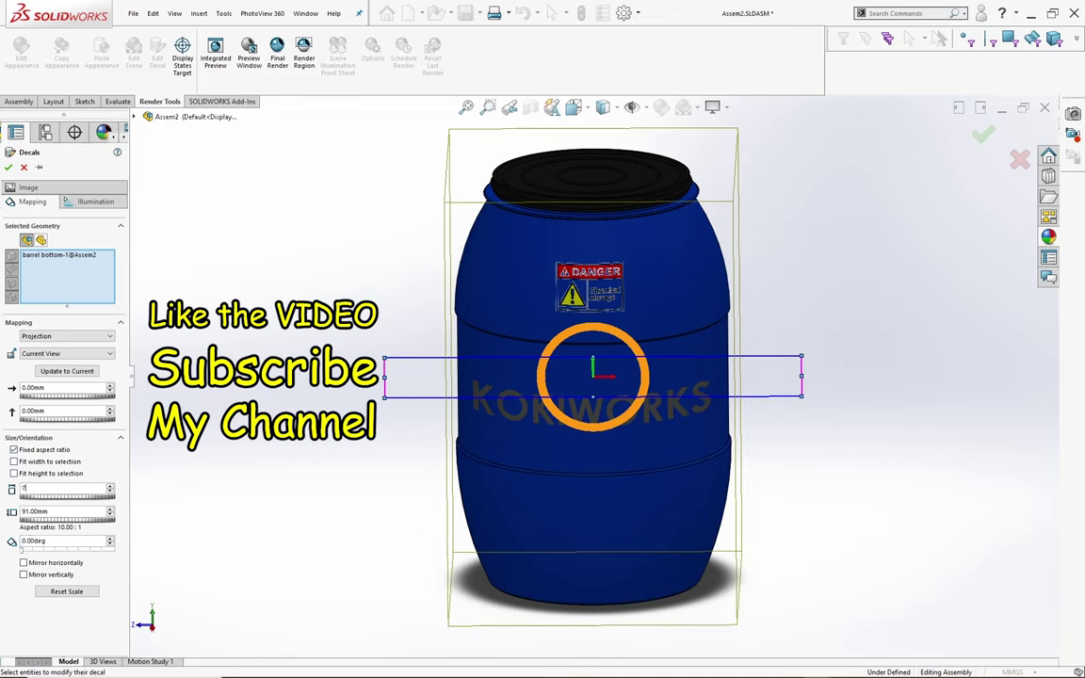
{"action": "key", "text": "Return"}
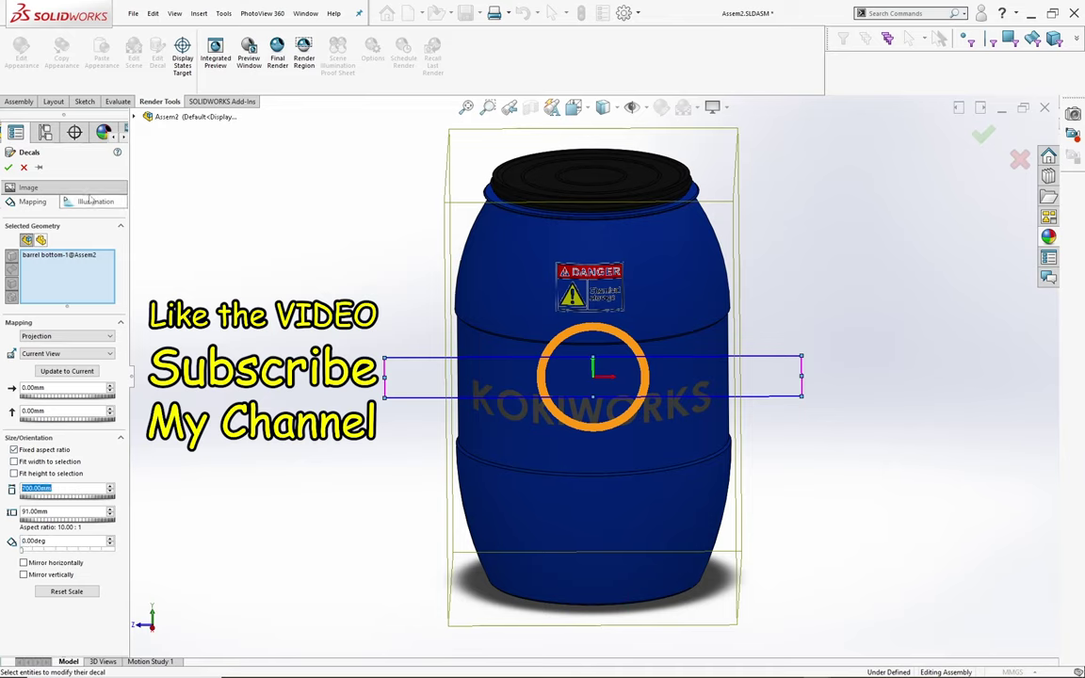
{"action": "left_click", "coordinate": [983, 135]}
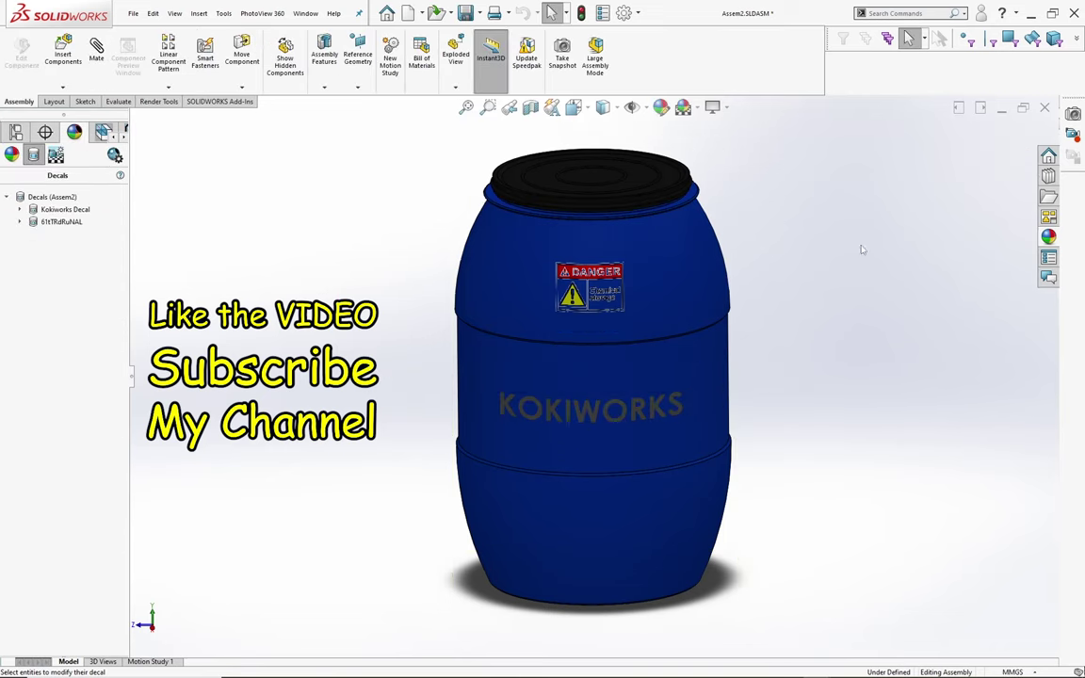
{"action": "key", "text": "space"}
Switch the barrel to dimetric view, clear the selection, then face it from the Front view
{"action": "left_click", "coordinate": [546, 365]}
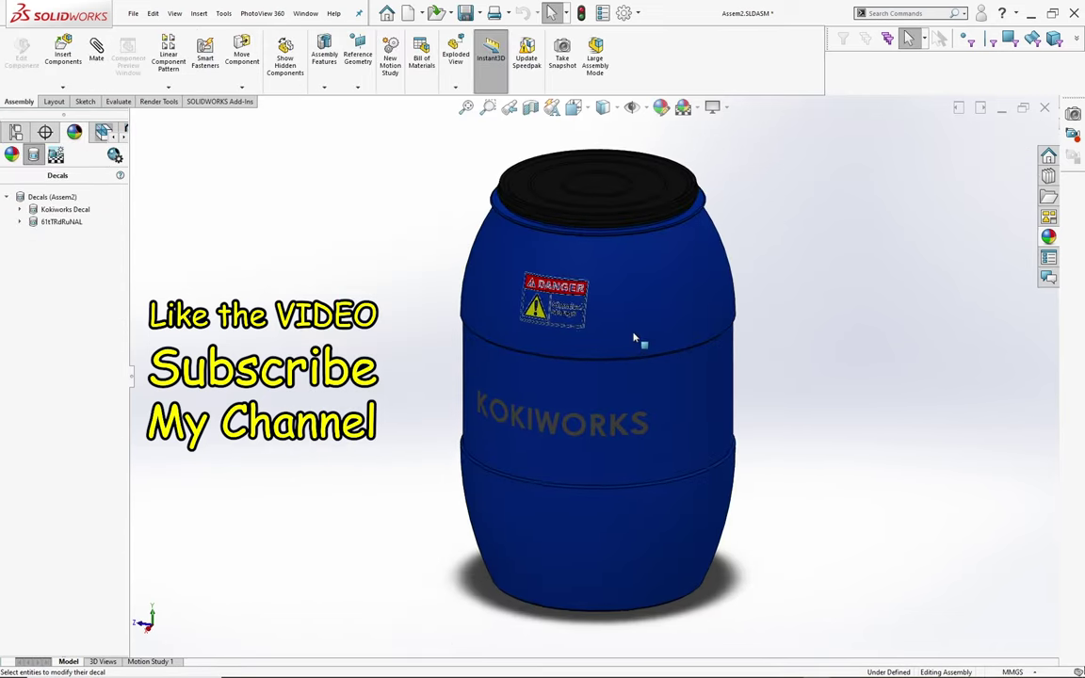
{"action": "key", "text": "space"}
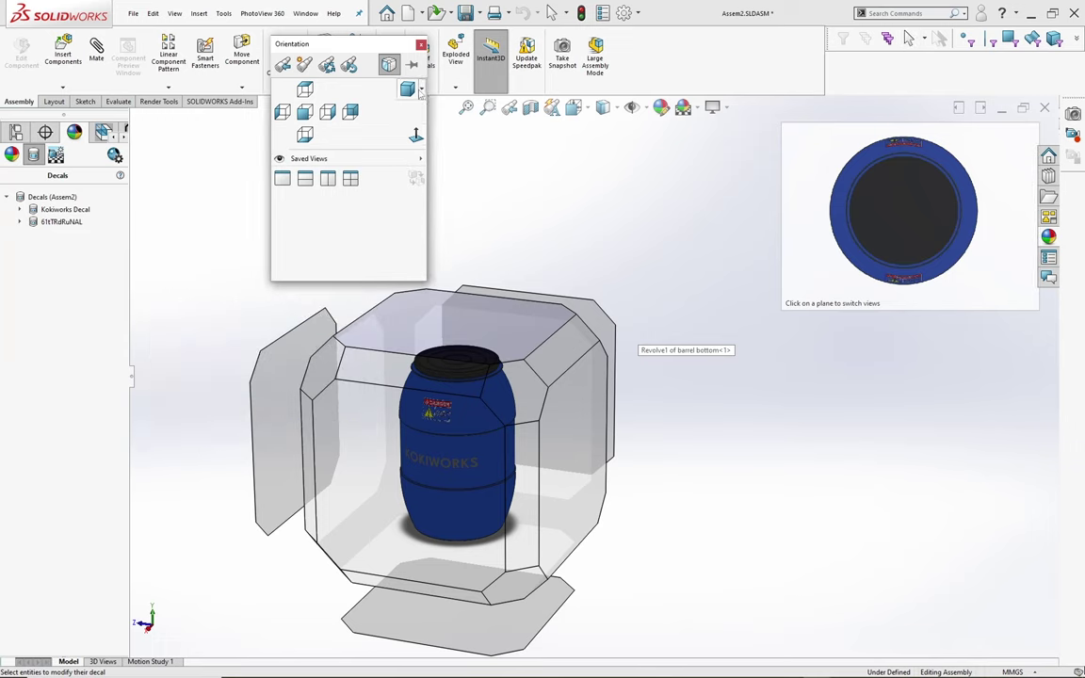
{"action": "left_click", "coordinate": [420, 87]}
{"action": "left_click", "coordinate": [429, 133]}
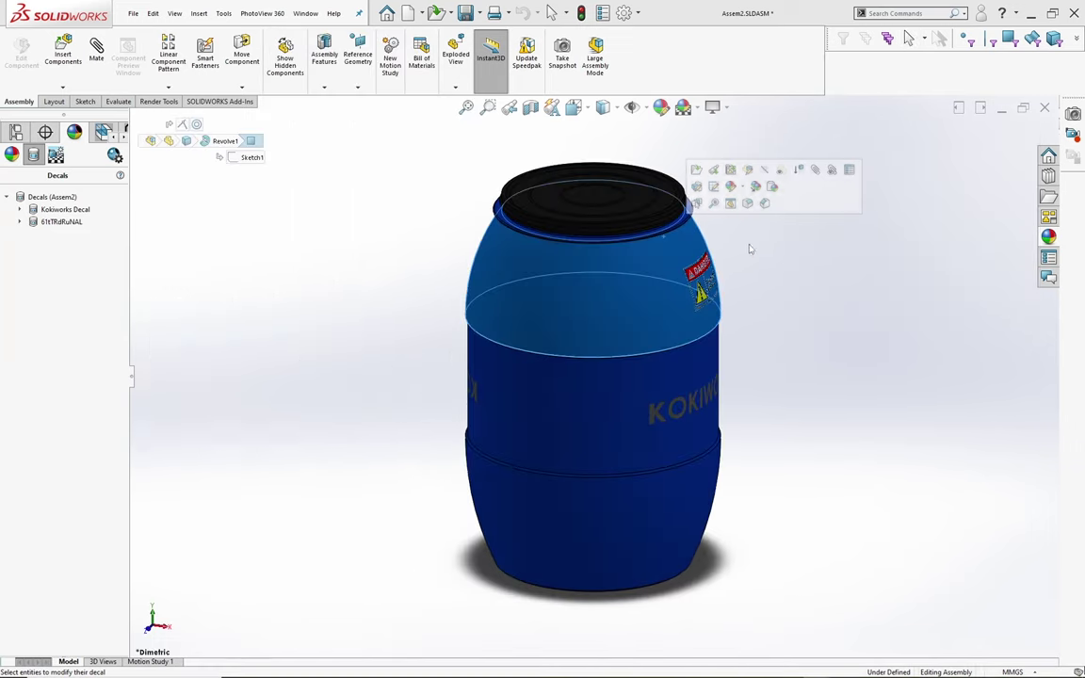
{"action": "key", "text": "space"}
{"action": "key", "text": "Escape"}
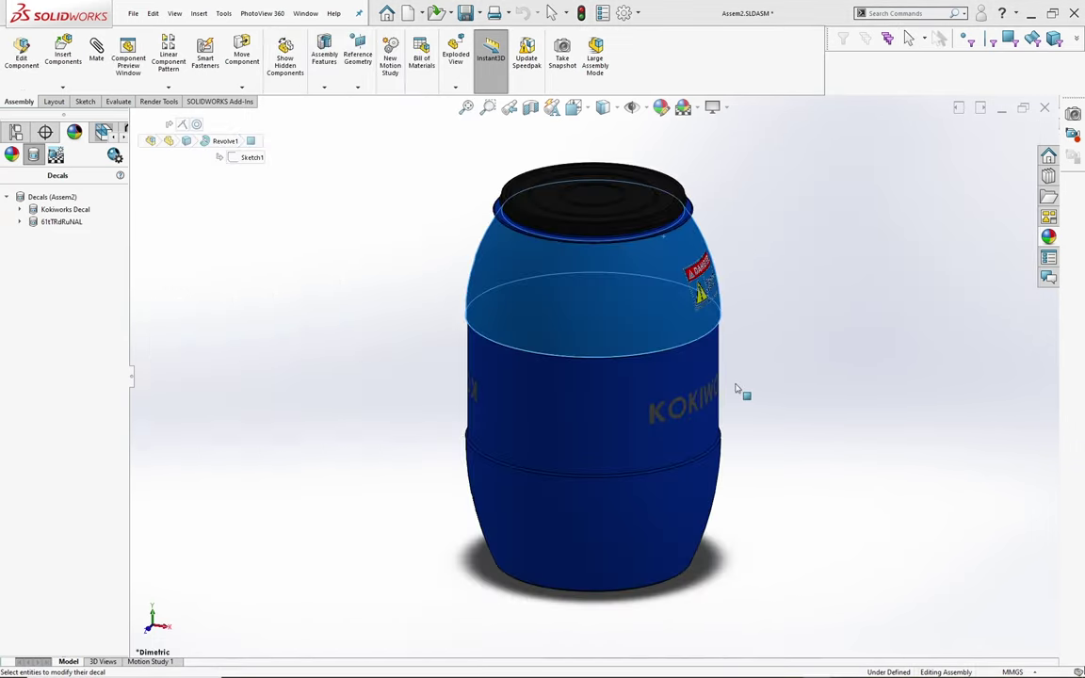
{"action": "left_click", "coordinate": [736, 387]}
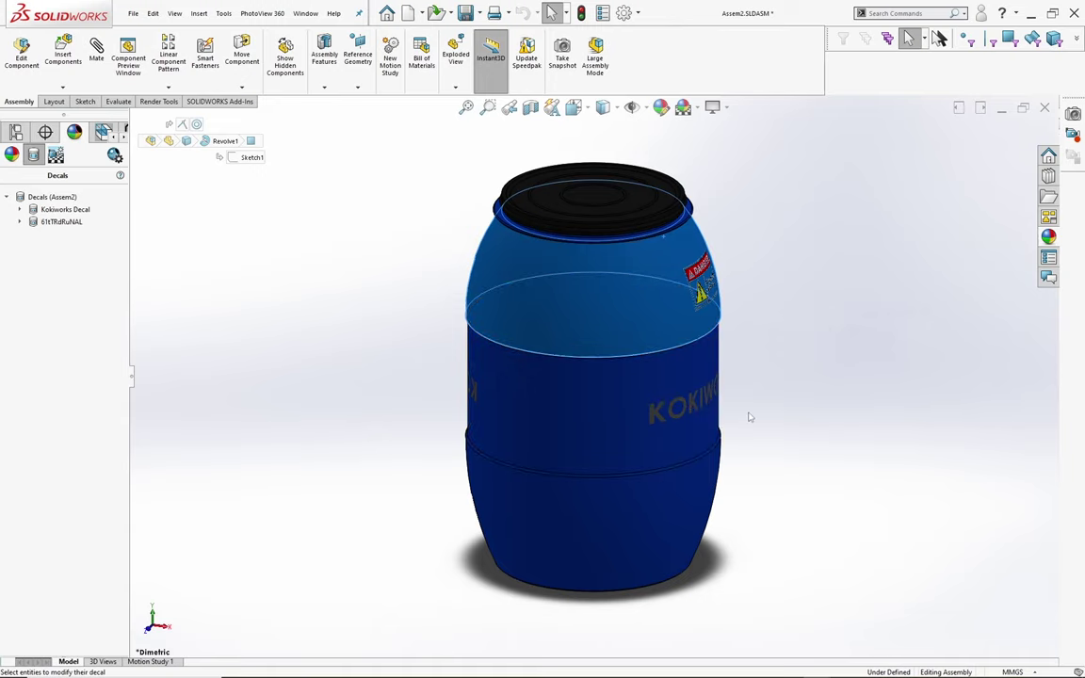
{"action": "left_click", "coordinate": [807, 347]}
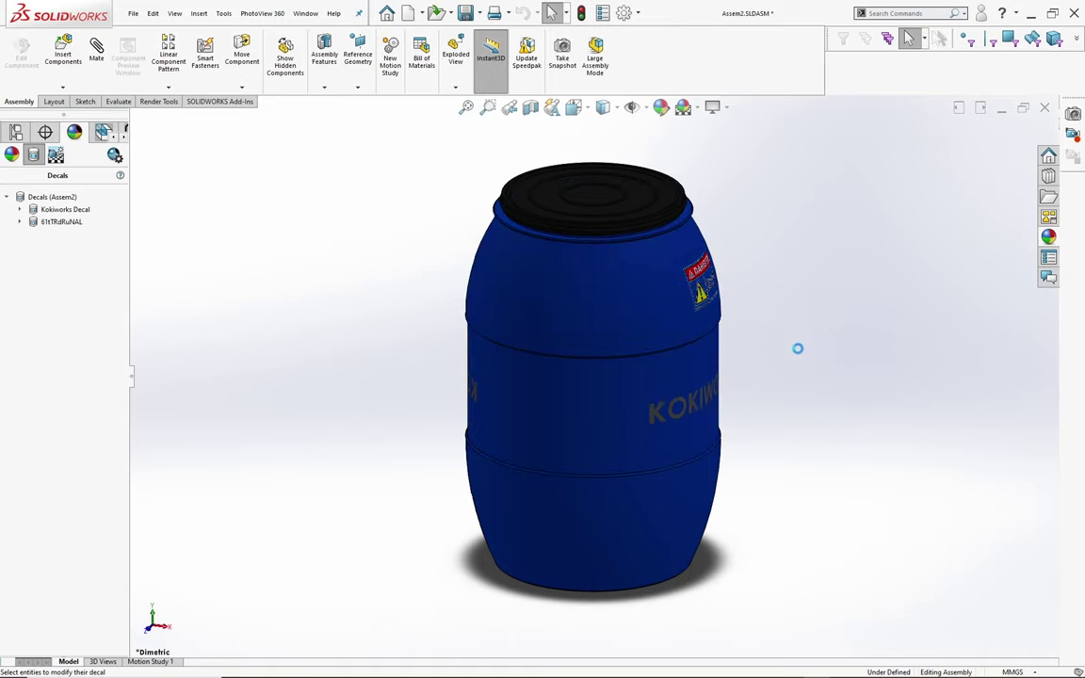
{"action": "key", "text": "space"}
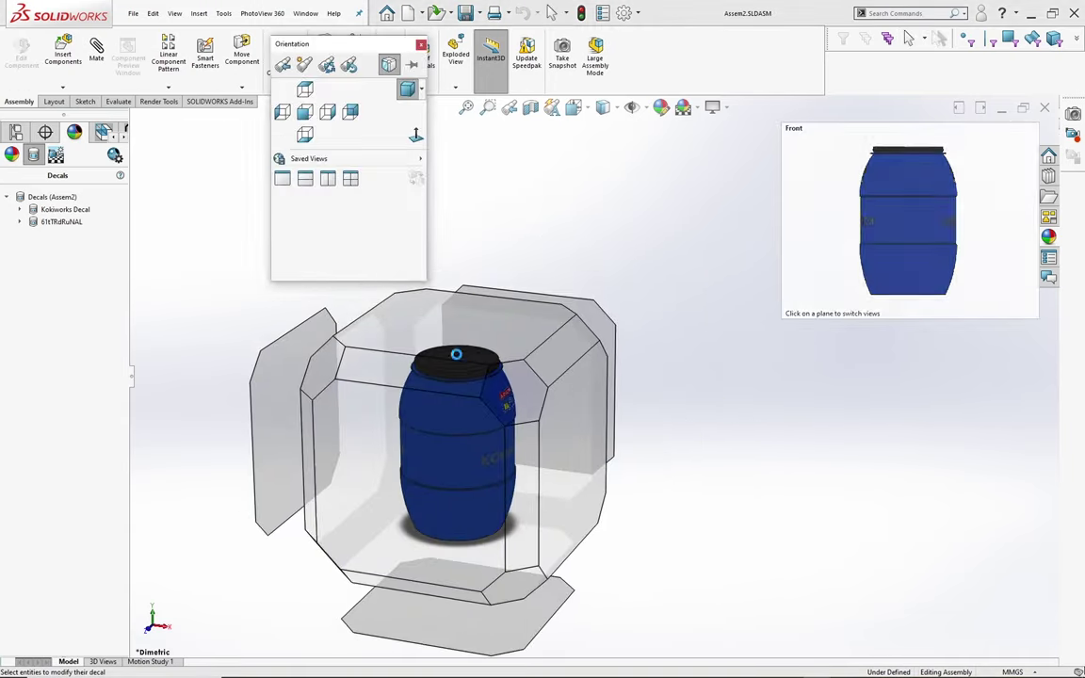
{"action": "left_click", "coordinate": [407, 88]}
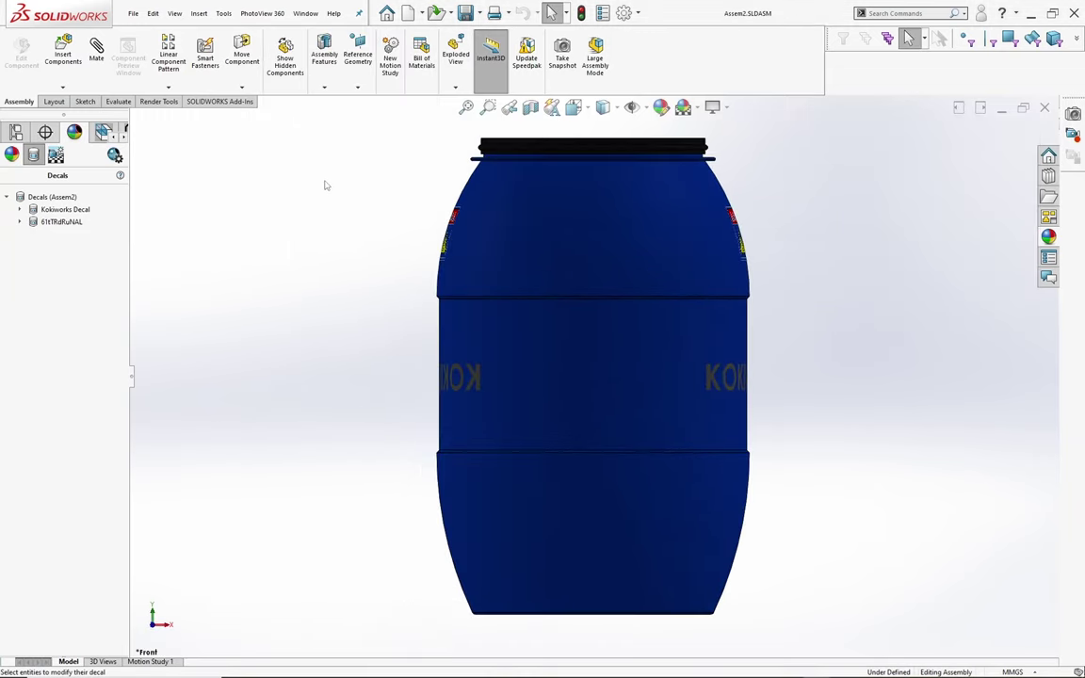
Reopen the Kokiworks Decal for editing from the Decals tree
{"action": "left_click", "coordinate": [20, 210]}
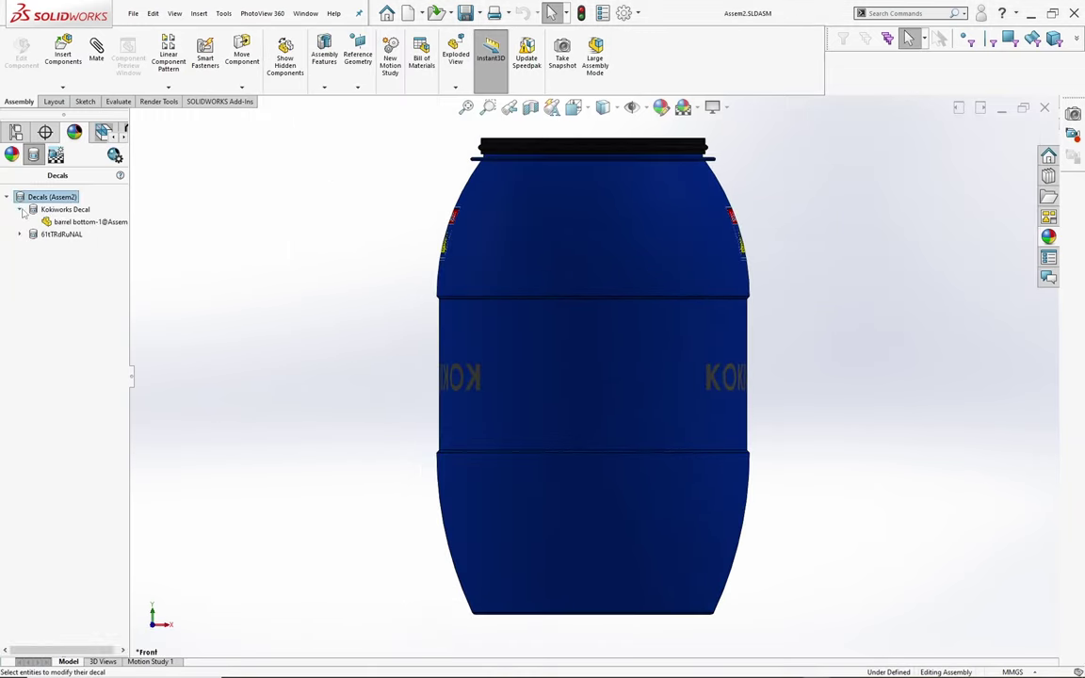
{"action": "right_click", "coordinate": [74, 209]}
{"action": "left_click", "coordinate": [85, 228]}
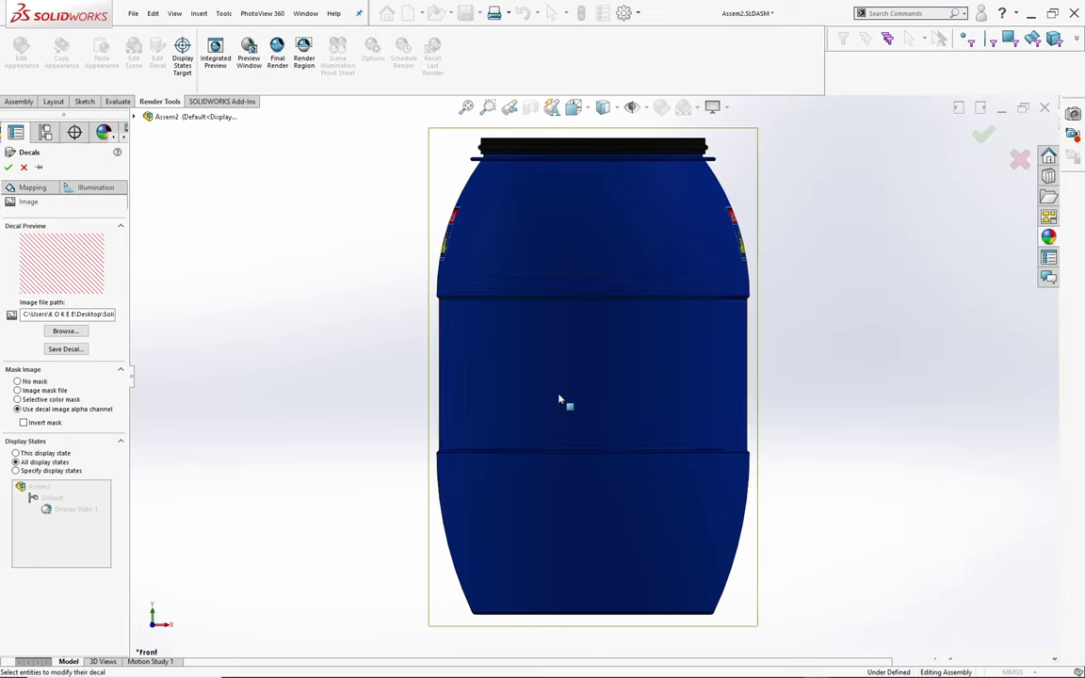
Change the Kokiworks decal's mapping width to 800 mm and apply it
{"action": "left_click", "coordinate": [560, 379]}
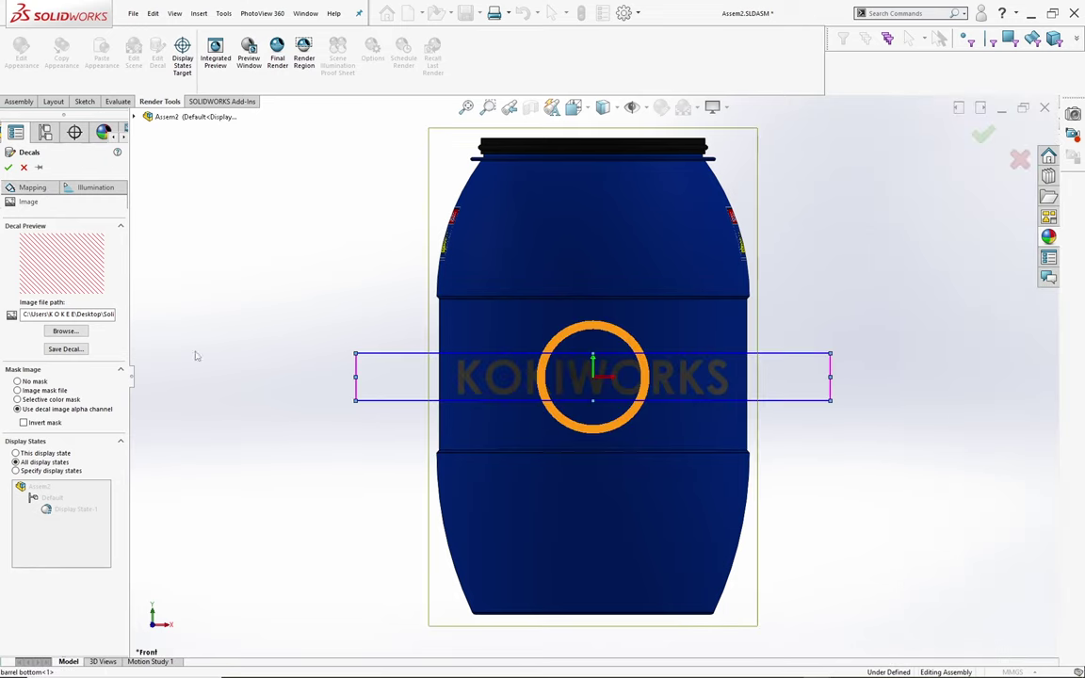
{"action": "left_click", "coordinate": [32, 189]}
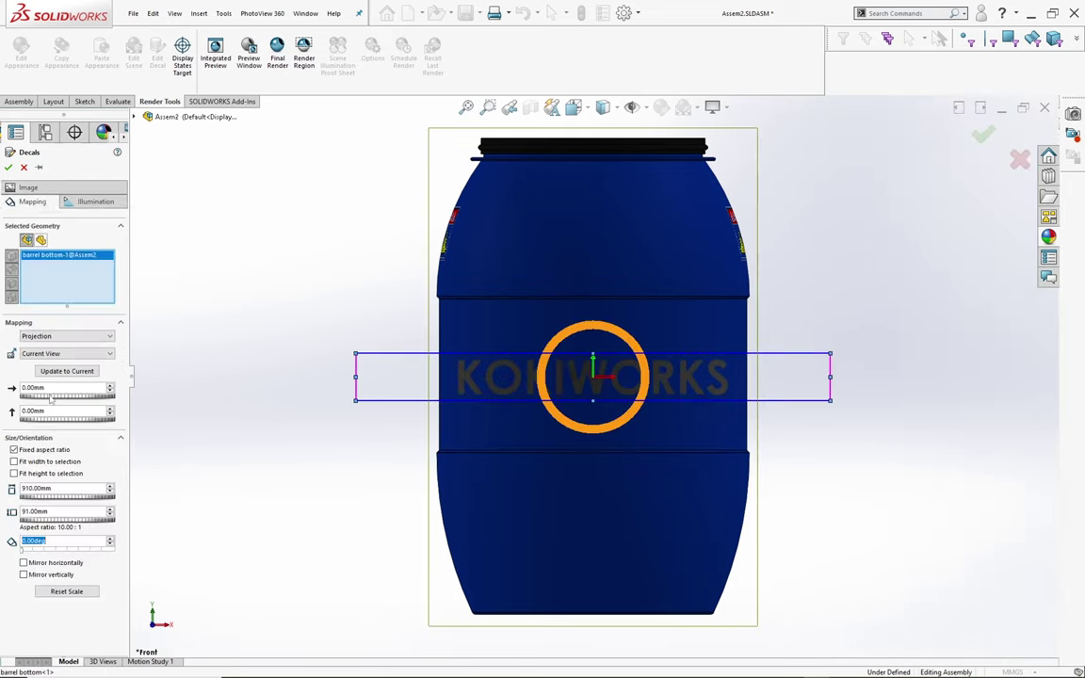
{"action": "left_click", "coordinate": [37, 487]}
{"action": "type", "text": "1"}
{"action": "key", "text": "Return"}
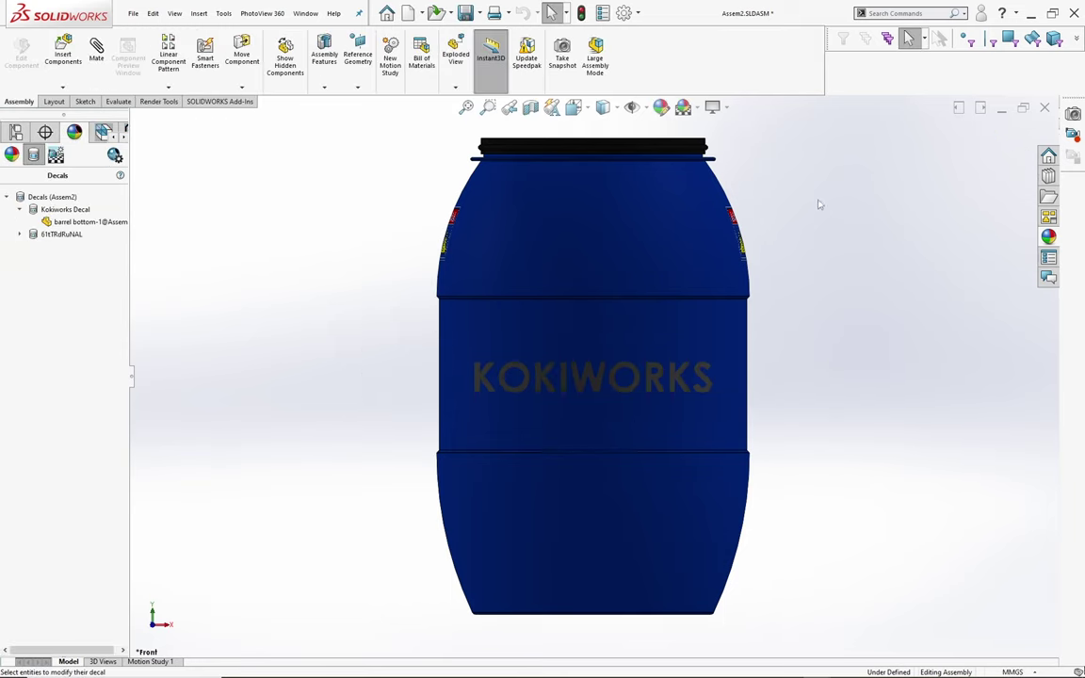
Show the barrel in dimetric view and save the Assem2 assembly
{"action": "key", "text": "ctrl+7"}
{"action": "key", "text": "space"}
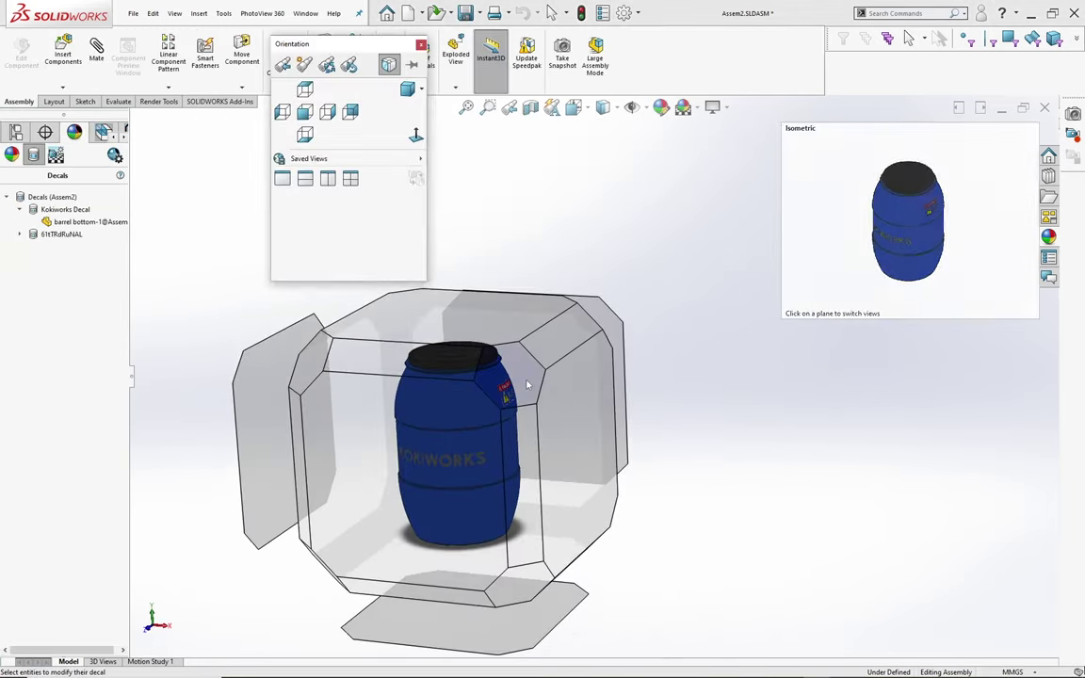
{"action": "left_click", "coordinate": [407, 88]}
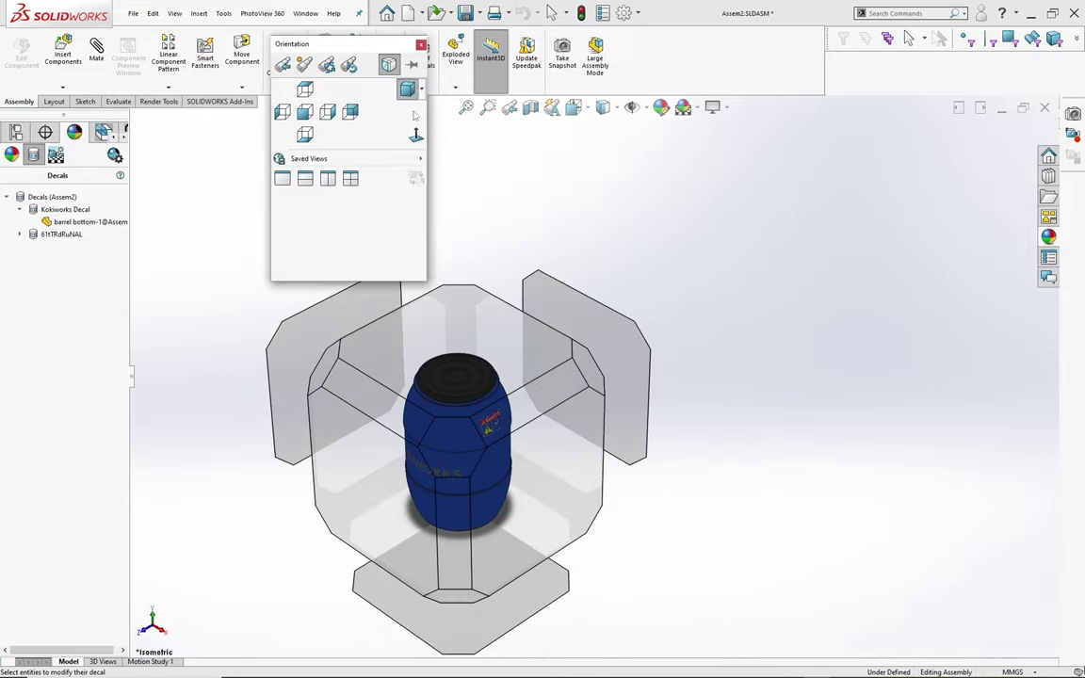
{"action": "left_click", "coordinate": [420, 89]}
{"action": "left_click", "coordinate": [426, 119]}
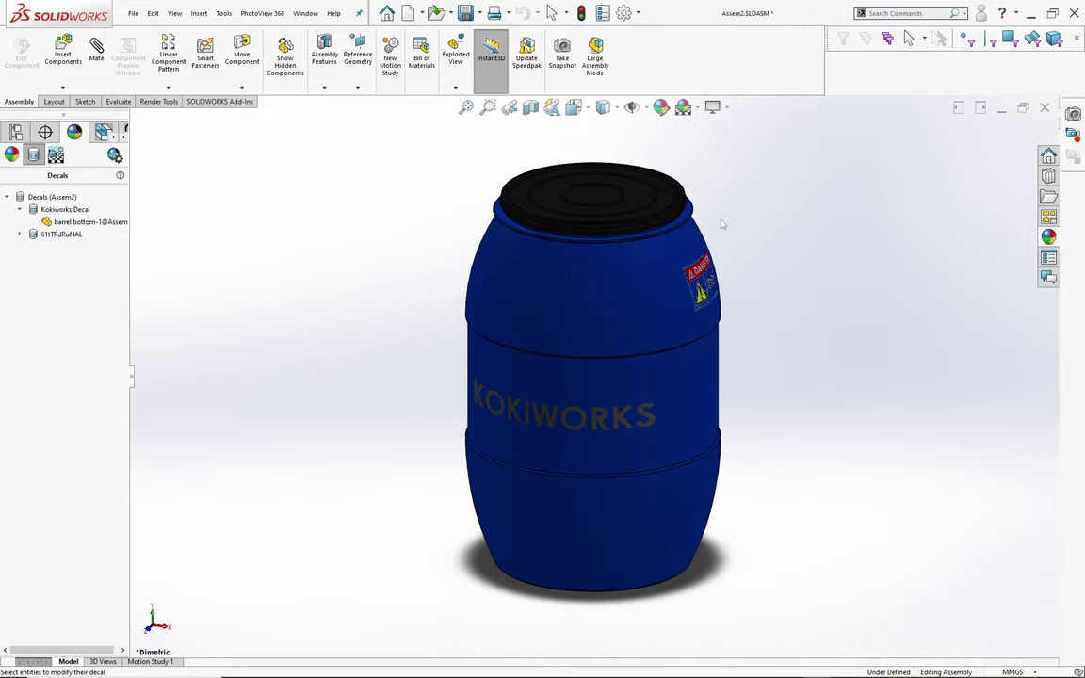
{"action": "key", "text": "ctrl+s"}
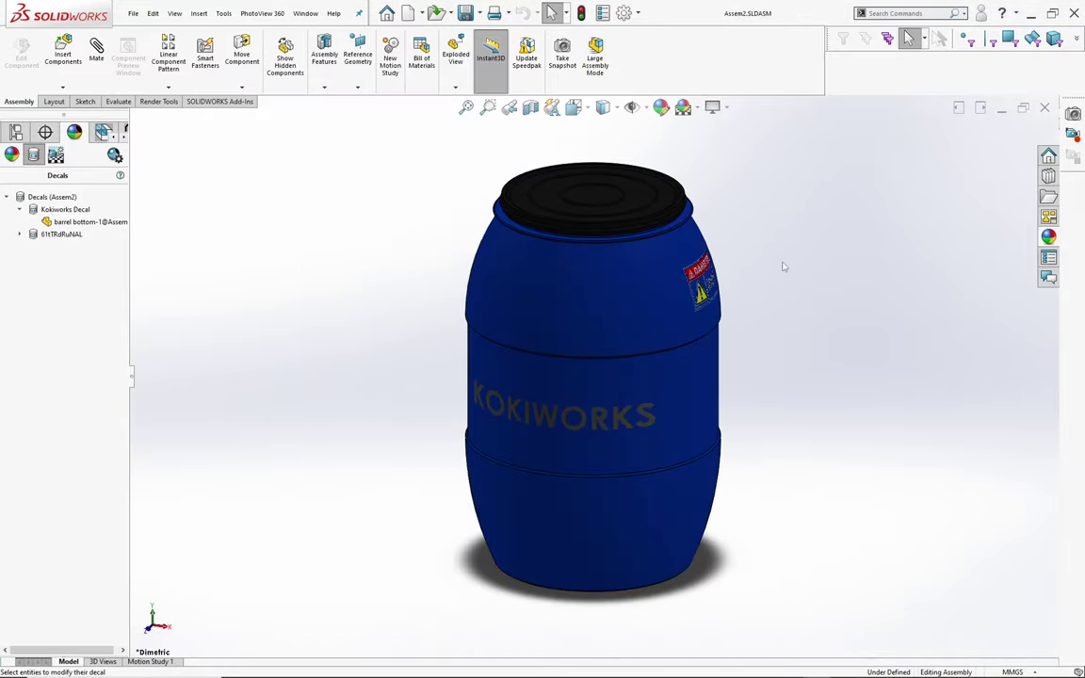